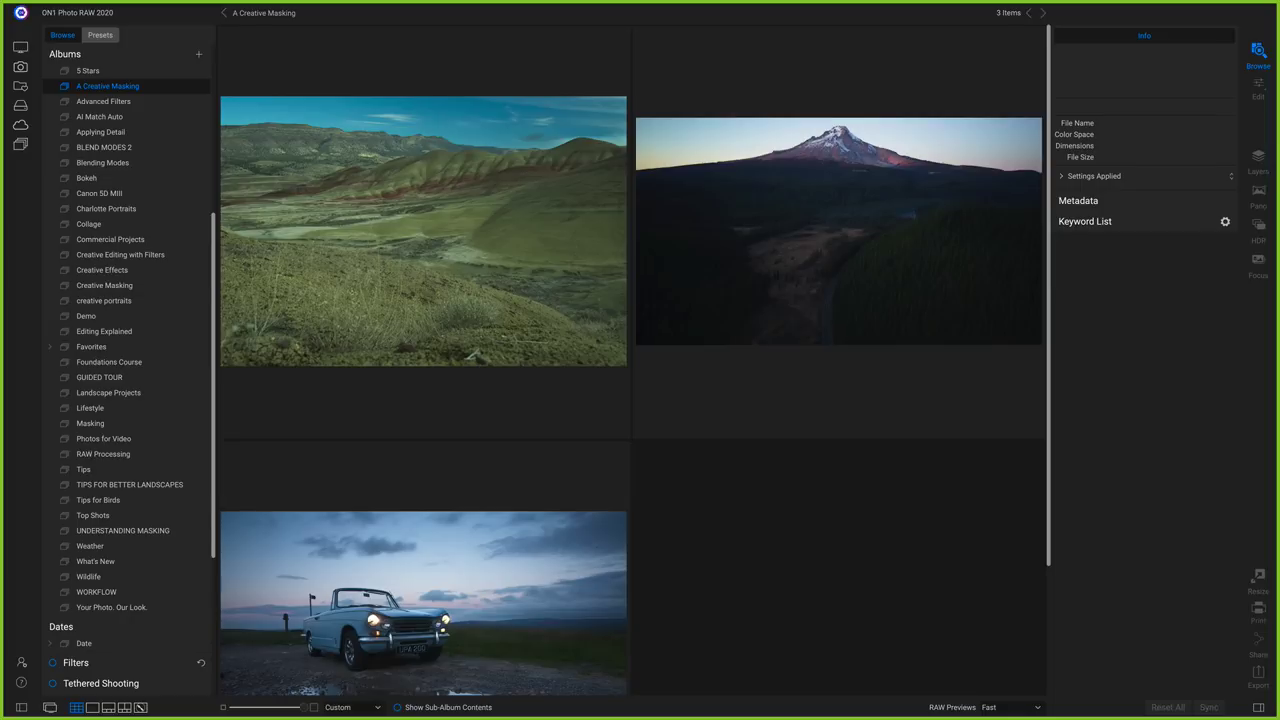
Open the green desert hills photo from the A Creative Masking album for editing
scroll(128, 373, "down", 1)
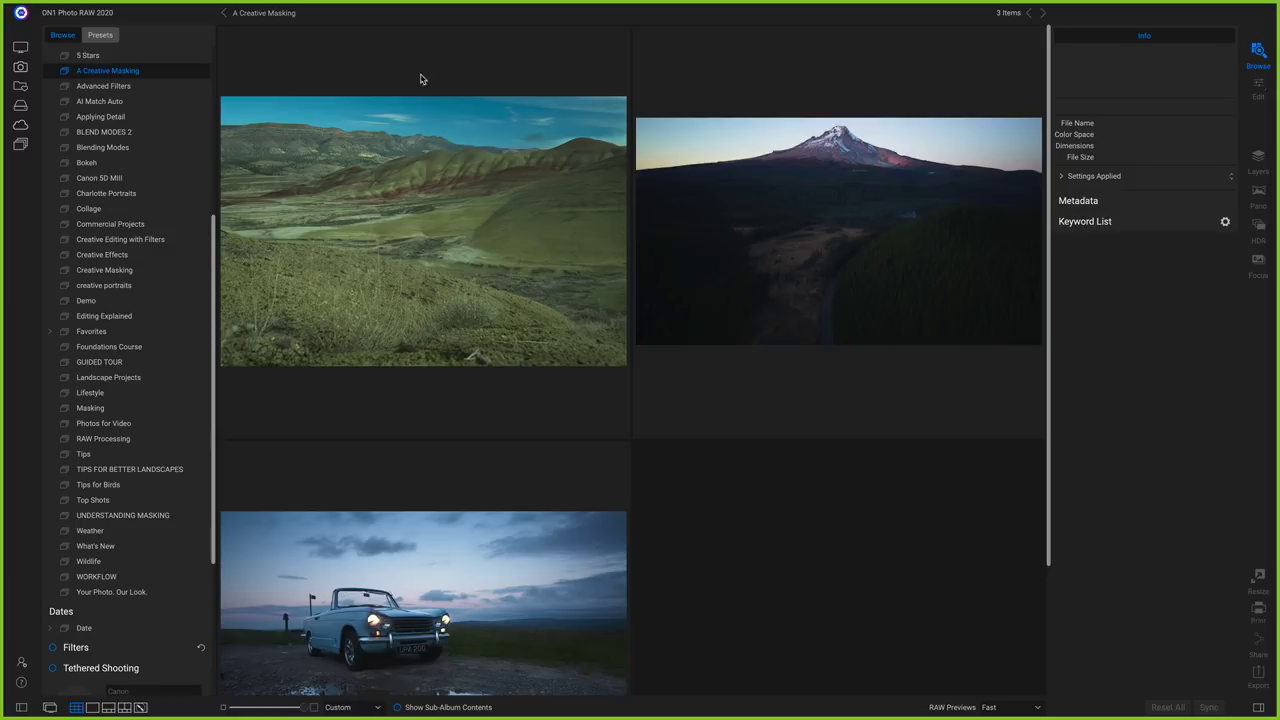
left_click(546, 250)
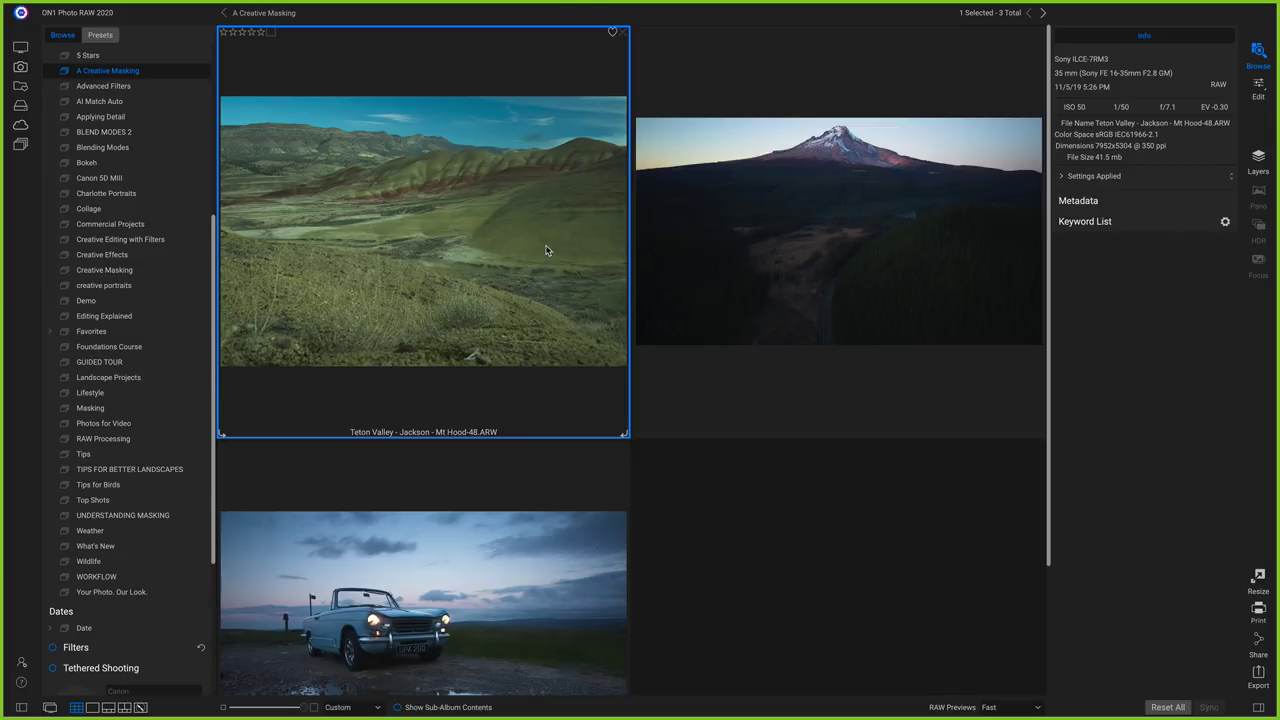
double_click(546, 250)
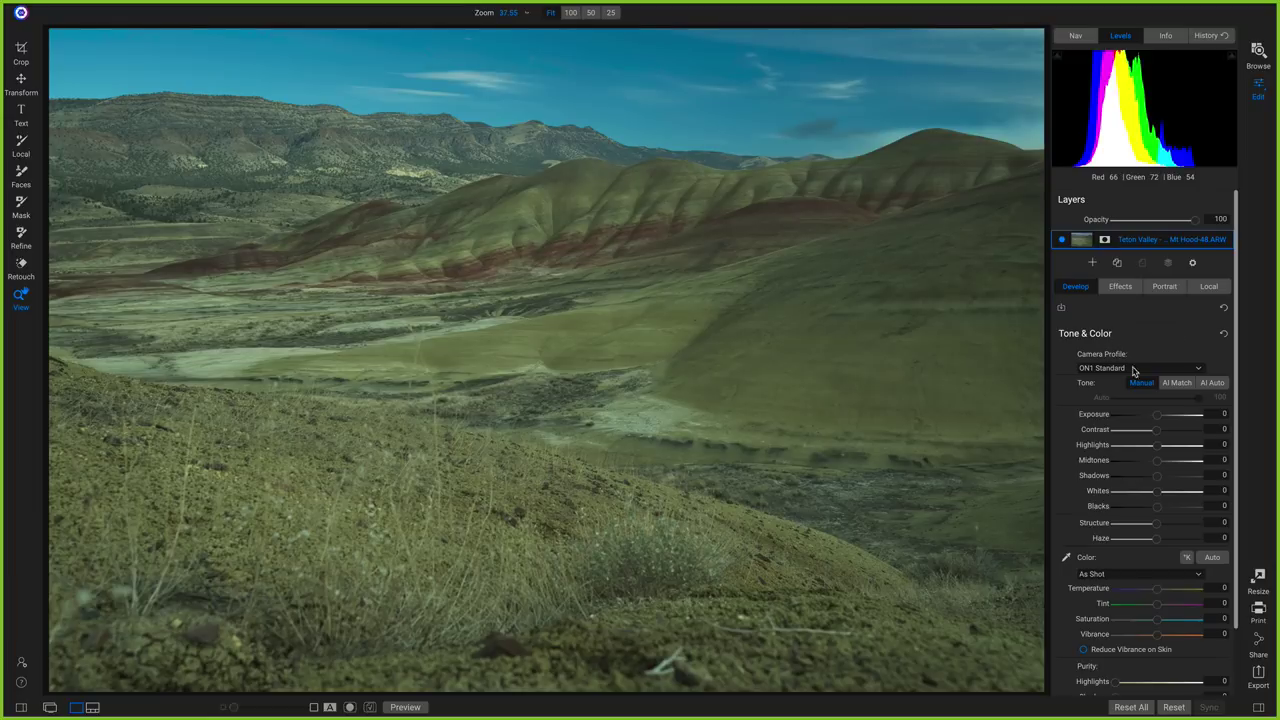
Set the camera profile to ON1 Landscape and compare the result with the original image
left_click(1166, 371)
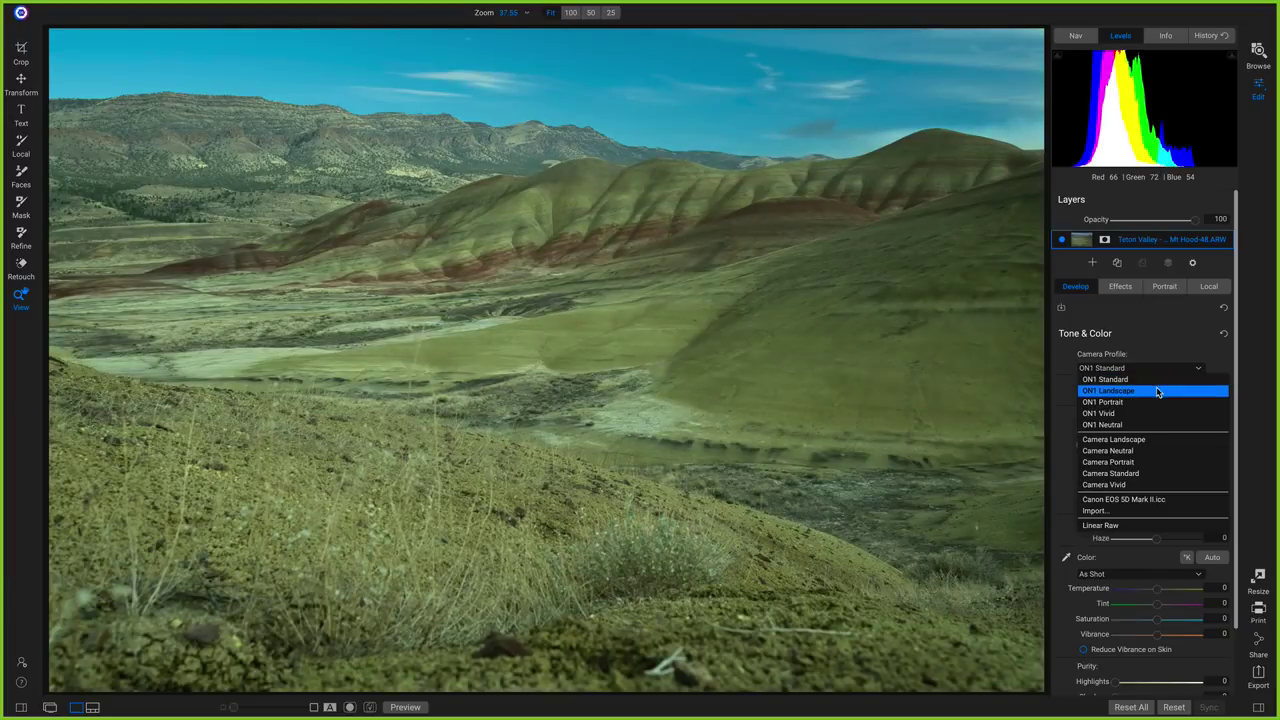
left_click(1143, 391)
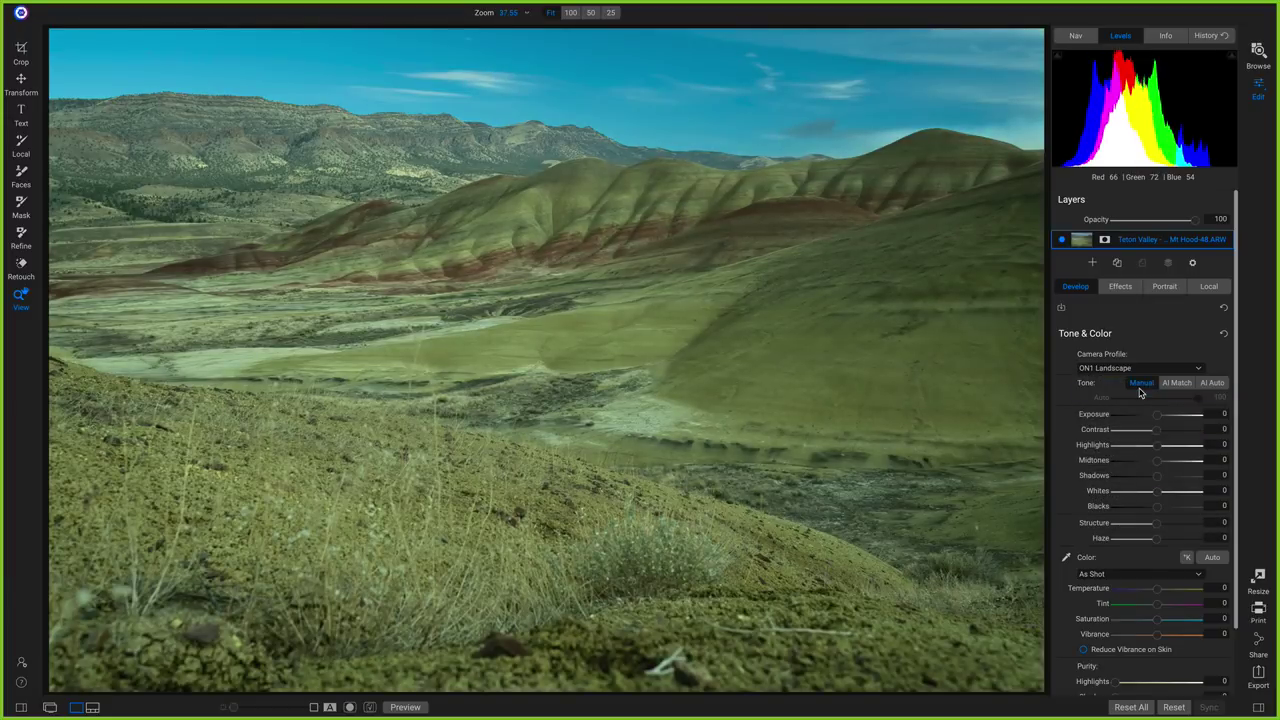
key("ctrl+p")
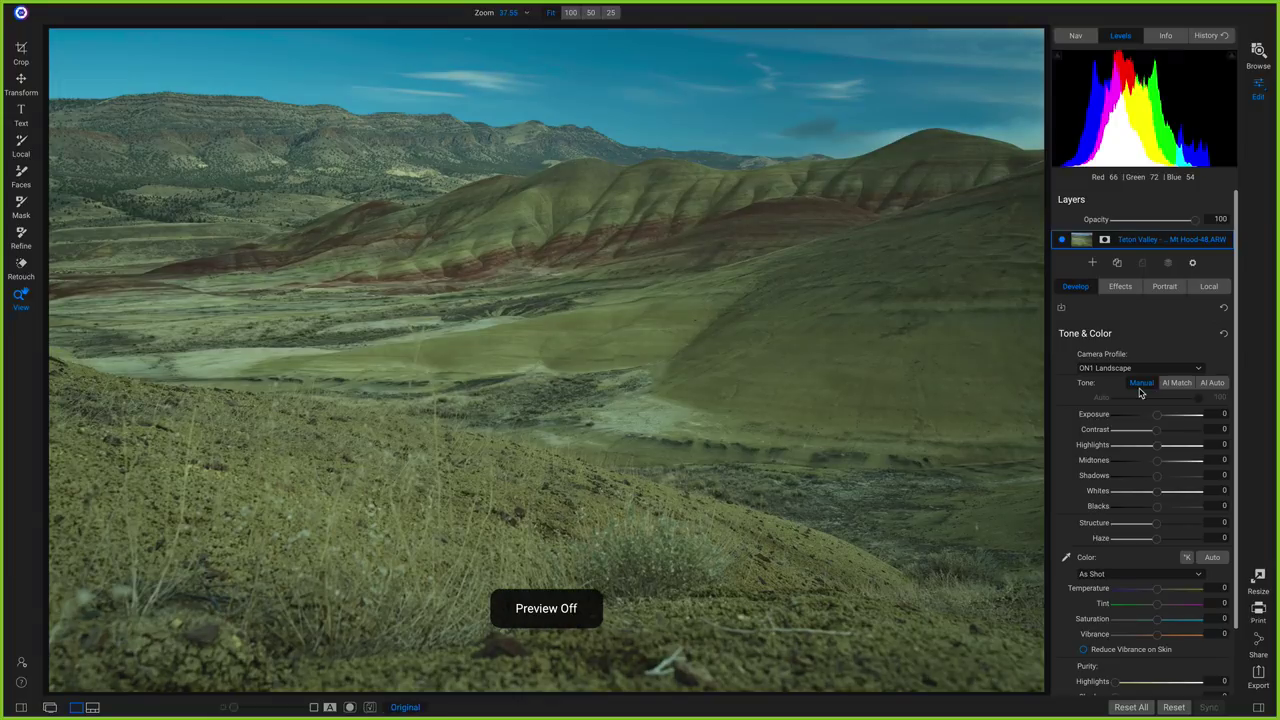
key("ctrl+p")
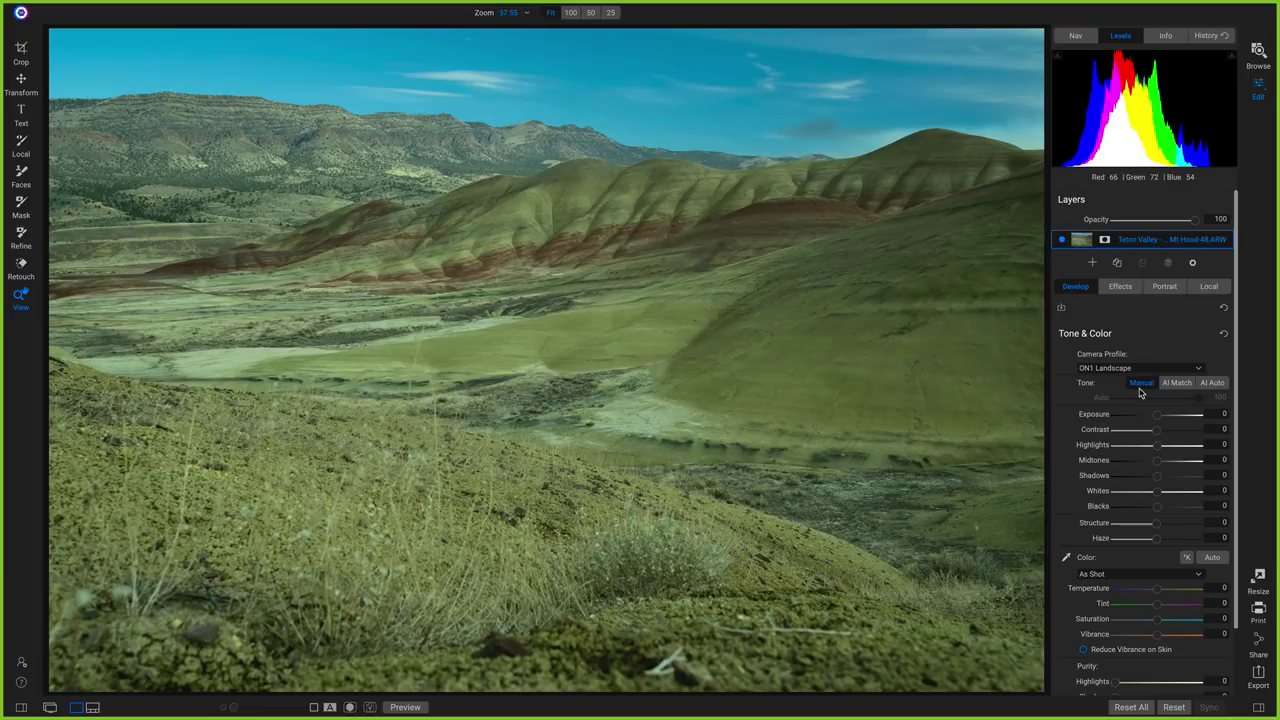
Adjust the photo's tone with Exposure 0.3, Contrast 55, Midtones 7 and Blacks -10
left_click_drag(1158, 431, 1160, 467)
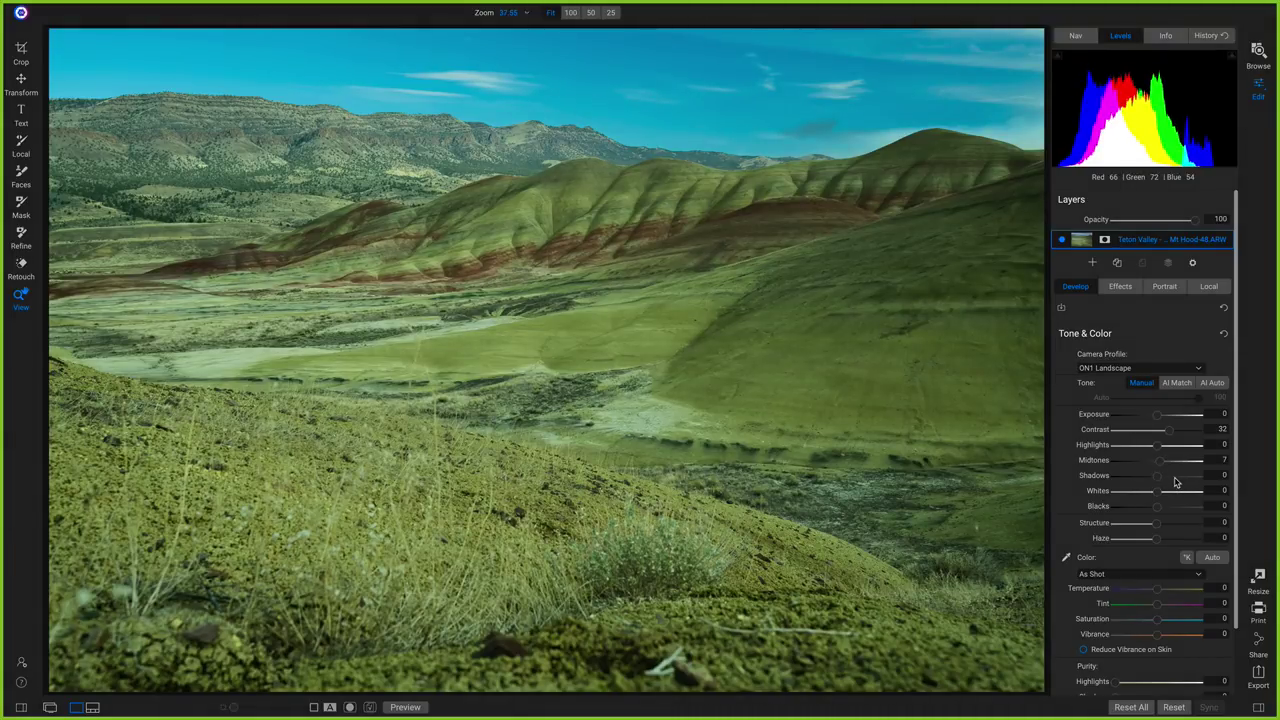
left_click_drag(1158, 512, 1151, 514)
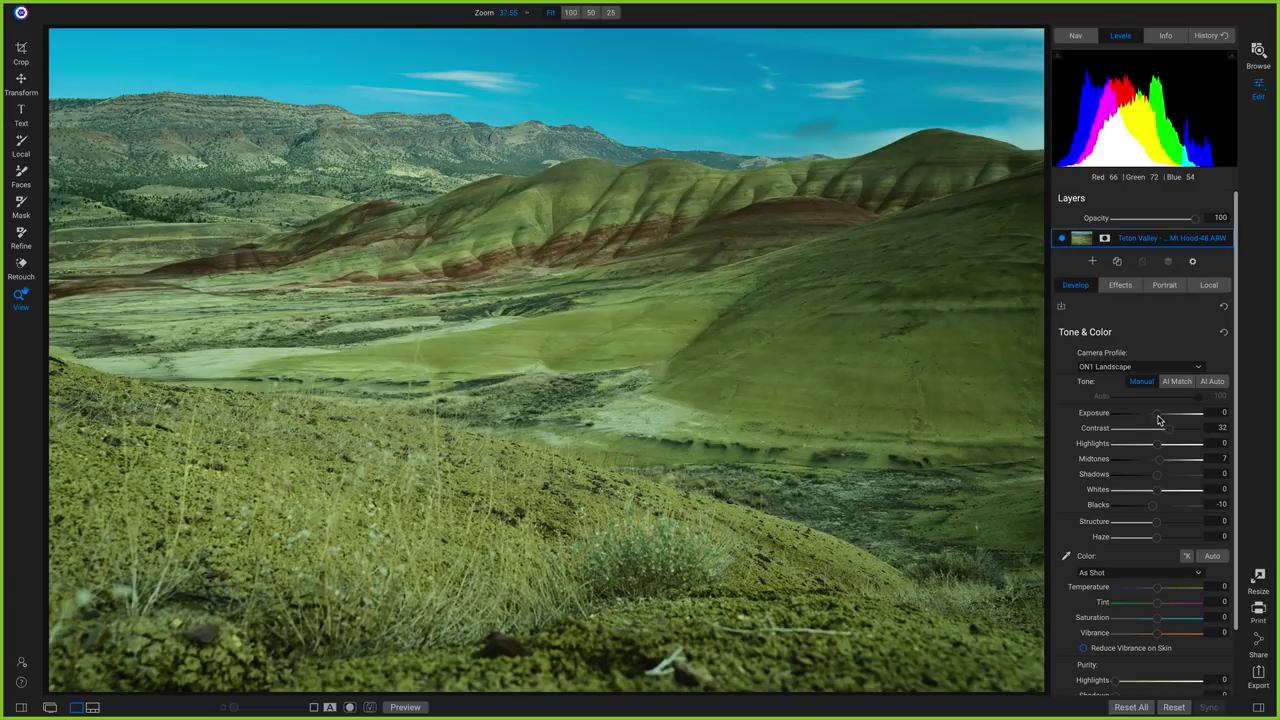
left_click_drag(1157, 420, 1160, 420)
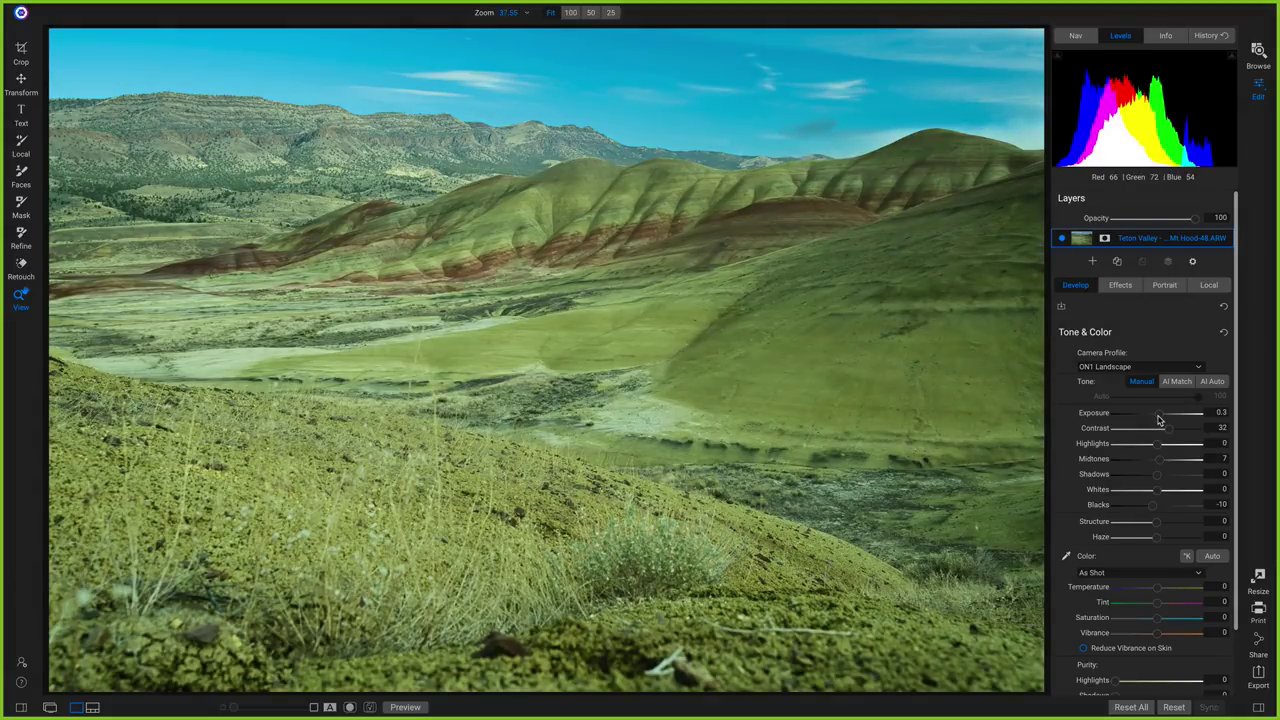
left_click_drag(1161, 428, 1180, 432)
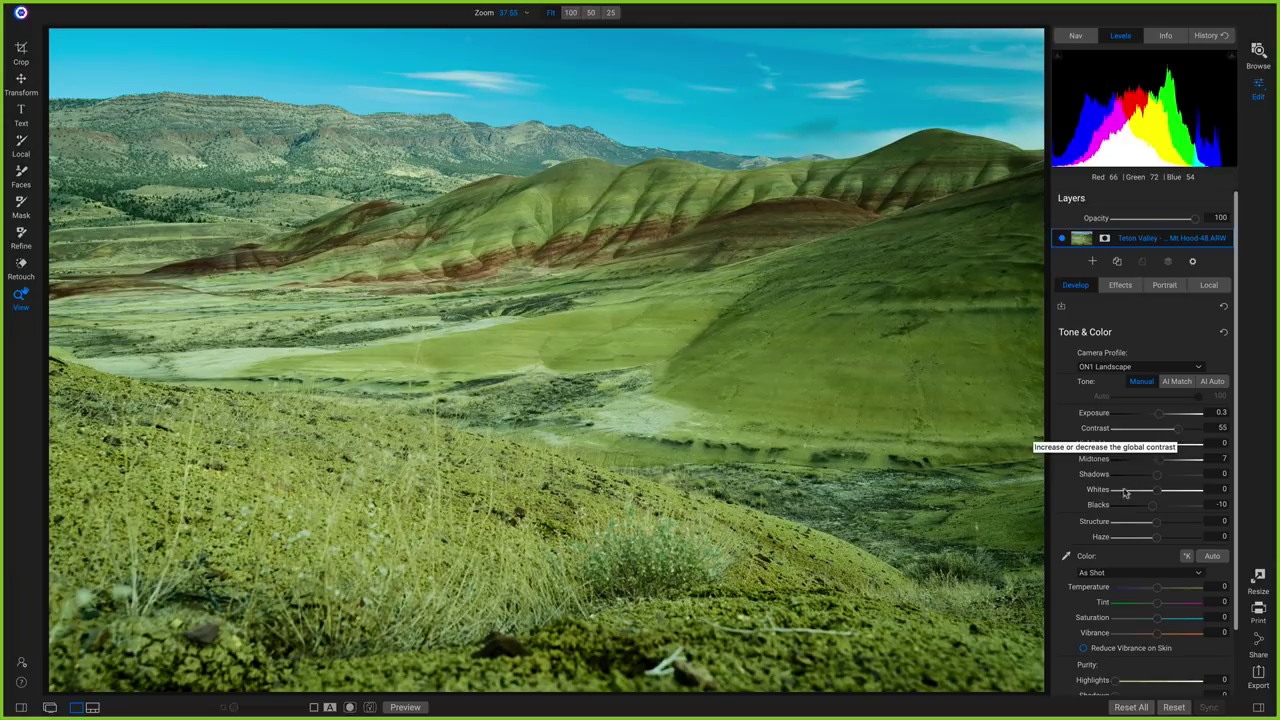
Sample the white balance from the pale cloud above the right-hand hills, set Temperature to about 5438, and compare with the original
left_click(1063, 556)
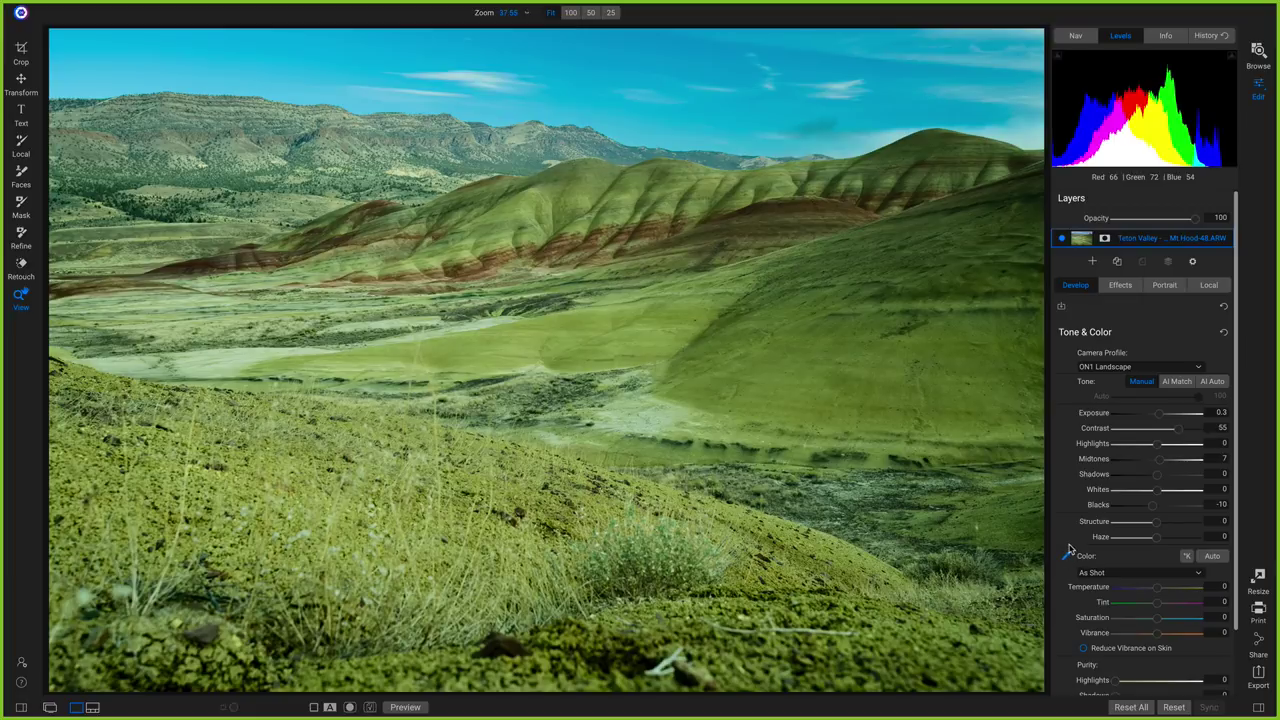
left_click(1024, 140)
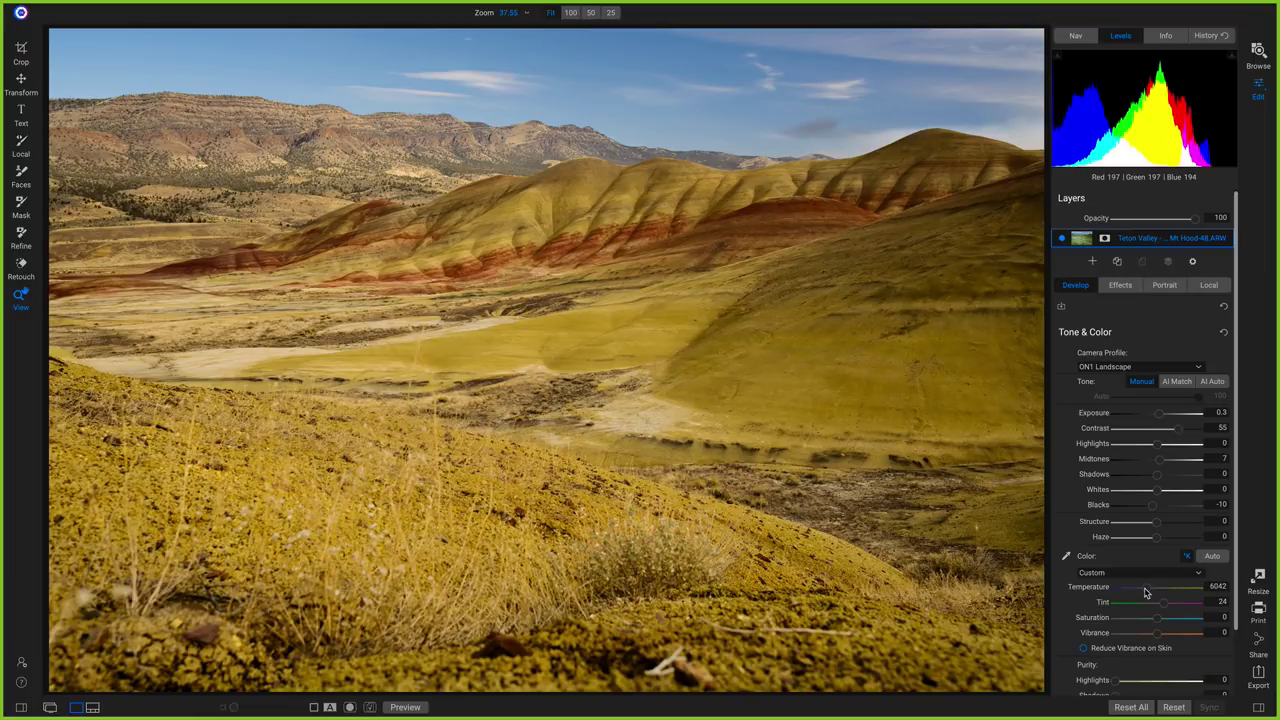
left_click_drag(1147, 593, 1142, 595)
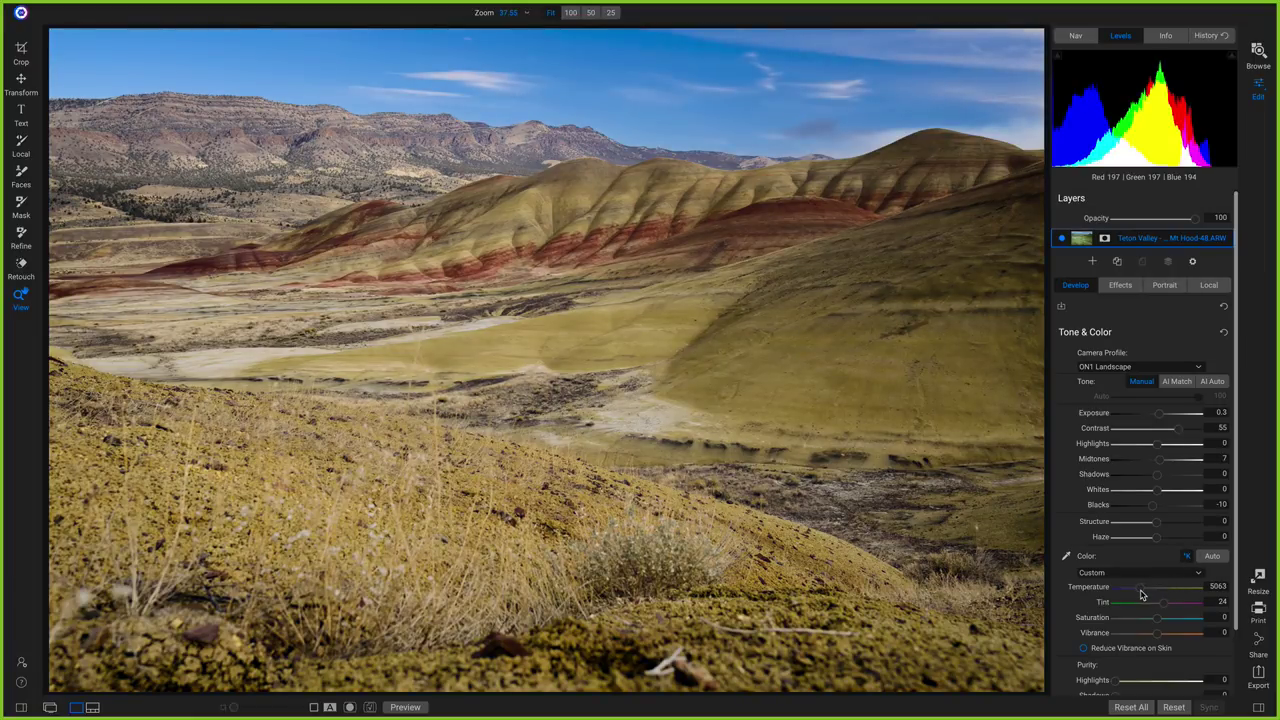
left_click_drag(1142, 595, 1143, 596)
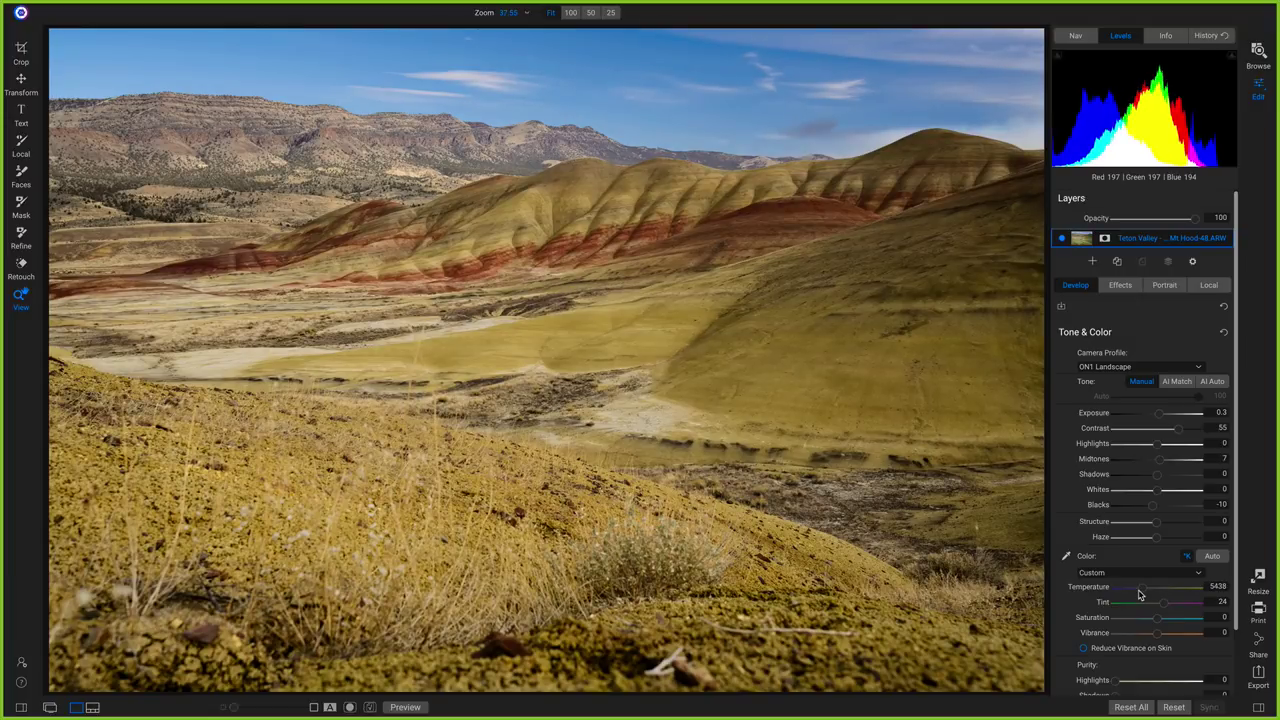
key("ctrl+p")
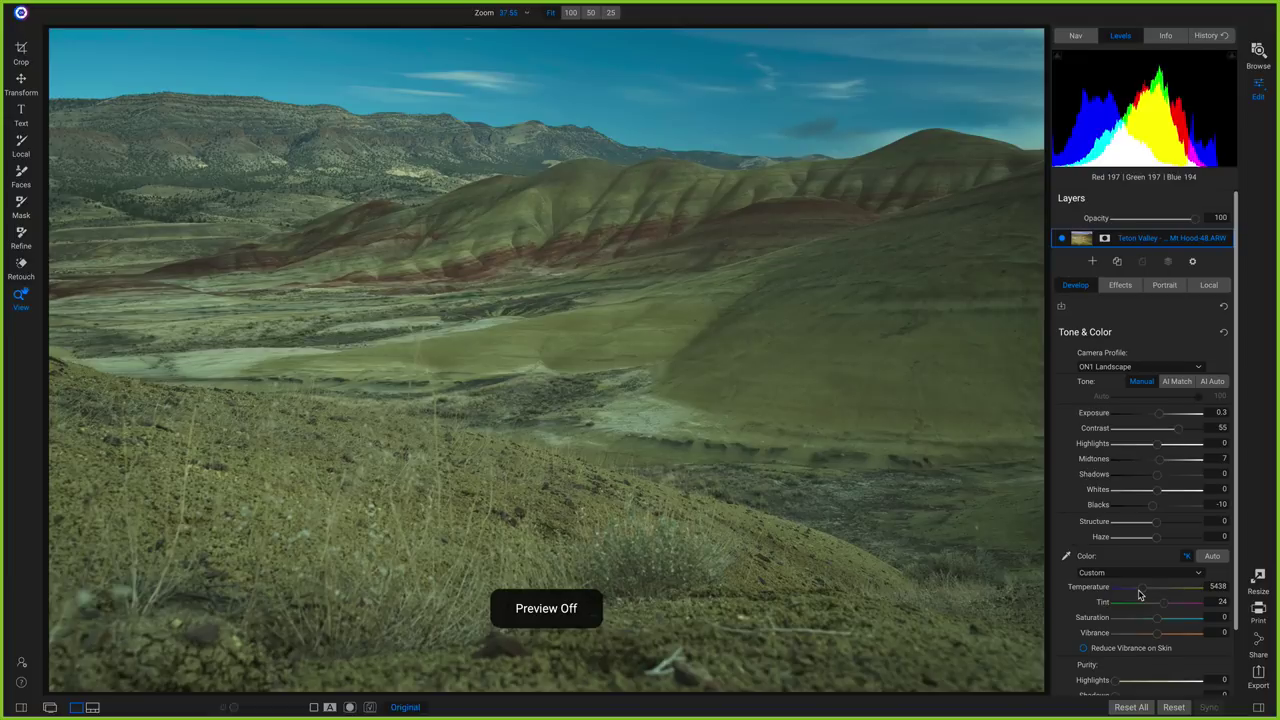
key("ctrl+p")
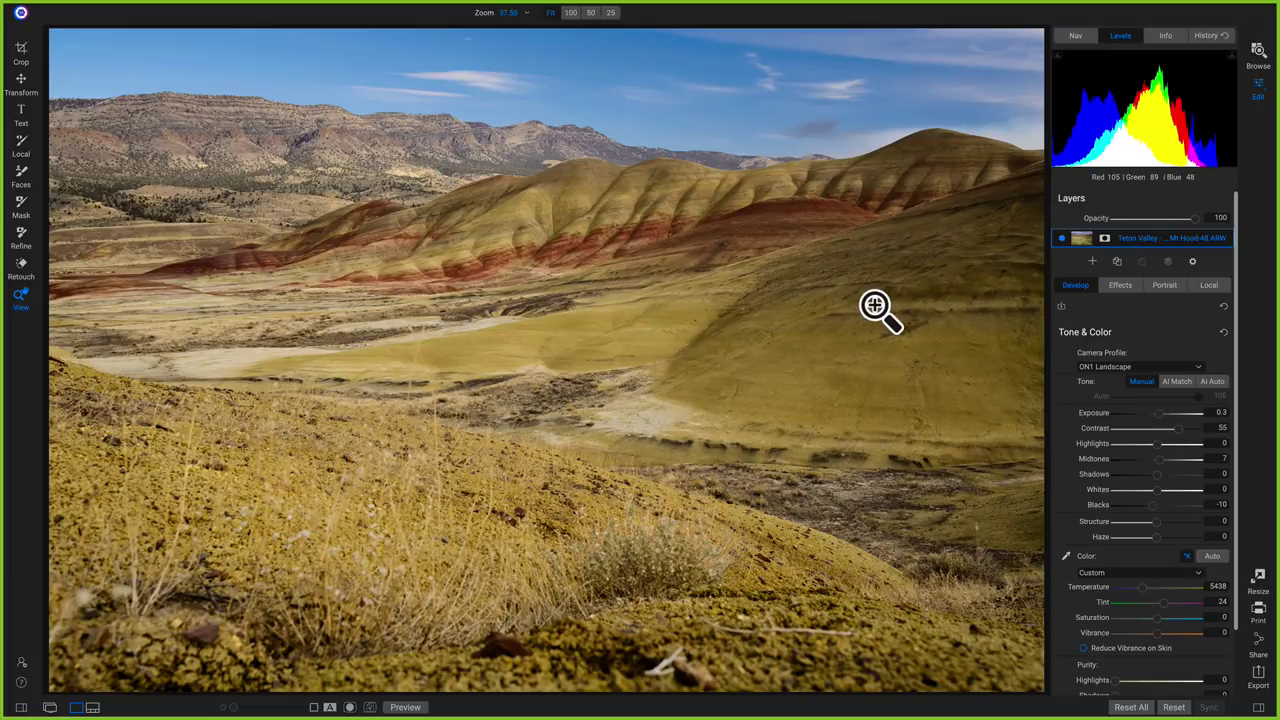
Add a Dynamic Contrast filter to the photo and apply its Texture Enhancer style
scroll(1130, 300, "down", 1)
left_click(1120, 285)
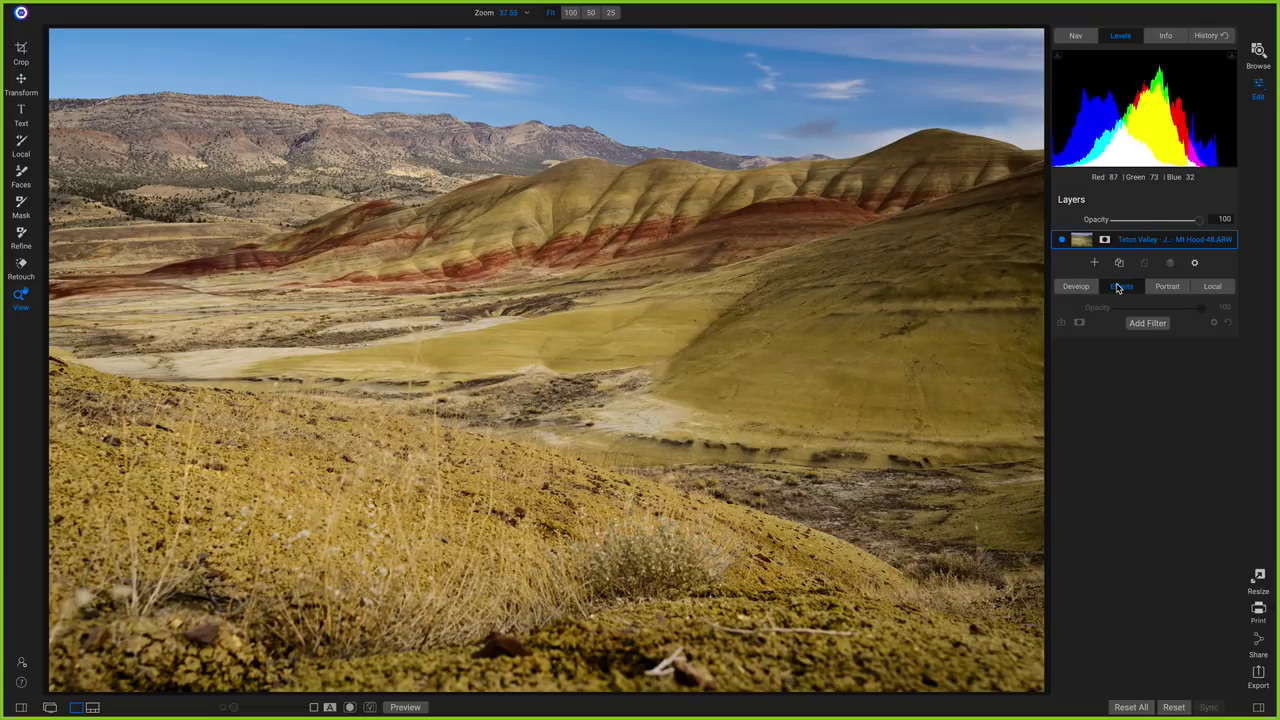
left_click(1147, 323)
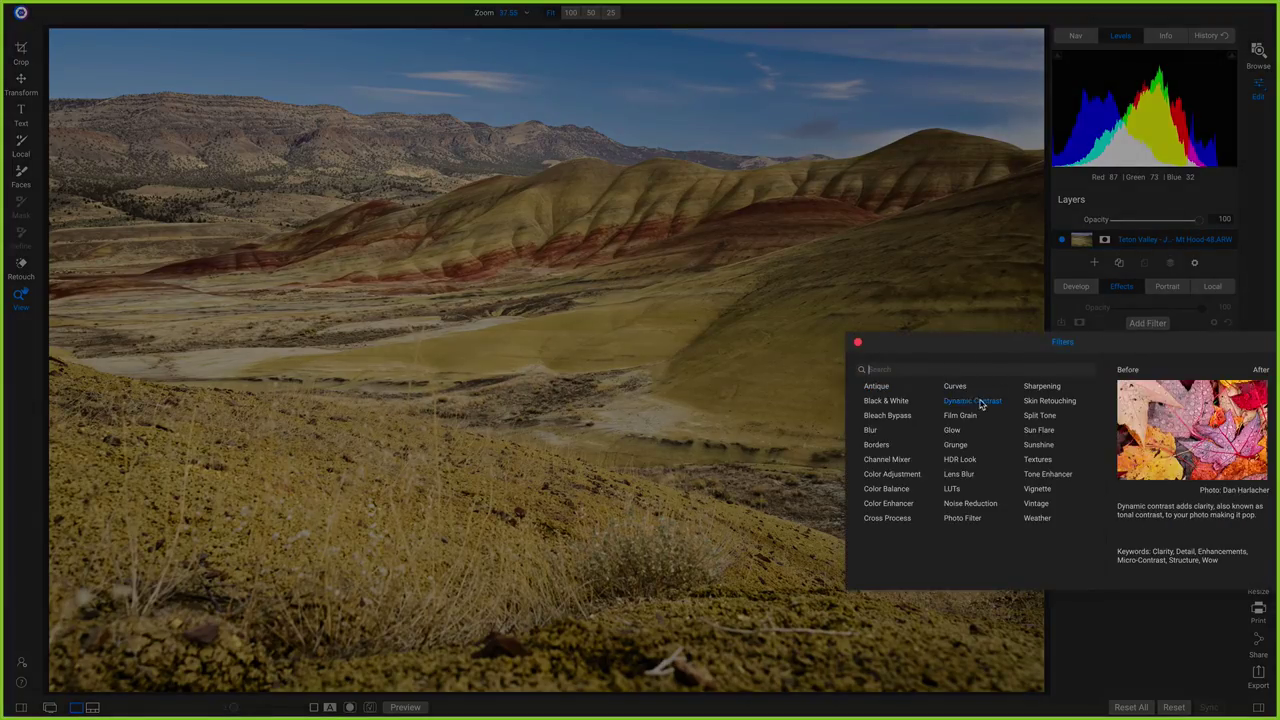
left_click(970, 401)
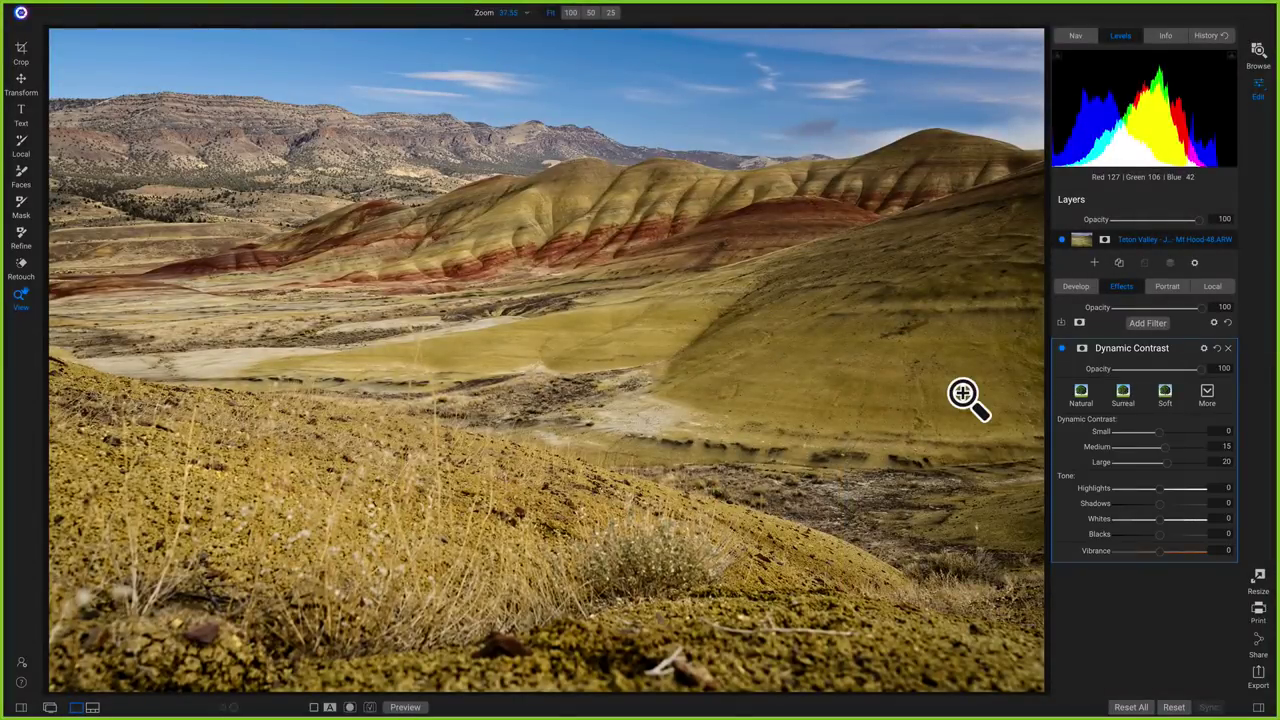
left_click(1208, 392)
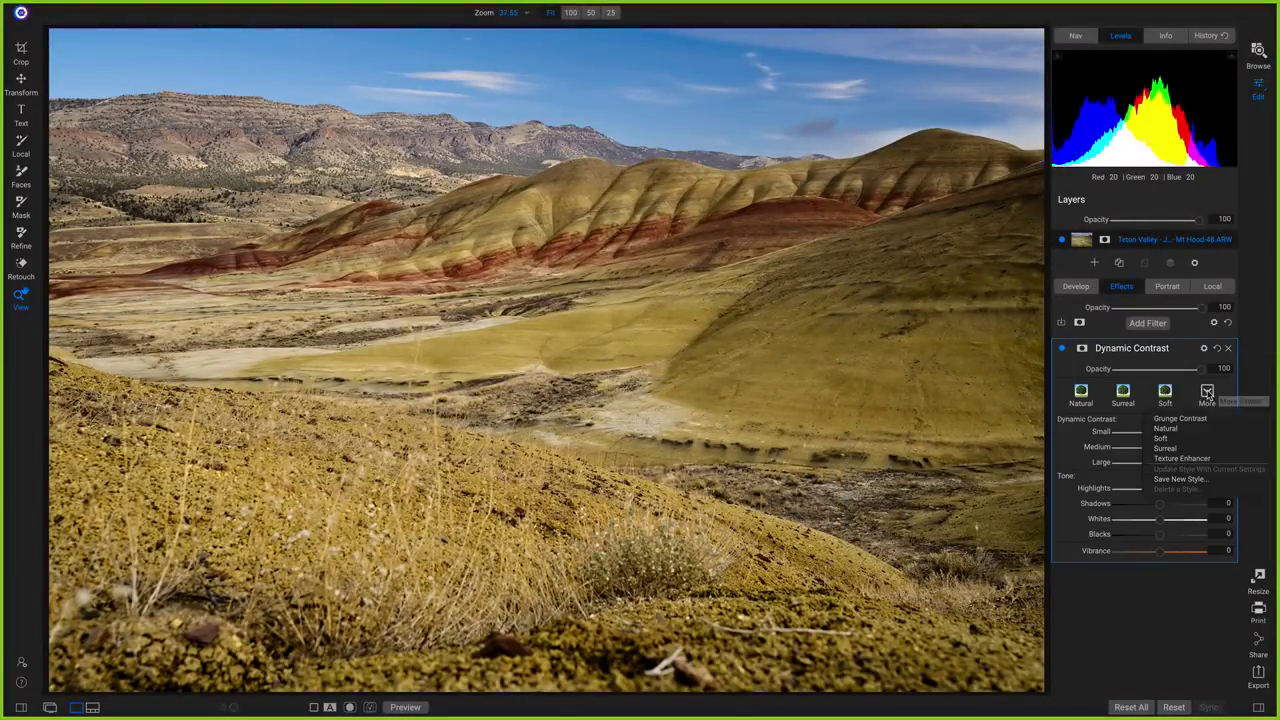
left_click(1187, 459)
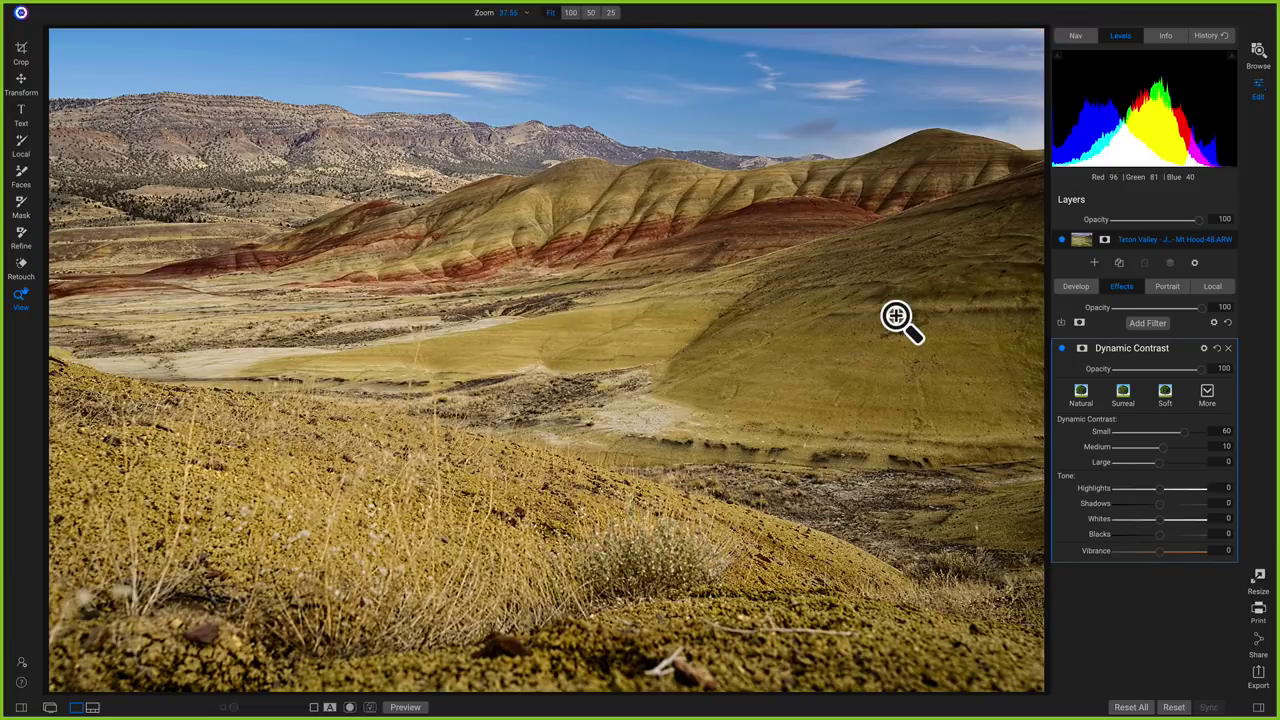
Set Dynamic Contrast to Small 48, Large 16, Highlights 21, Blacks -10 and Vibrance 21, and compare the photo without the filter
left_click_drag(1159, 468, 1168, 468)
left_click(1172, 432)
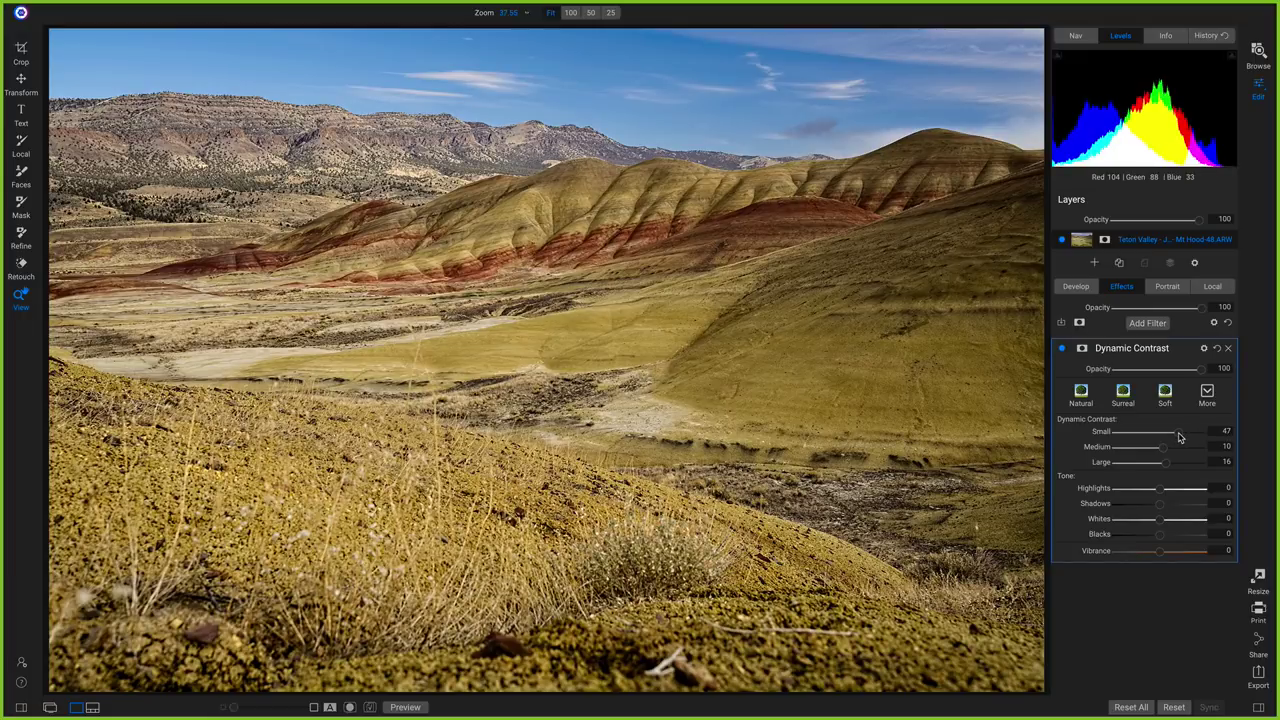
left_click(1179, 432)
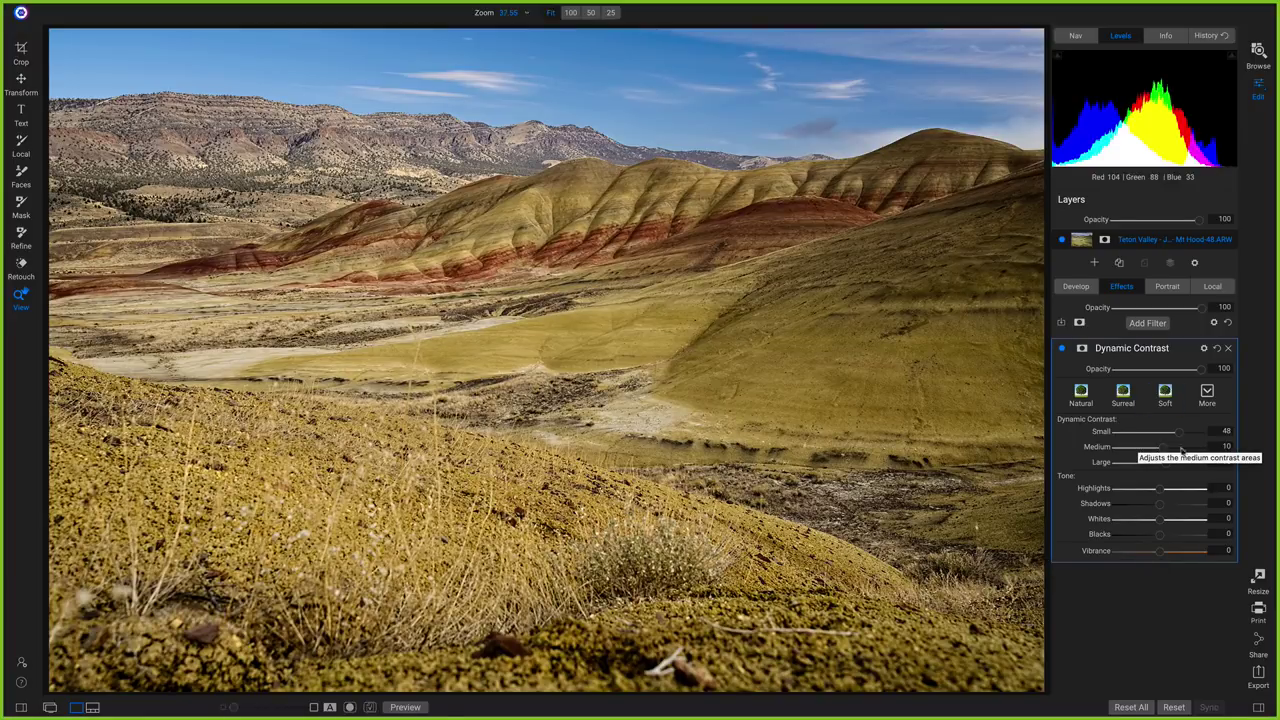
left_click_drag(1160, 558, 1169, 558)
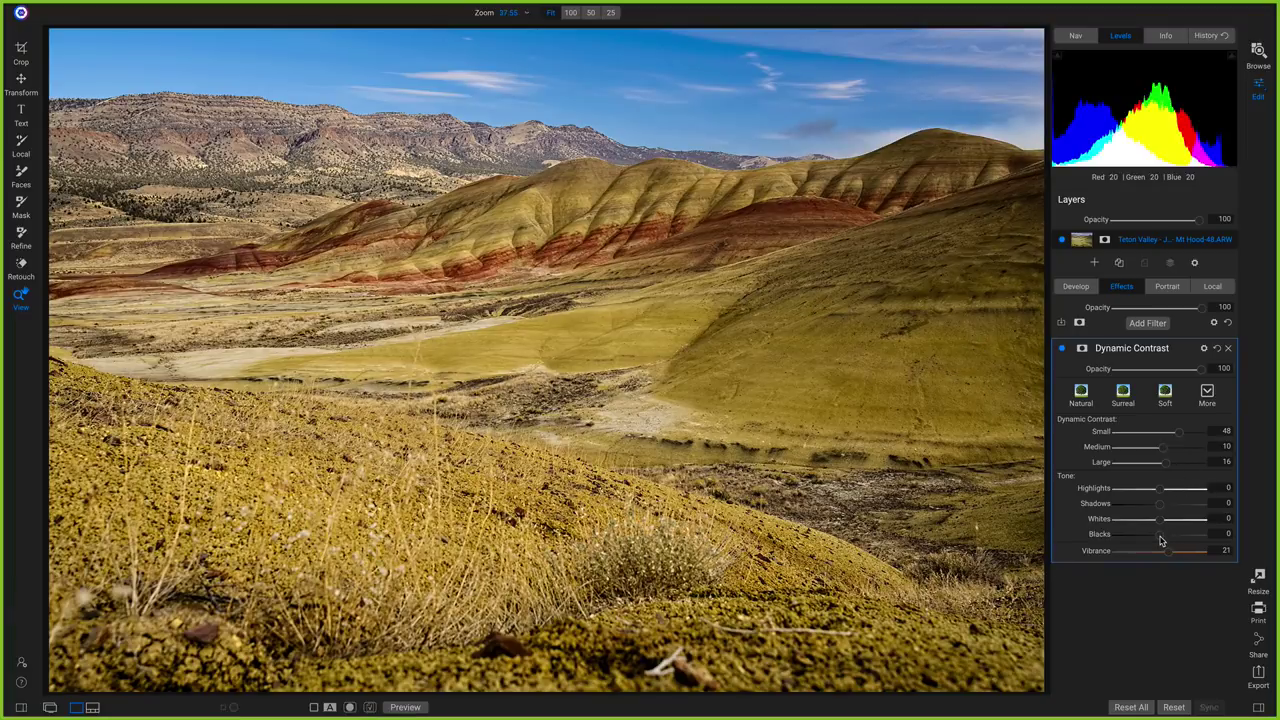
left_click_drag(1151, 541, 1152, 543)
left_click_drag(1160, 490, 1170, 496)
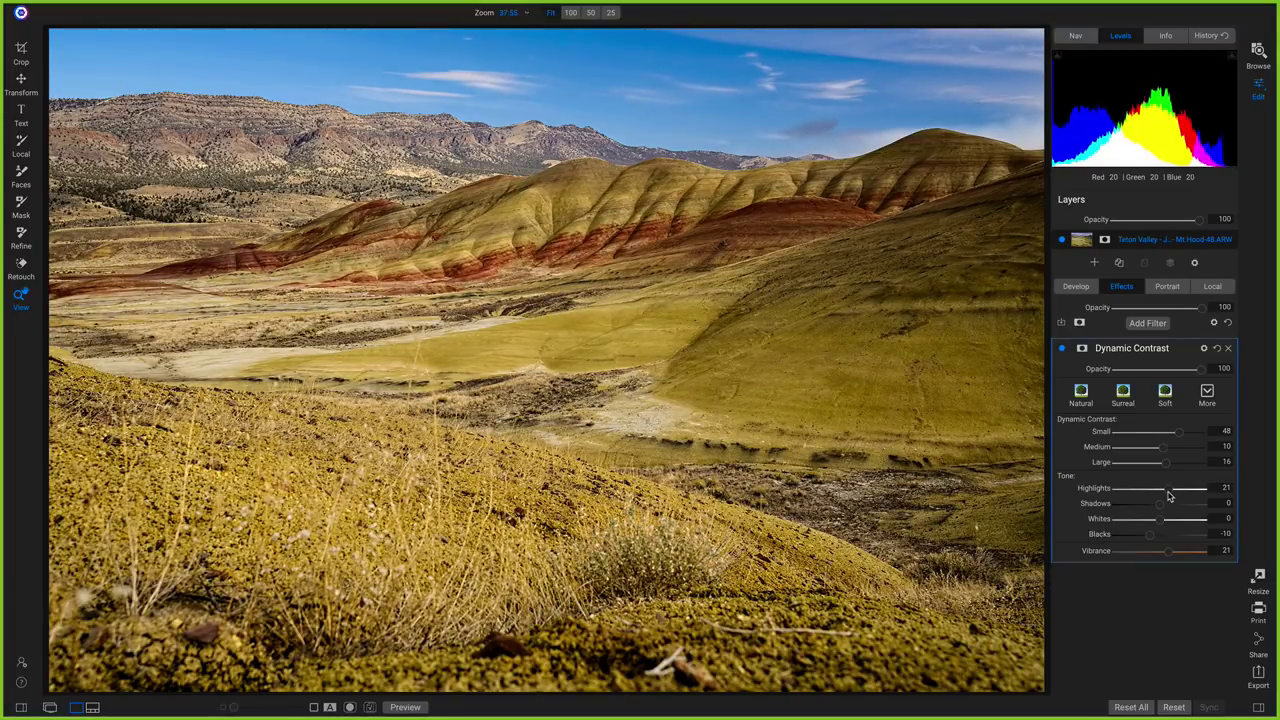
left_click(1062, 348)
left_click(1062, 348)
Activate the masking brush, show the Dynamic Contrast filter's mask options and briefly view its mask
key("b")
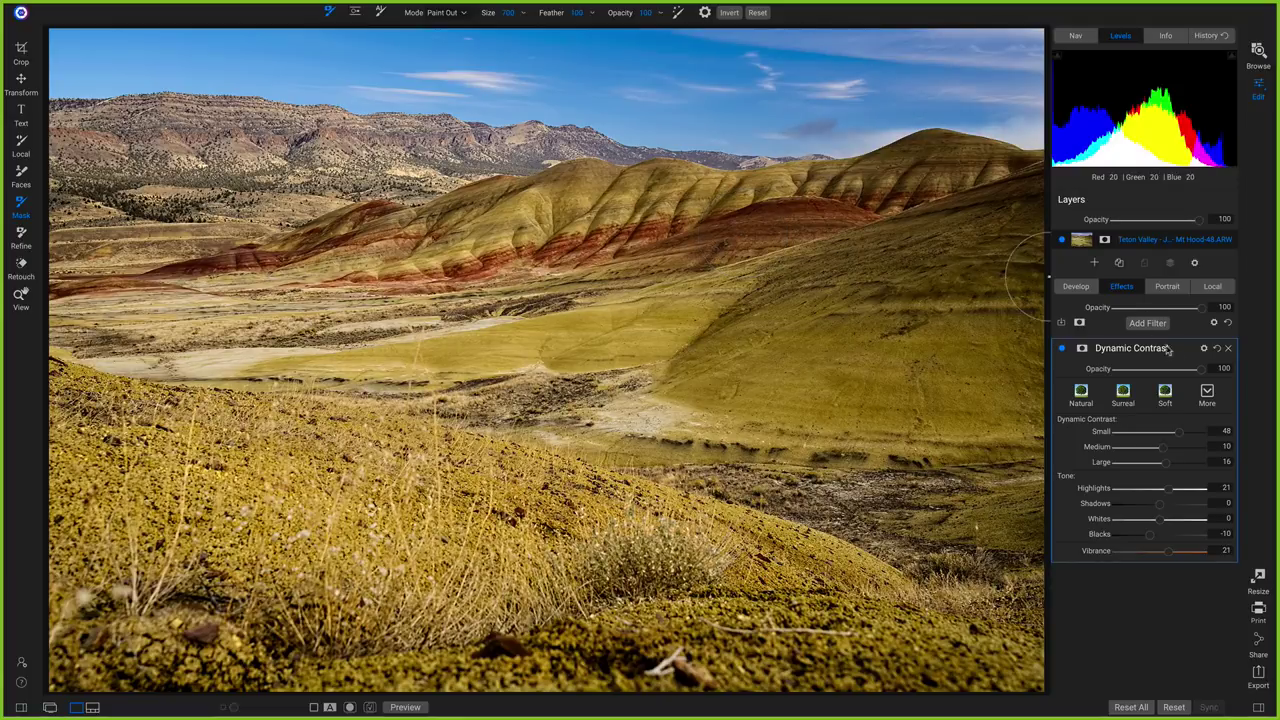
left_click(1084, 350)
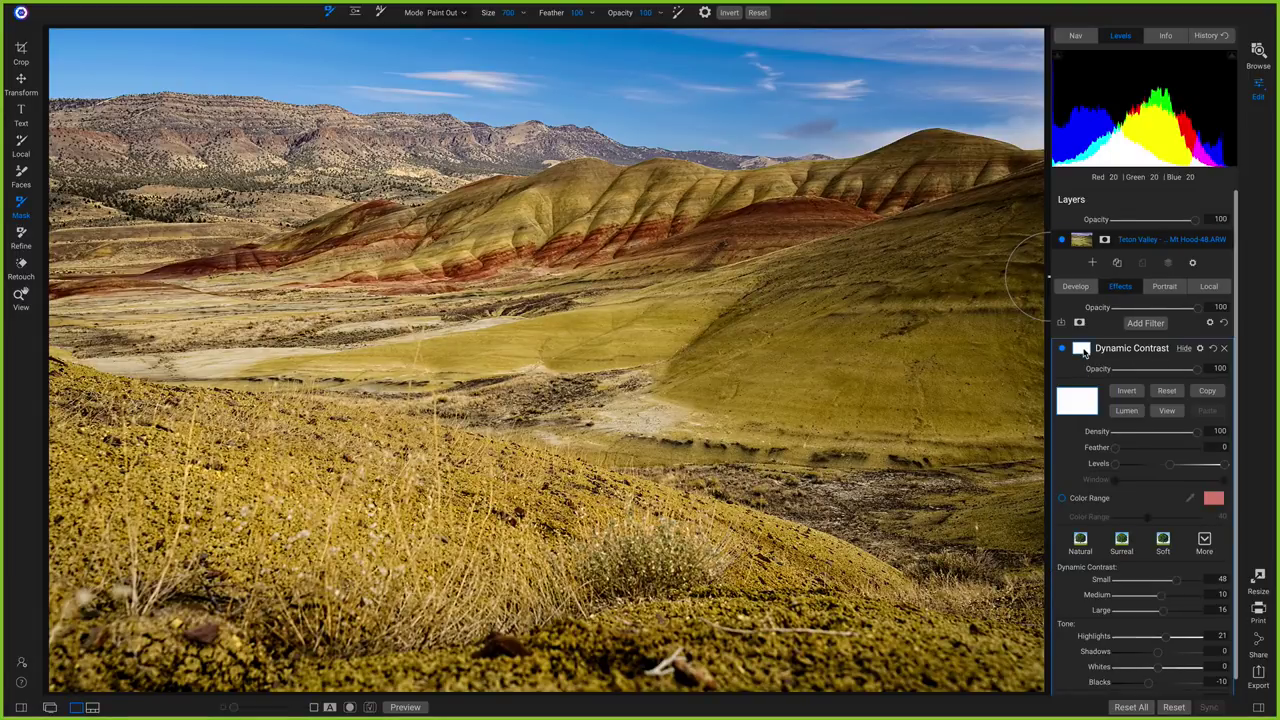
left_click(1167, 411)
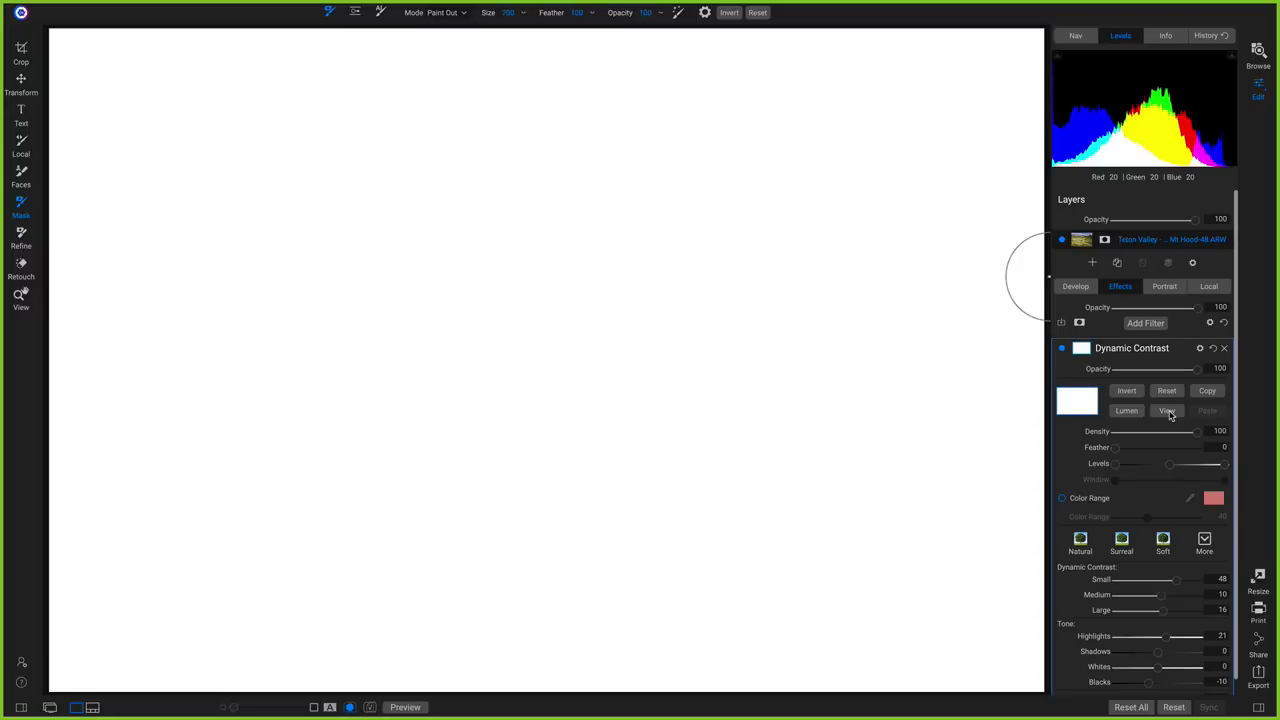
left_click(1168, 412)
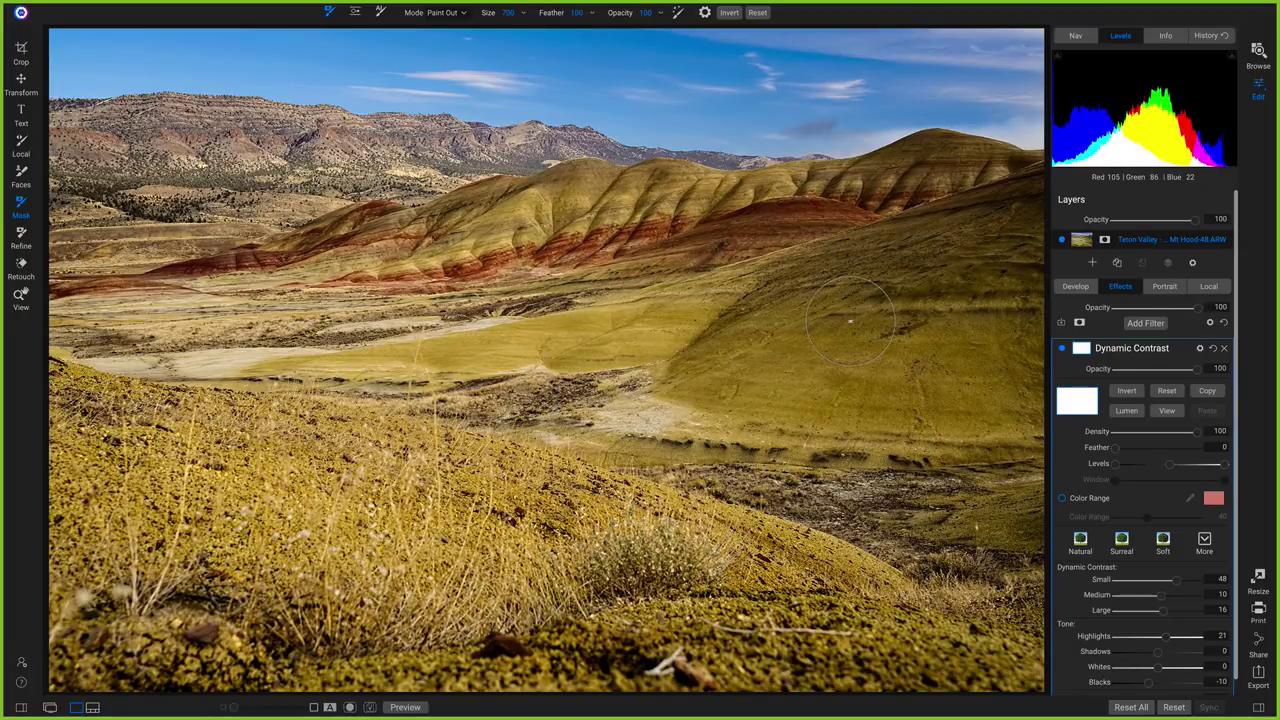
Invert the Dynamic Contrast mask, paint the effect into the hills with a size 1200 brush, and compare with the filter off
left_click(1127, 392)
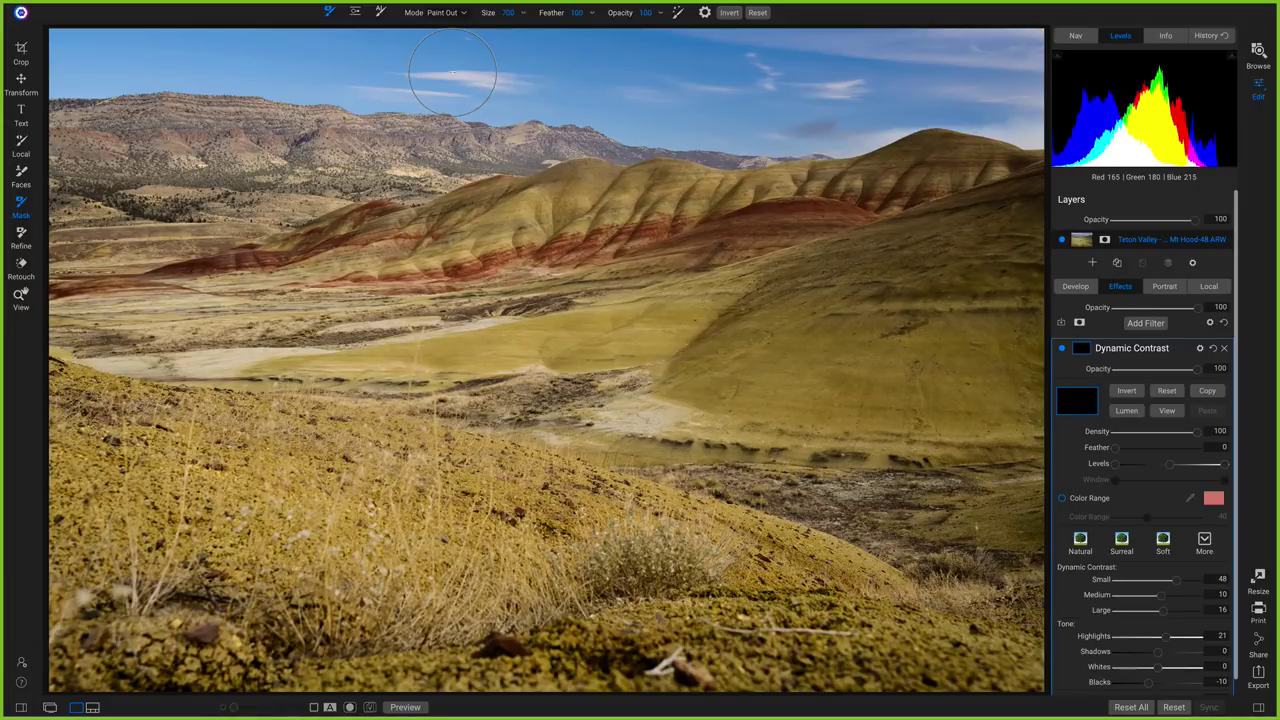
key("x")
key("bracketright")
key("bracketright")
key("bracketright")
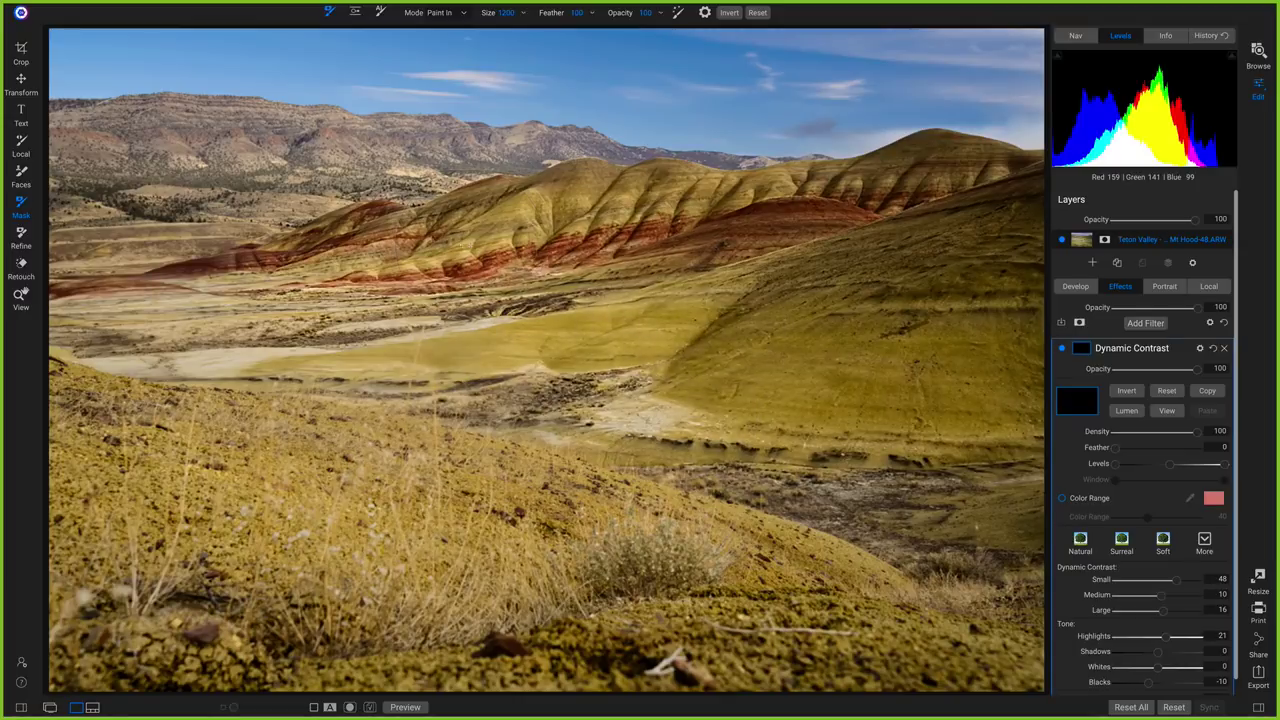
left_click_drag(1015, 230, 1008, 345)
left_click(1062, 349)
left_click(1062, 349)
left_click(1062, 349)
left_click(1062, 349)
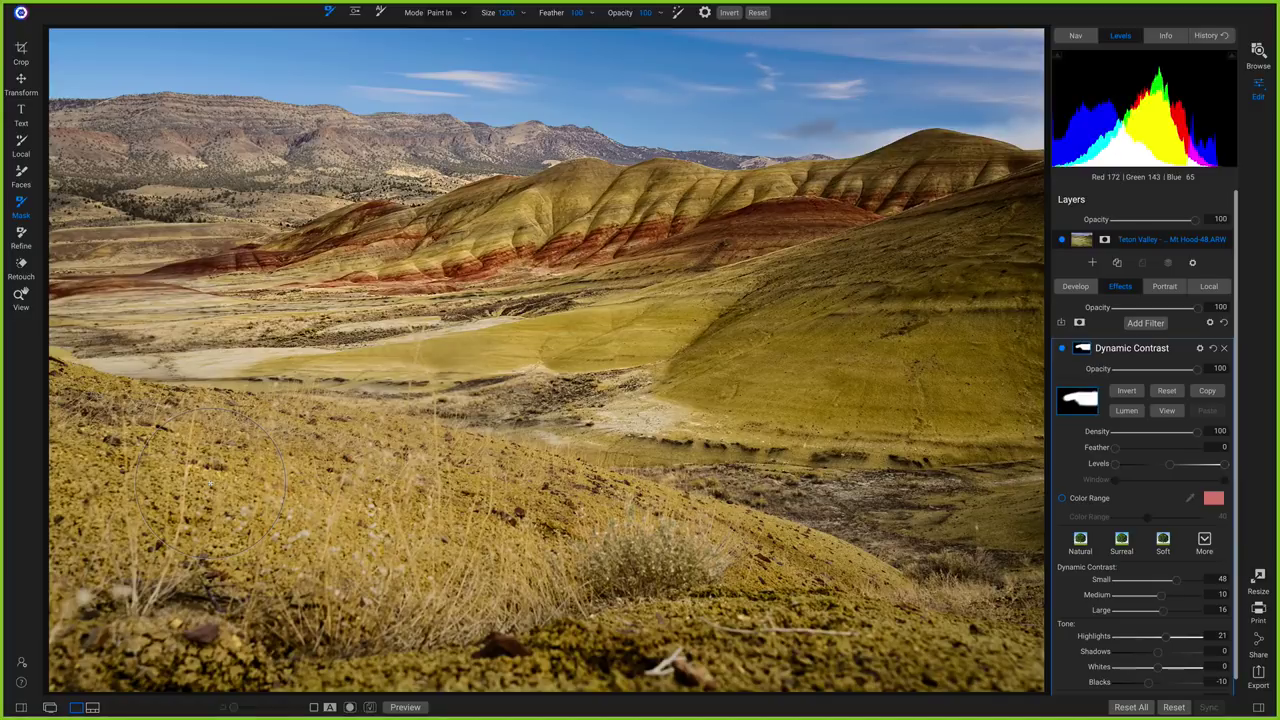
Add a Lens Blur filter above the Dynamic Contrast filter
left_click(1145, 323)
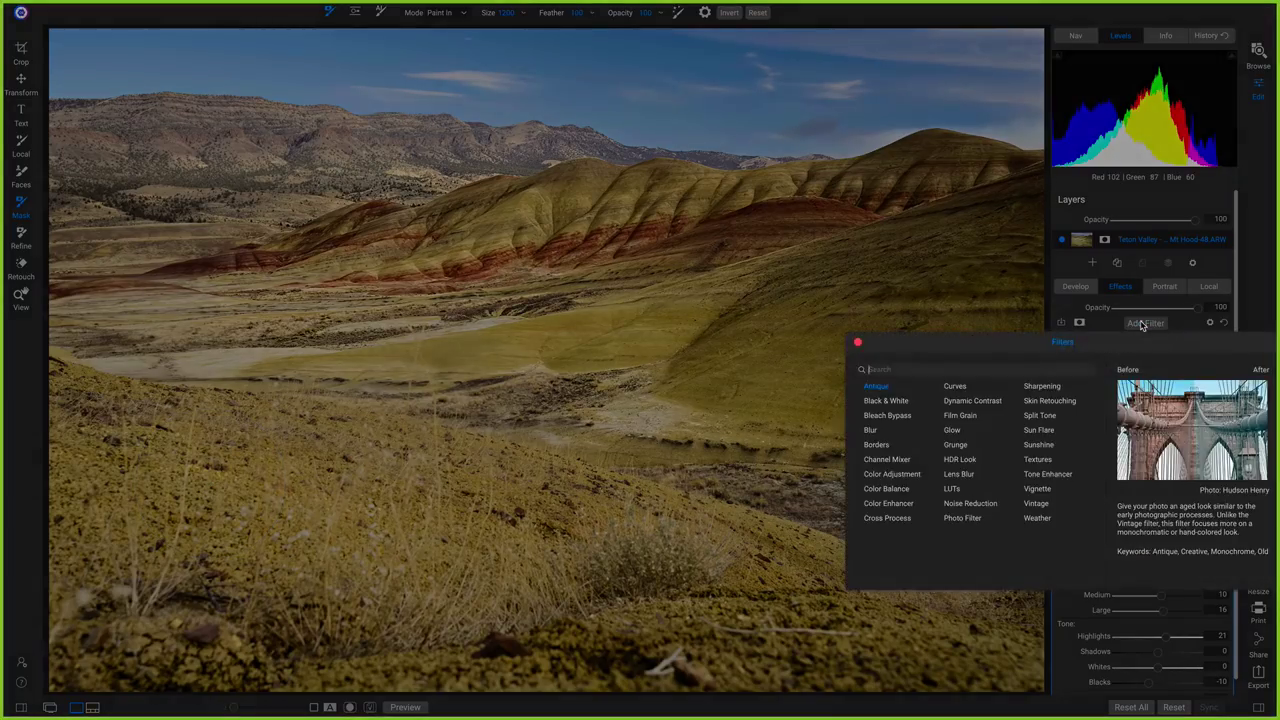
left_click(960, 476)
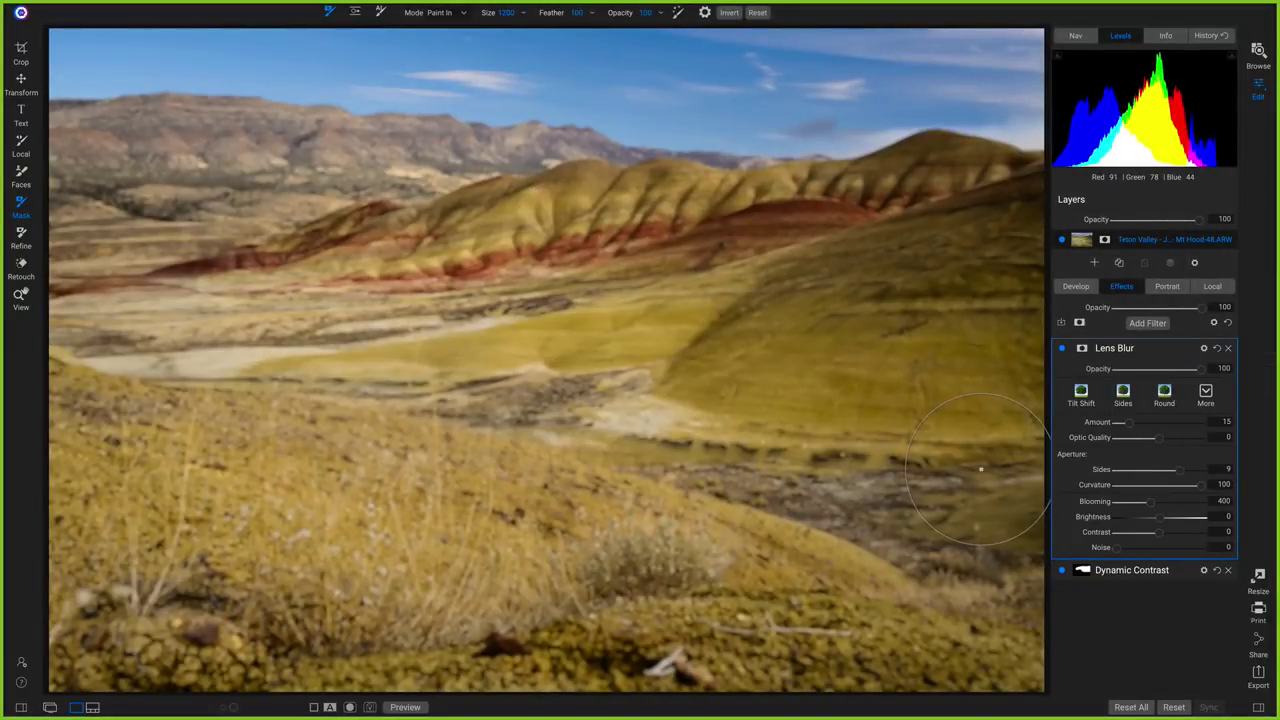
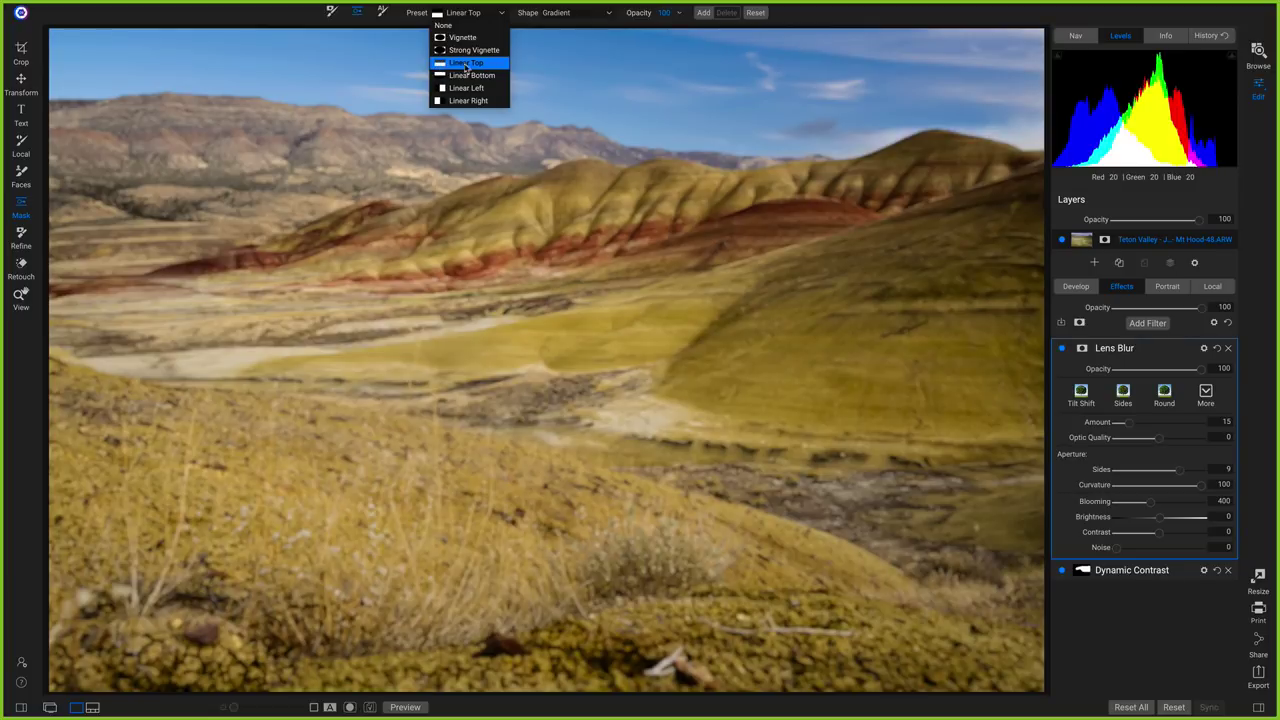
Place a Linear Top gradient mask on the Lens Blur filter over the foreground and tilt it along the hill's slope
left_click(472, 66)
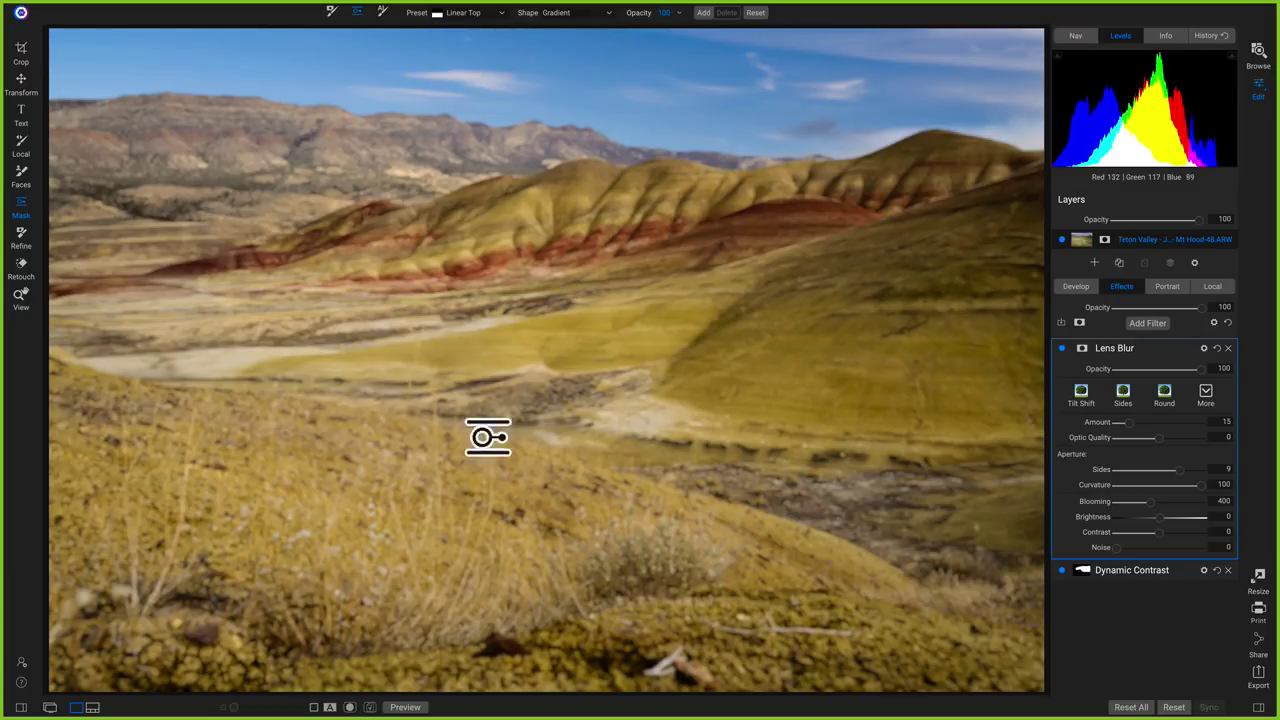
left_click(539, 449)
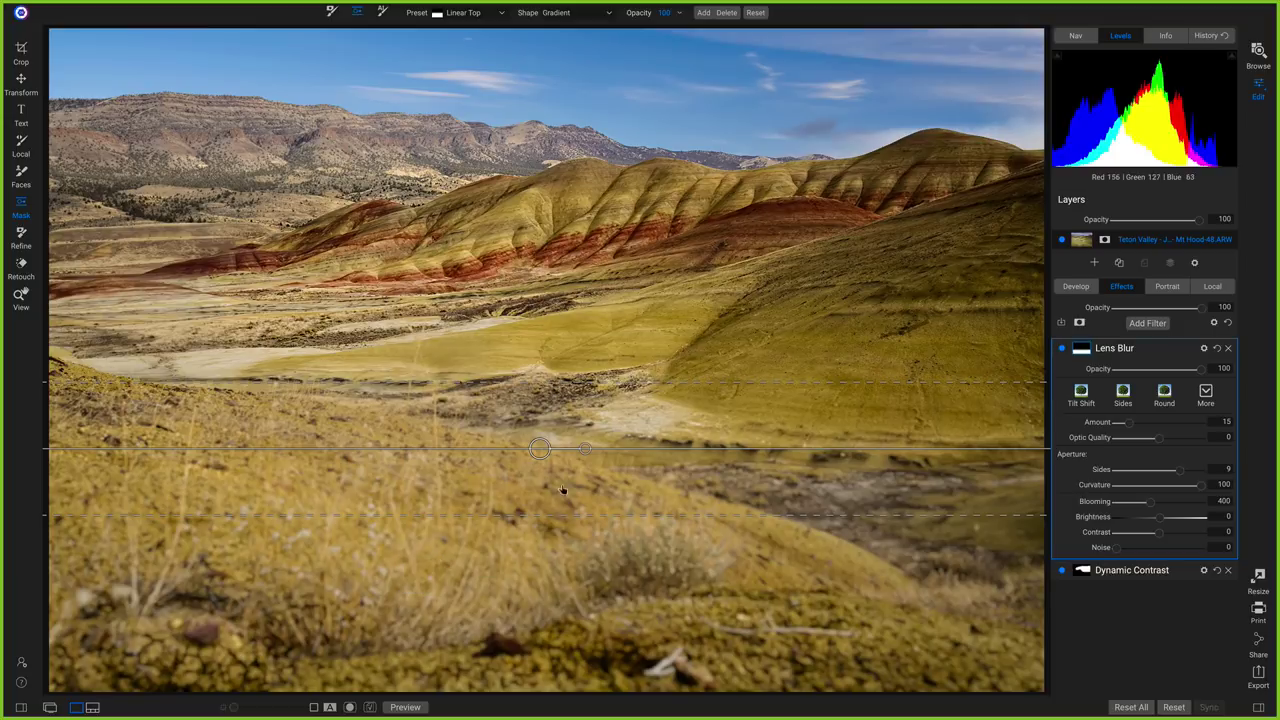
left_click_drag(539, 450, 435, 416)
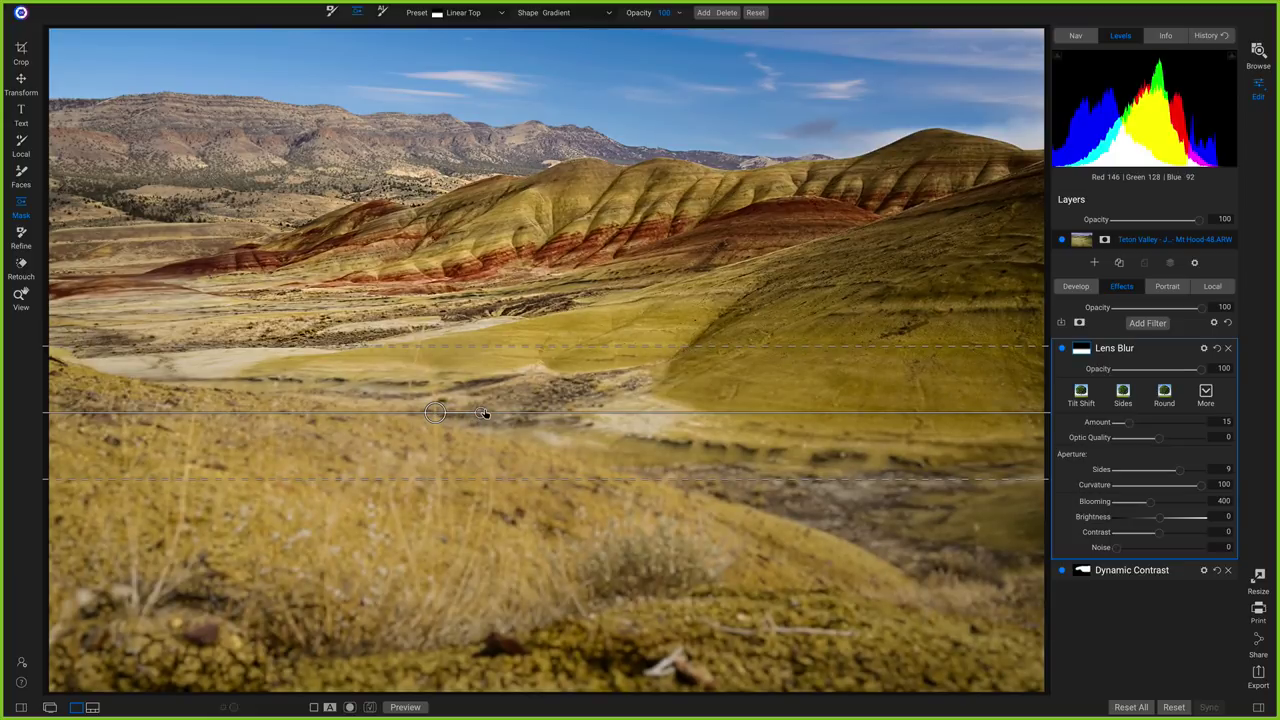
left_click_drag(479, 415, 481, 429)
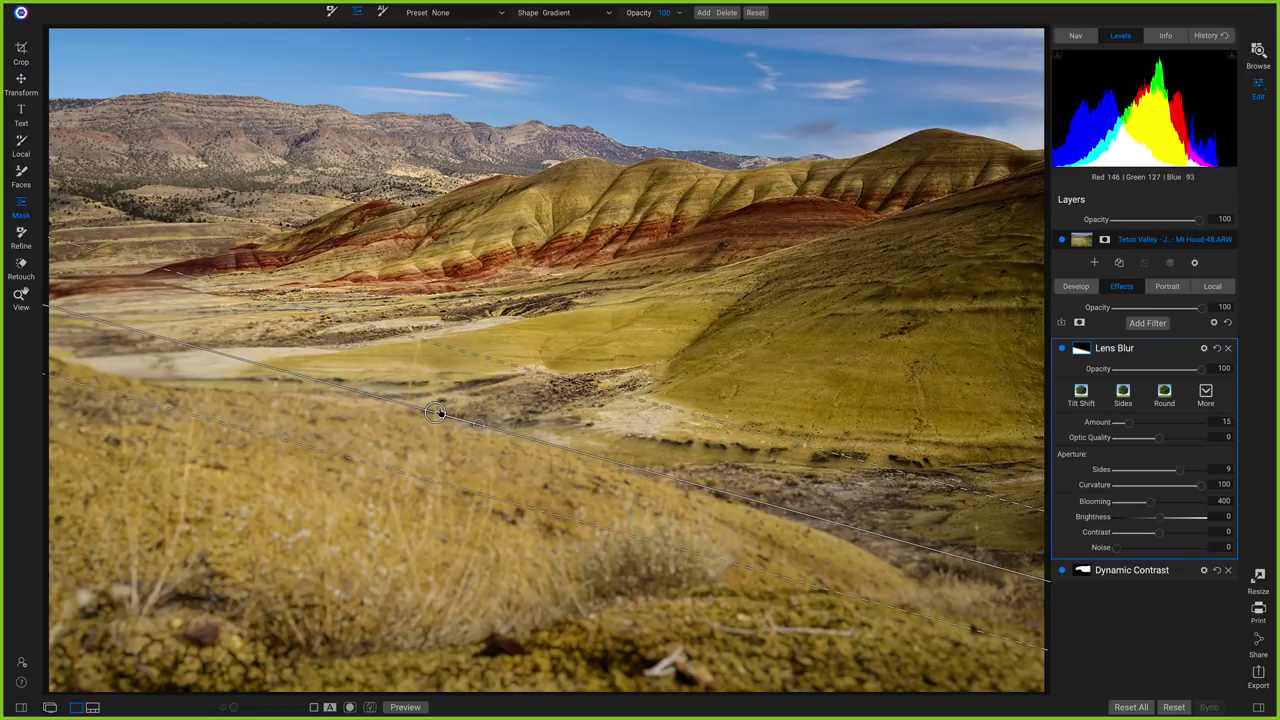
Move the tilted Lens Blur gradient lower onto the foreground hill and compare the photo with the filter off
left_click_drag(436, 414, 405, 476)
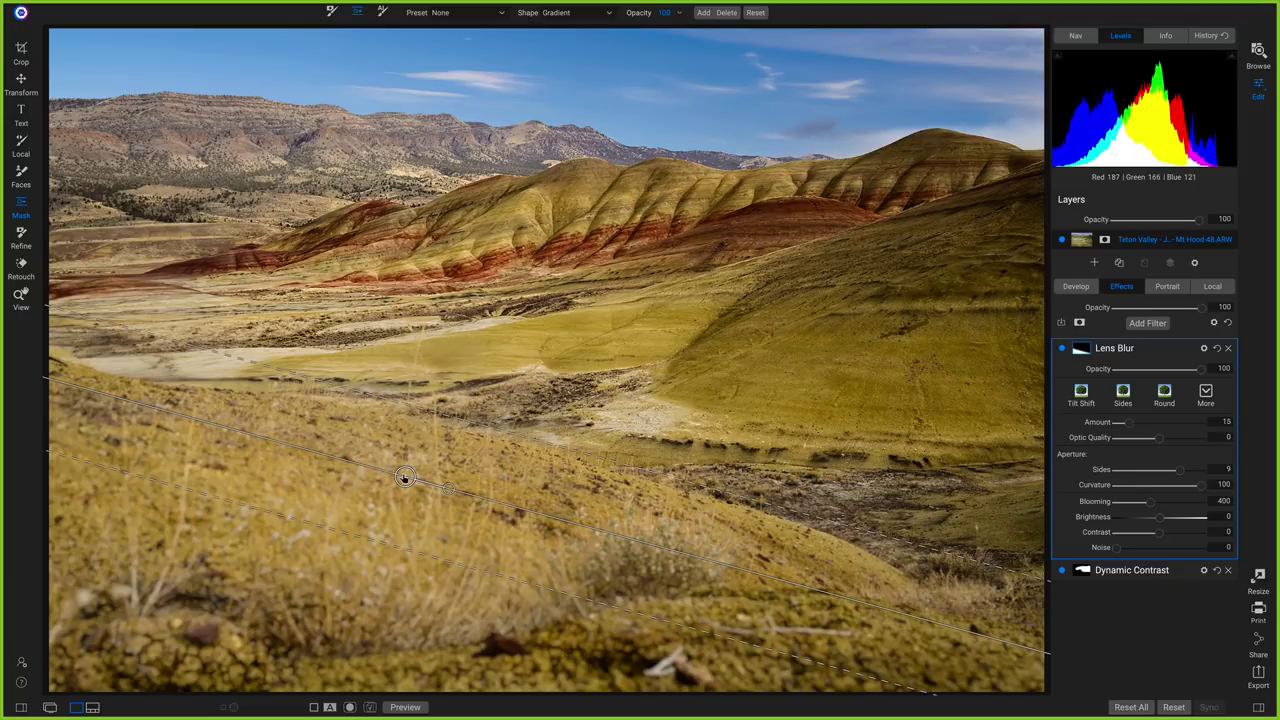
left_click_drag(404, 477, 404, 481)
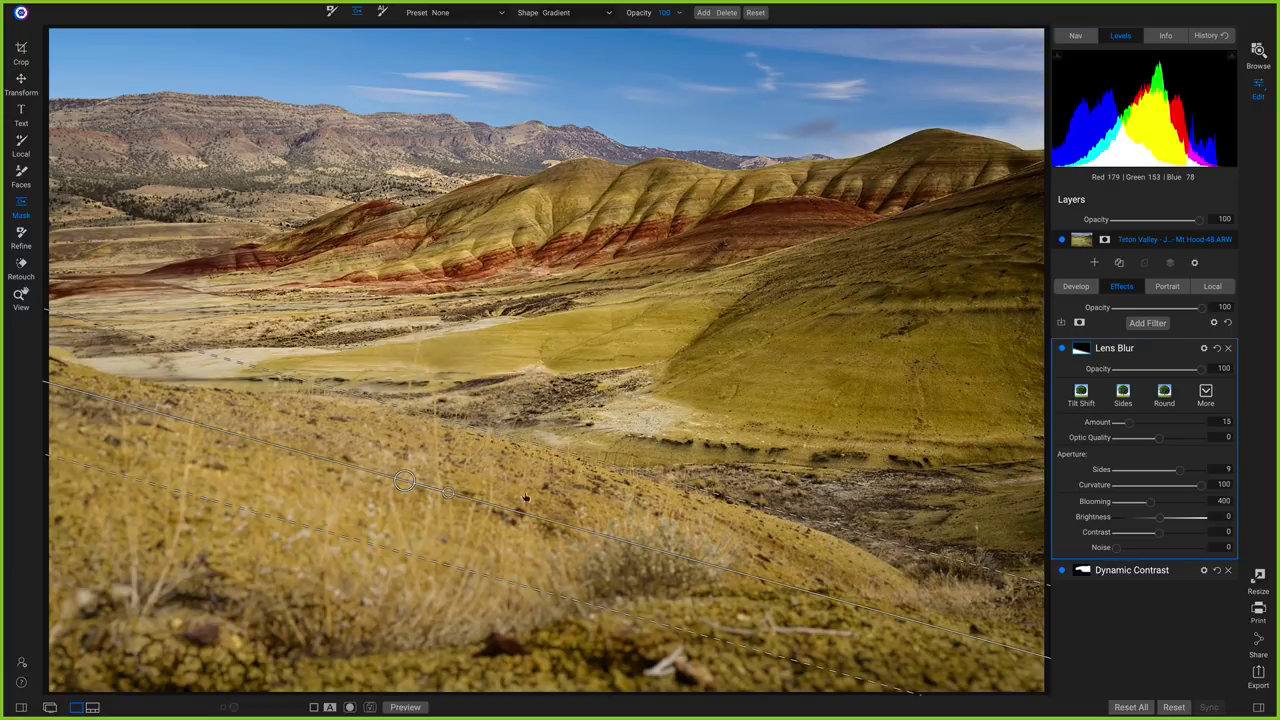
left_click_drag(404, 482, 405, 493)
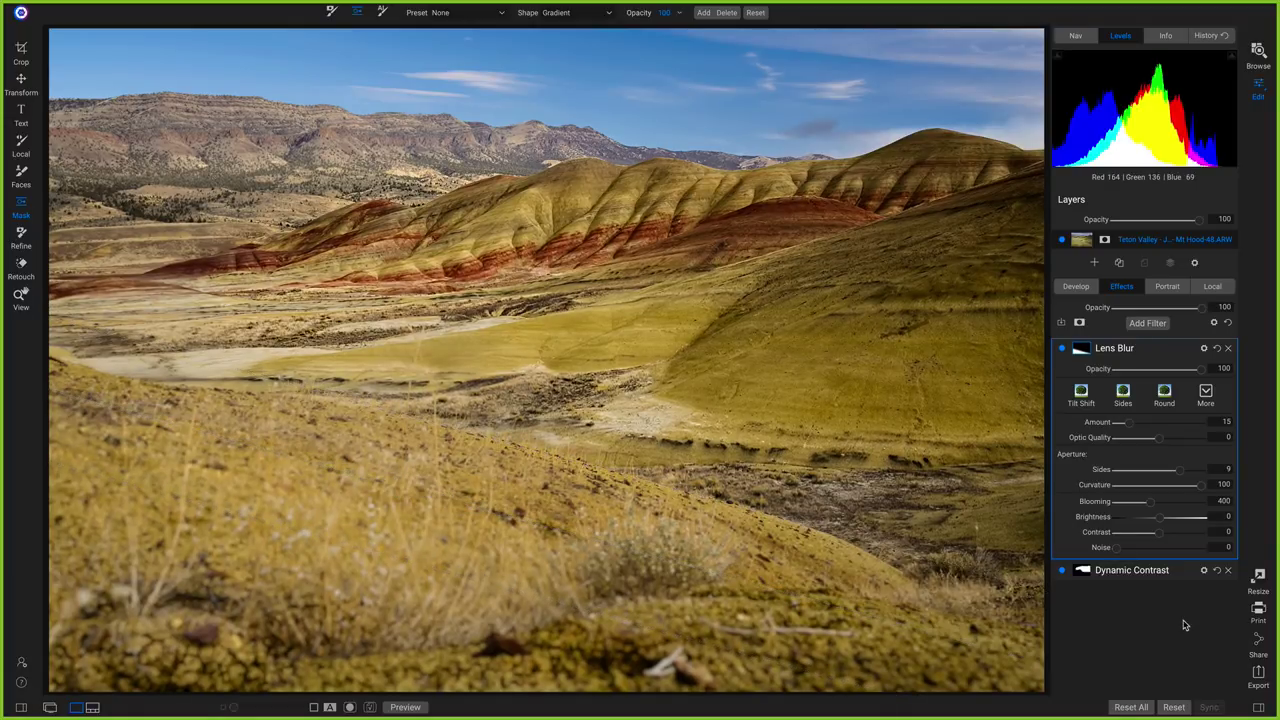
left_click(1062, 349)
left_click(1062, 349)
Set the Lens Blur brightness to -100 and compare the foreground with and without the filter
left_click_drag(1162, 522, 1080, 524)
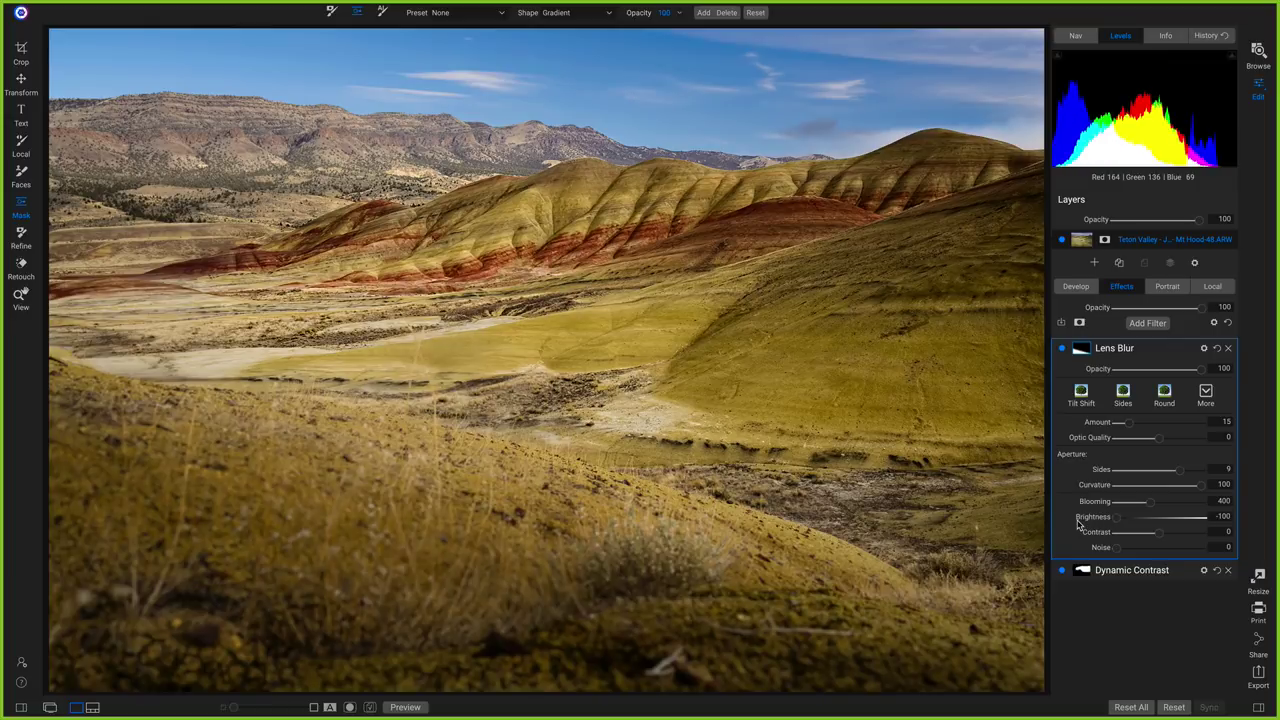
left_click_drag(402, 487, 384, 553)
left_click(1062, 349)
left_click(1062, 349)
left_click(1062, 349)
left_click(1062, 349)
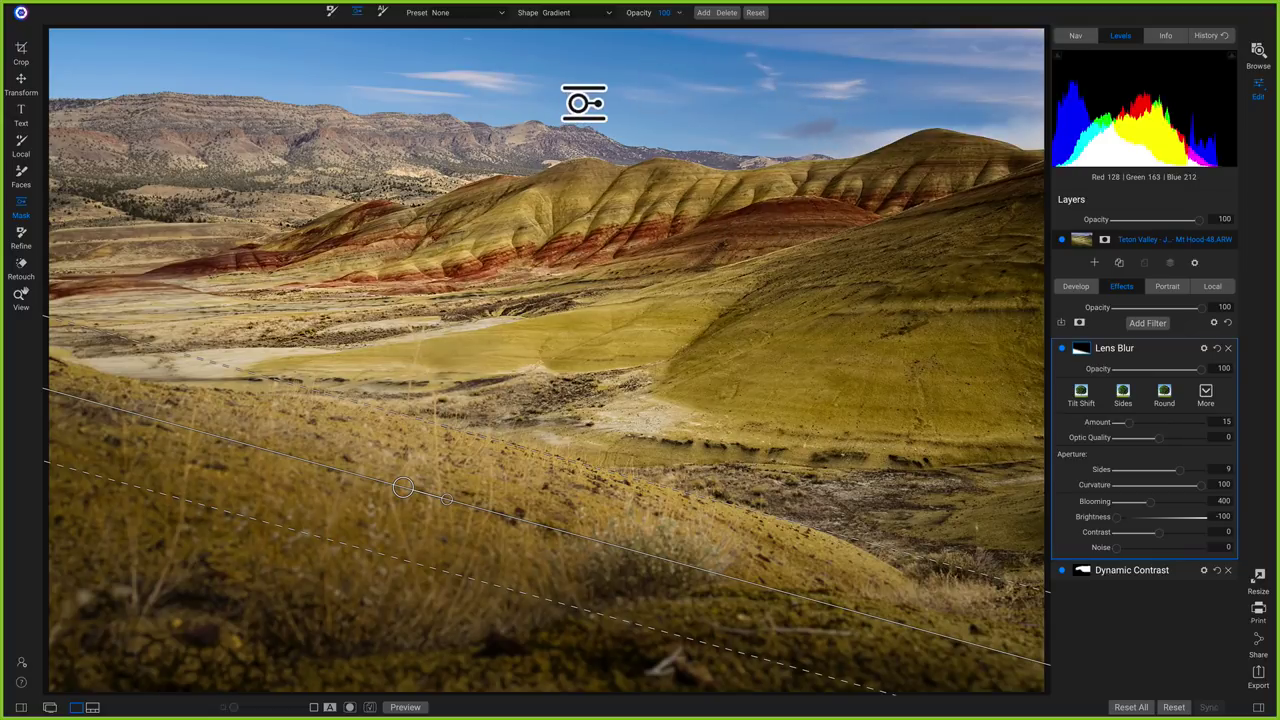
Add a Color Enhancer filter above Lens Blur and bring its colour range settings into view
left_click(1154, 324)
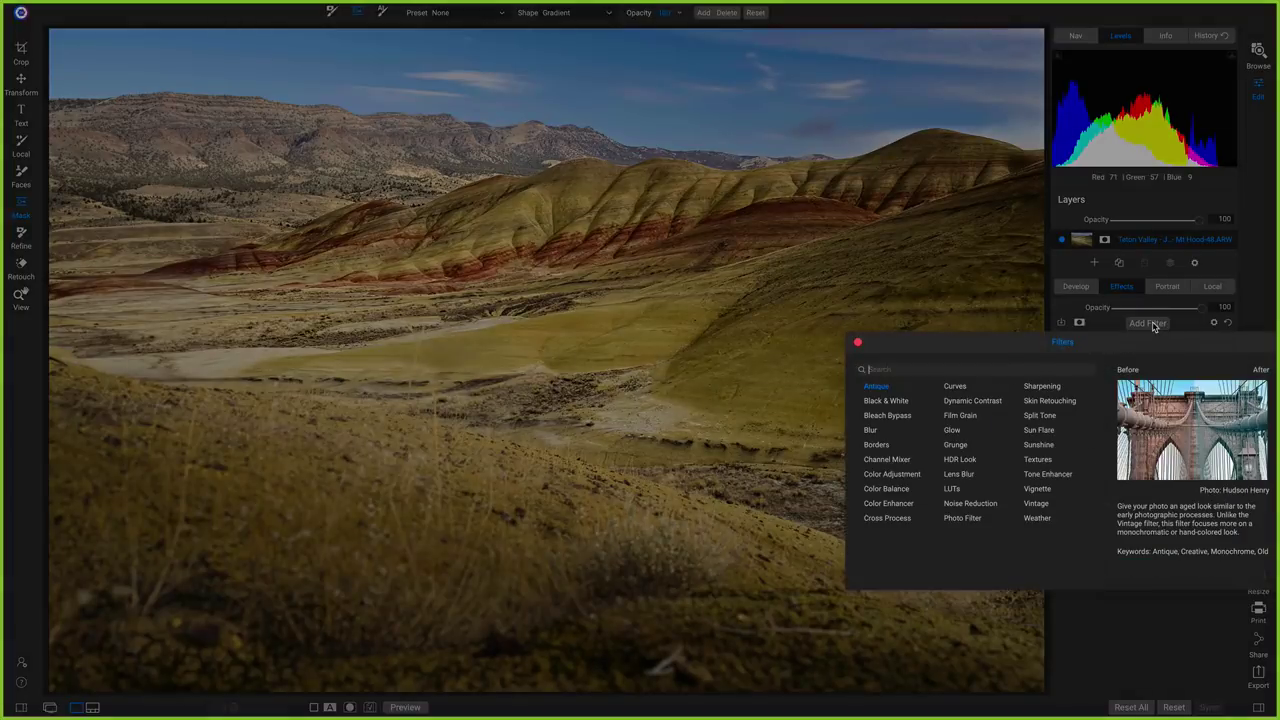
left_click(890, 503)
scroll(1144, 474, "down", 1)
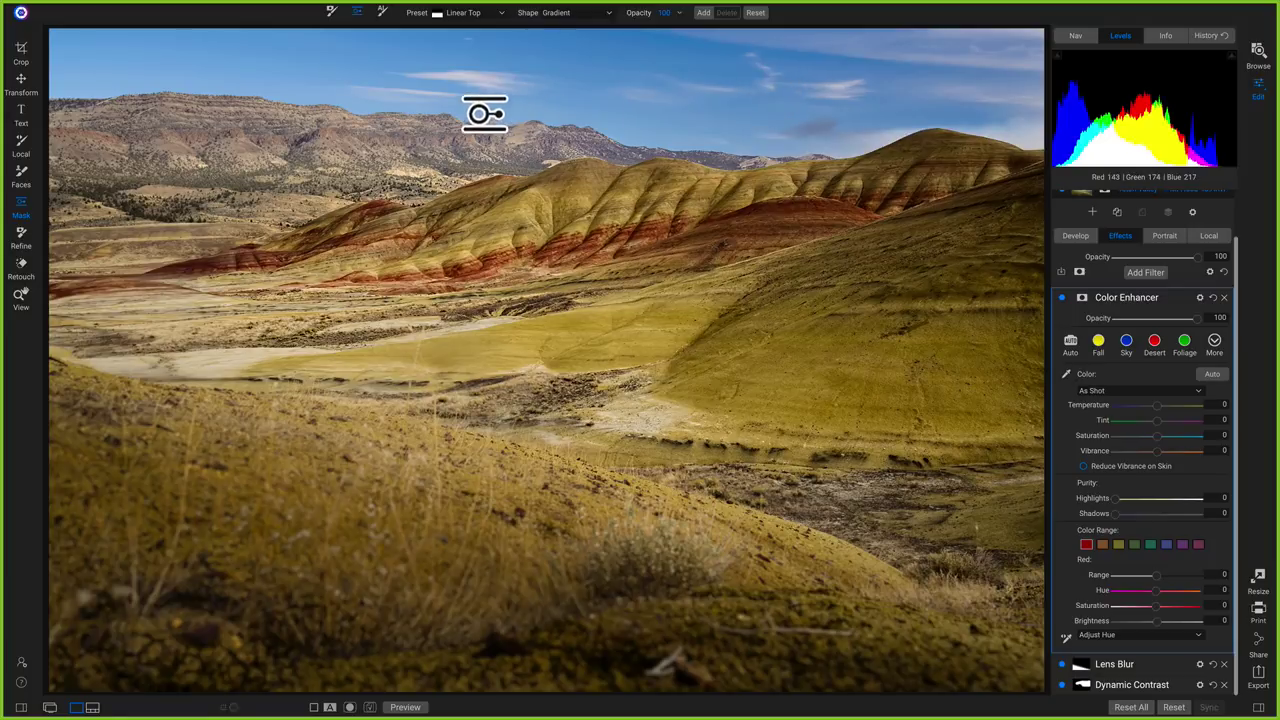
Set the Color Enhancer's blue range to Brightness -100 and Saturation 30, and compare the sky with the filter off
left_click(1166, 545)
left_click_drag(1148, 624, 1090, 636)
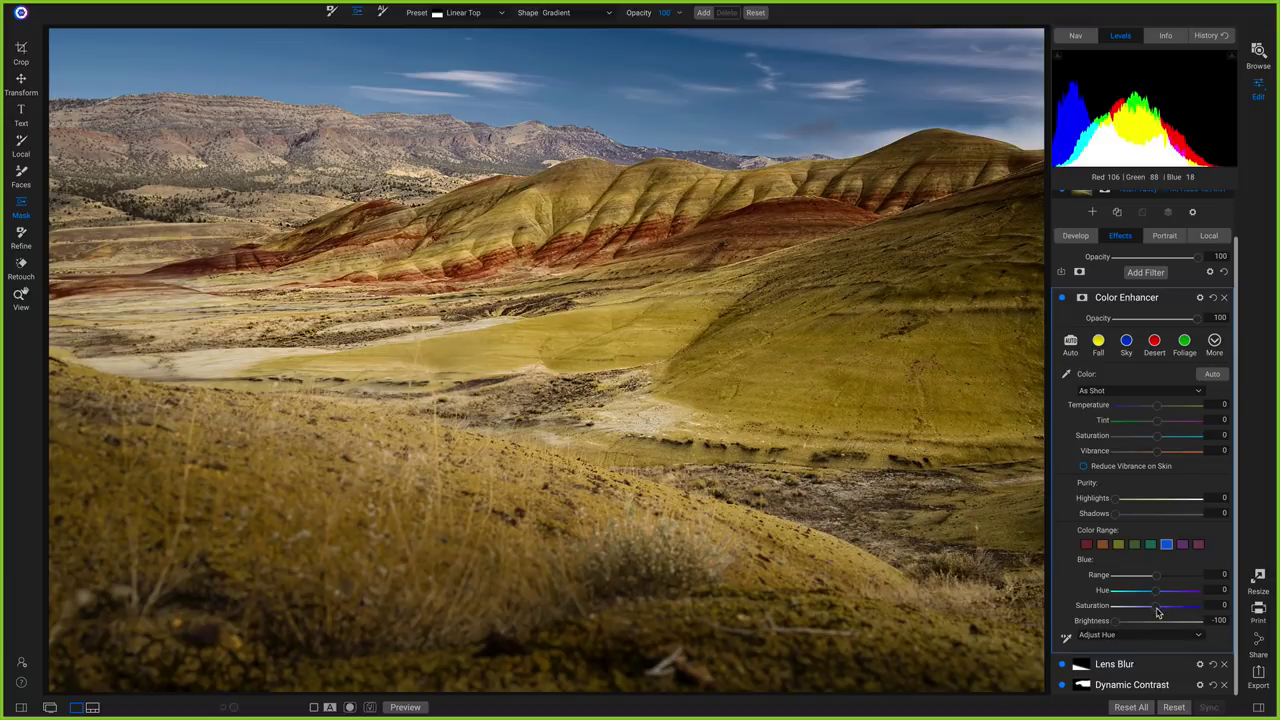
left_click_drag(1158, 613, 1178, 613)
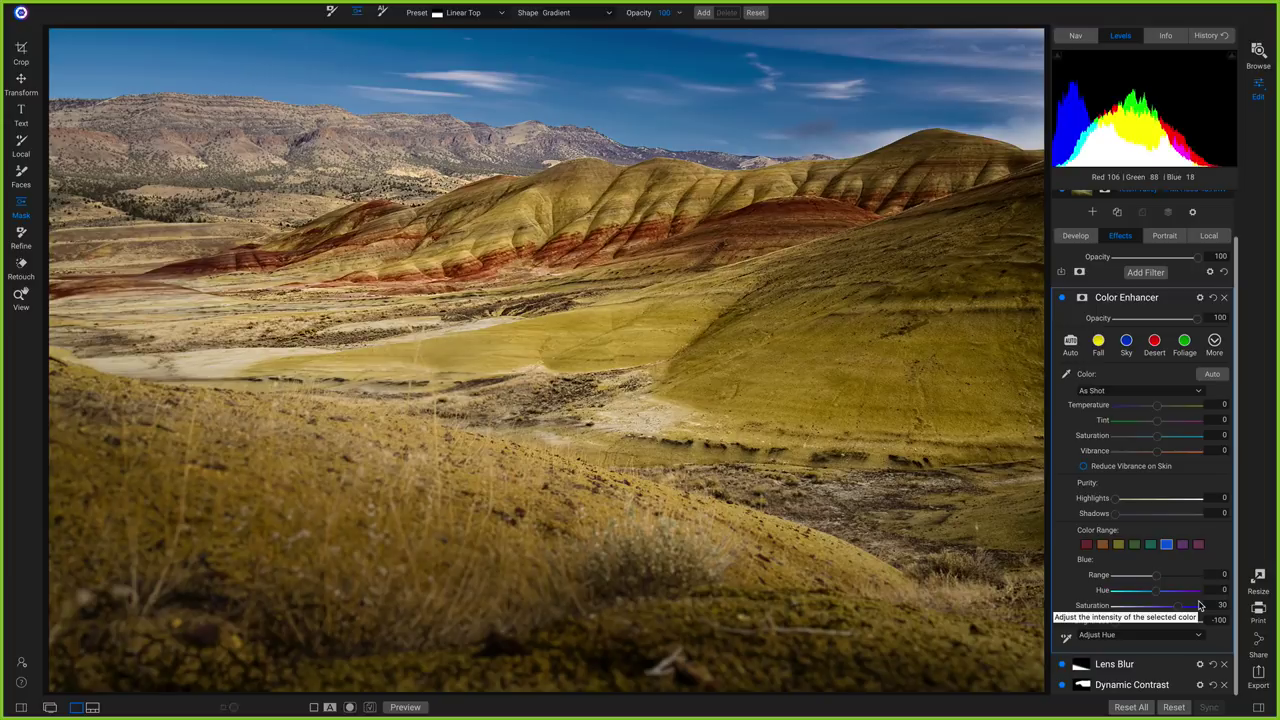
left_click(1063, 299)
left_click(1063, 299)
left_click(1063, 299)
left_click(1063, 299)
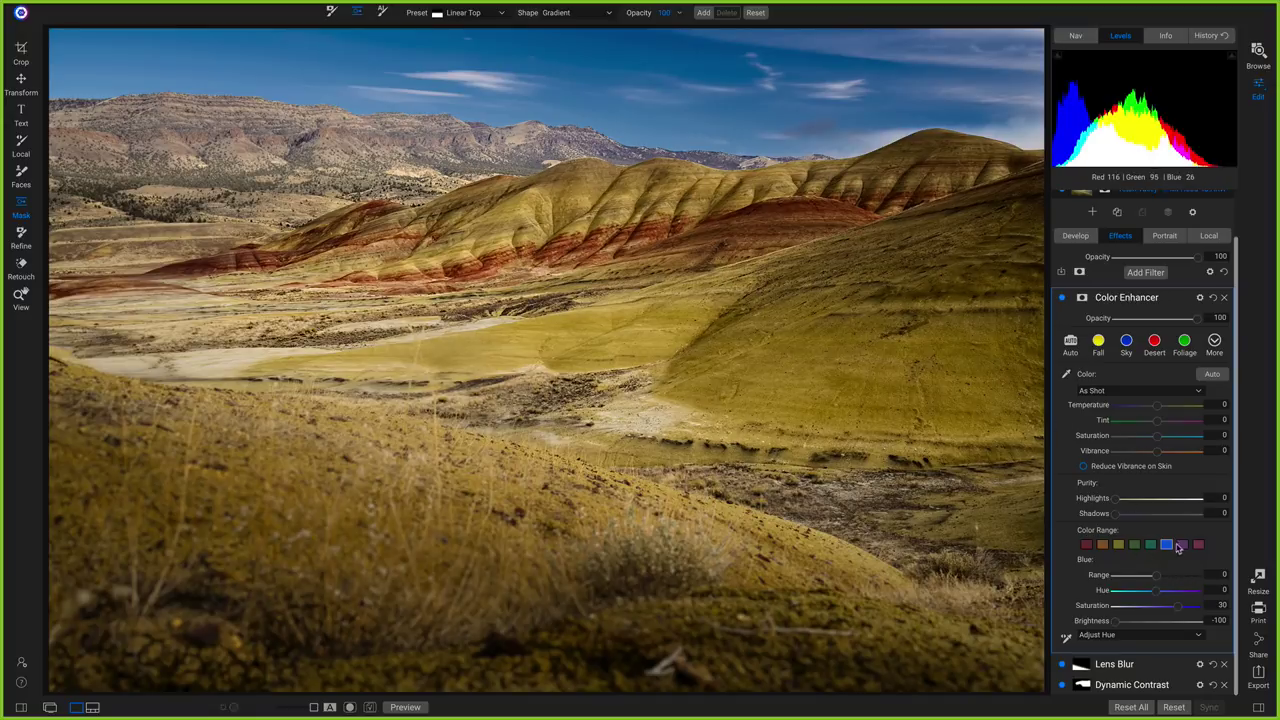
Set the Color Enhancer's yellow range to Saturation 8 and Brightness 14, and compare the photo without the filter
left_click(1118, 546)
left_click(1102, 545)
left_click_drag(1163, 609, 1170, 628)
left_click(1118, 544)
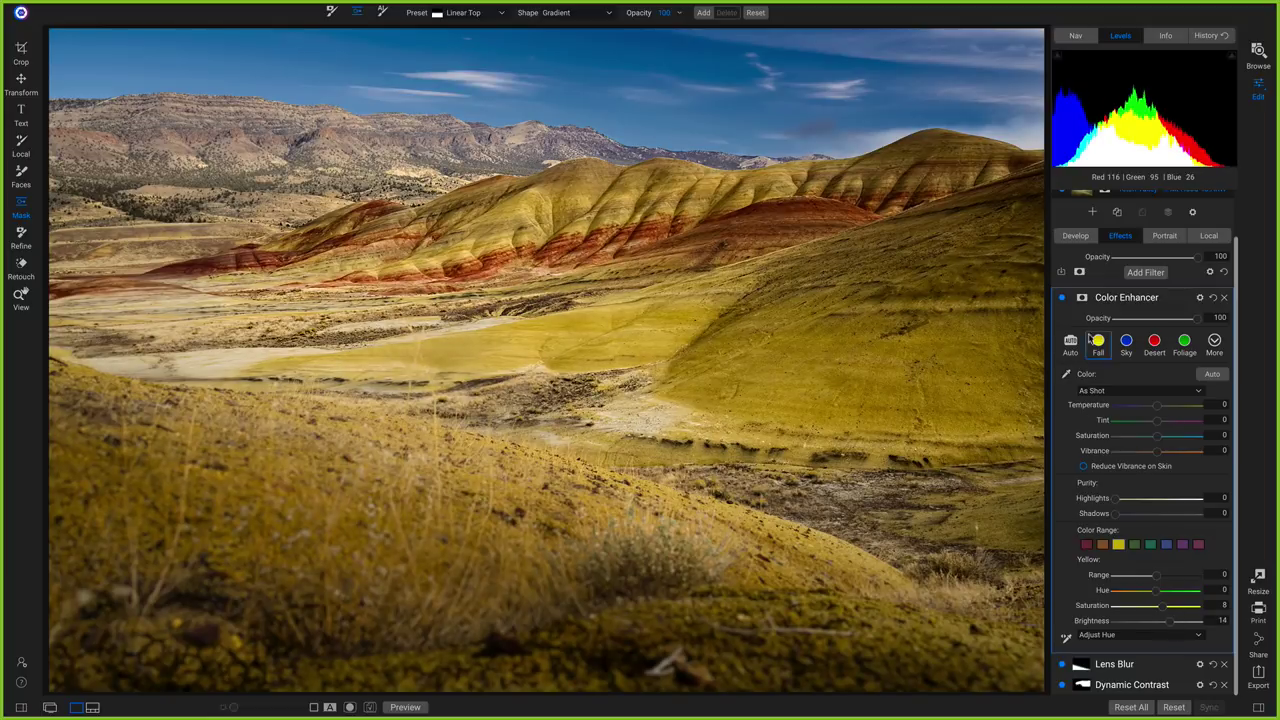
left_click(1064, 300)
left_click(1064, 300)
left_click(1064, 300)
left_click(1064, 300)
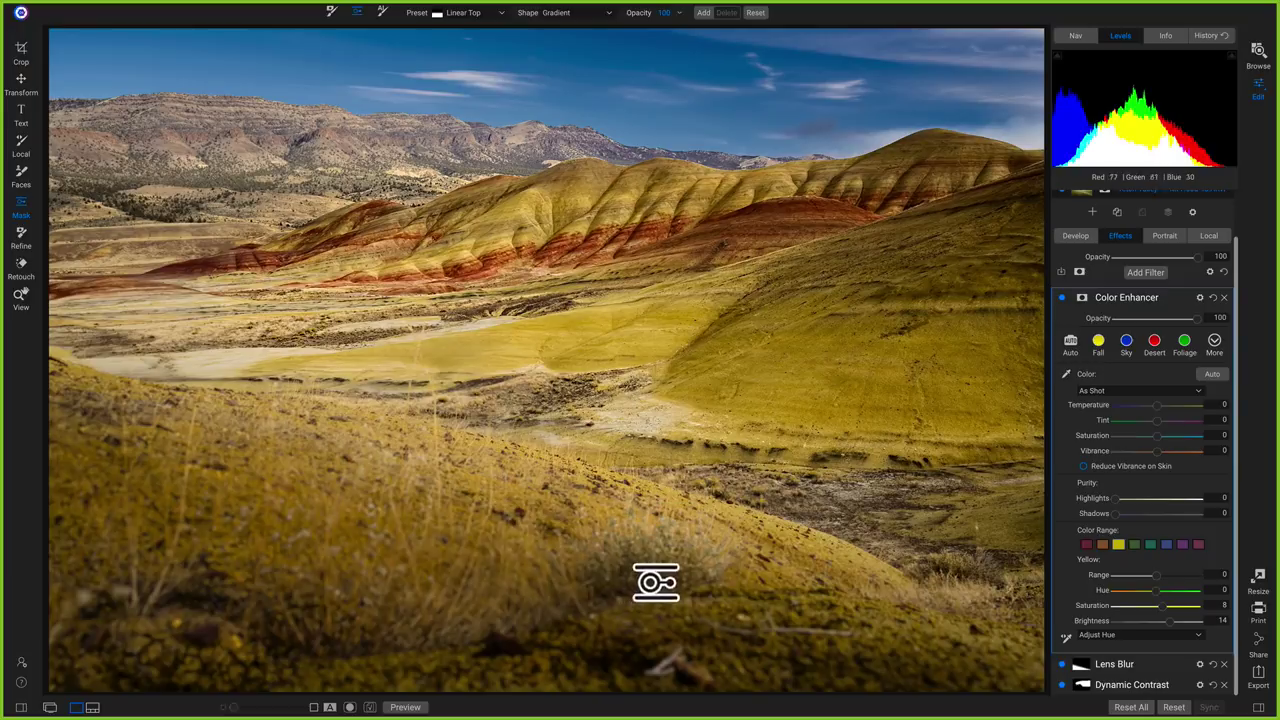
left_click(1063, 300)
left_click(1063, 300)
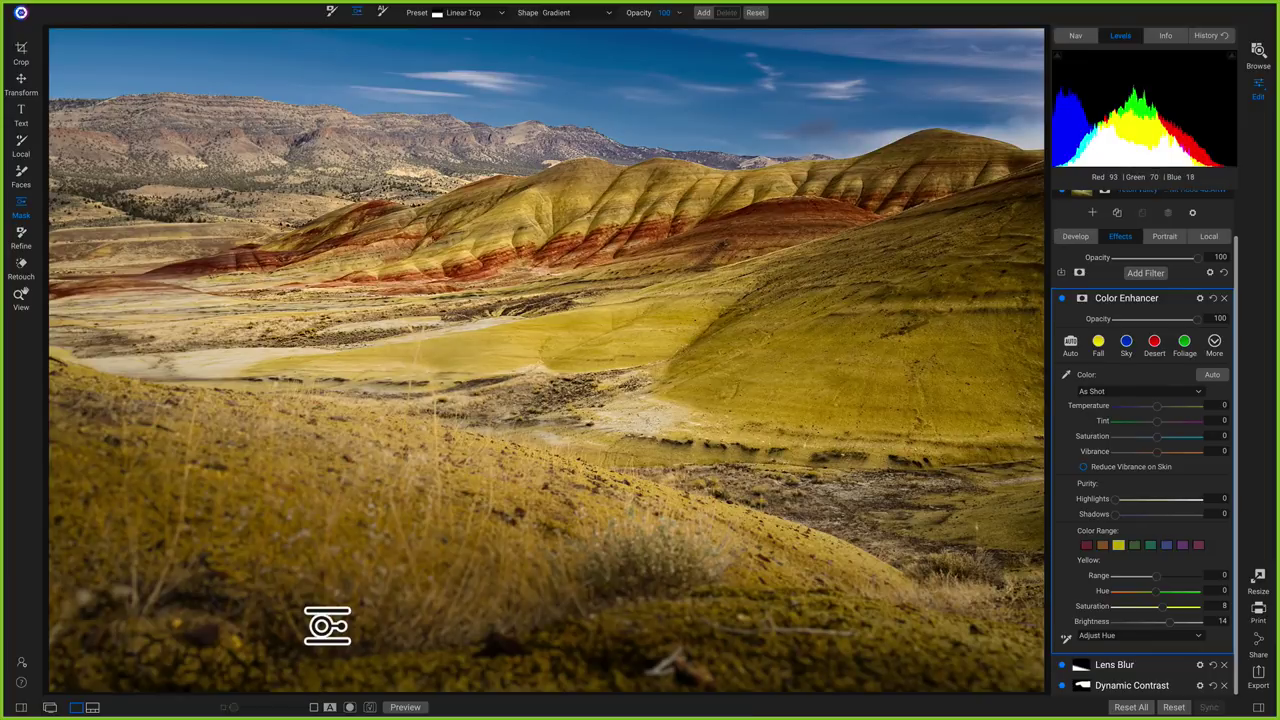
Paint the Color Enhancer effect out of the foreground hill with a size 1200 masking brush and compare with the preview off
key("b")
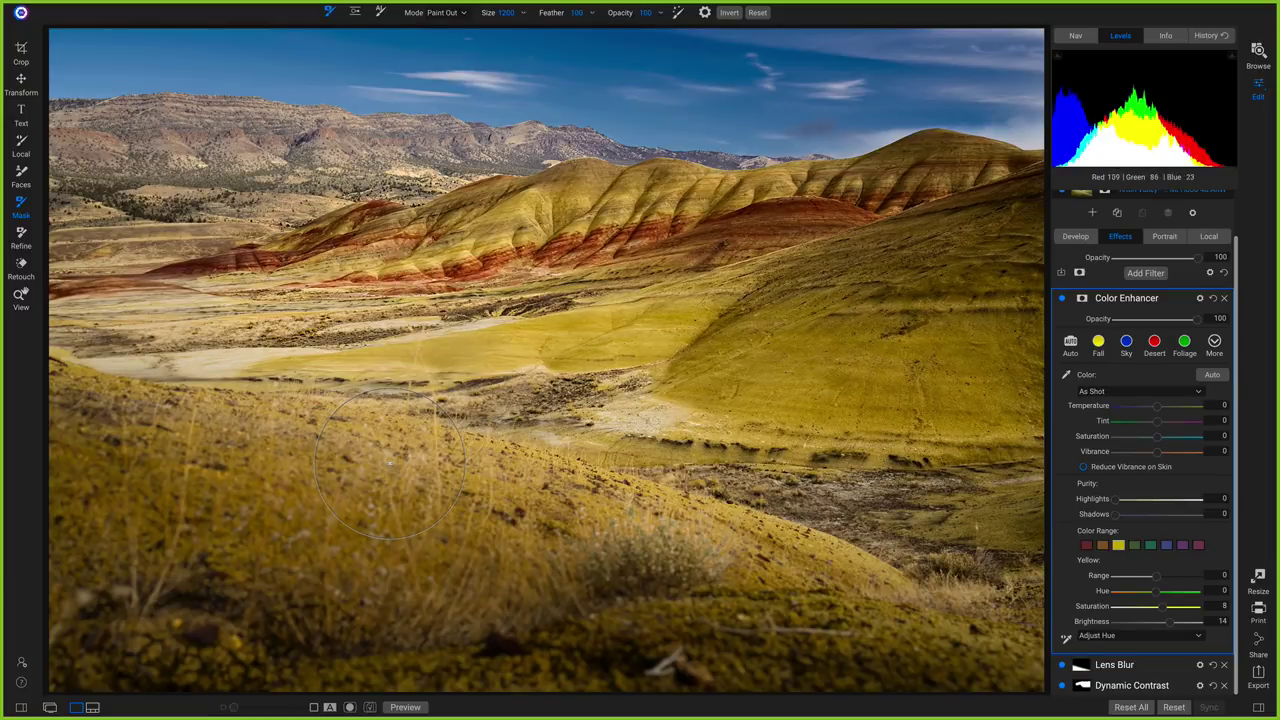
mouse_move(95, 437)
left_mouse_down()
mouse_move(470, 505)
mouse_move(700, 565)
mouse_move(1022, 682)
mouse_move(110, 620)
mouse_move(250, 520)
mouse_move(597, 520)
mouse_move(950, 640)
mouse_move(571, 613)
mouse_move(130, 547)
mouse_move(400, 620)
mouse_move(250, 510)
mouse_move(195, 490)
mouse_move(615, 565)
mouse_move(830, 640)
mouse_move(1000, 680)
left_mouse_up()
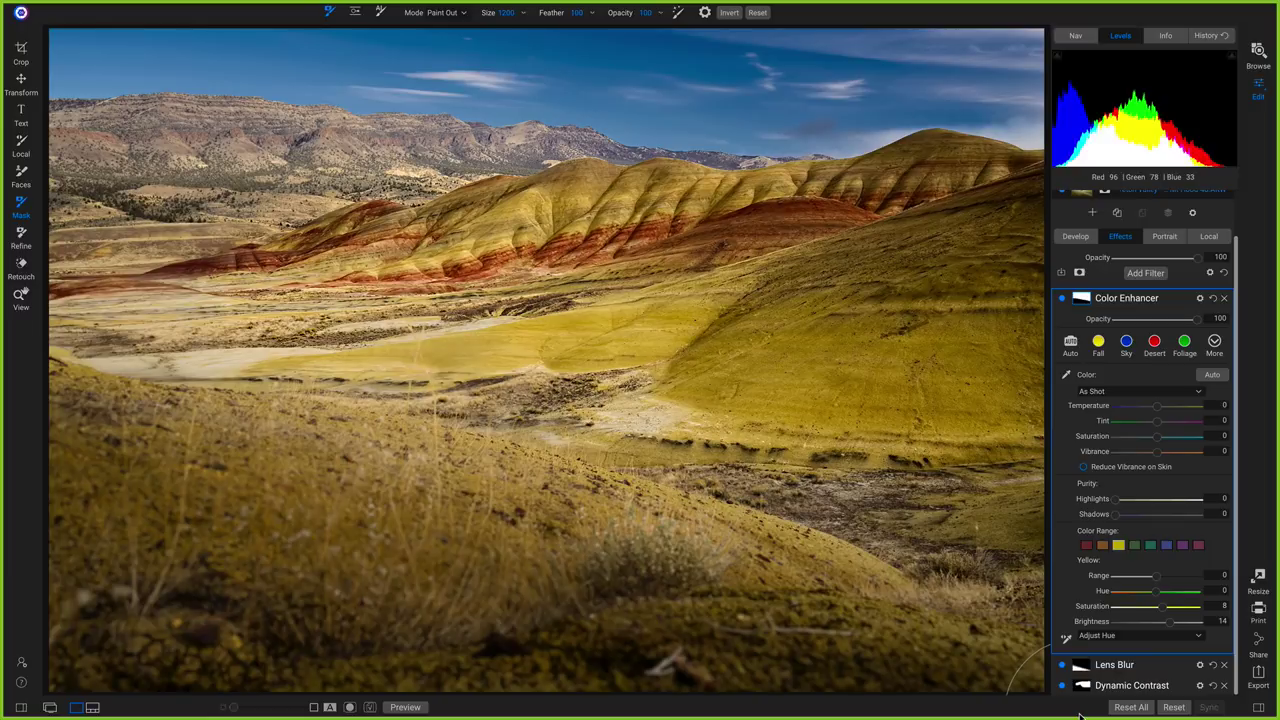
key("ctrl+p")
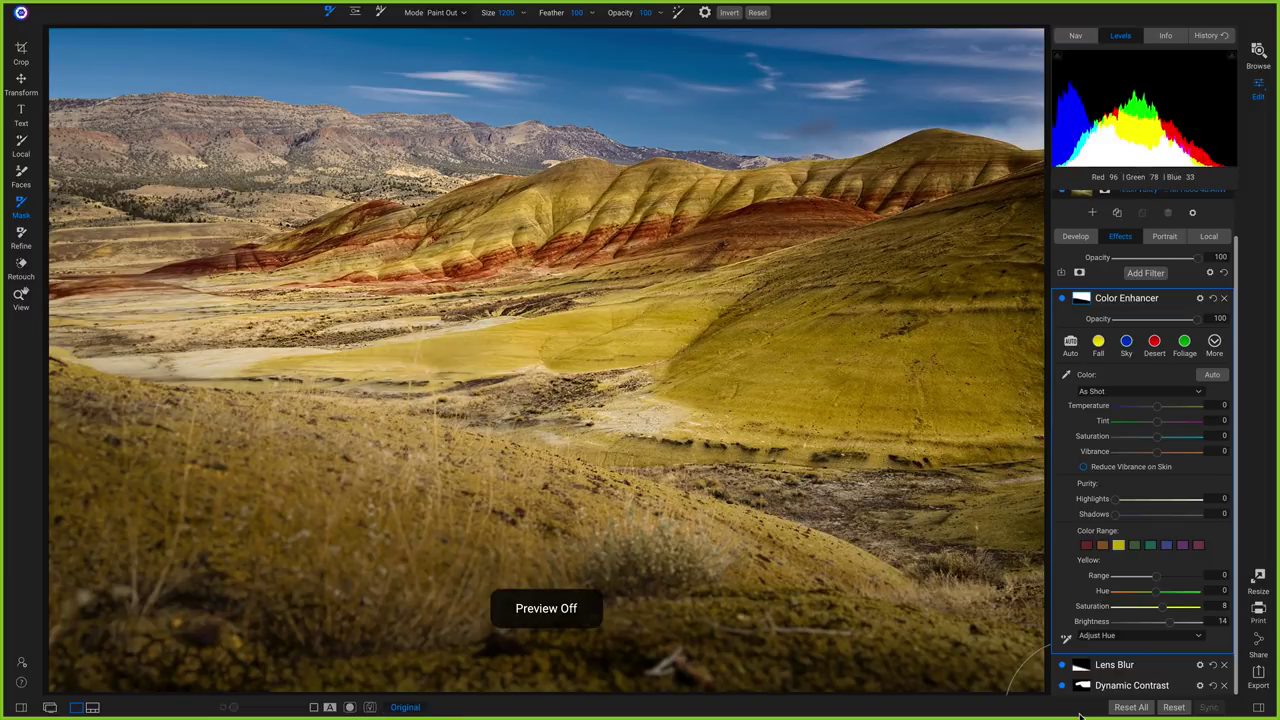
key("ctrl+p")
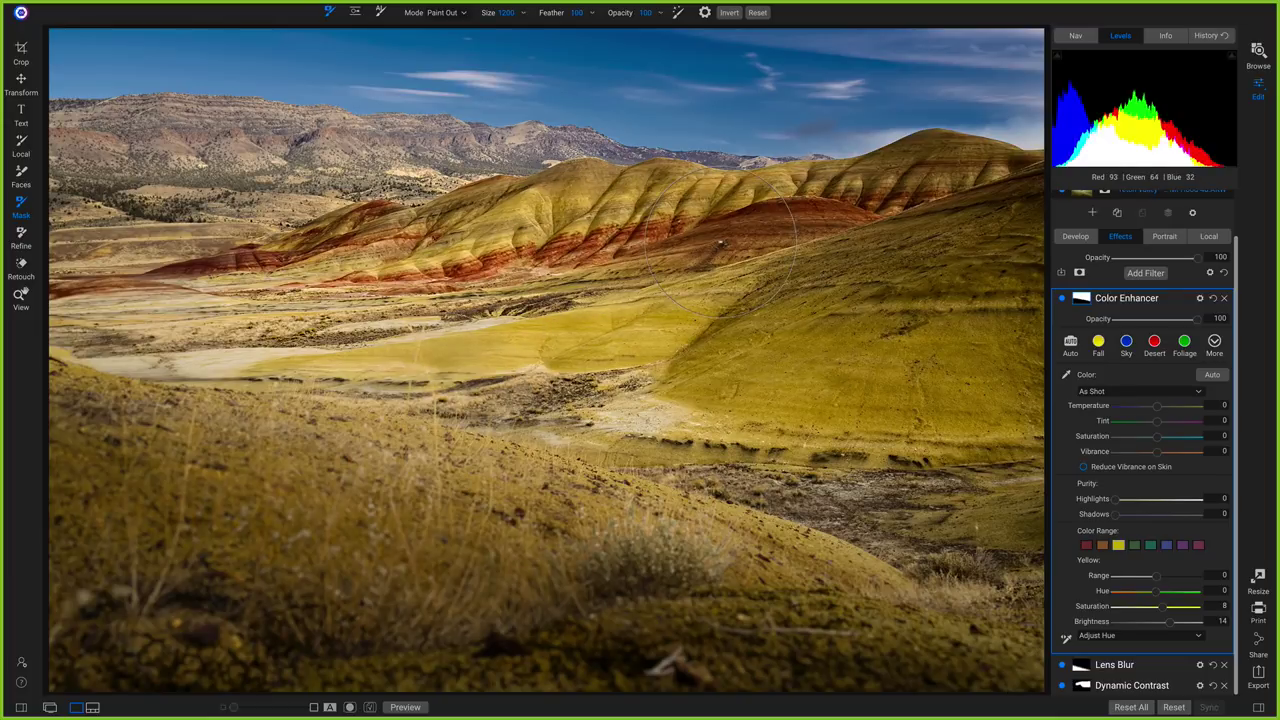
Collapse the Color Enhancer filter's settings and open the local adjustments
left_click(1209, 238)
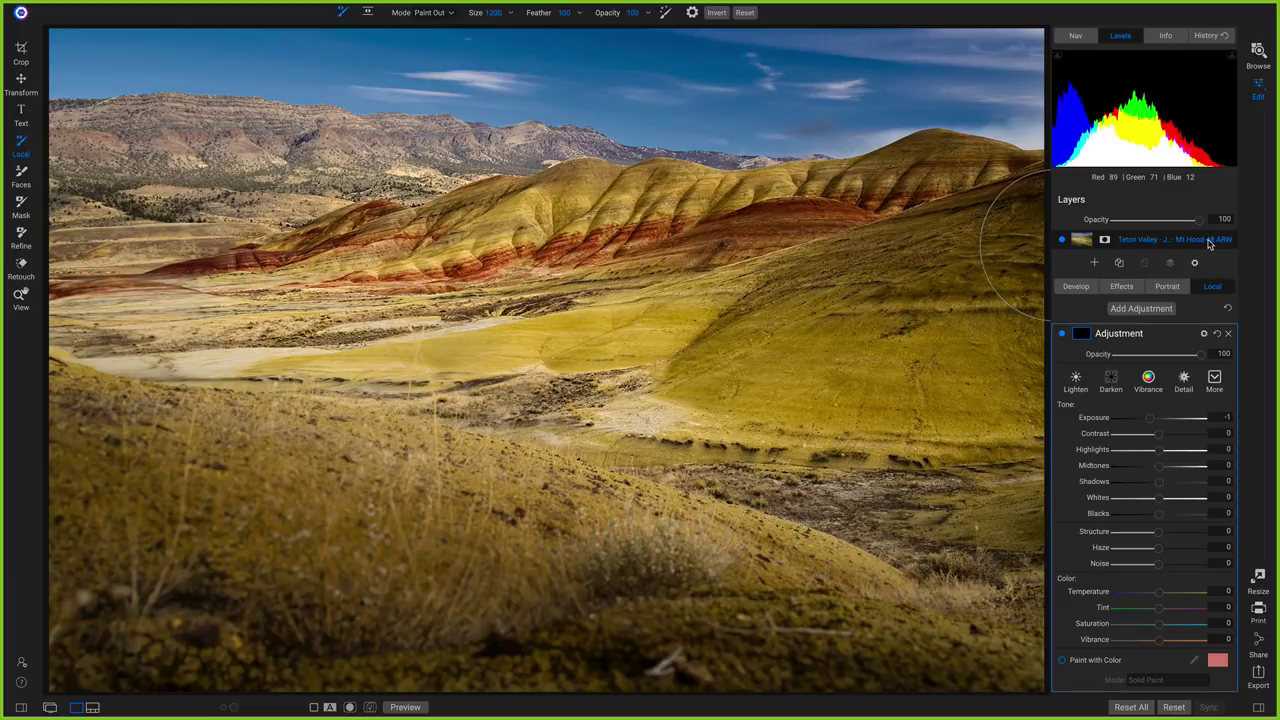
left_click(1121, 286)
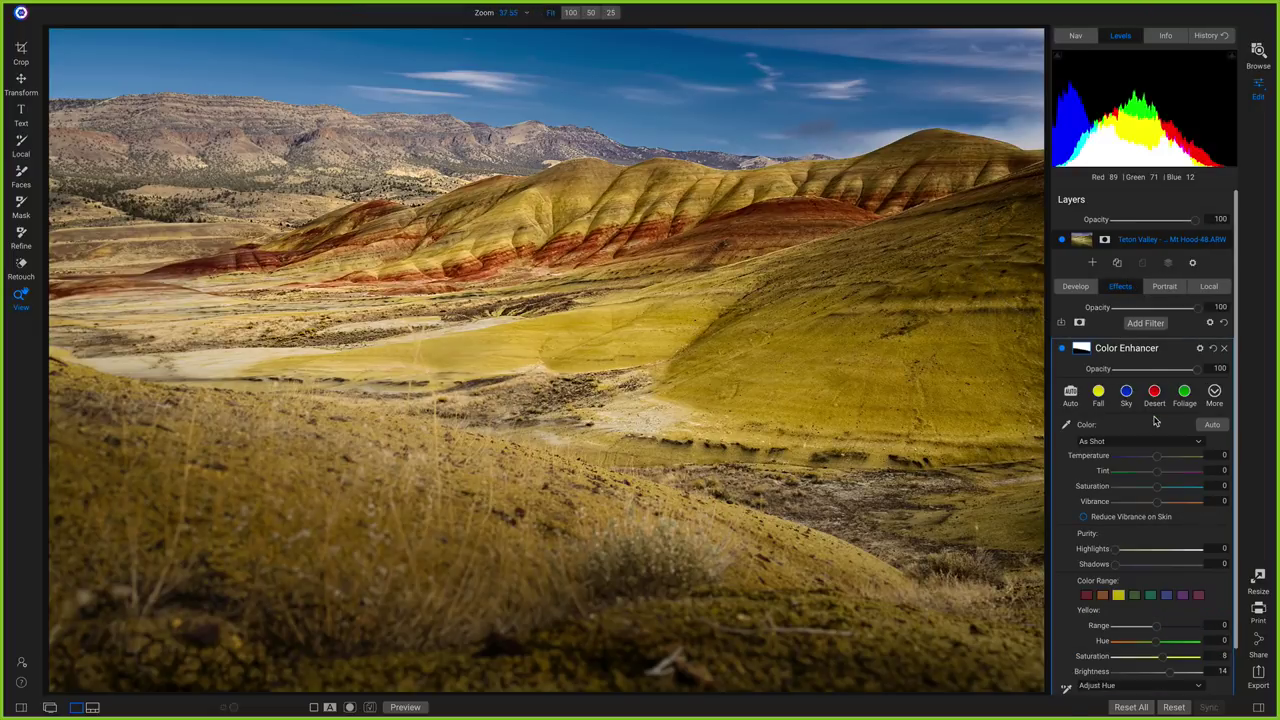
scroll(1155, 420, "down", 2)
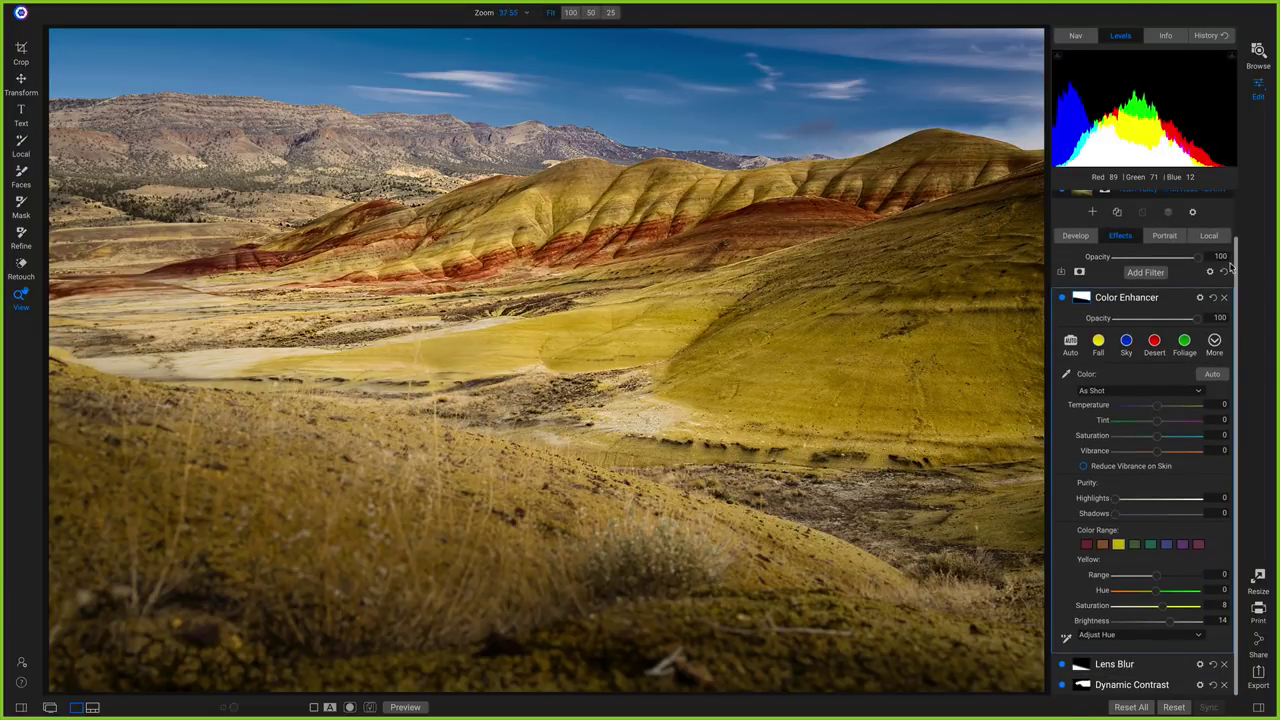
left_click(1183, 298)
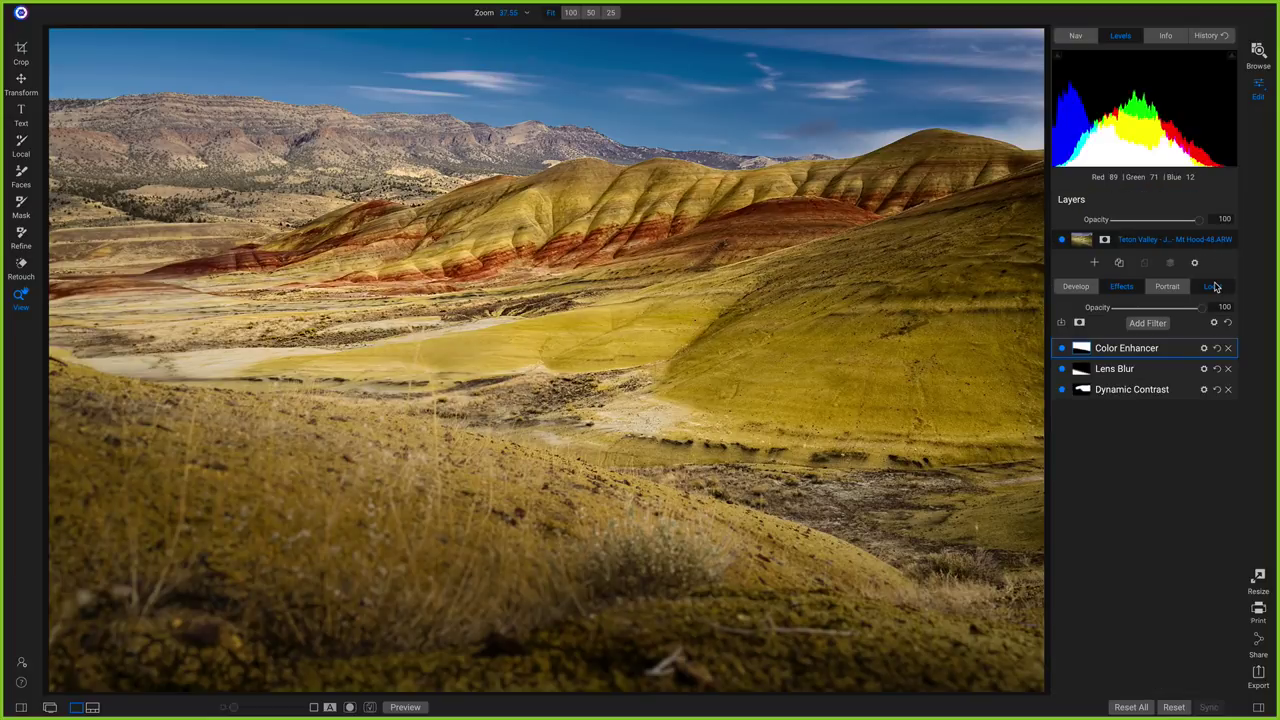
left_click(1213, 287)
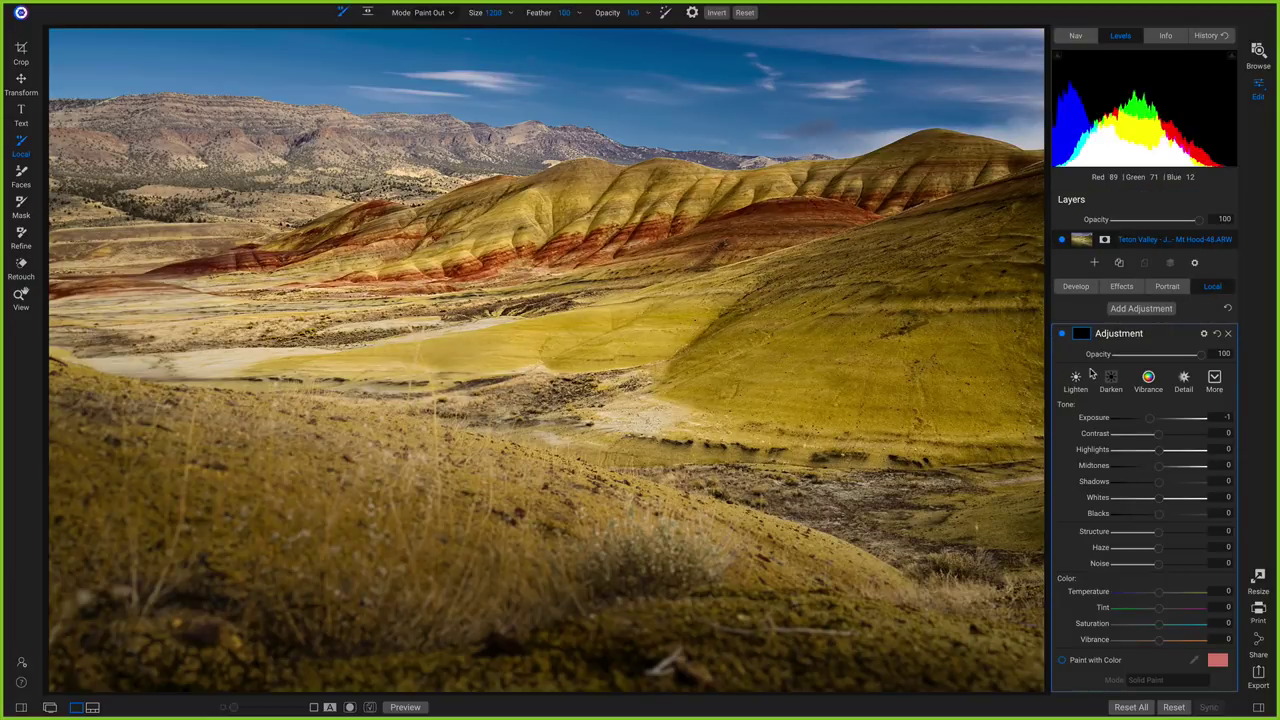
Apply the Darken style to the local adjustment and mask it with a Linear Top gradient tilted along the foreground hill
left_click(1112, 382)
key("shift+k")
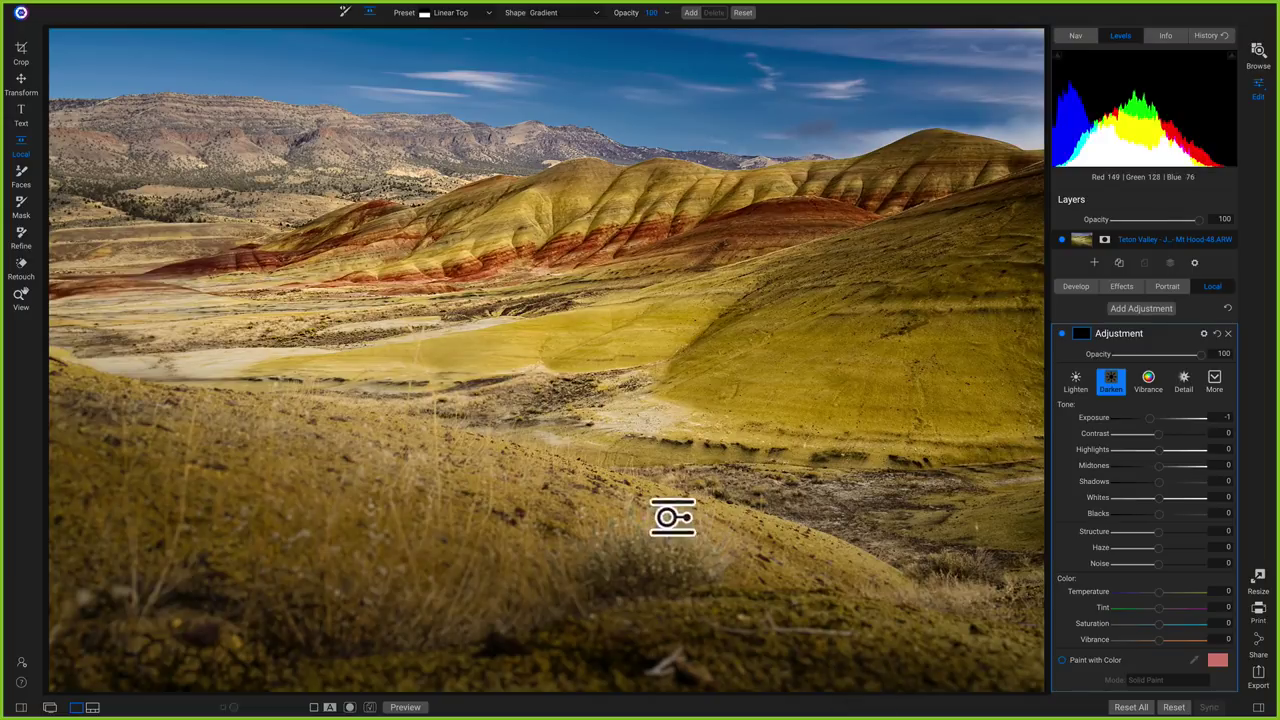
left_click(418, 414)
left_click_drag(462, 414, 465, 428)
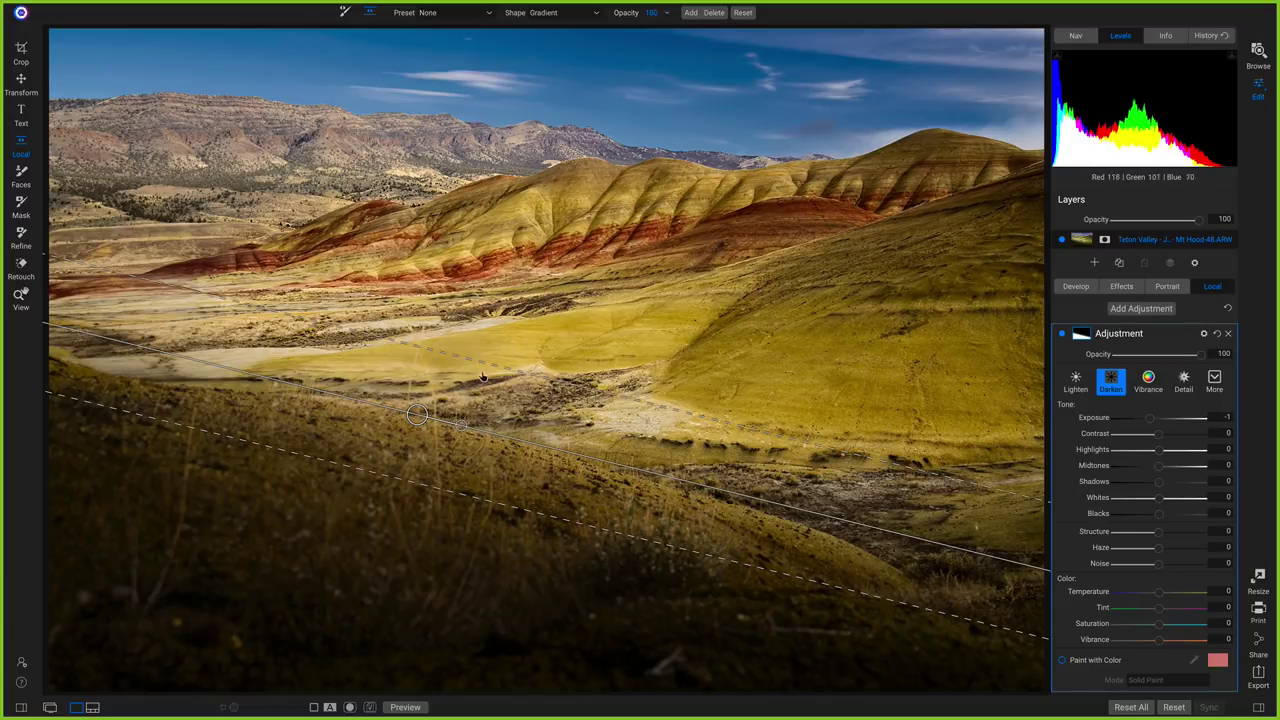
Widen the Darken gradient's transition and compare the photo with the local adjustment off
left_click_drag(496, 350, 538, 300)
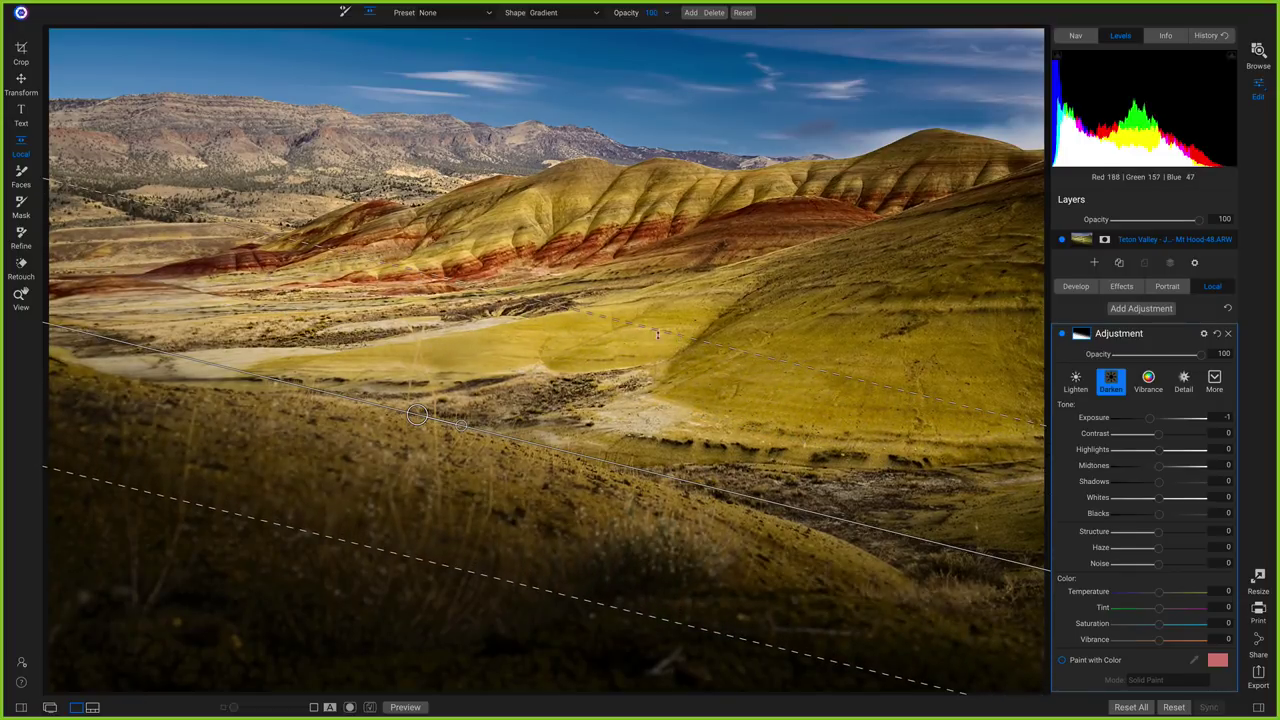
left_click(1061, 337)
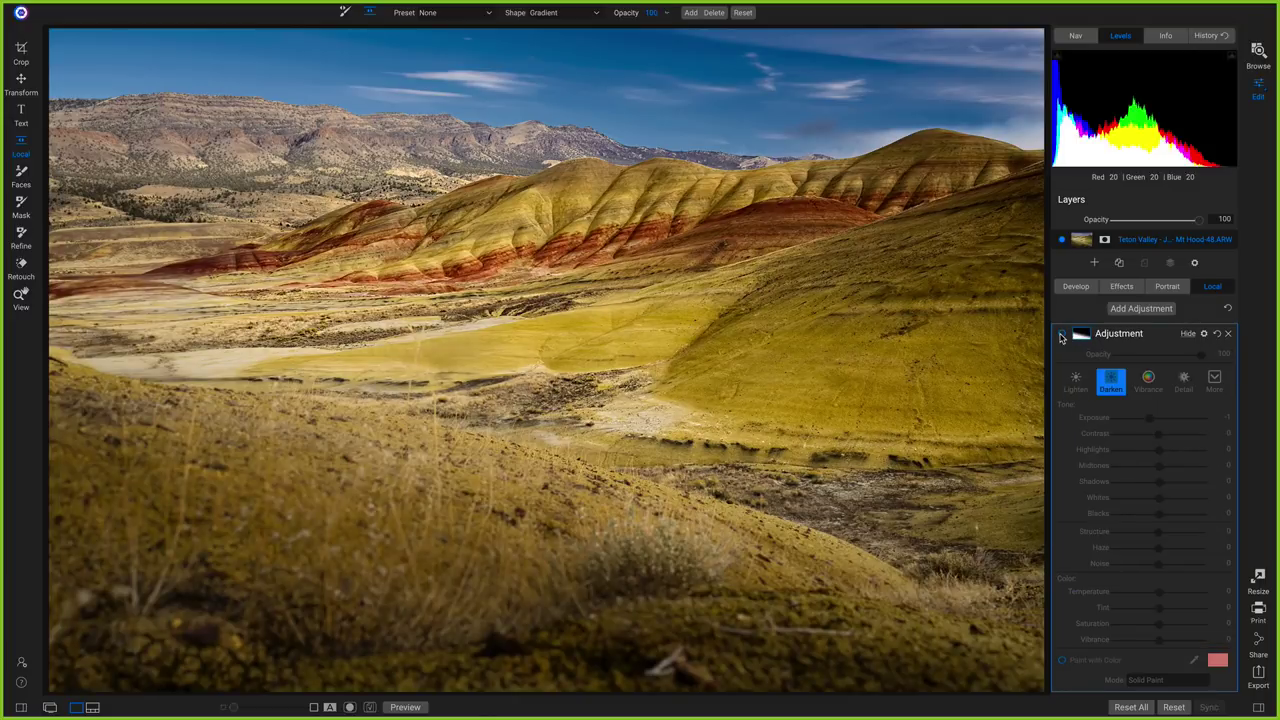
left_click(1061, 337)
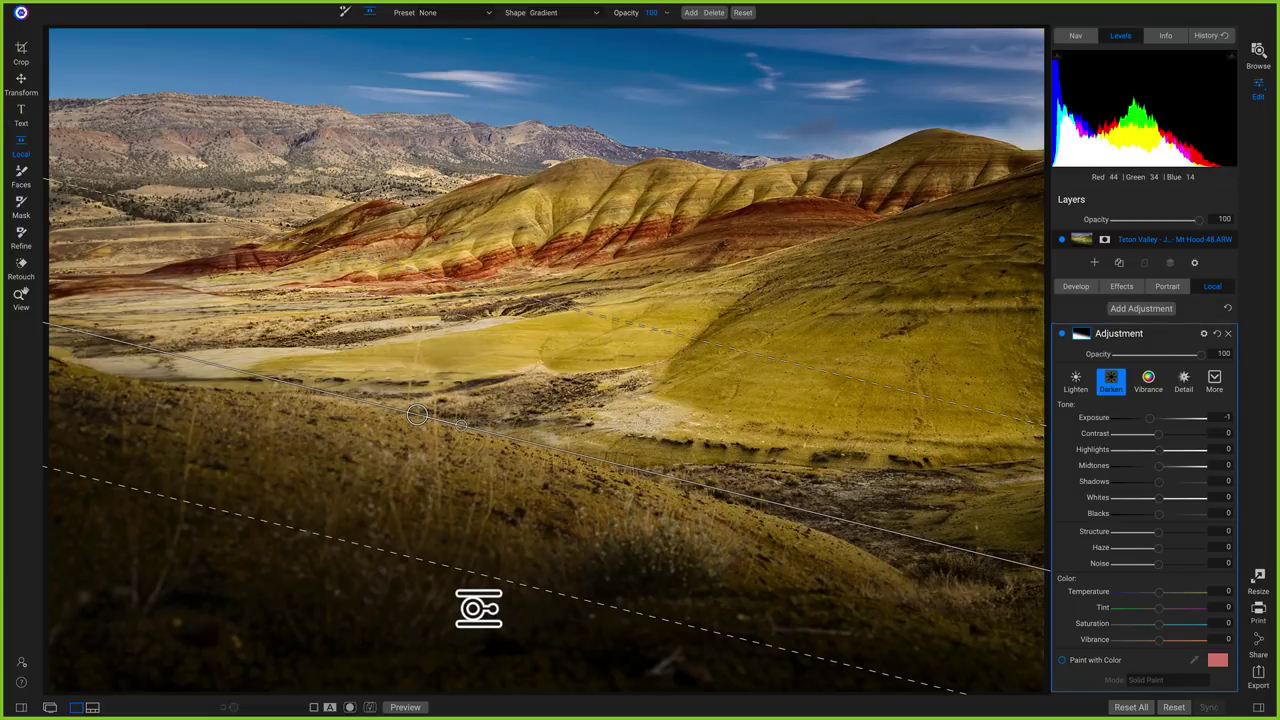
Set the Darken adjustment's contrast to -100 and its opacity to 80
left_click_drag(1201, 359, 1142, 363)
left_click_drag(1149, 360, 1159, 362)
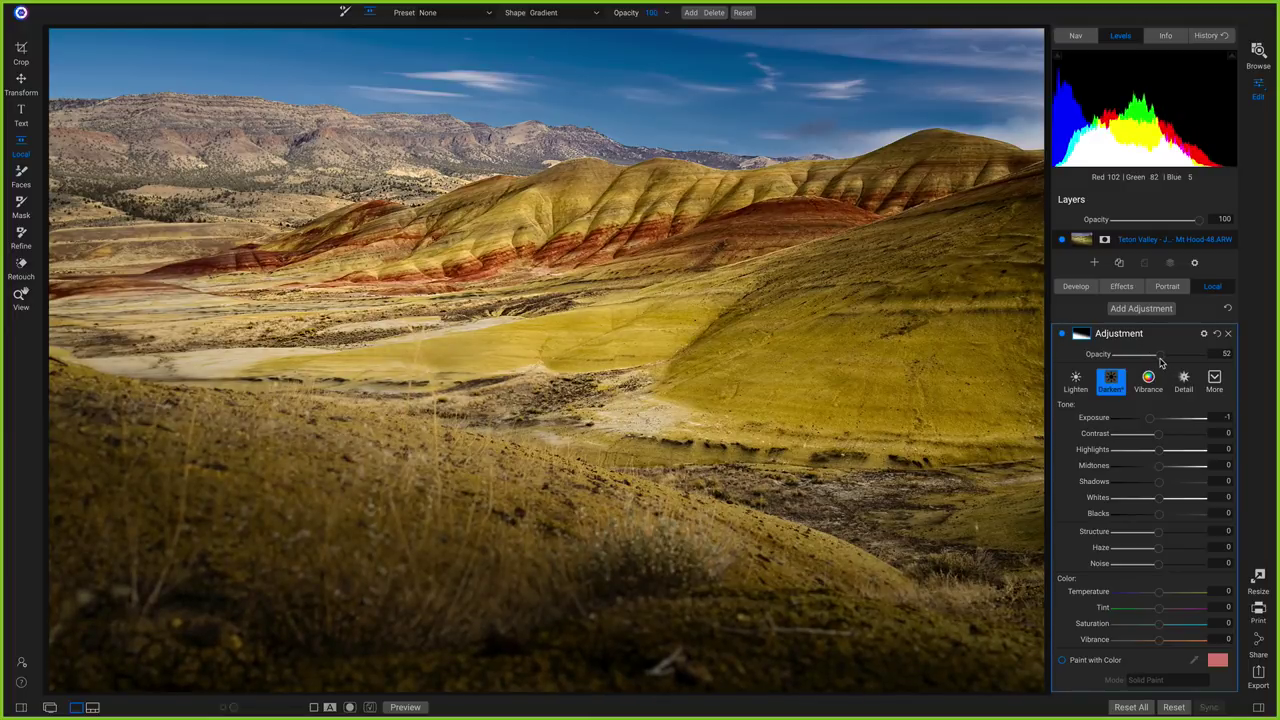
left_click_drag(1158, 439, 1072, 444)
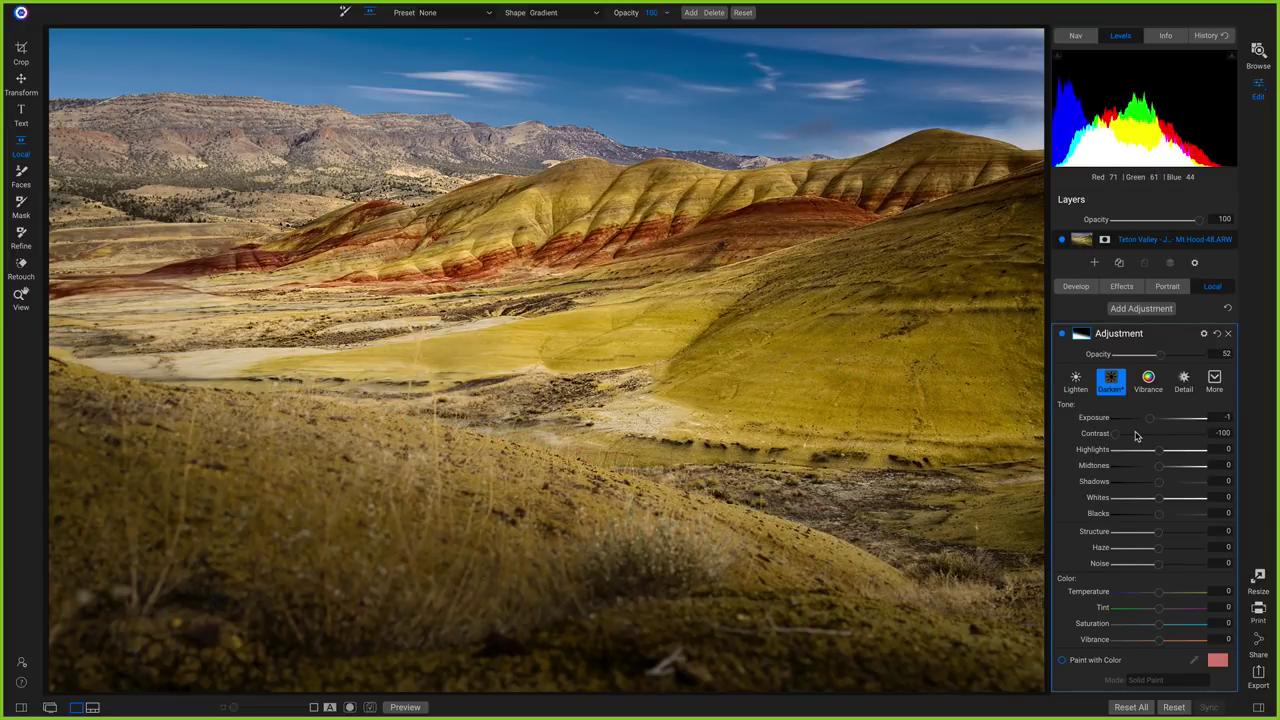
left_click_drag(1165, 359, 1184, 358)
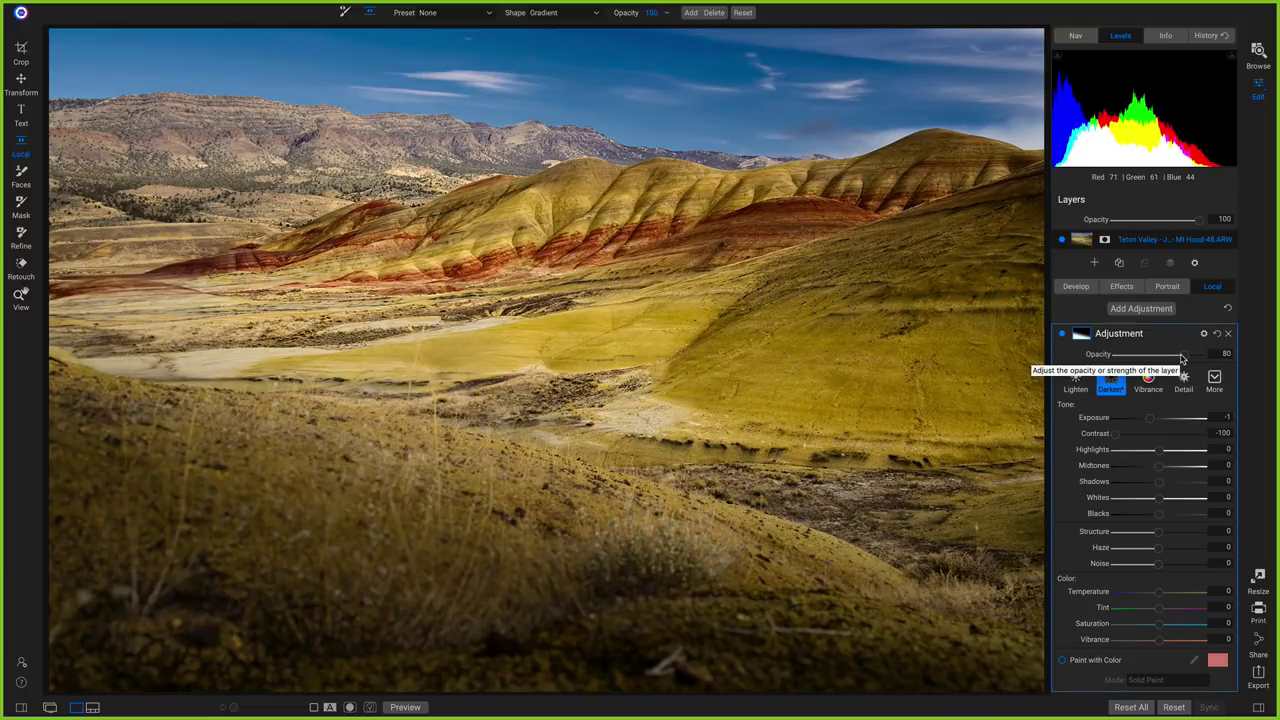
Compare the edited photo with the unedited original
key("ctrl+p")
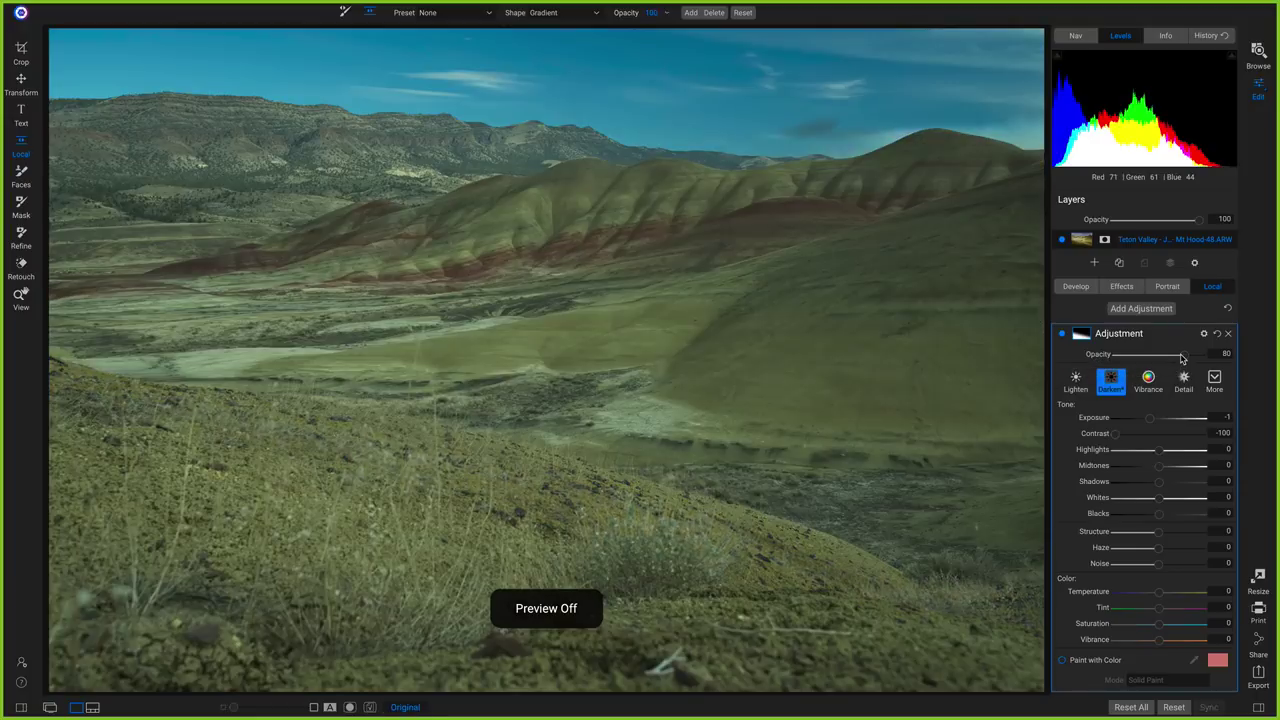
key("ctrl+p")
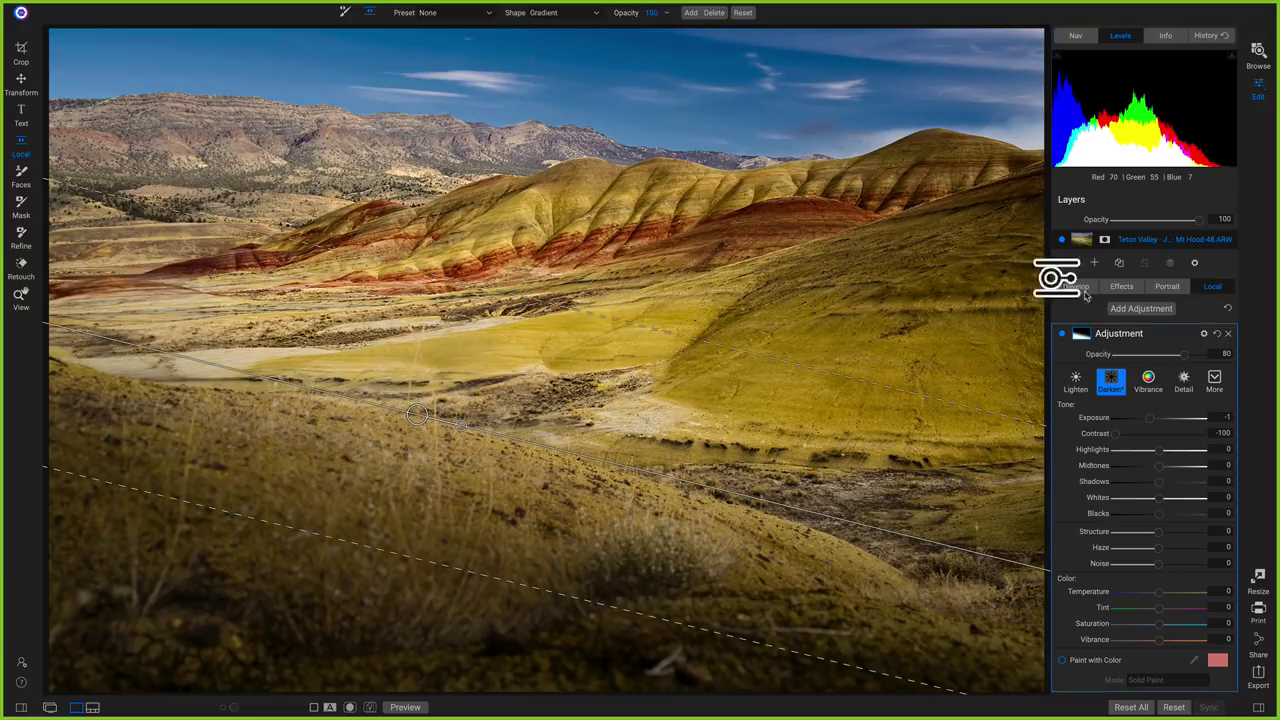
Add another local adjustment, name it Sky/Rocks, and apply the Darken style to it
left_click(1143, 312)
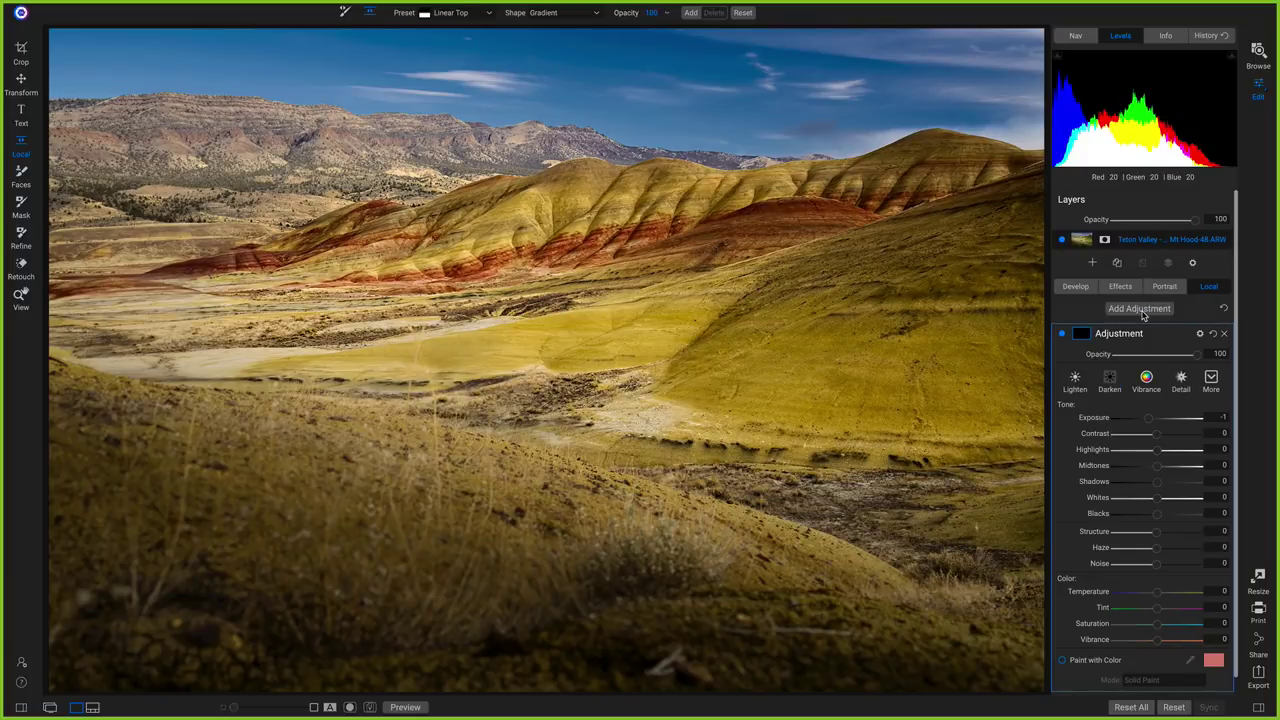
double_click(1121, 334)
type("Dk")
key("BackSpace")
key("BackSpace")
type("S")
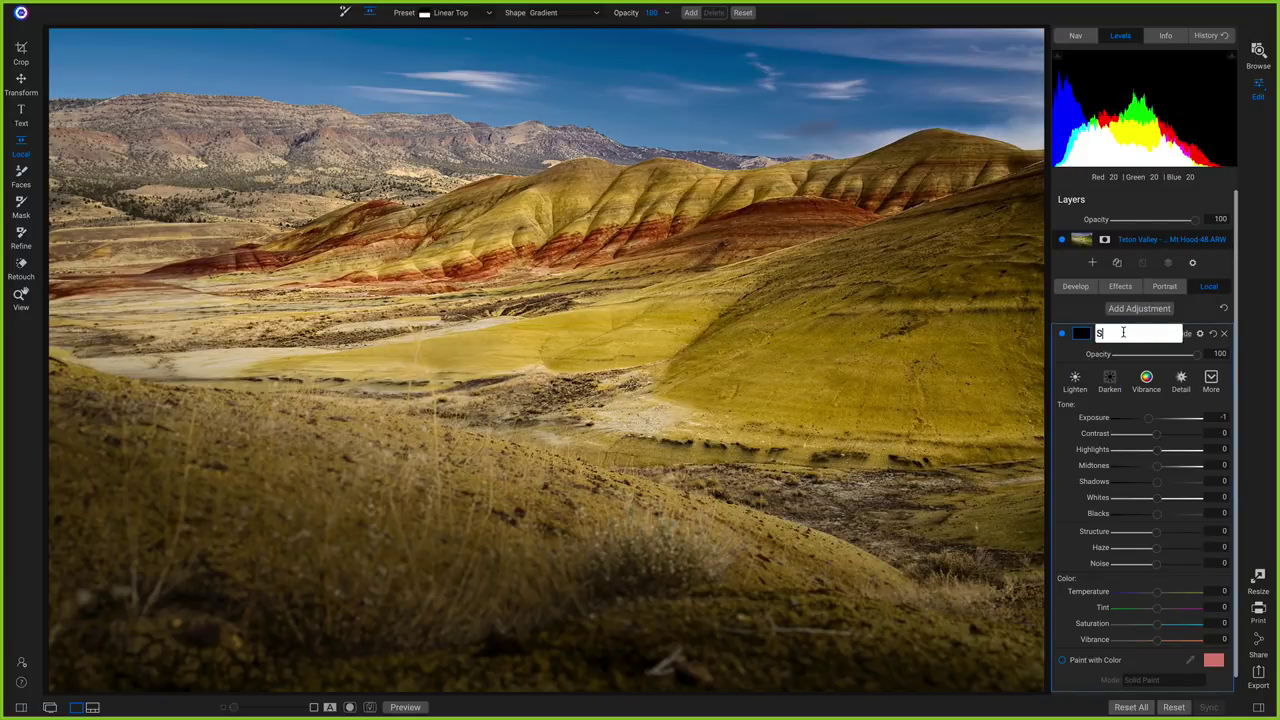
type("ky/Rocks")
key("Return")
left_click(1106, 379)
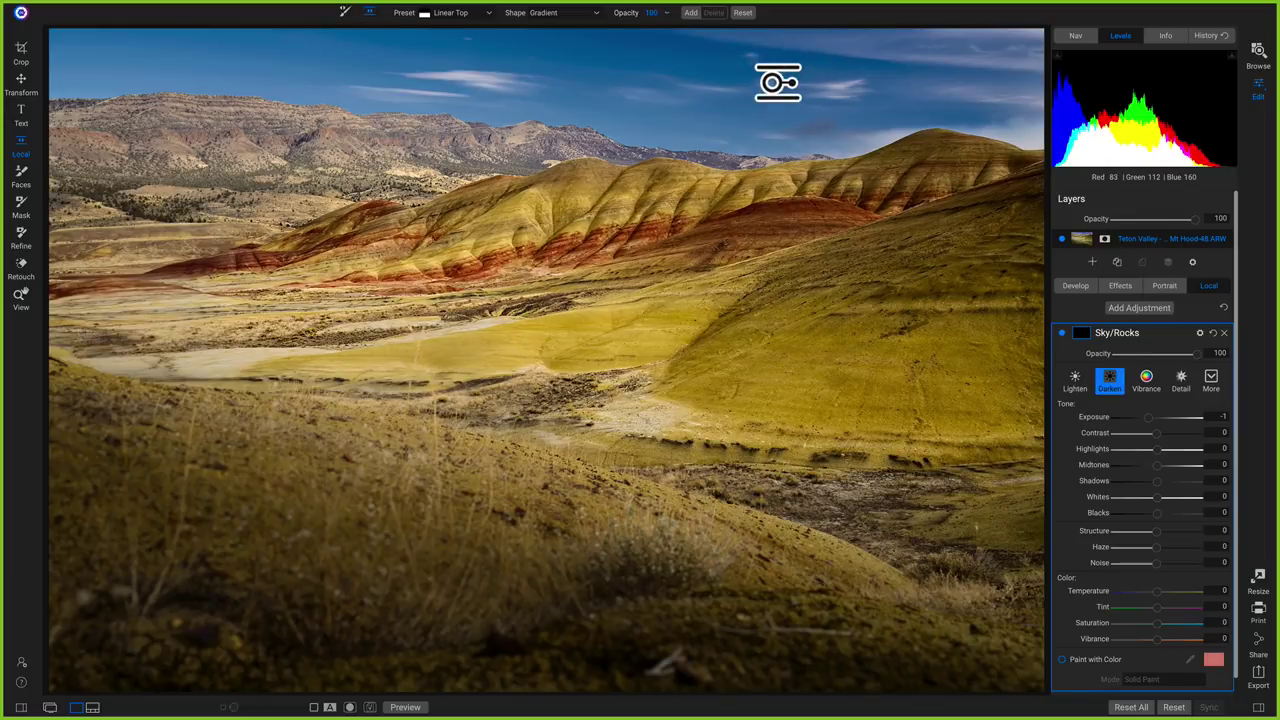
Brush the Darken effect over the sky, distant mountains and dark rocky ground, reducing the brush size from 1200 to 600 for tighter areas
key("b")
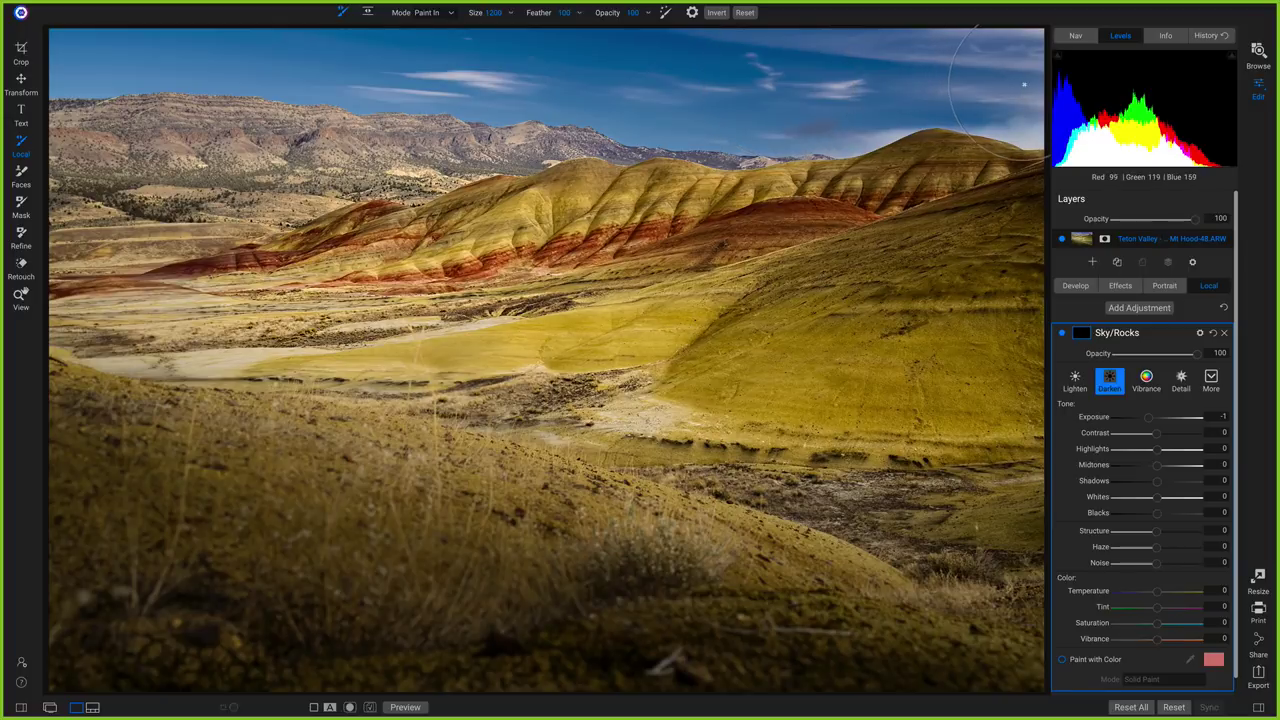
left_click(1025, 82)
mouse_move(1025, 82)
left_mouse_down()
mouse_move(857, 50)
mouse_move(976, 30)
mouse_move(1032, 49)
mouse_move(1063, 106)
mouse_move(980, 57)
mouse_move(909, 49)
mouse_move(811, 105)
mouse_move(478, 105)
mouse_move(511, 70)
mouse_move(876, 6)
mouse_move(2, 50)
mouse_move(566, 69)
mouse_move(322, 119)
mouse_move(491, 110)
mouse_move(260, 110)
mouse_move(143, 133)
mouse_move(110, 202)
mouse_move(150, 164)
mouse_move(155, 127)
mouse_move(97, 135)
mouse_move(130, 186)
mouse_move(198, 160)
mouse_move(322, 153)
mouse_move(250, 153)
mouse_move(122, 196)
mouse_move(95, 227)
mouse_move(96, 292)
mouse_move(120, 338)
mouse_move(373, 350)
mouse_move(510, 442)
left_mouse_up()
key("bracketleft")
left_click_drag(470, 395, 625, 403)
mouse_move(720, 490)
left_mouse_down()
mouse_move(1019, 501)
mouse_move(889, 523)
mouse_move(875, 548)
mouse_move(954, 557)
mouse_move(1019, 585)
mouse_move(1056, 540)
left_mouse_up()
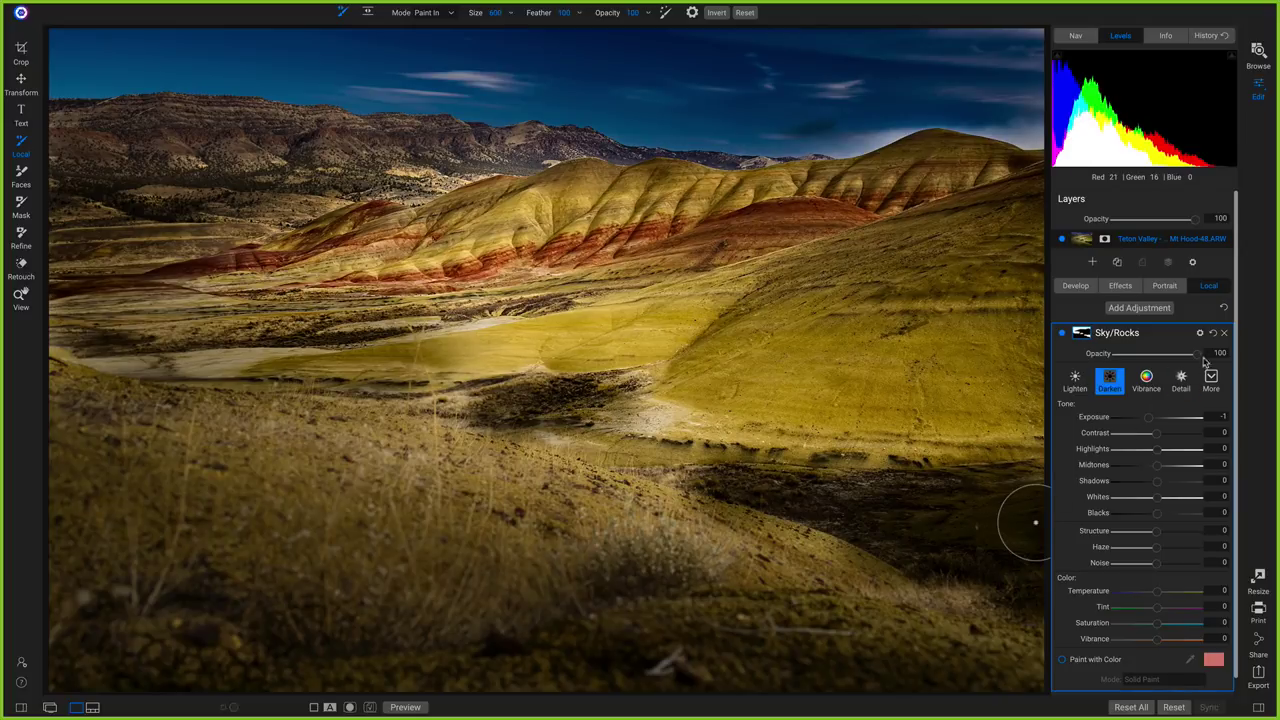
Set the Sky/Rocks adjustment's temperature to -17 and its opacity to 38
left_click_drag(1194, 354, 1178, 354)
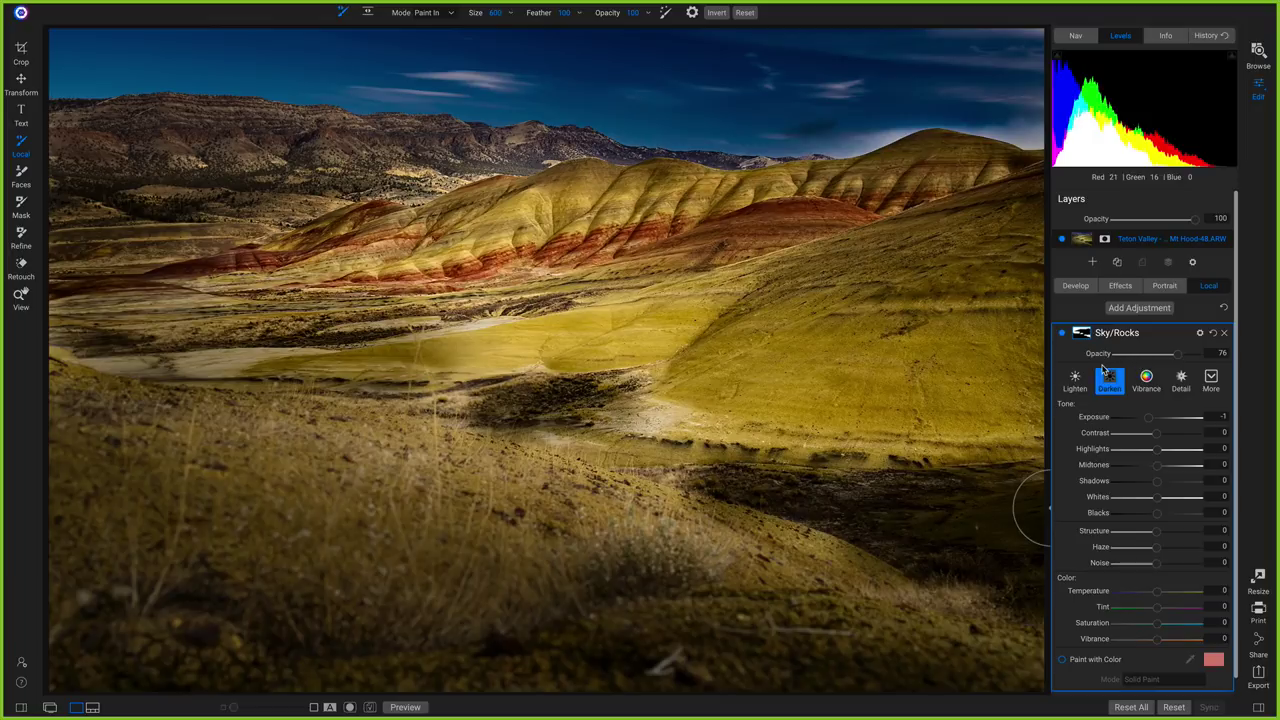
left_click(1106, 358)
left_click_drag(1118, 356, 1151, 358)
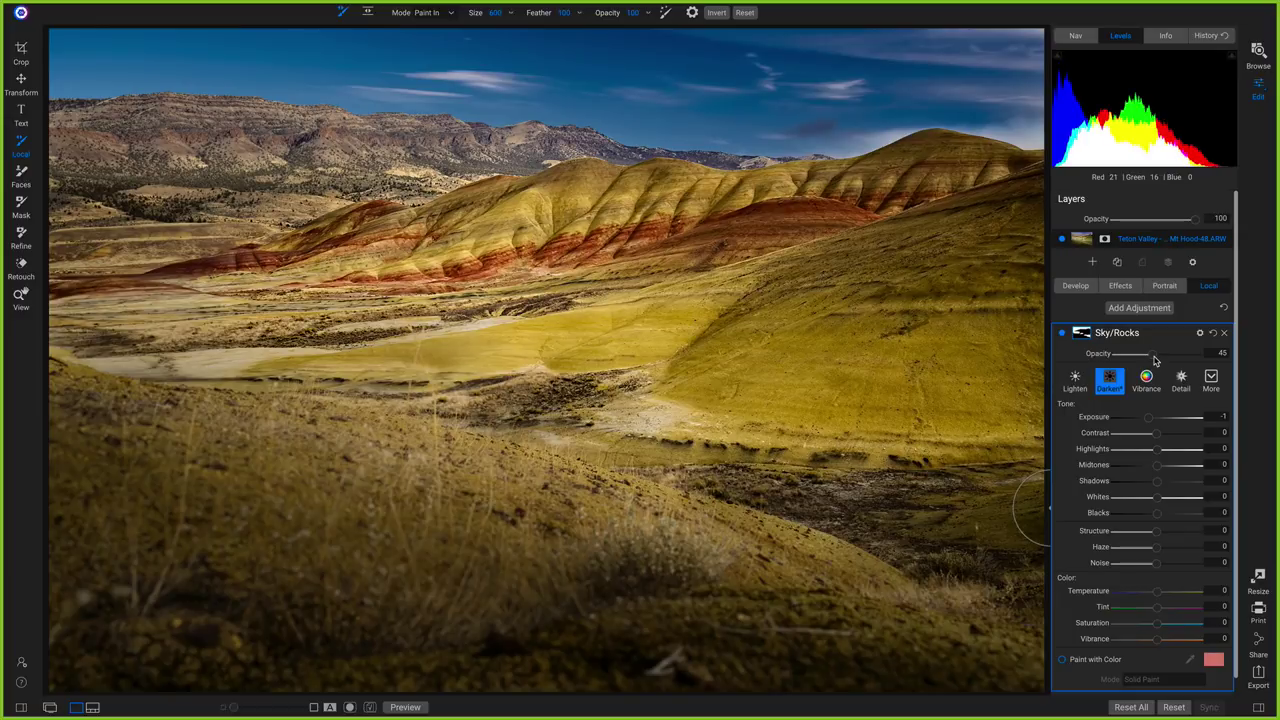
left_click_drag(1154, 359, 1156, 360)
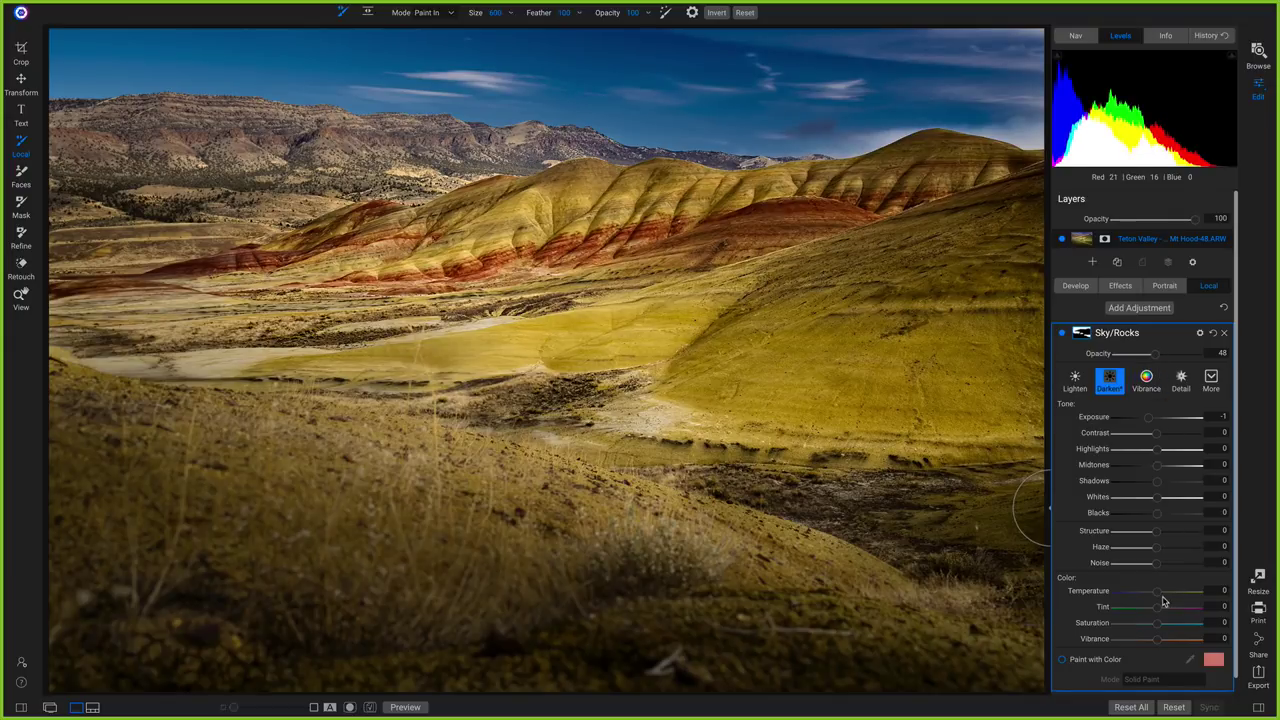
left_click_drag(1153, 596, 1152, 596)
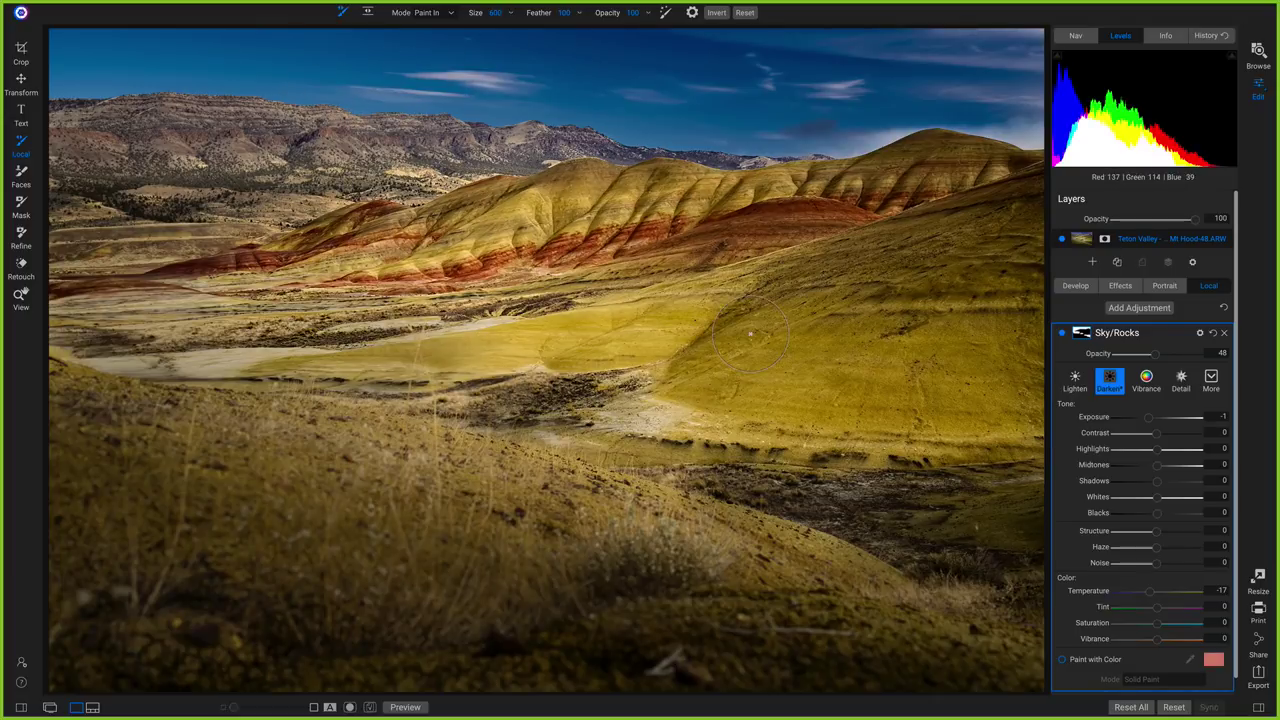
left_click_drag(1155, 354, 1140, 356)
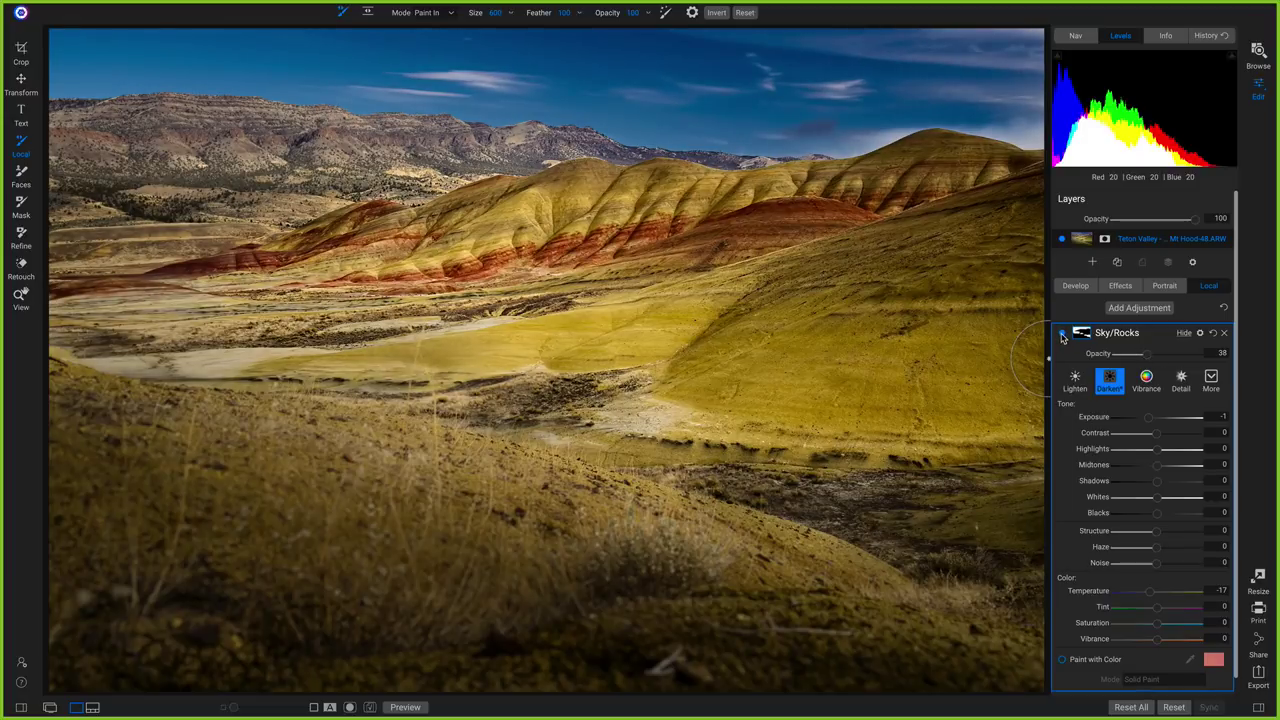
Compare the photo with the Sky/Rocks adjustment off, and with the preview off
left_click(1062, 335)
left_click(1062, 335)
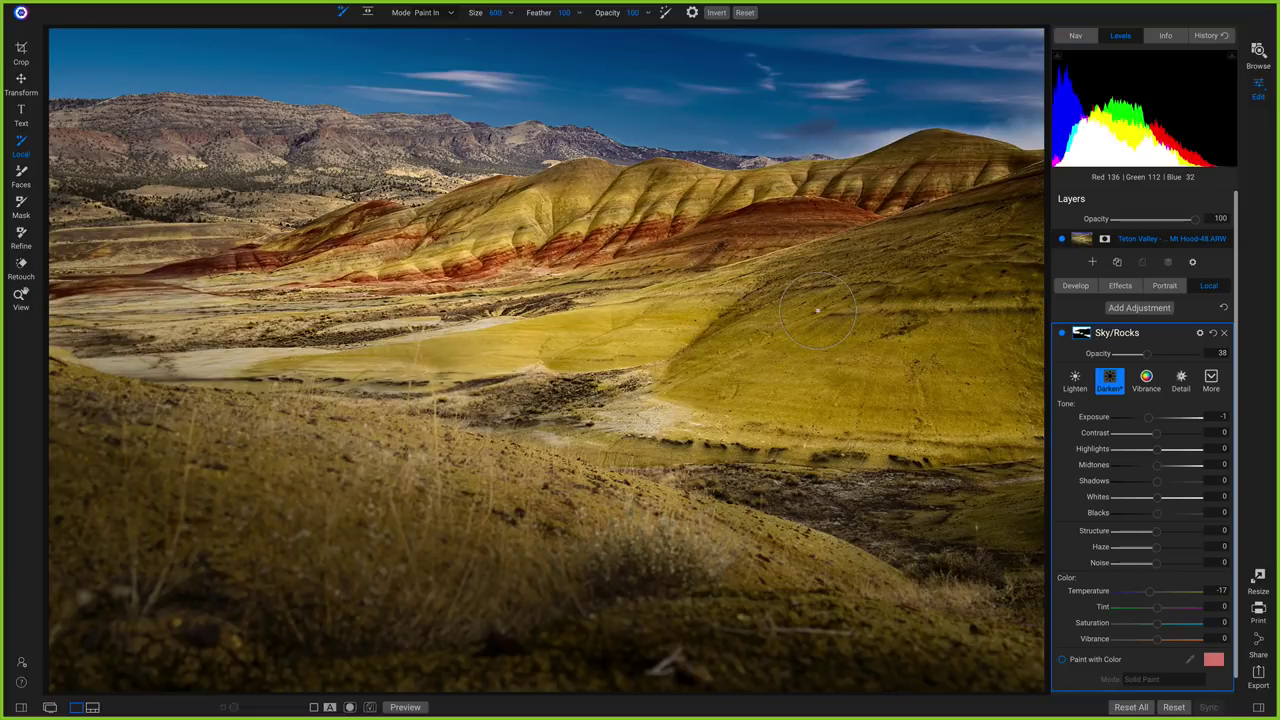
key("backslash")
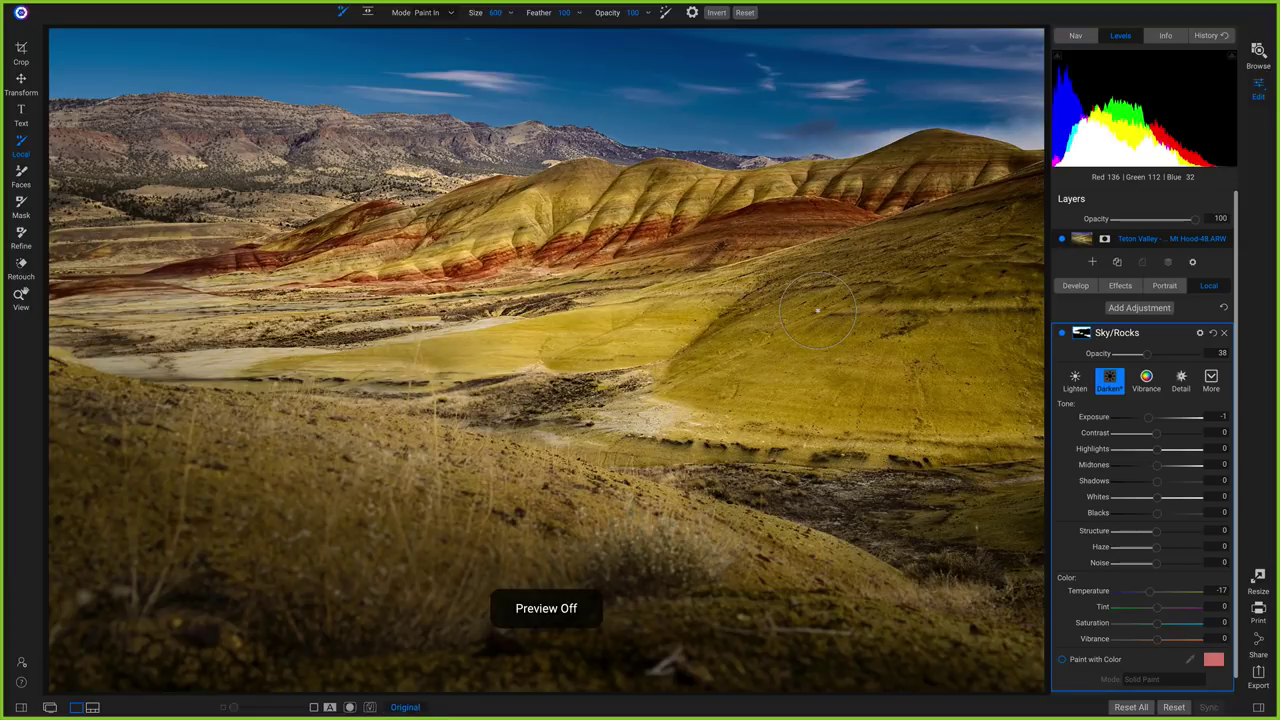
key("backslash")
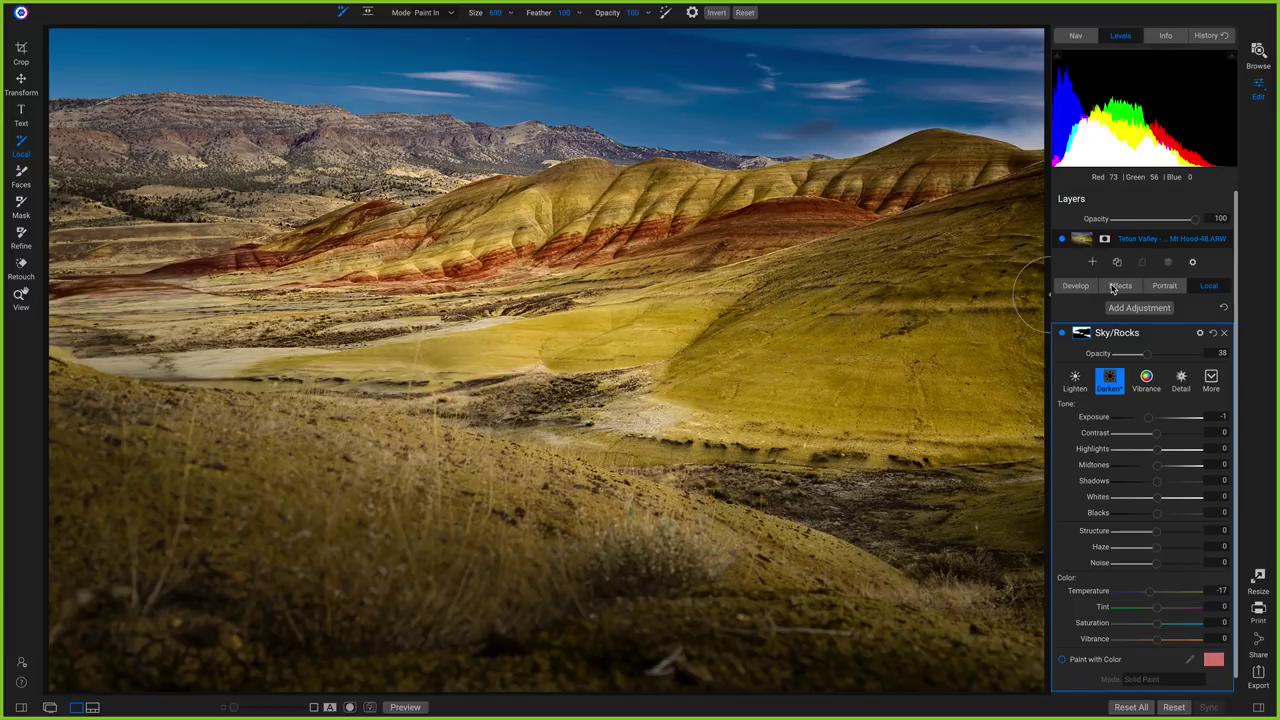
Add a Curves filter with a shadow point at in 28, out 18 and a midtone point at in 134, out 150
left_click(1118, 286)
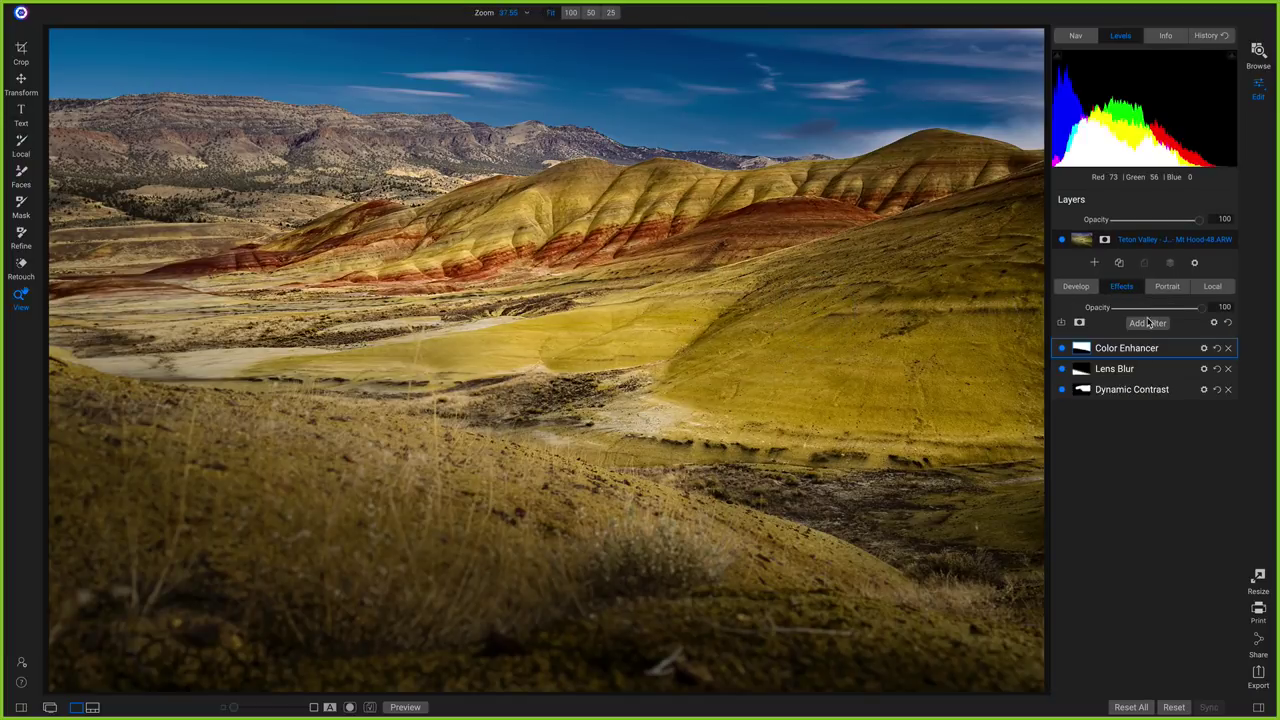
left_click(1148, 324)
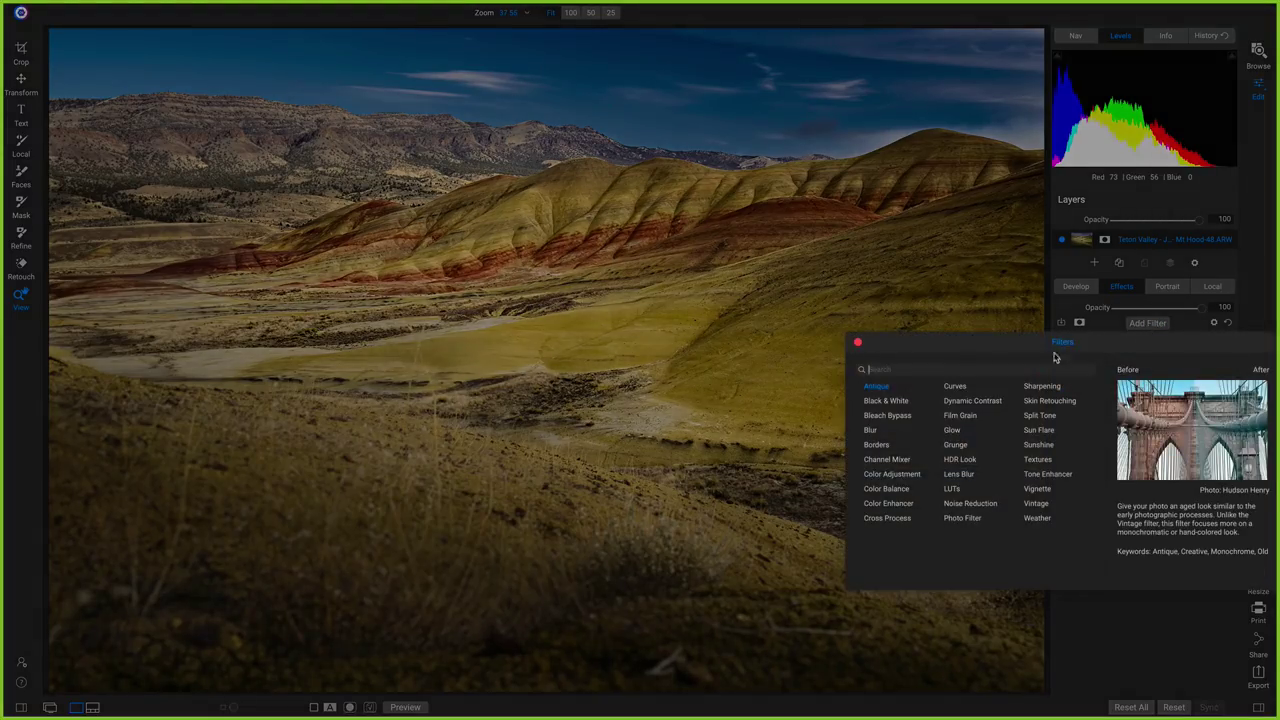
left_click(952, 388)
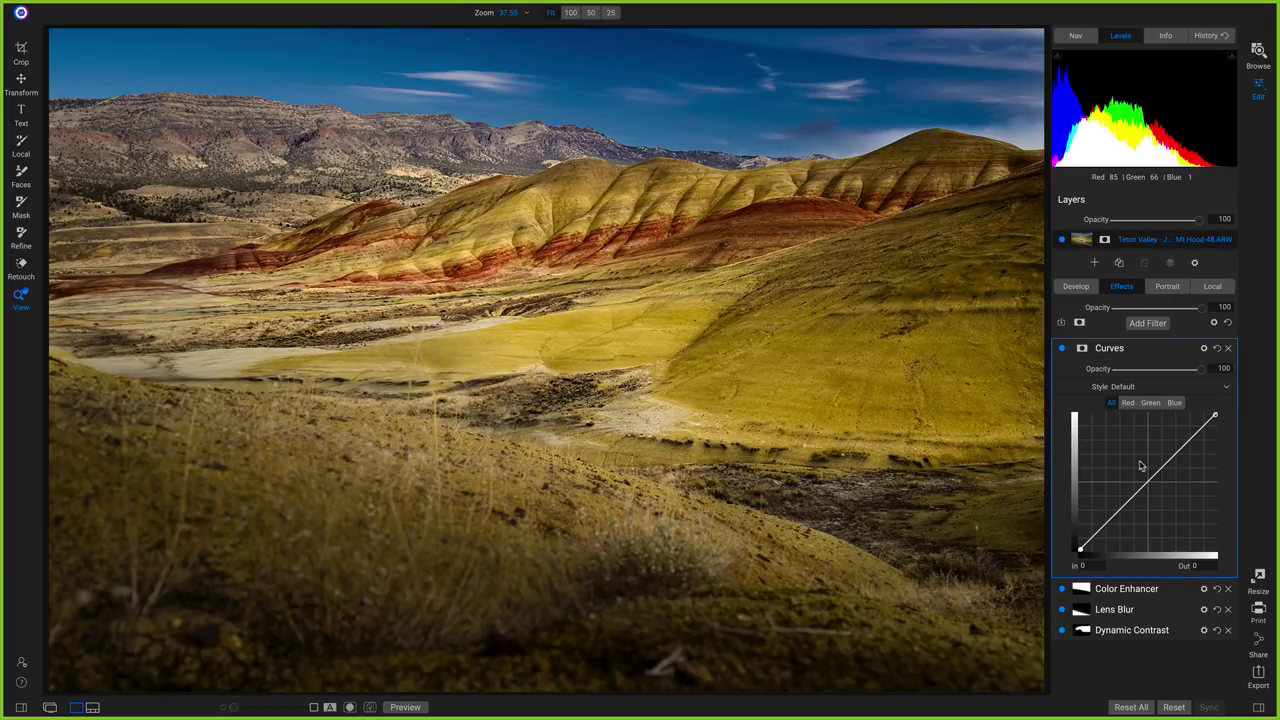
left_click_drag(1088, 541, 1094, 543)
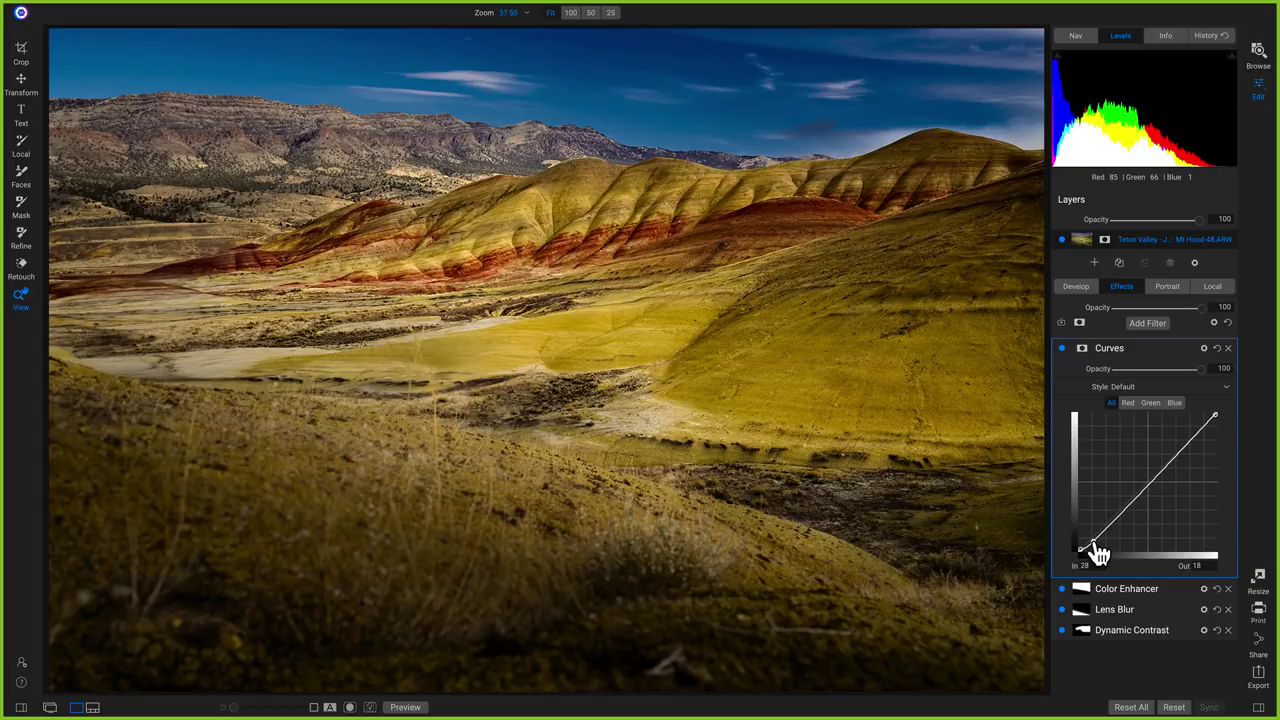
left_click(1150, 485)
left_click_drag(1150, 485, 1152, 471)
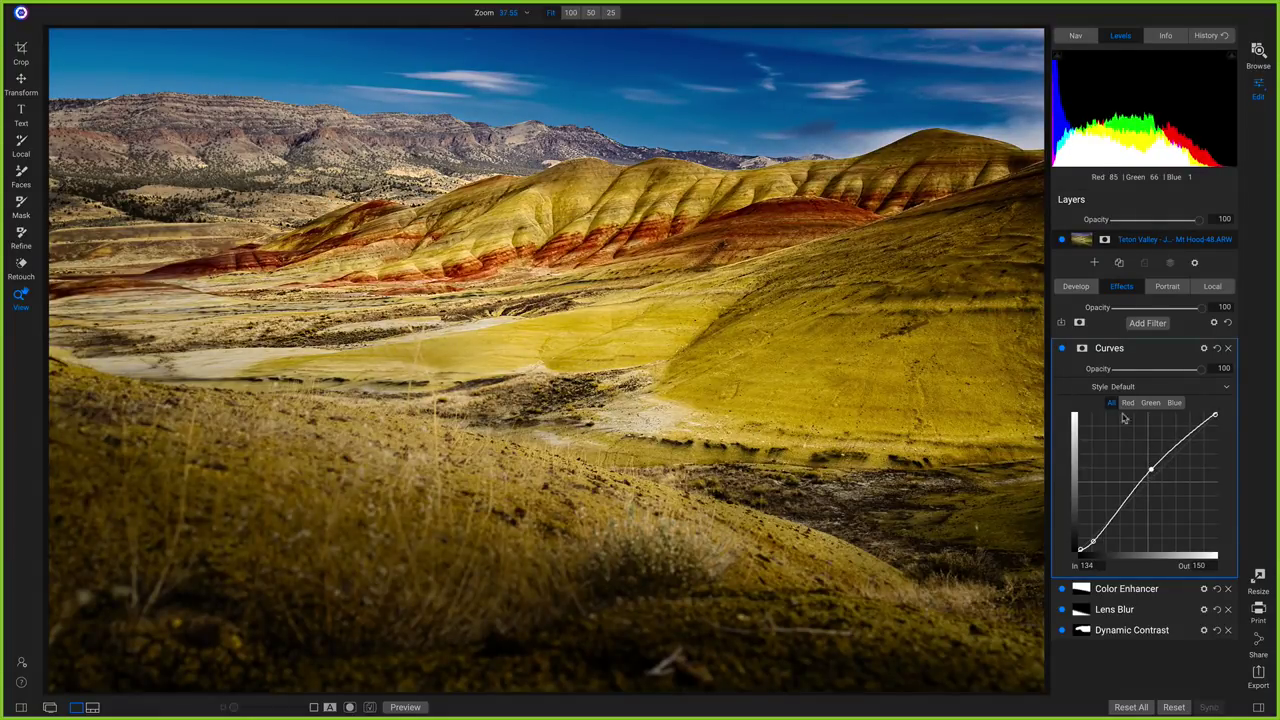
Compare the photo with the Curves filter off and on, and inspect the striped hills at 100% zoom
left_click(1062, 349)
left_click(1062, 349)
left_click(1062, 349)
left_click(1062, 349)
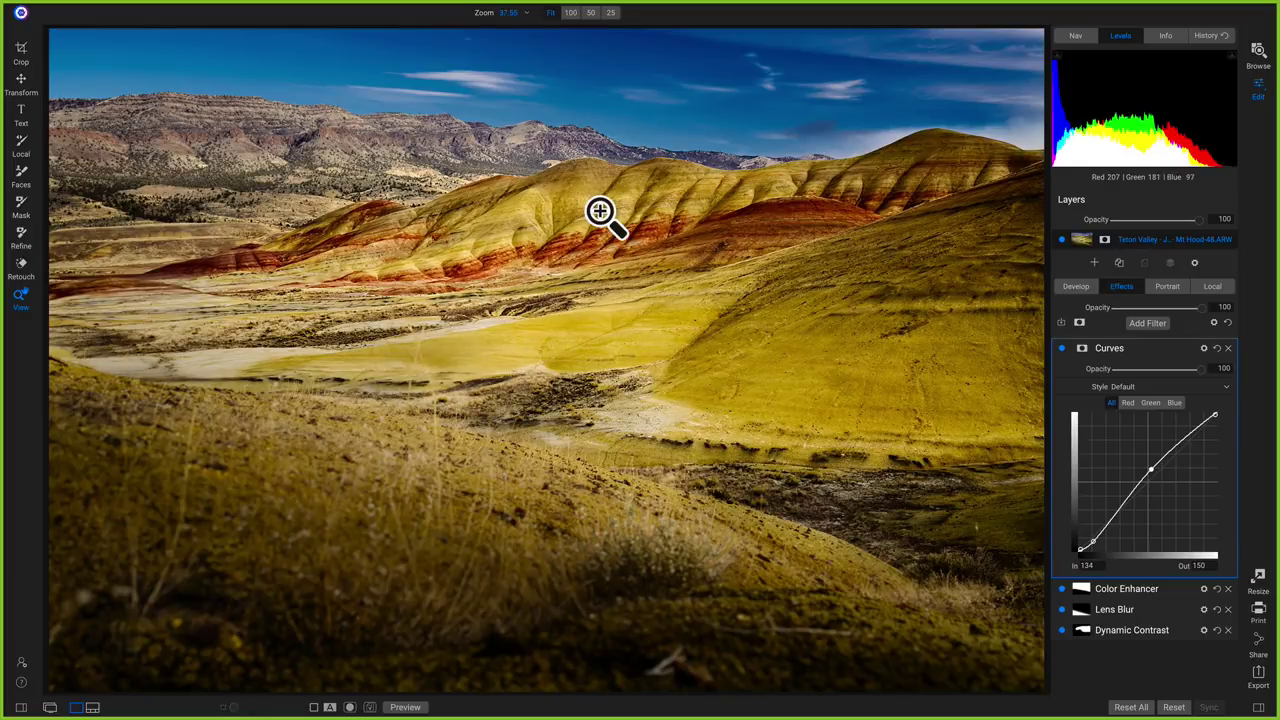
left_click(604, 214)
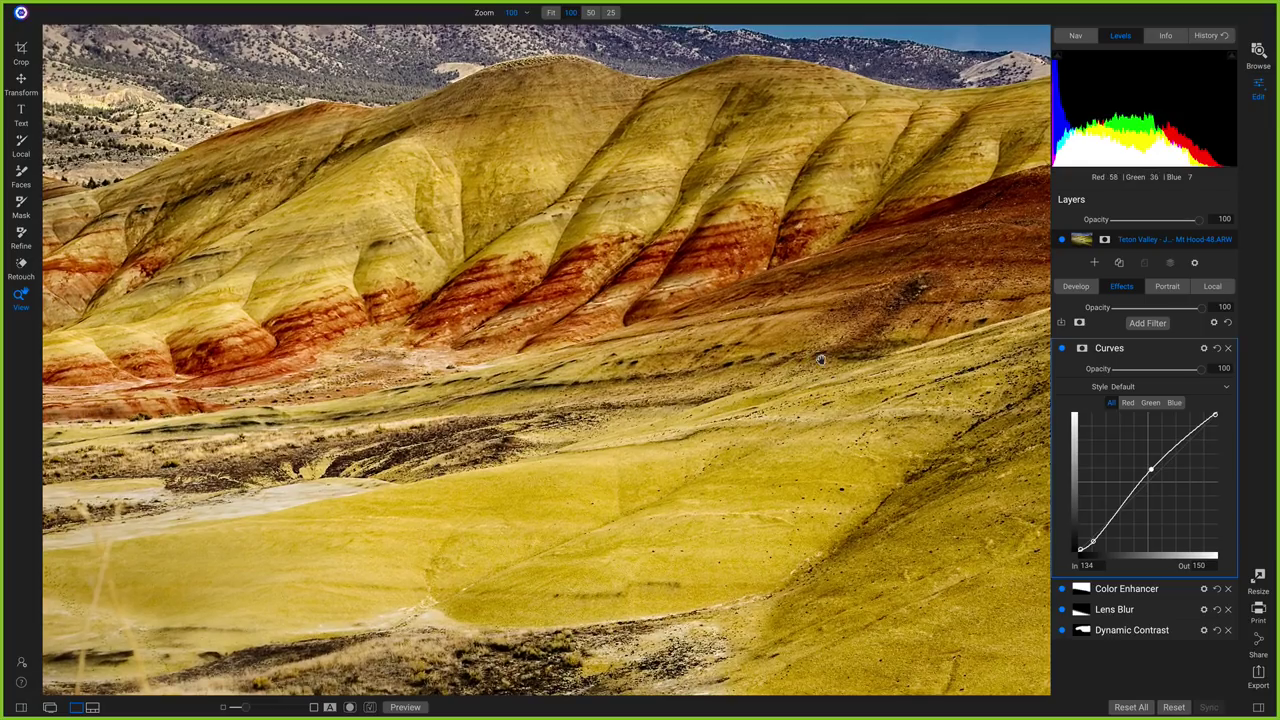
left_click(773, 320)
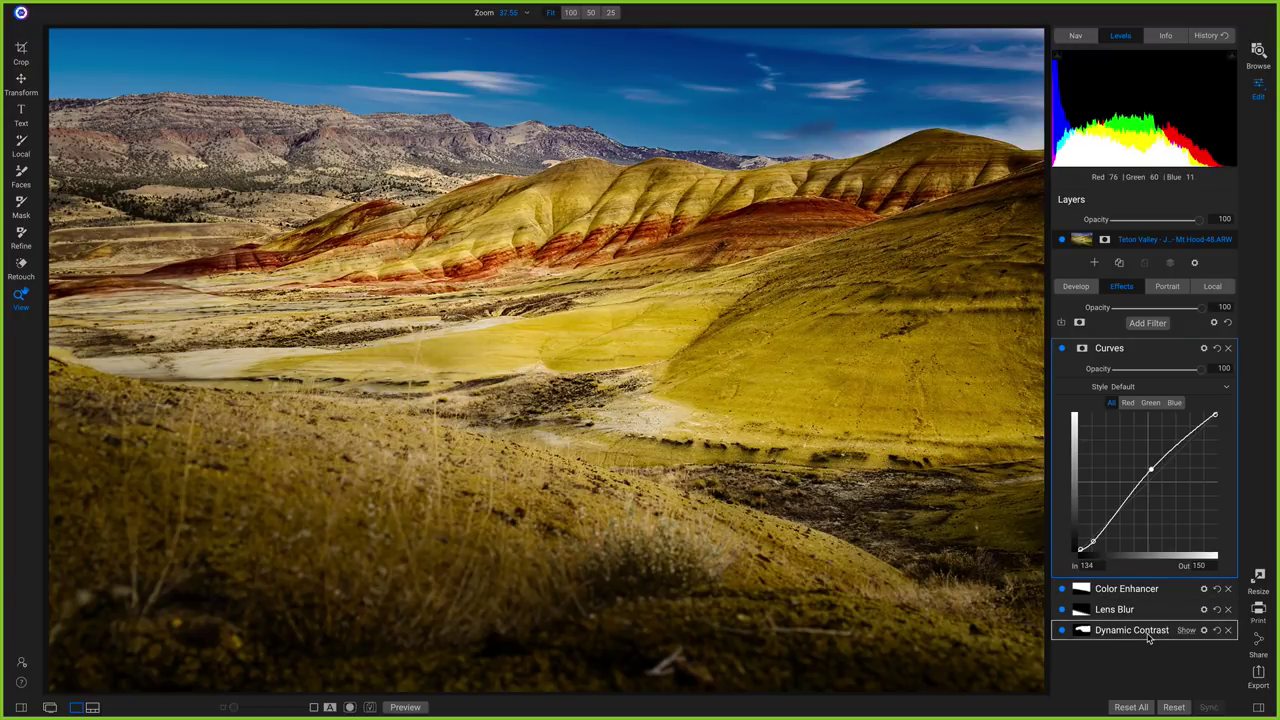
Copy the Dynamic Contrast filter's mask and paste it onto the Curves filter
left_click(1083, 638)
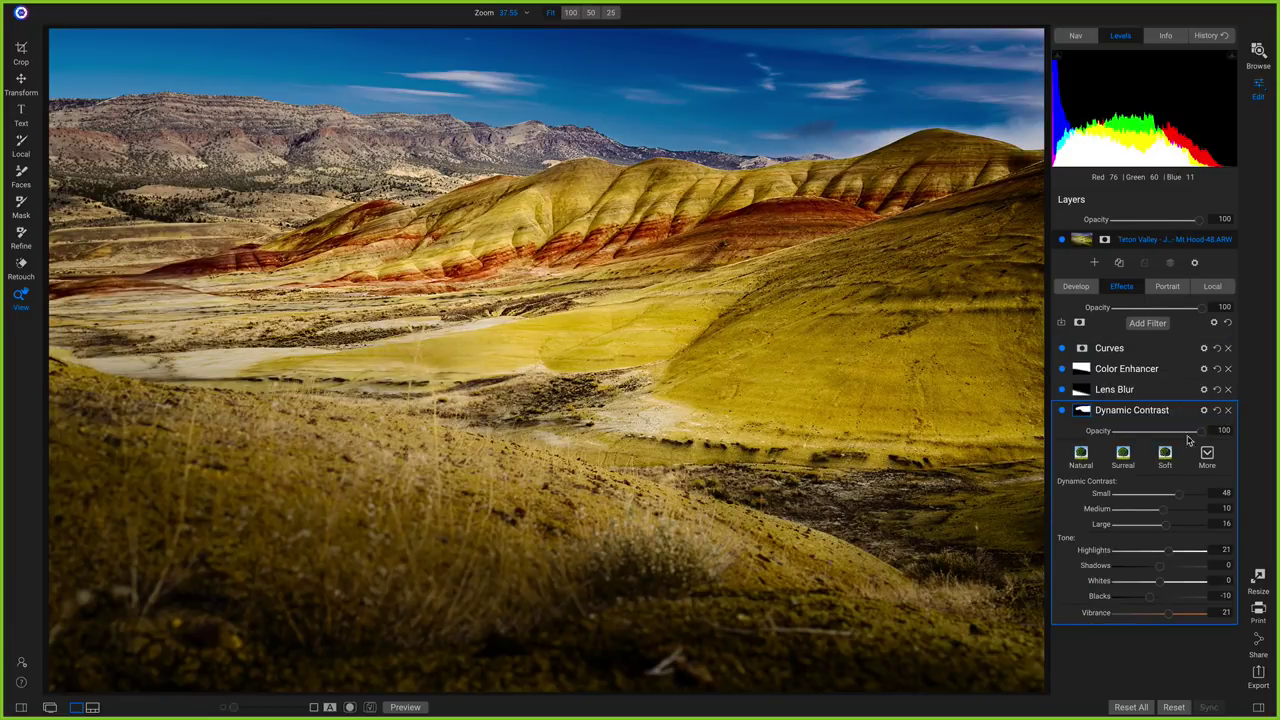
left_click(1082, 410)
left_click(1208, 453)
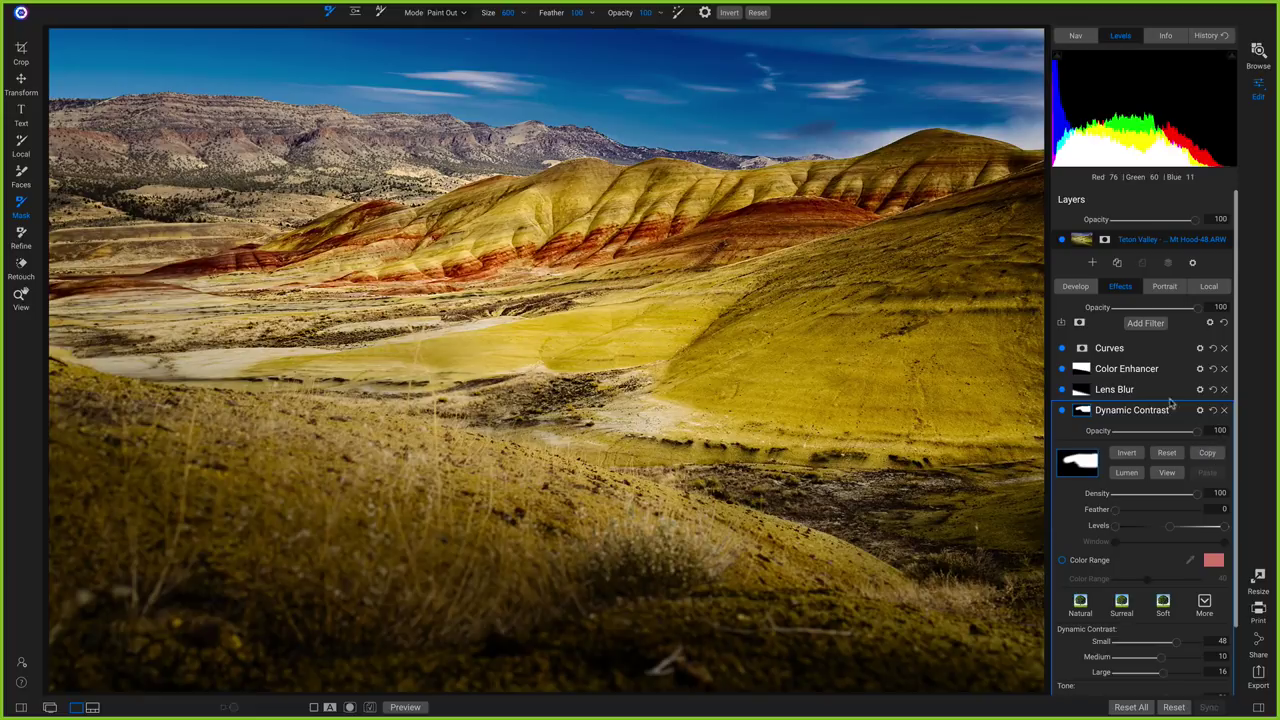
left_click(1084, 349)
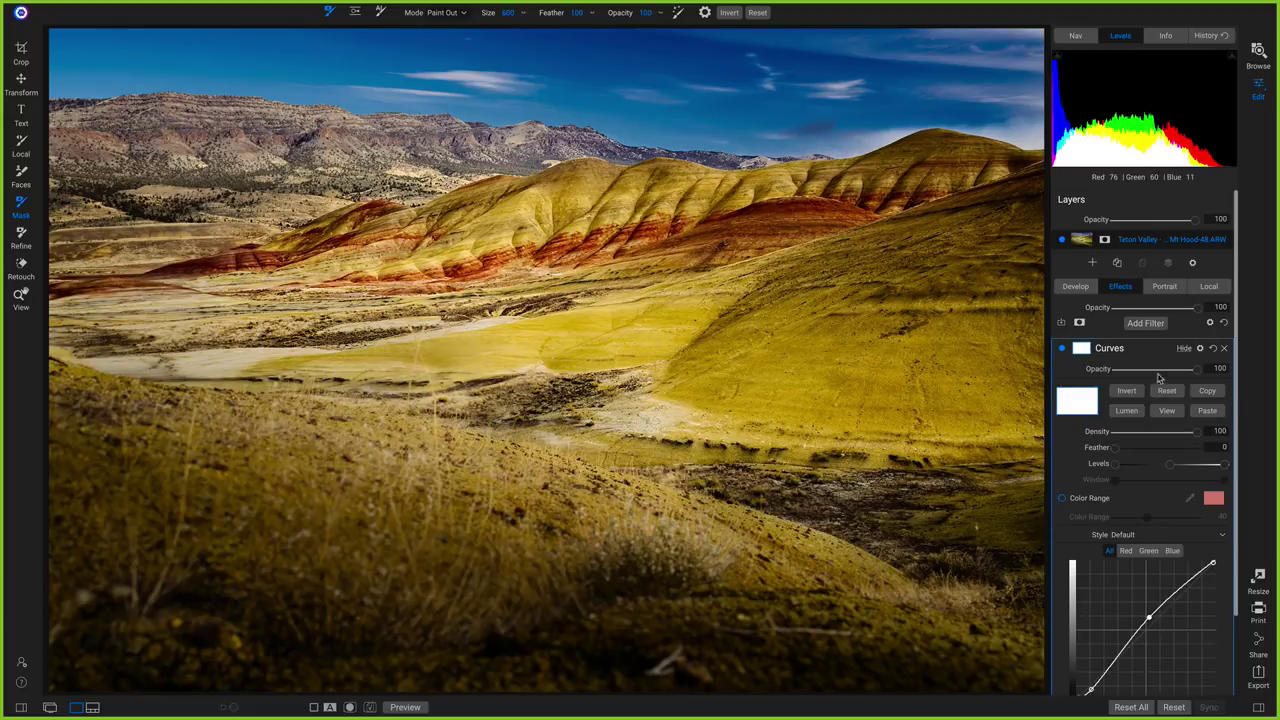
left_click(1208, 411)
left_click(1208, 411)
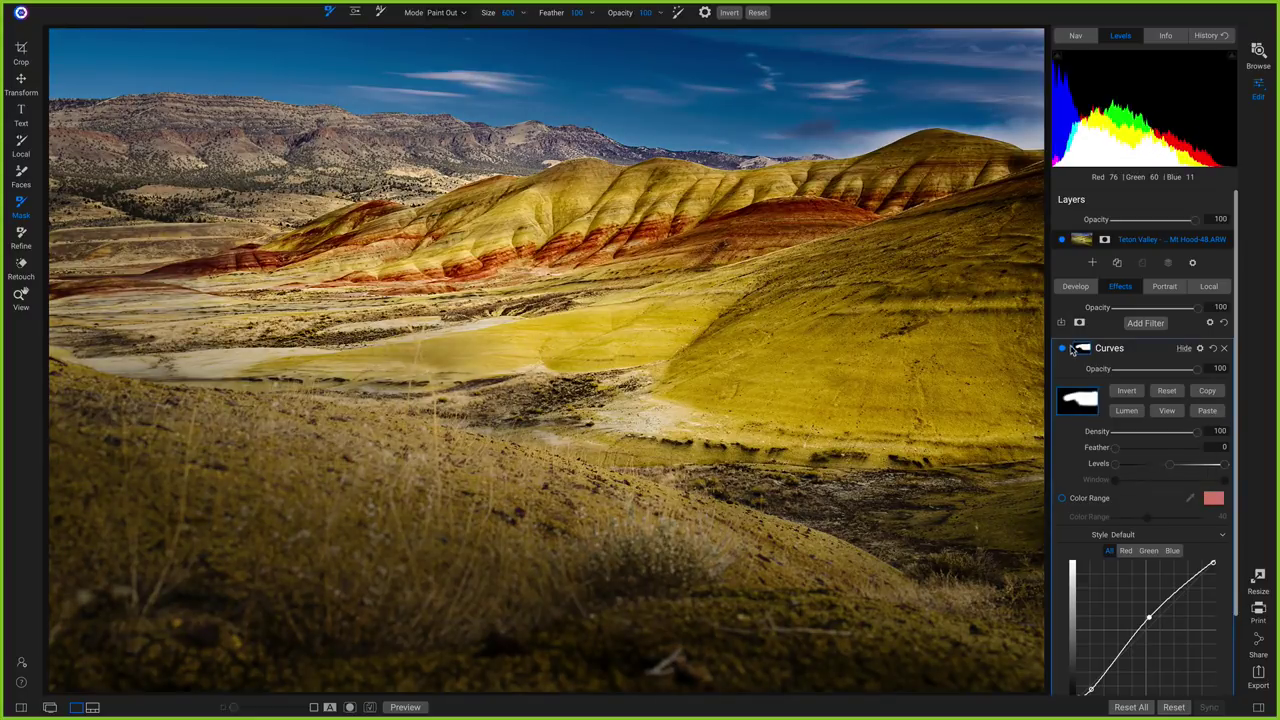
Compare the photo with the masked Curves filter off and on
left_click(1063, 350)
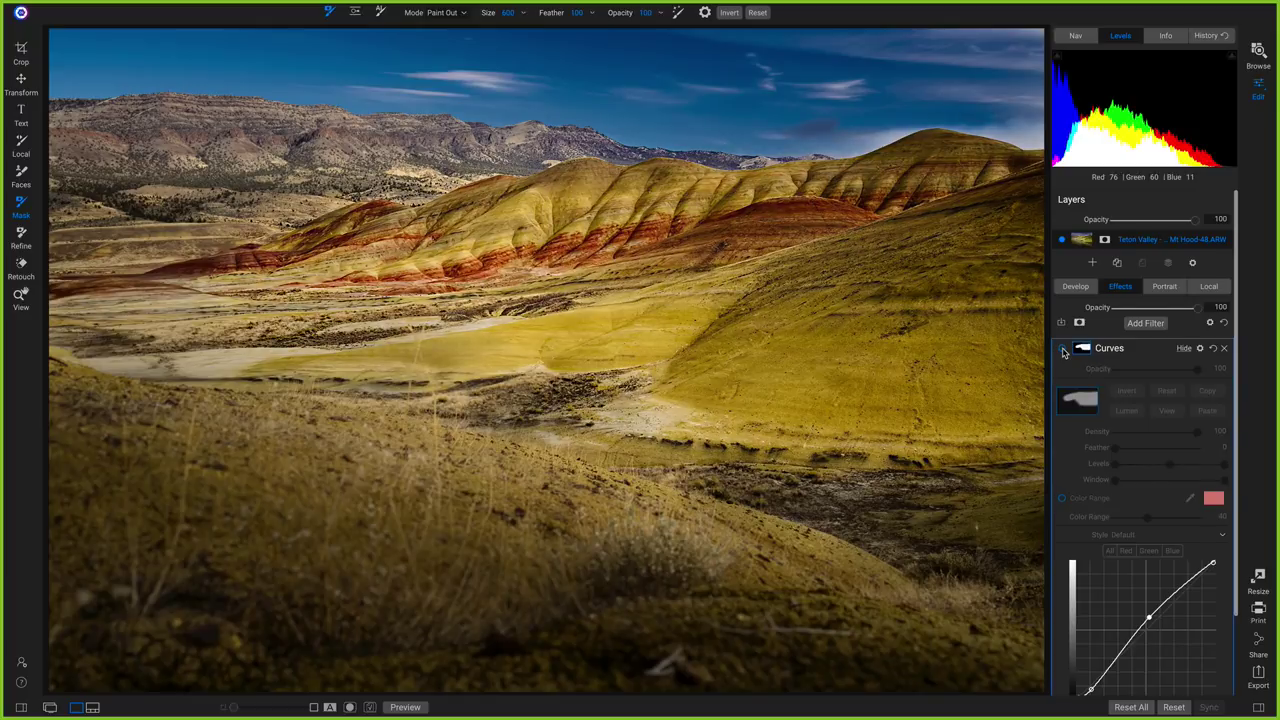
left_click(1063, 350)
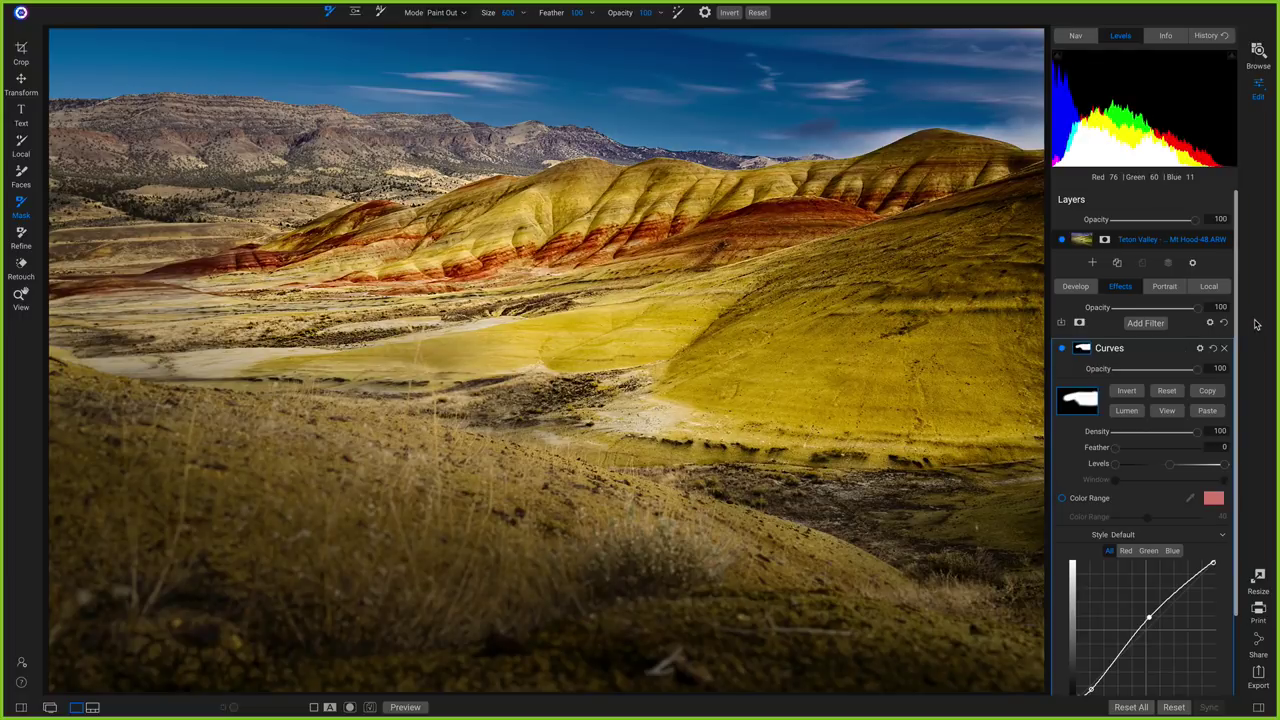
key("backslash")
Set the crop frame to Original Ratio at about 6567 by 4380, trimming the lower foreground and both sides while keeping the sky
key("c")
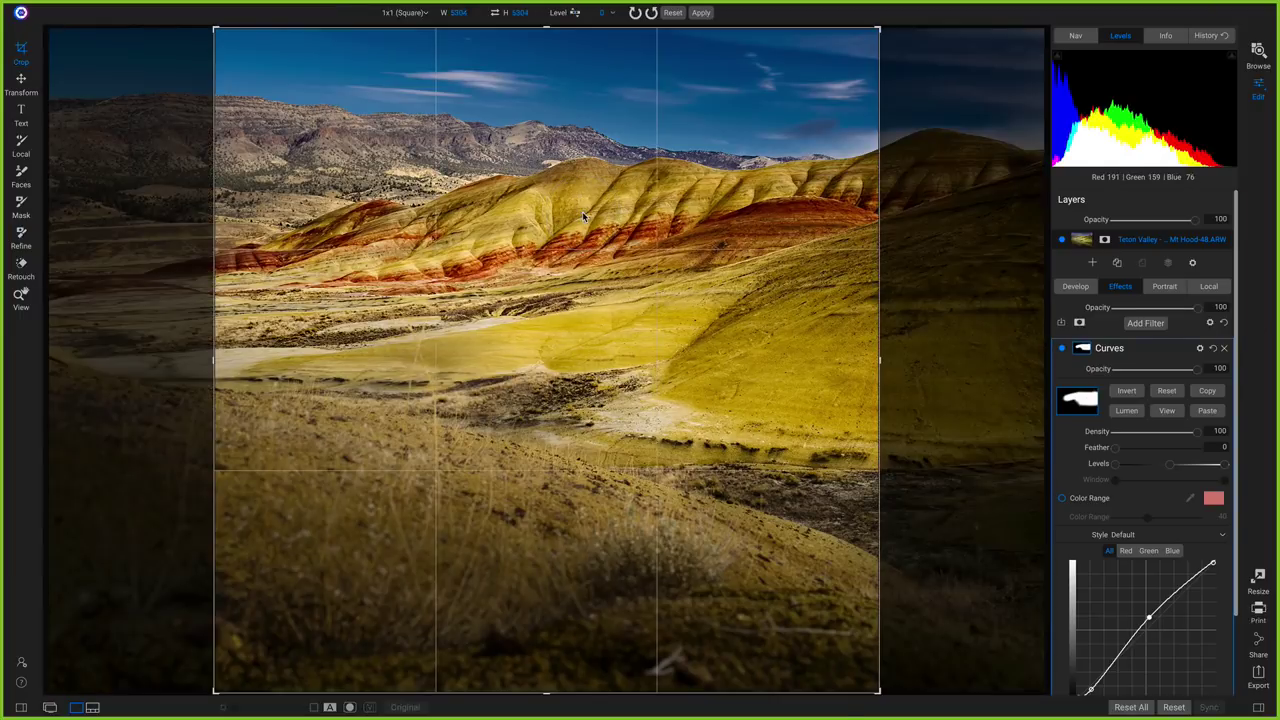
left_click(410, 13)
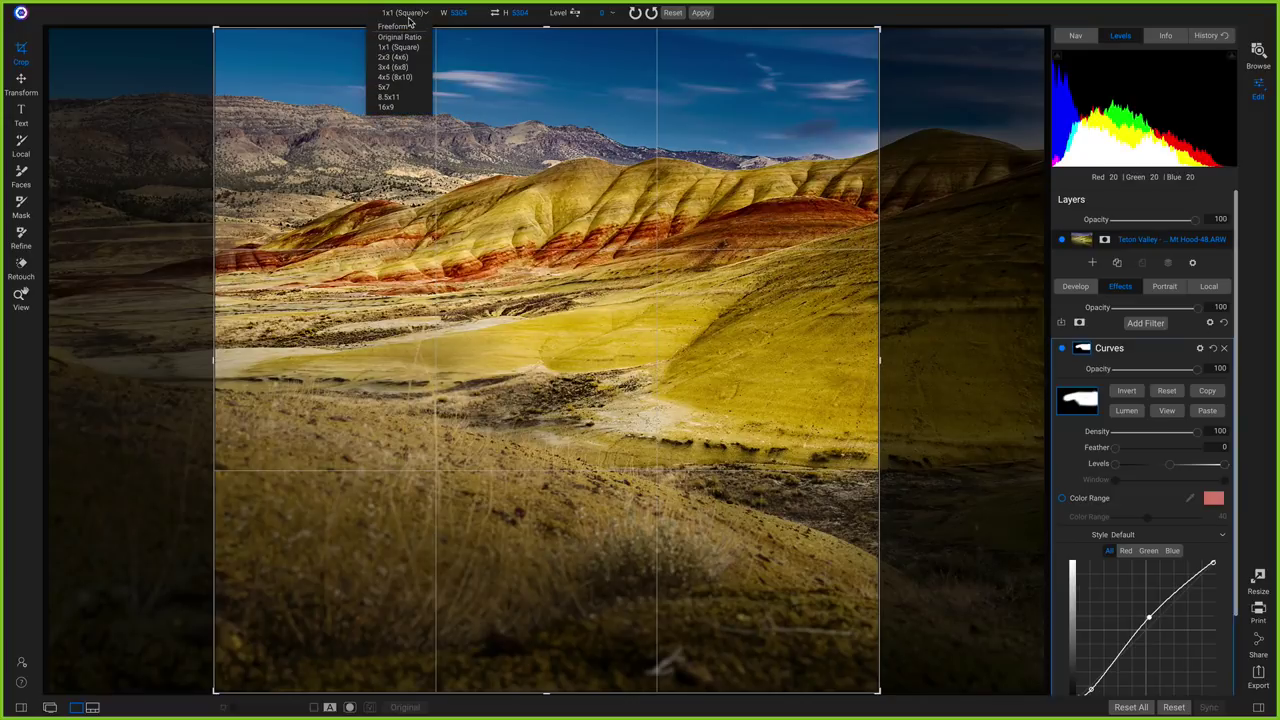
left_click(398, 78)
left_click(402, 12)
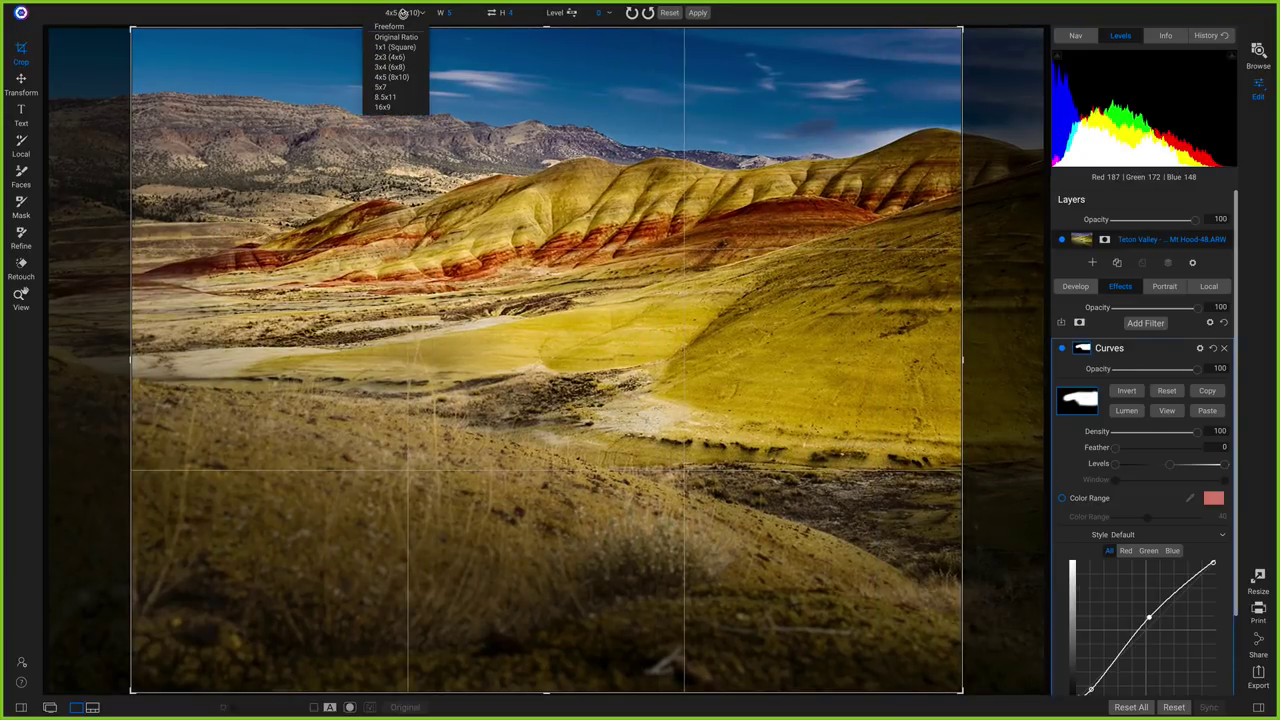
left_click(396, 37)
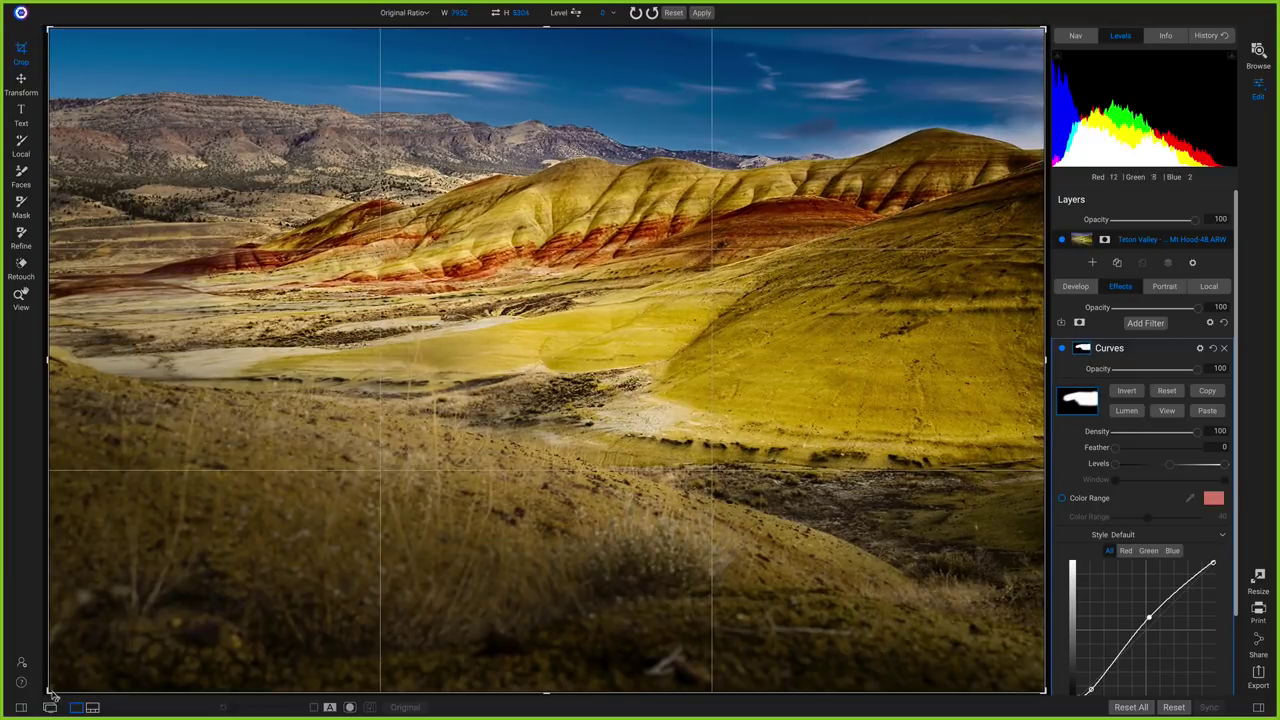
left_click_drag(52, 690, 138, 628)
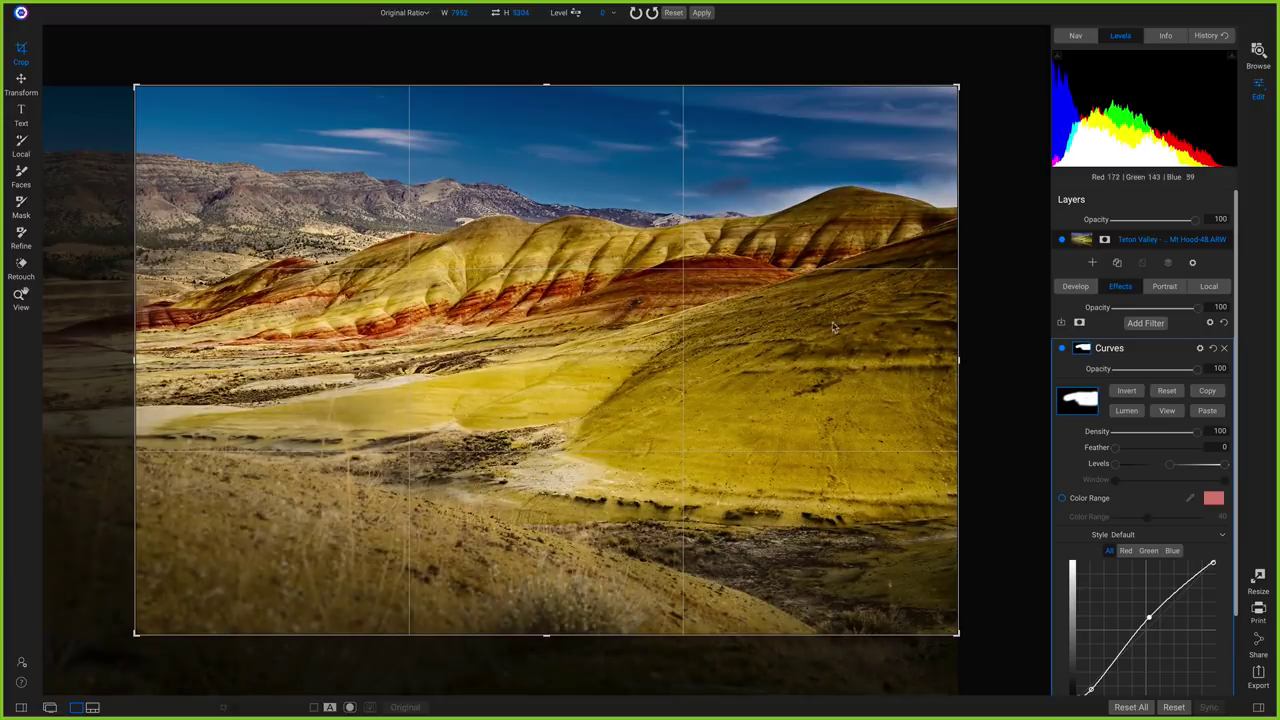
left_click_drag(524, 396, 620, 410)
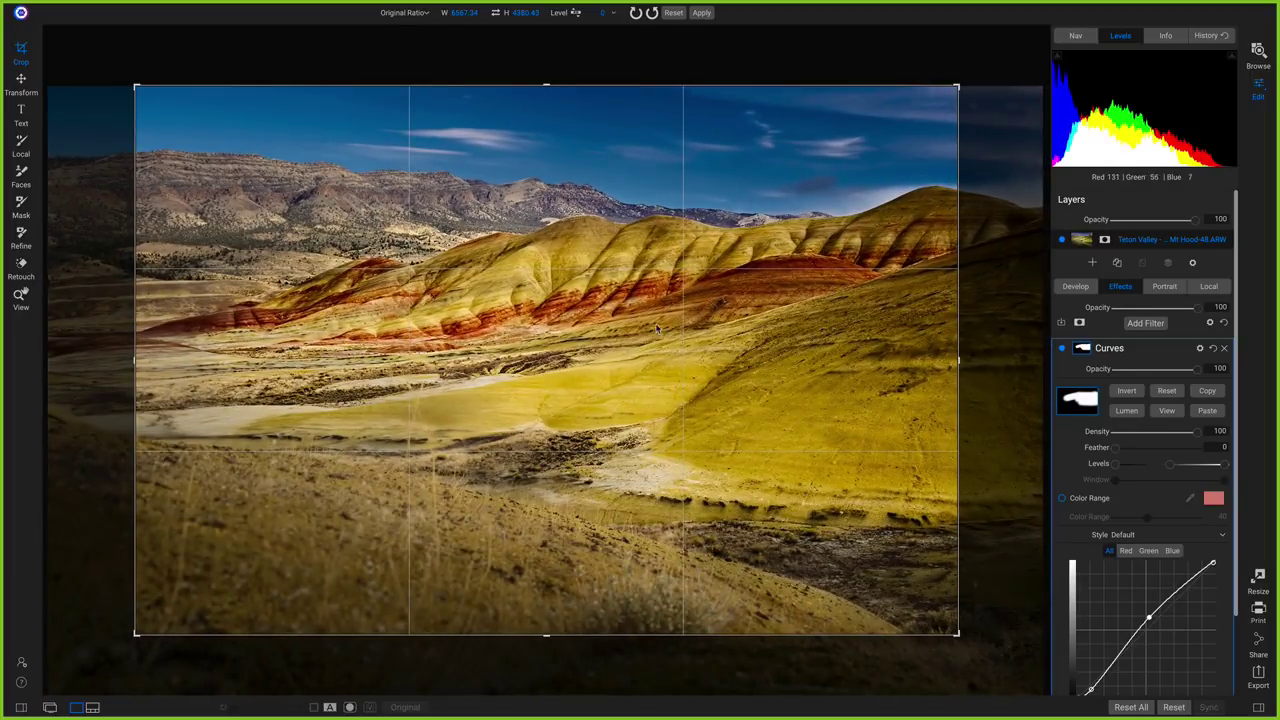
left_click_drag(826, 368, 815, 367)
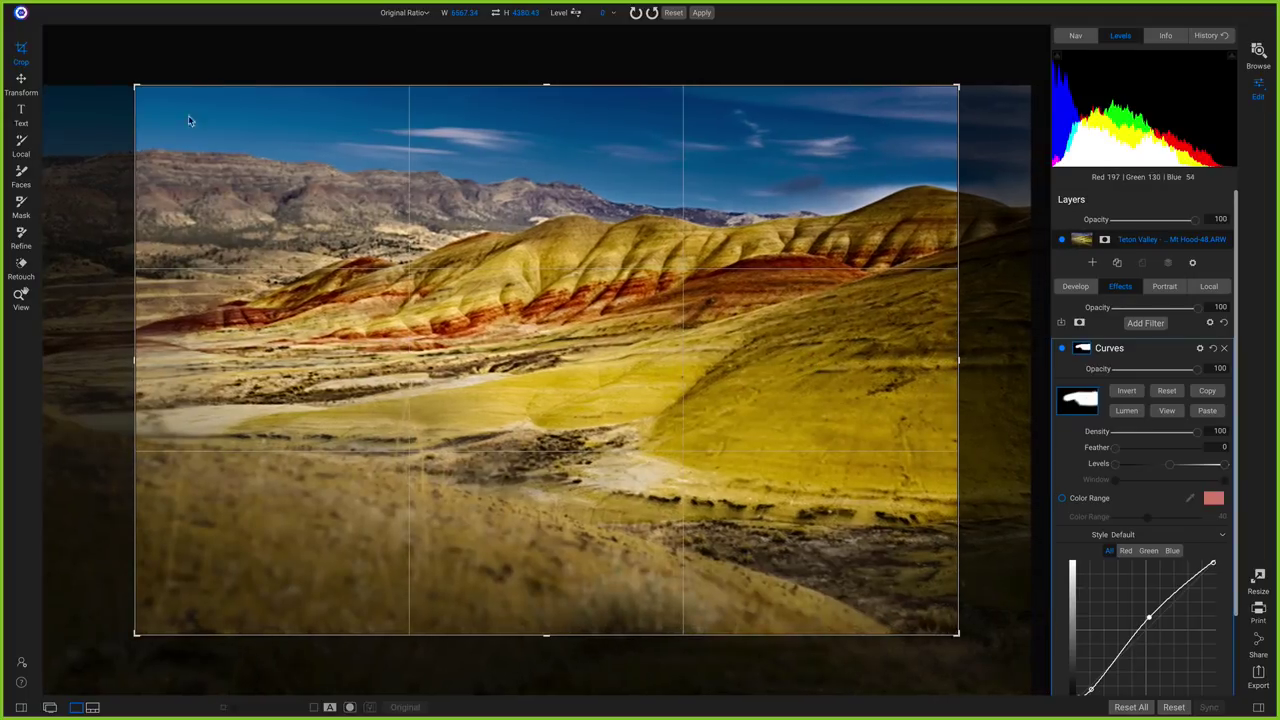
left_click(418, 14)
left_click(460, 14)
left_click(428, 14)
left_click(457, 14)
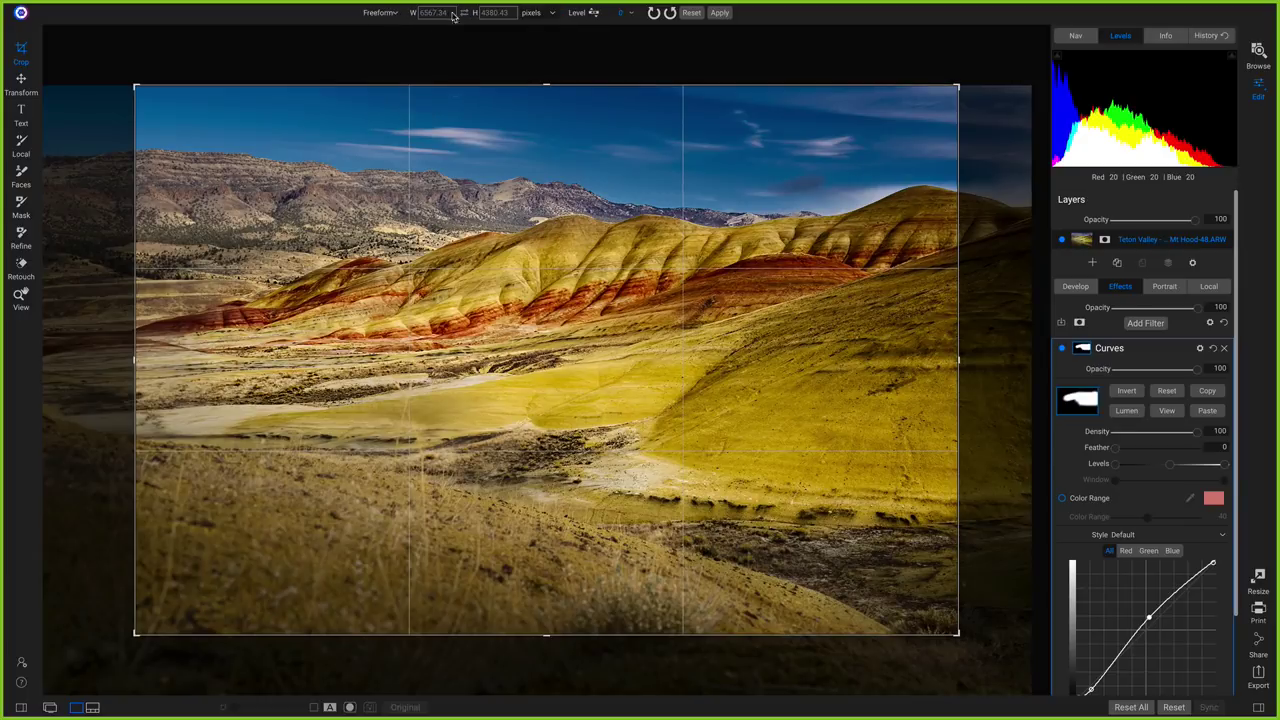
left_click(396, 14)
left_click(378, 38)
Set the crop to a custom ratio with width 2 and height 1
left_click(458, 13)
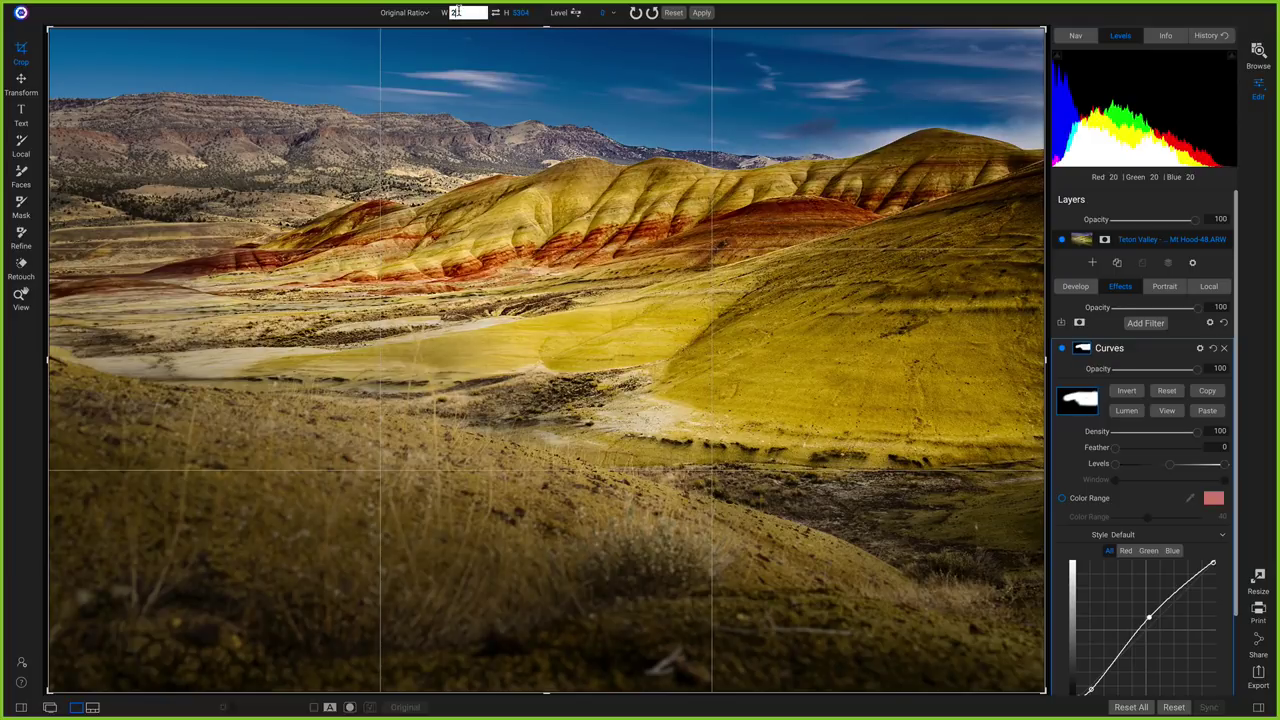
type("2")
key("Tab")
type("1")
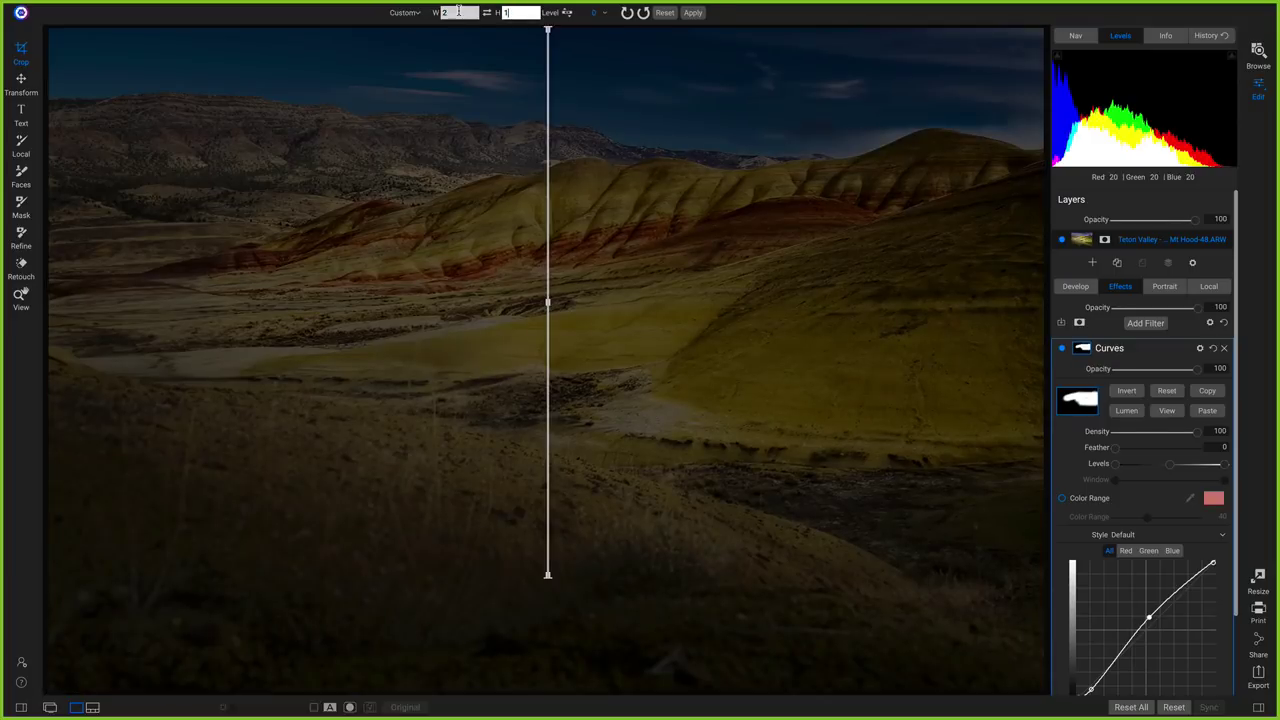
key("Tab")
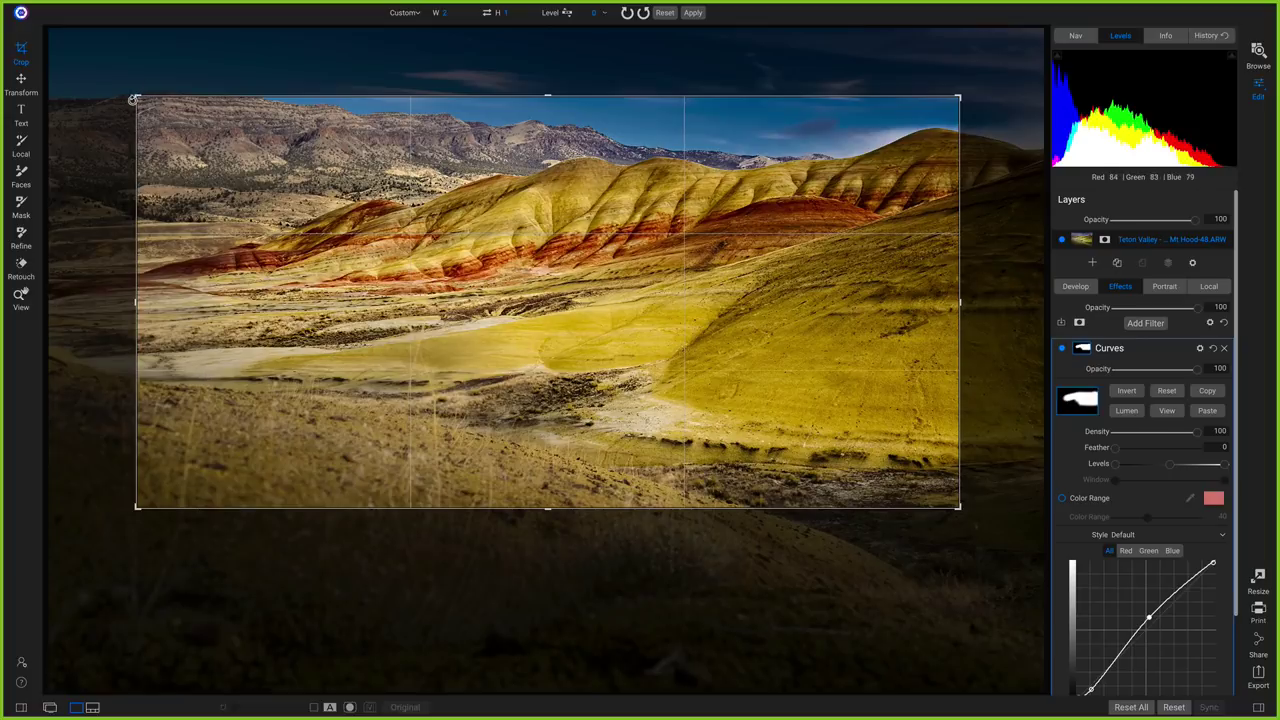
Enlarge the 2:1 crop to the photo's full width, about 7941 by 3971, apply it and open the export options
left_click_drag(135, 97, 90, 69)
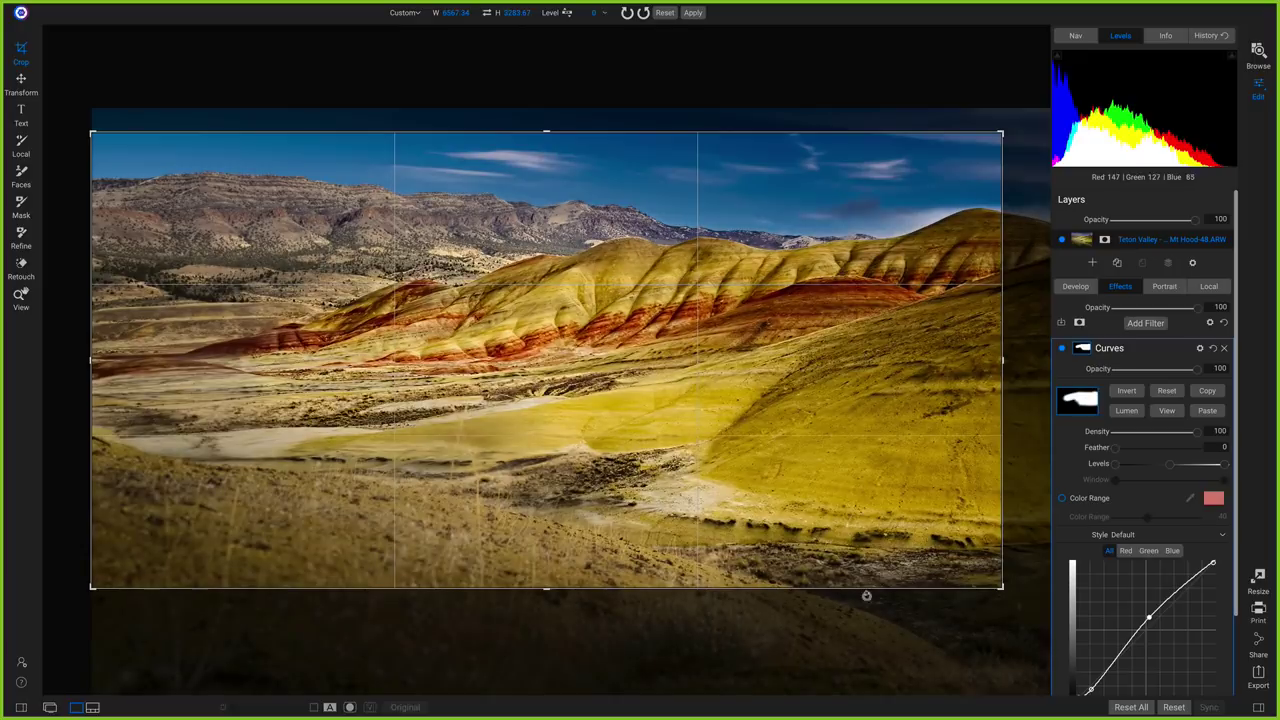
left_click_drag(990, 590, 1004, 594)
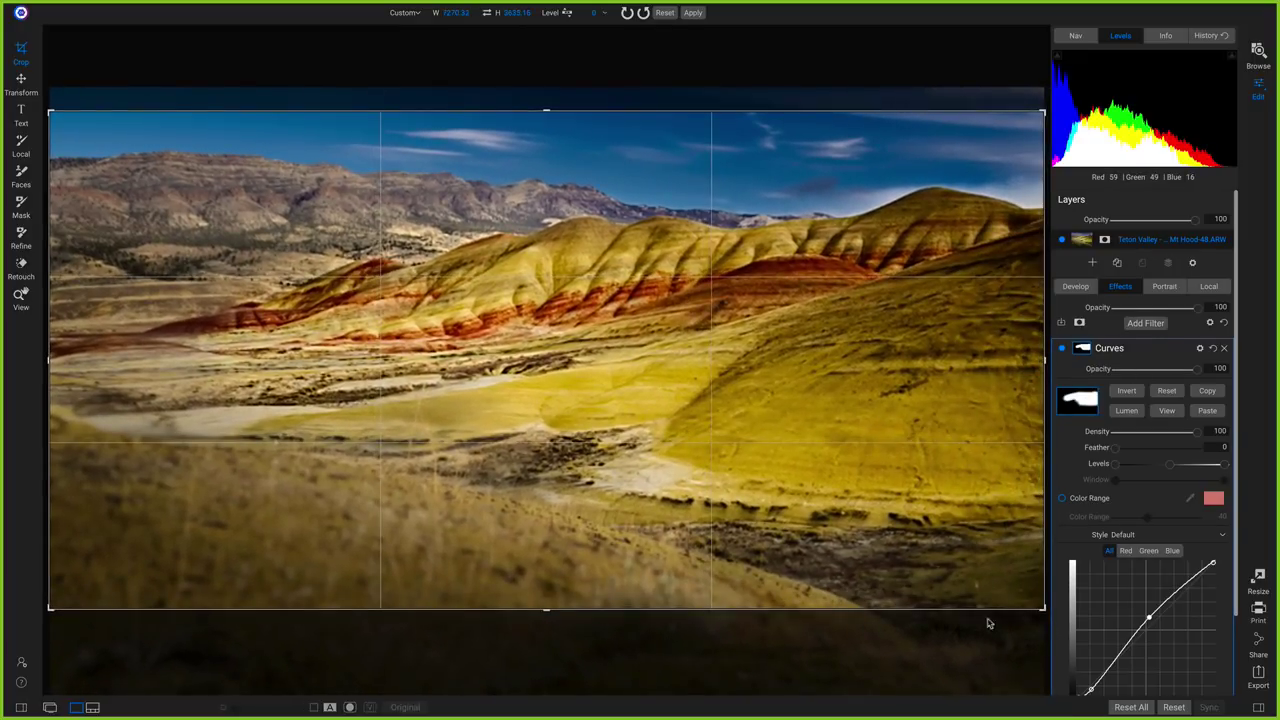
scroll(816, 380, "down", 3)
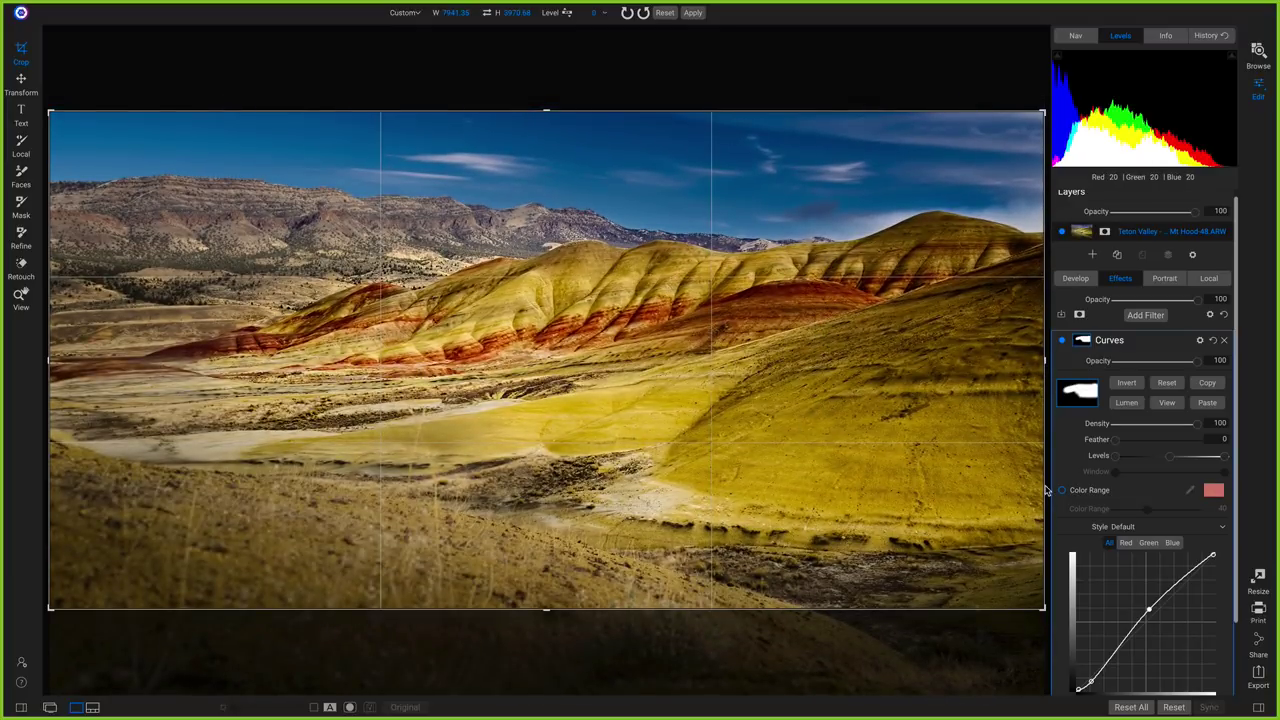
key("z")
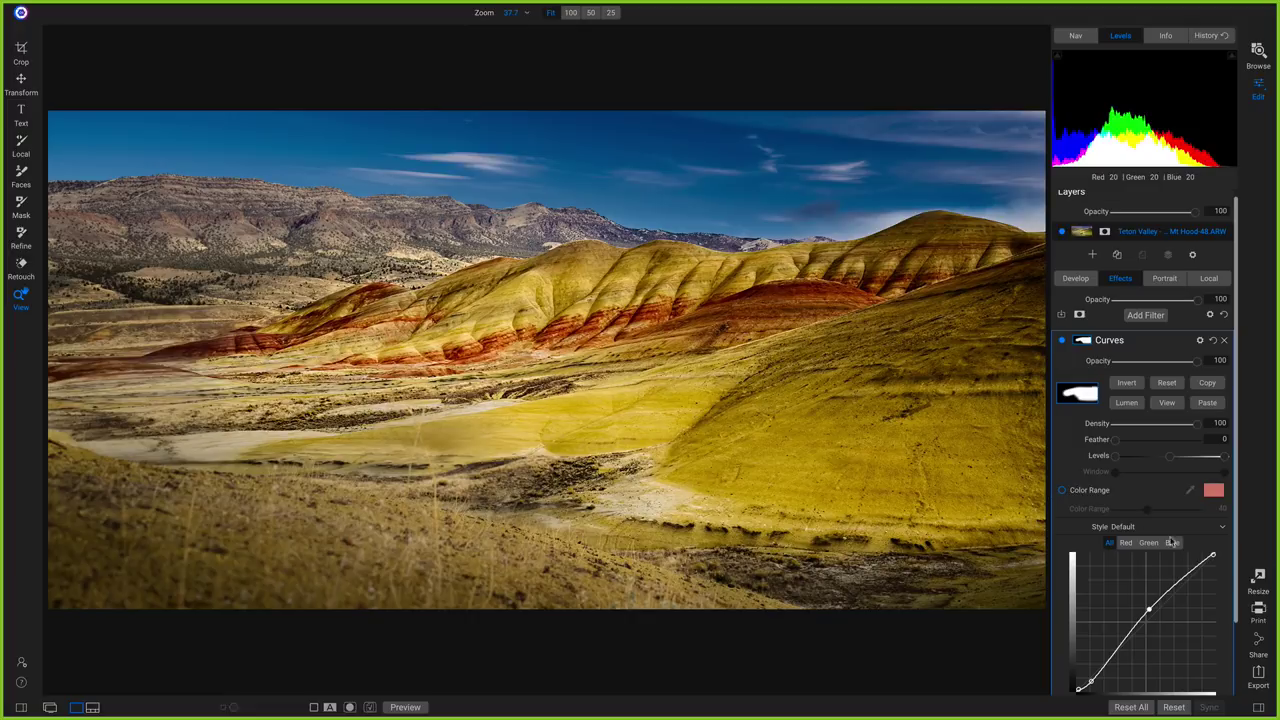
left_click(1259, 676)
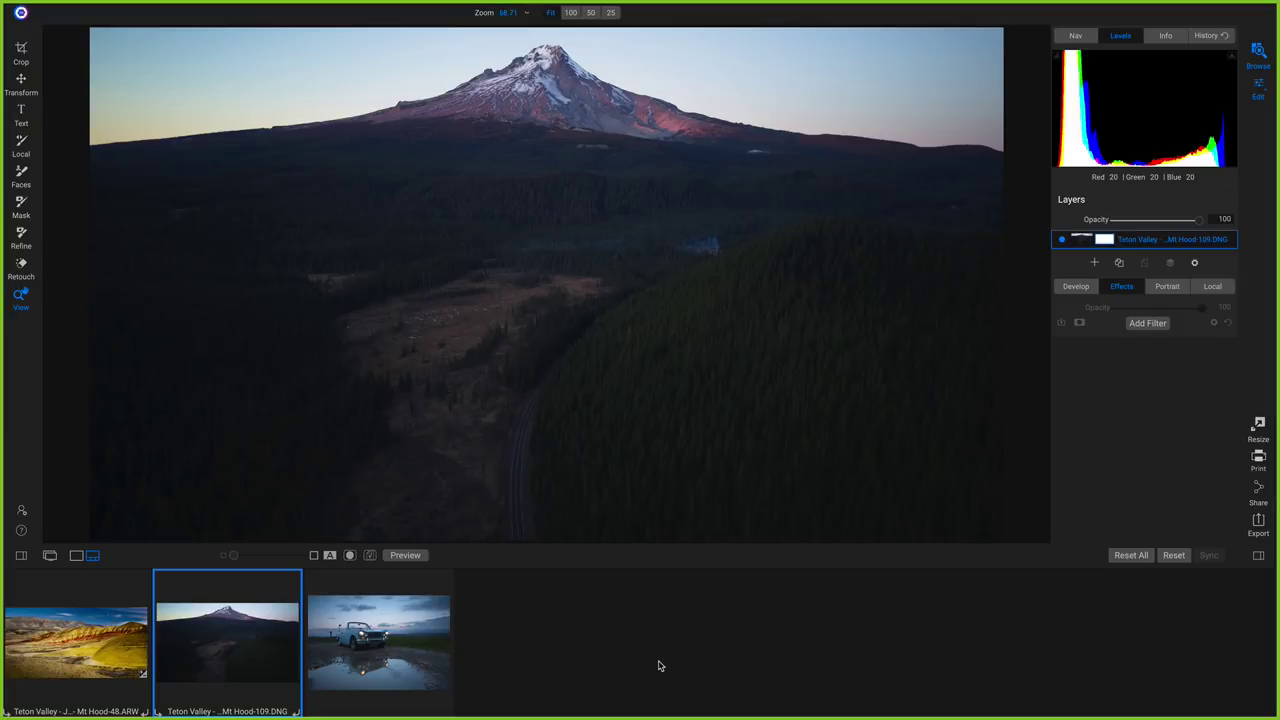
Show the dark Mt Hood photo without the filmstrip and apply the AI Auto tone correction to it
key("e")
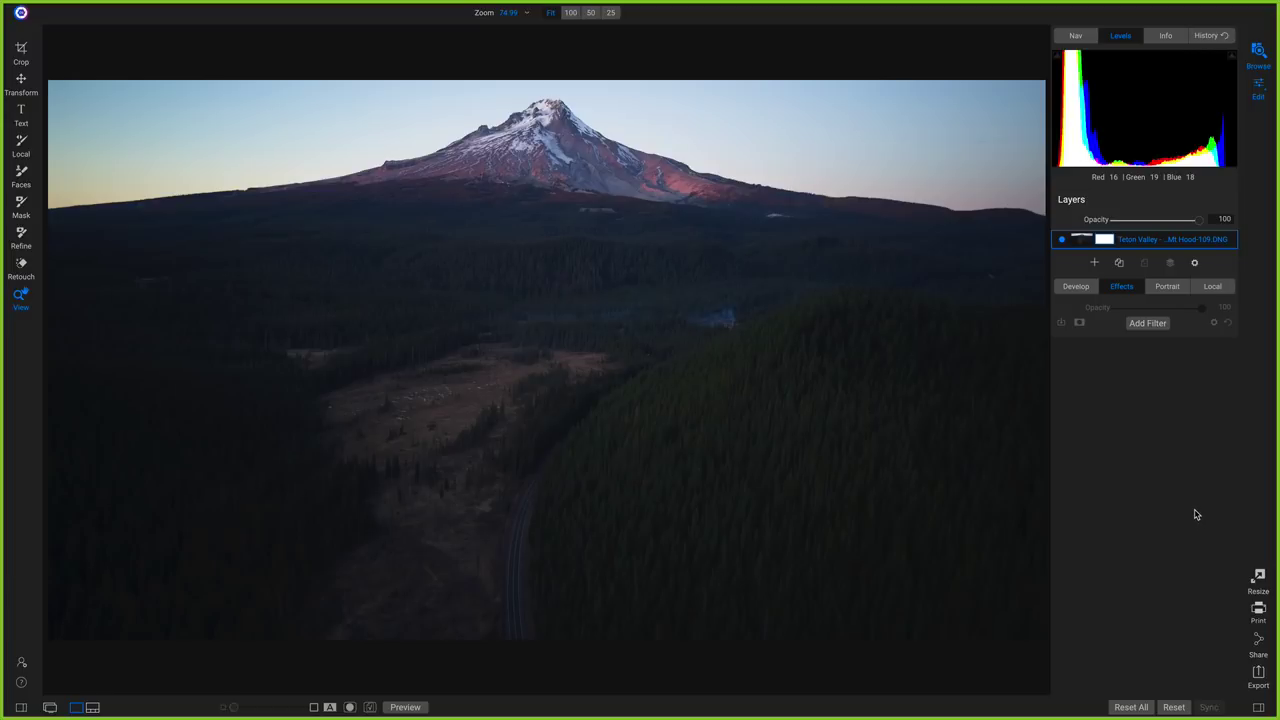
left_click(1088, 288)
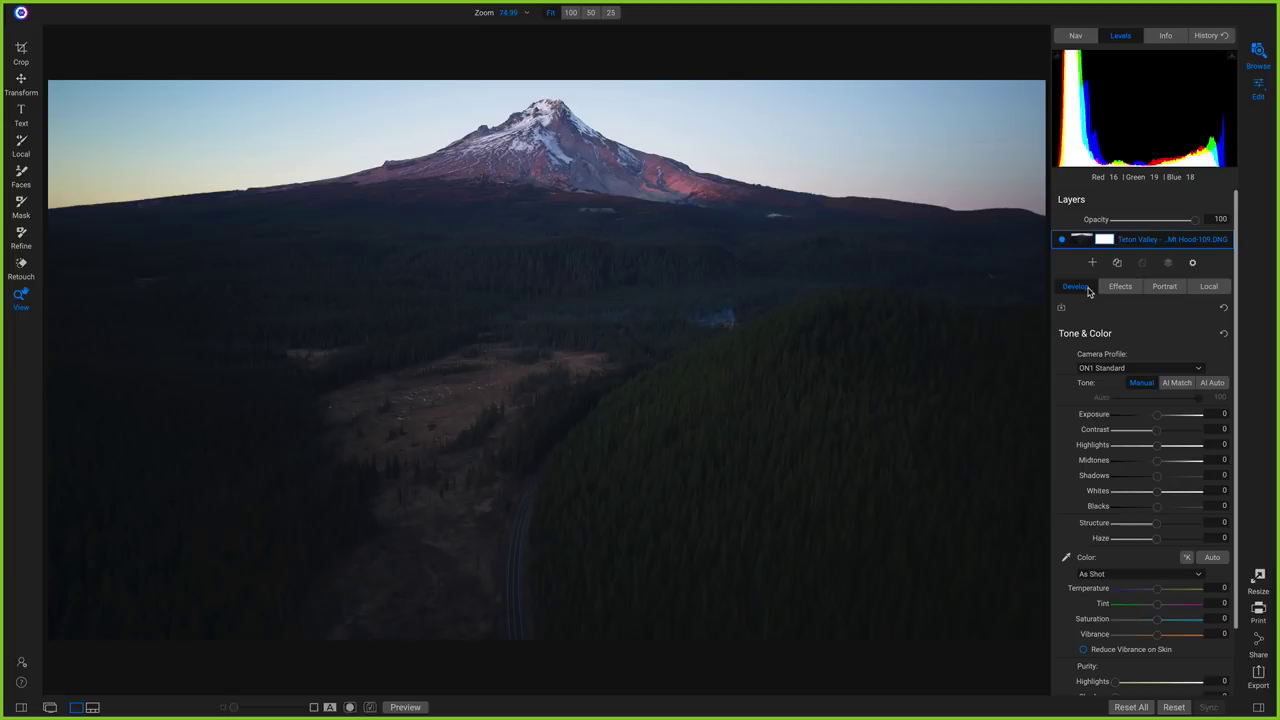
left_click(1212, 383)
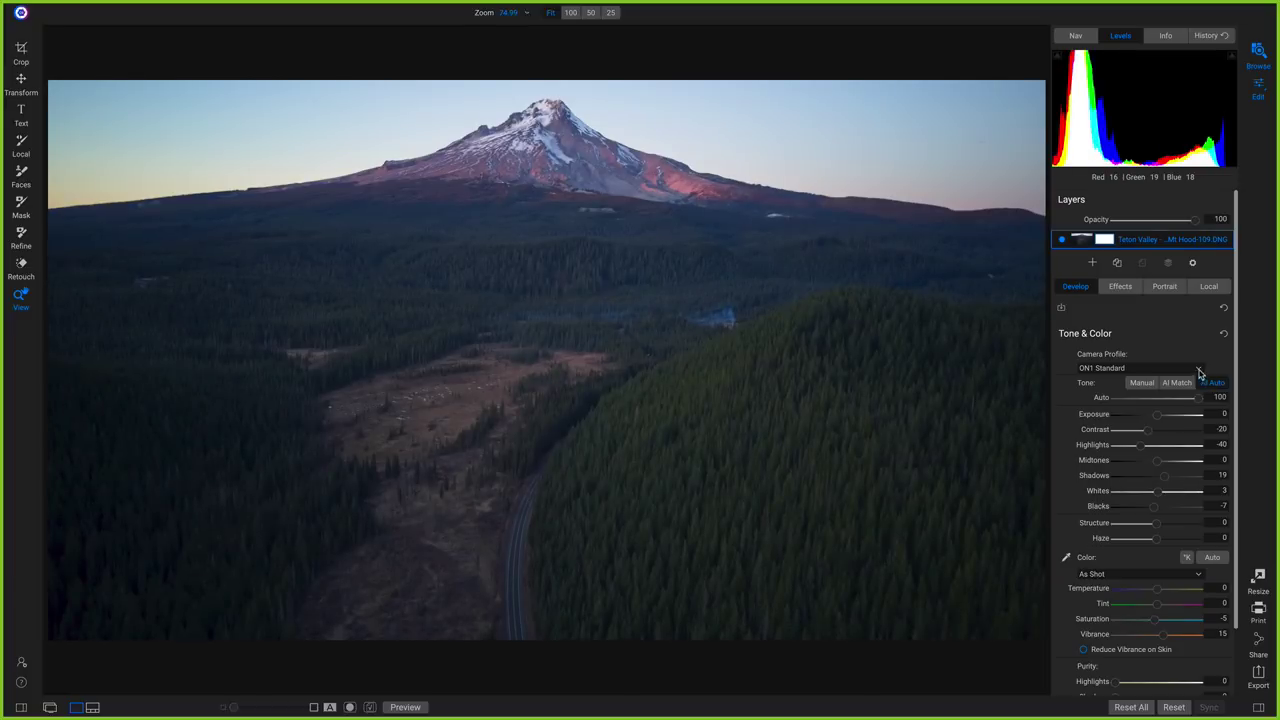
Set the mountain photo's camera profile to ON1 Landscape and its colour temperature to 45
left_click(1145, 369)
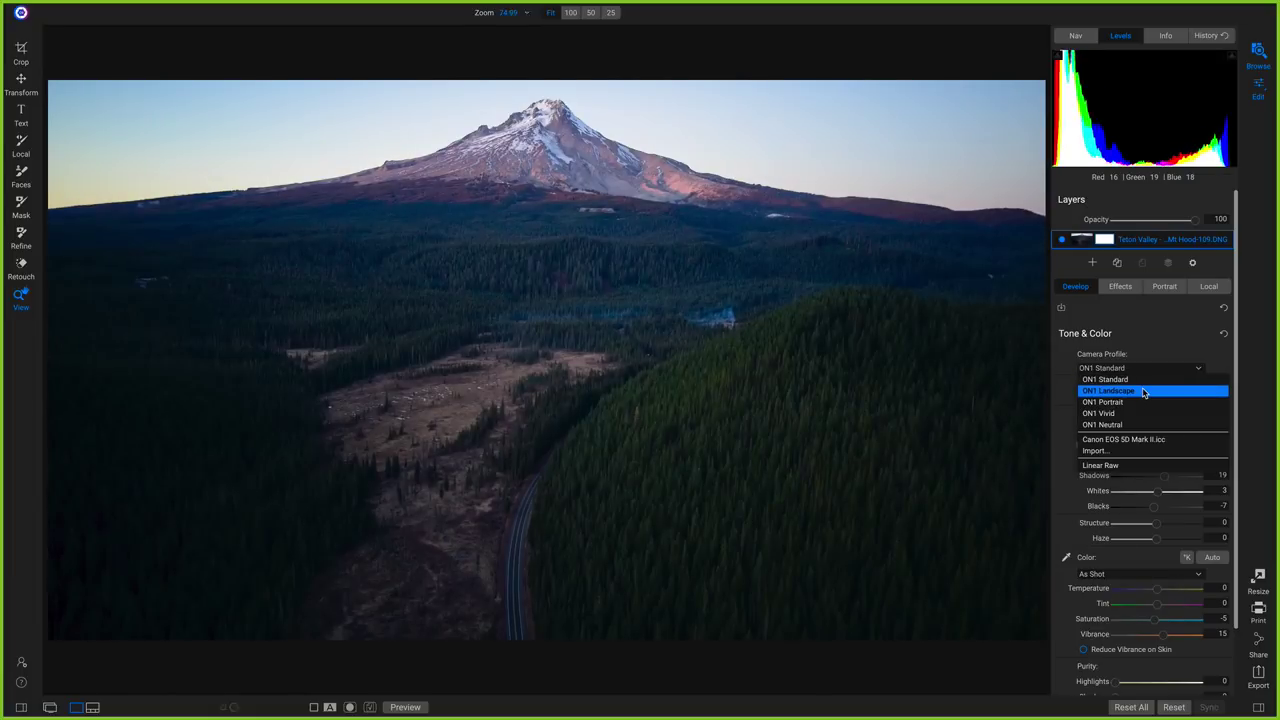
left_click(1144, 391)
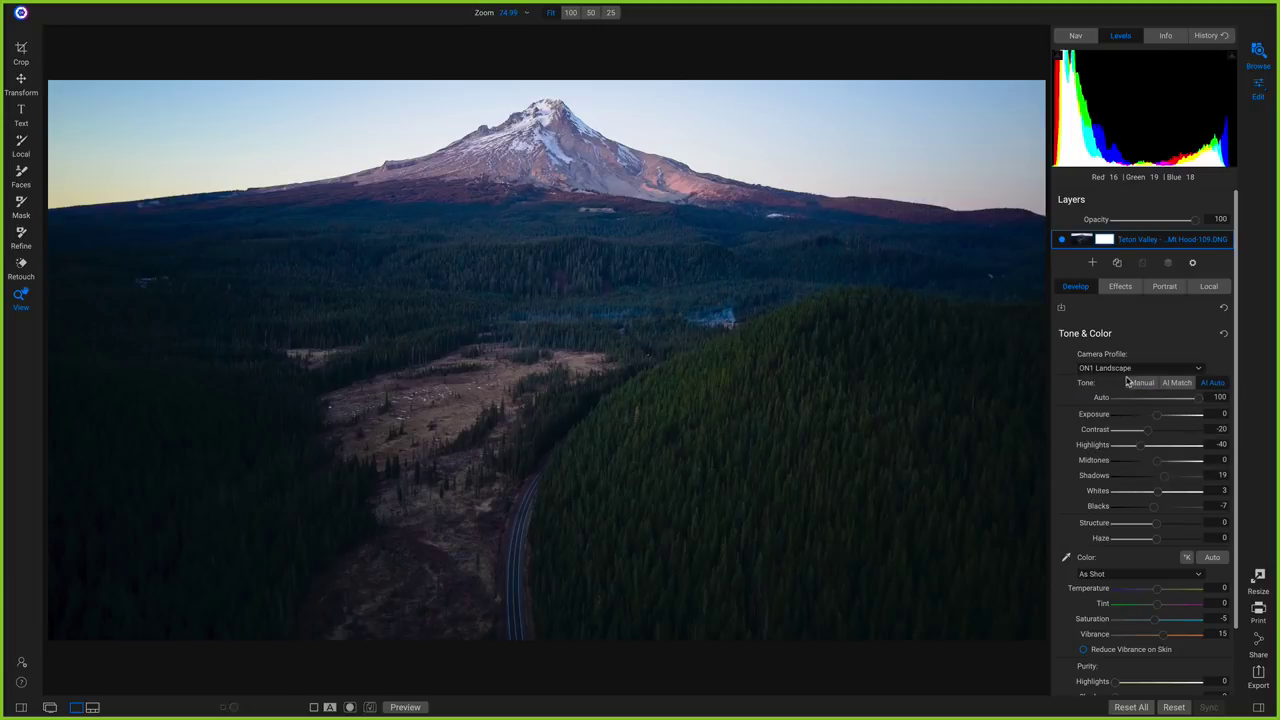
key("backslash")
left_click_drag(1156, 592, 1181, 592)
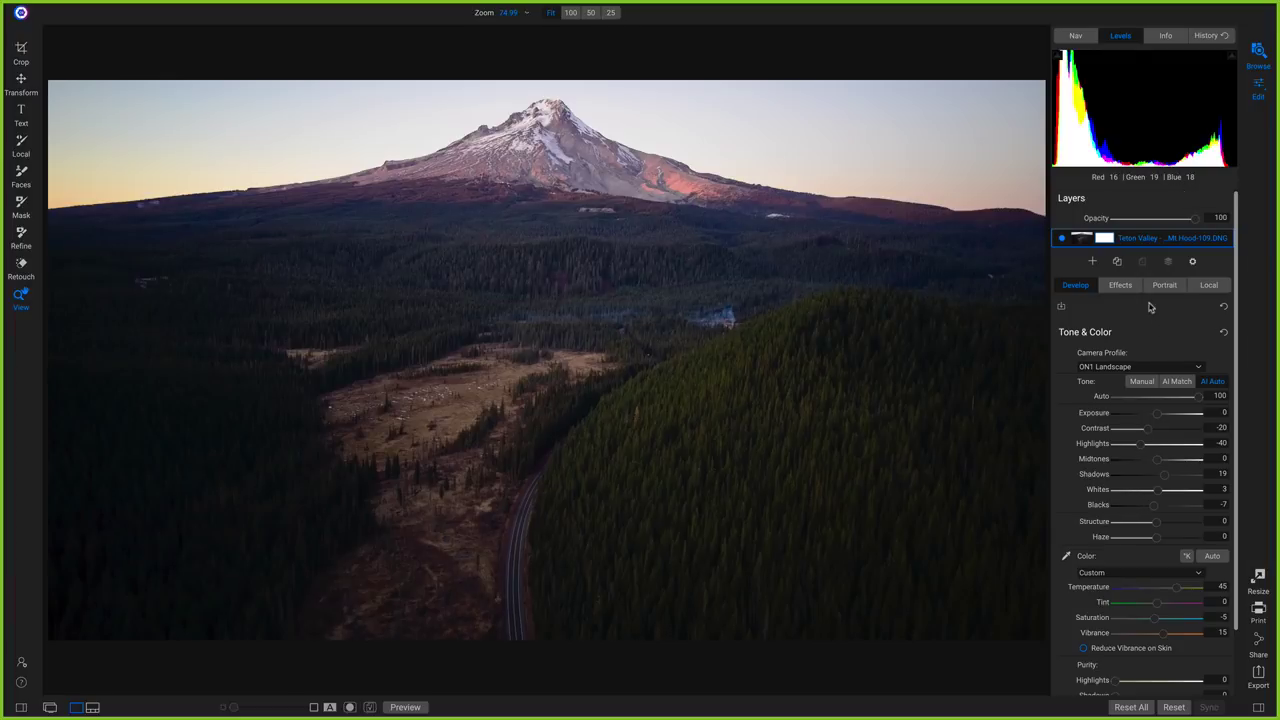
Add a Dynamic Contrast filter to the mountain photo
left_click(1122, 286)
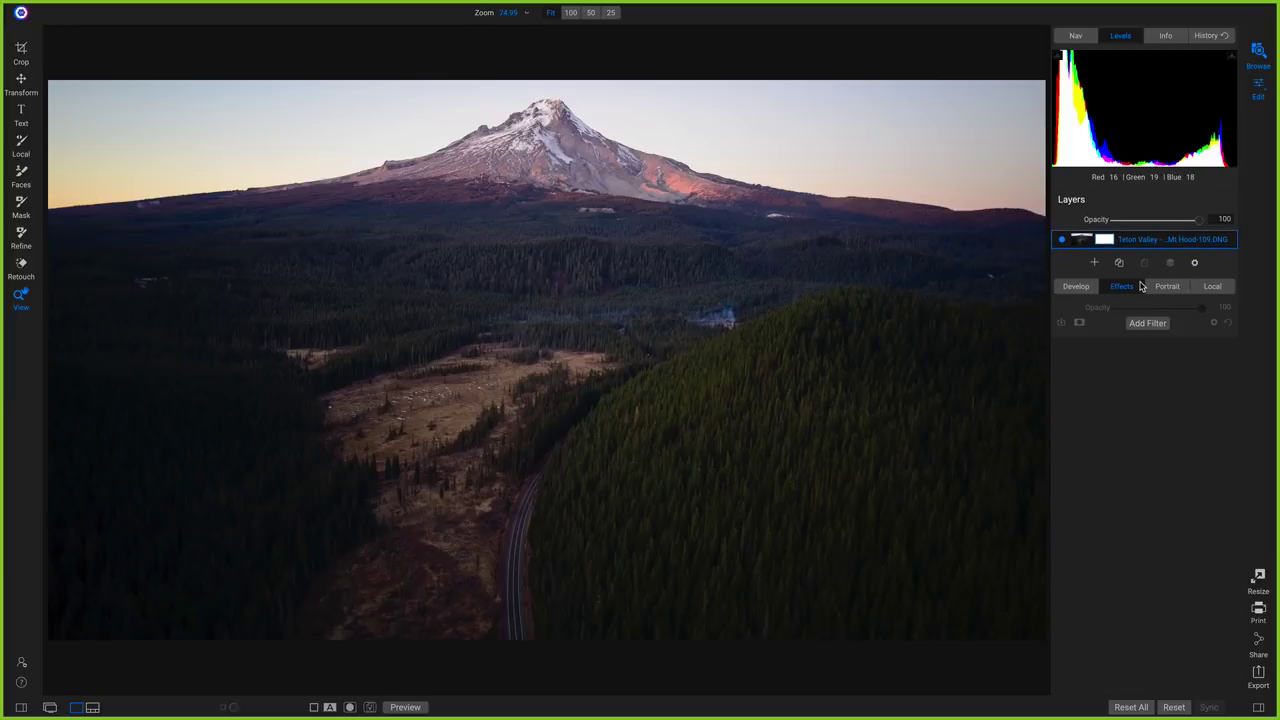
left_click(1146, 324)
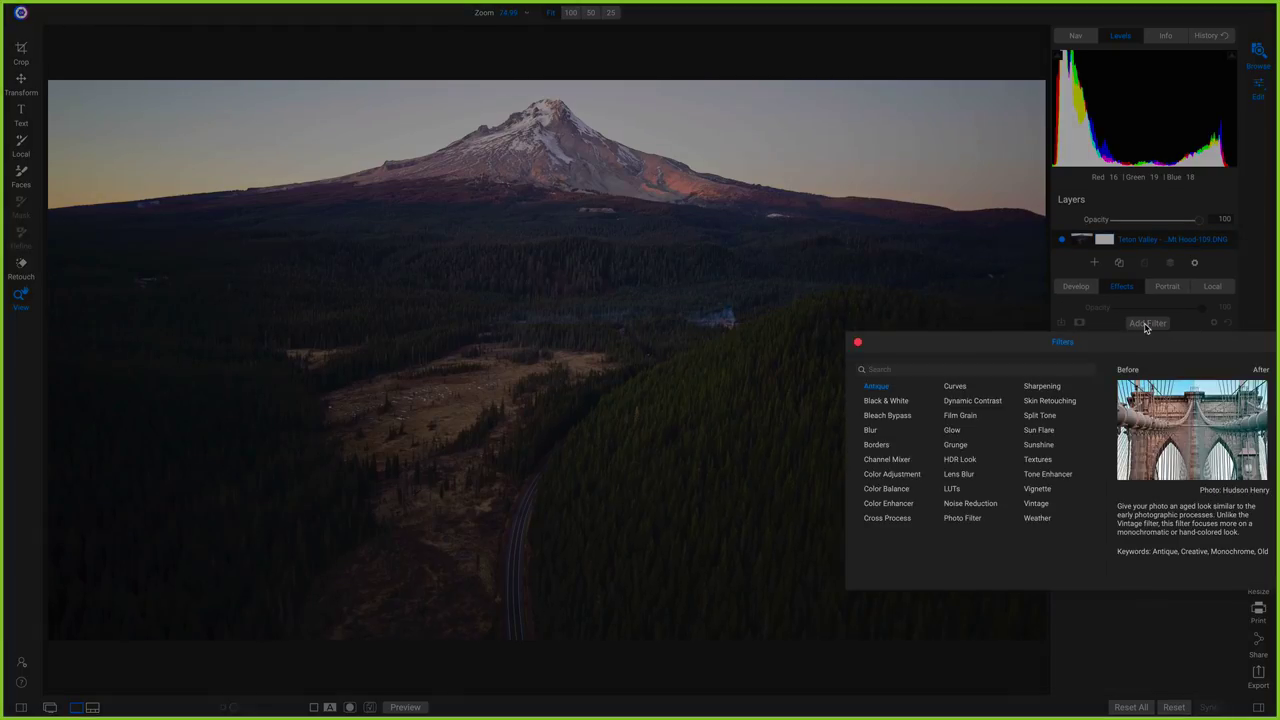
left_click(983, 400)
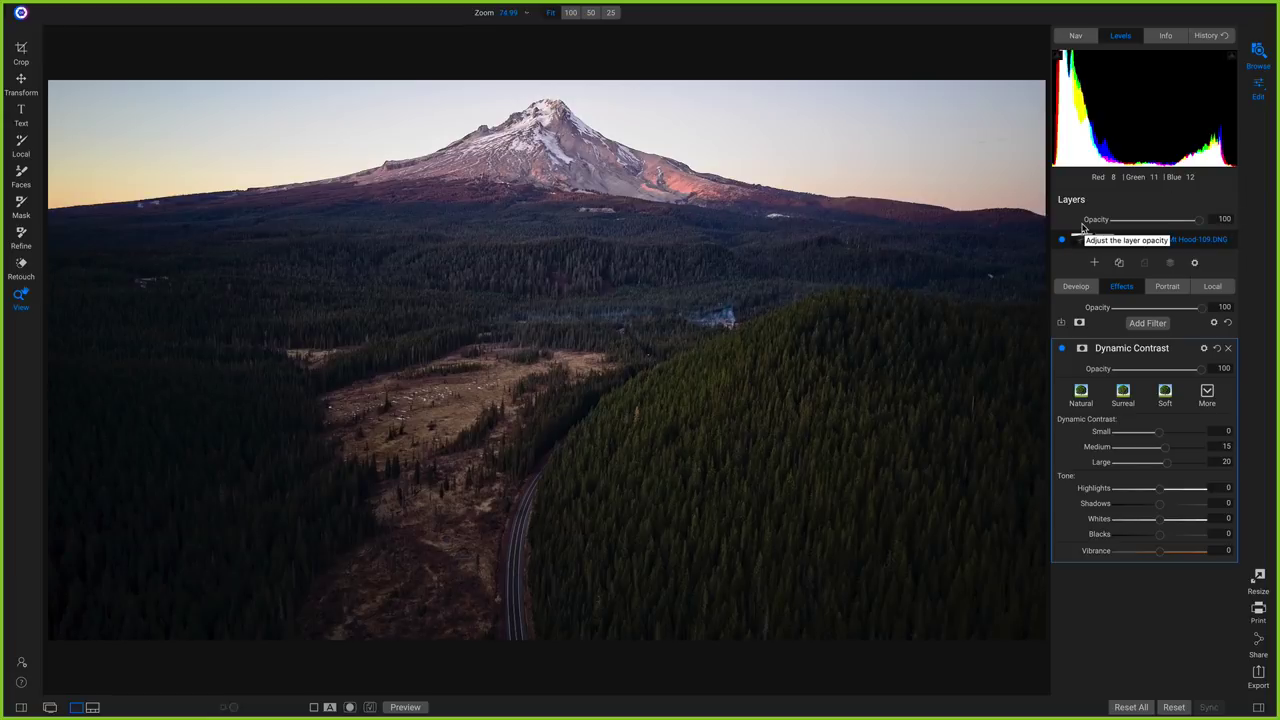
Add Skies49.jpg from the Skies textures of Extras 2020 as a new layer above the mountain photo
left_click(1095, 265)
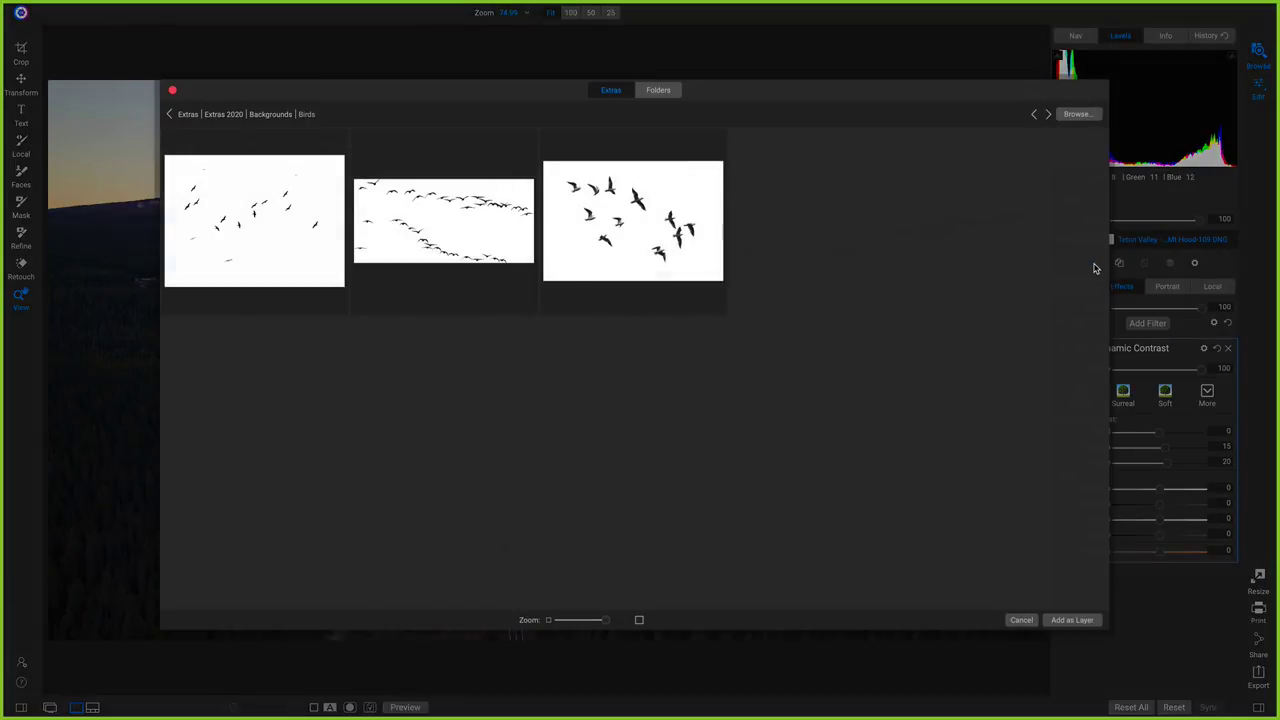
left_click(234, 115)
left_click(189, 116)
double_click(397, 185)
left_click(818, 204)
double_click(818, 204)
left_click(421, 390)
double_click(421, 390)
scroll(515, 275, "down", 10)
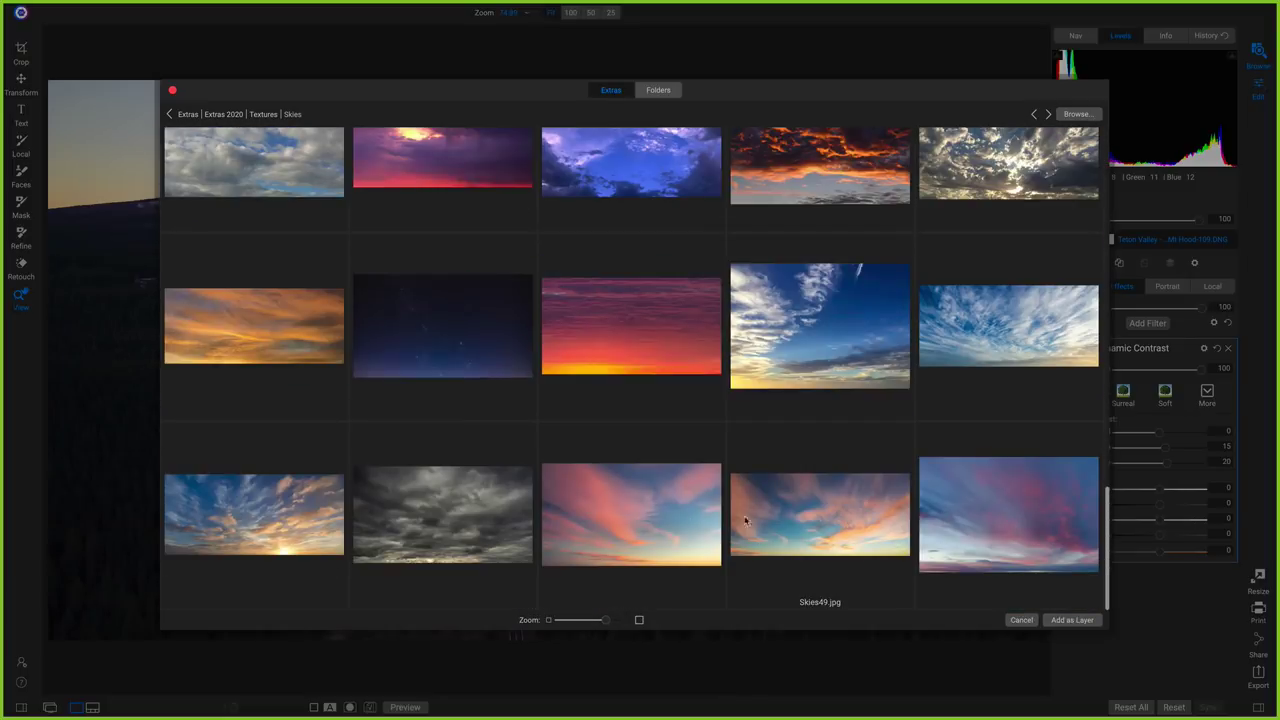
left_click(811, 514)
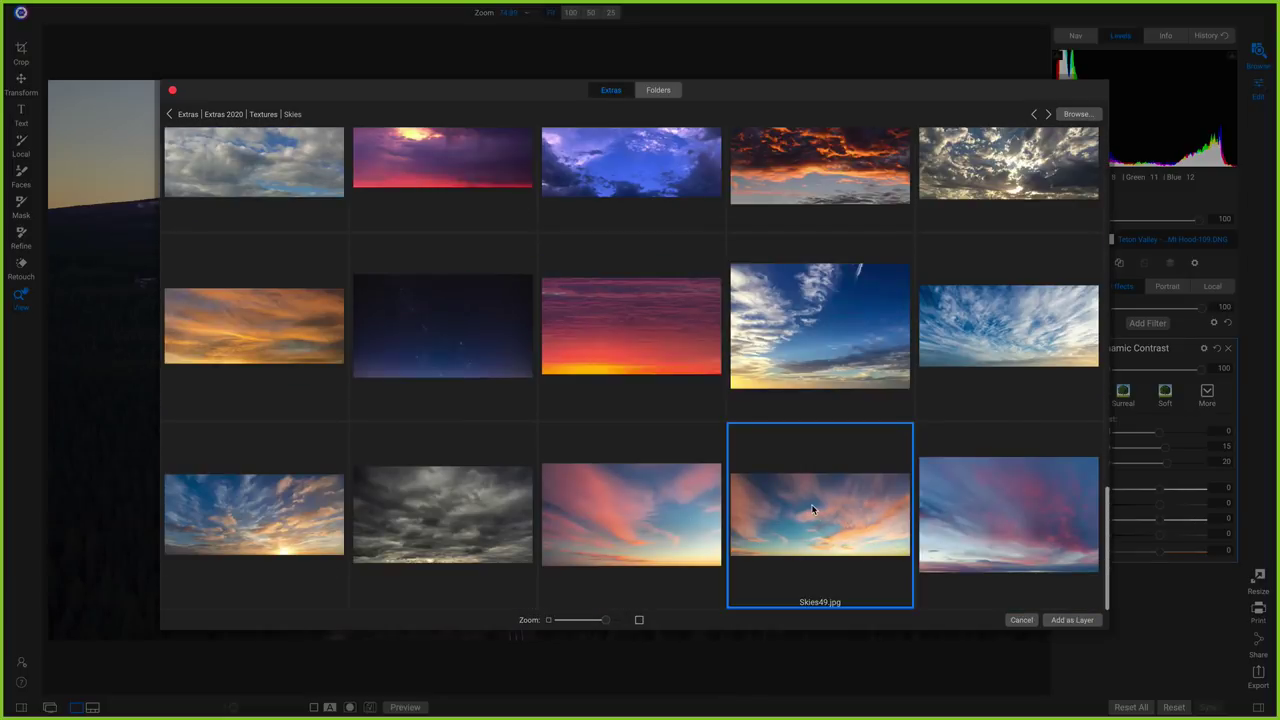
double_click(812, 511)
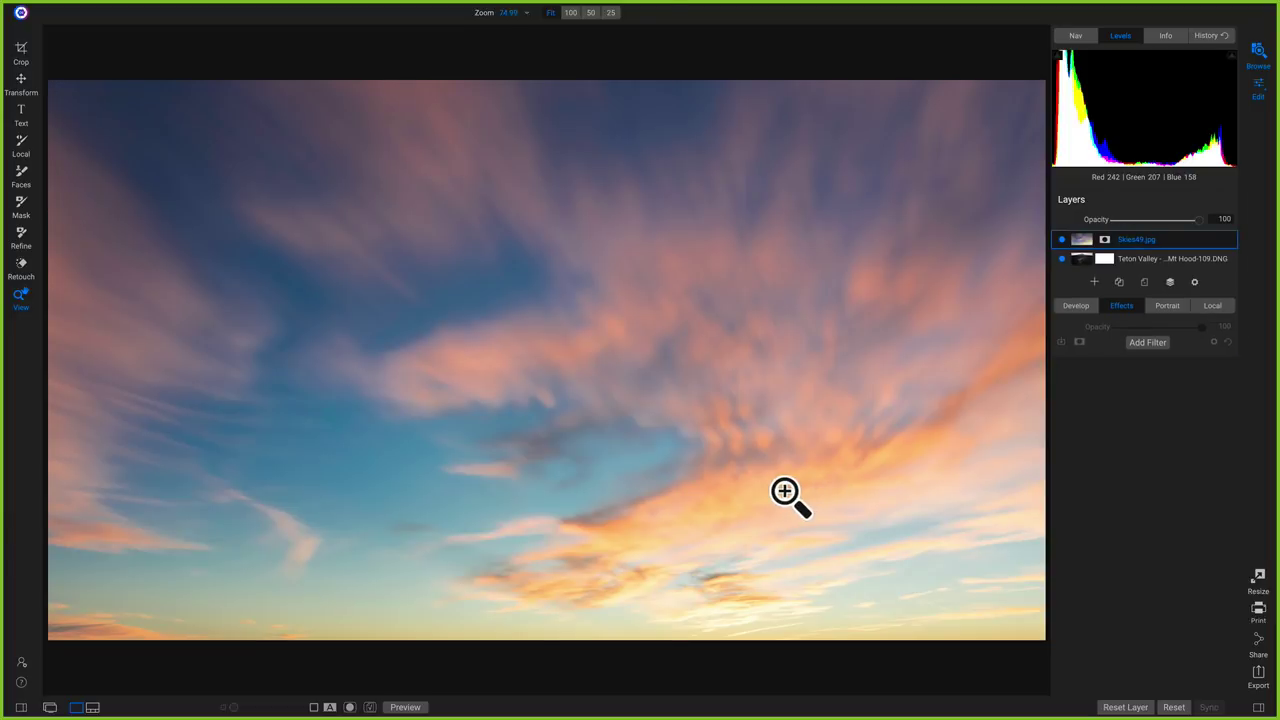
Move the sky layer up until its lower edge meets the horizon, and set its opacity to 55 to see the mountain
key("v")
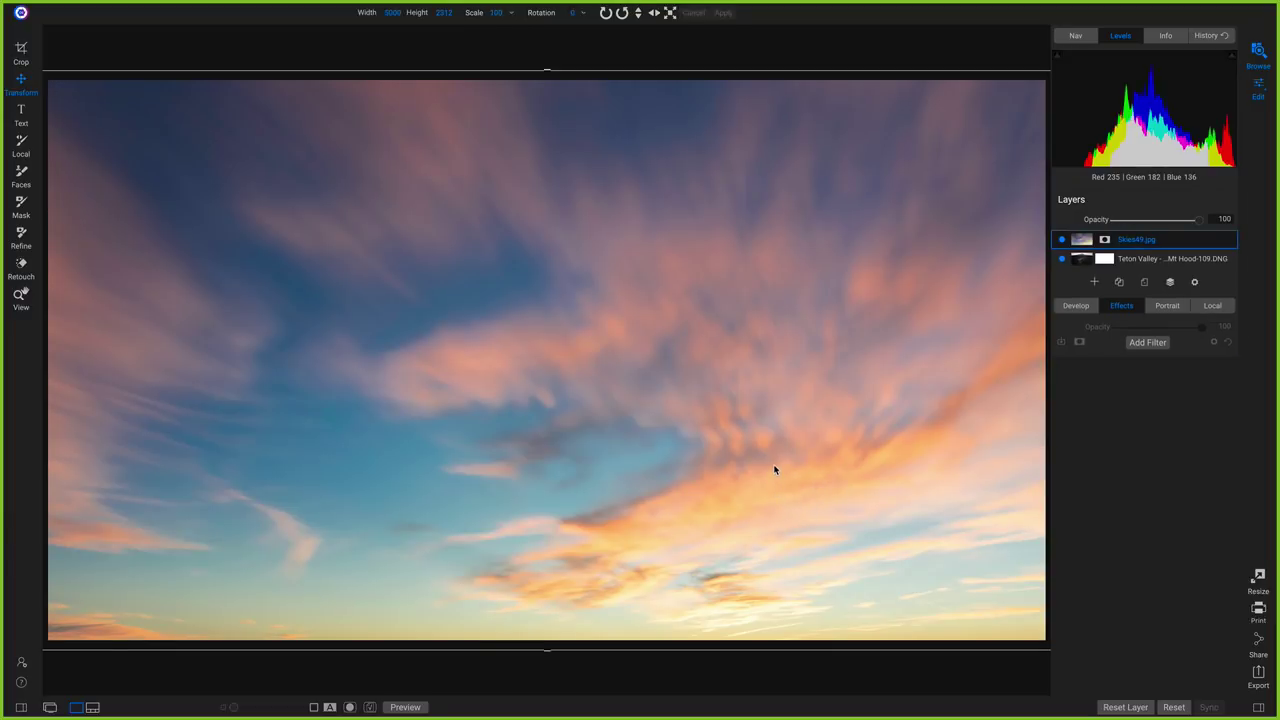
left_click_drag(776, 471, 706, 194)
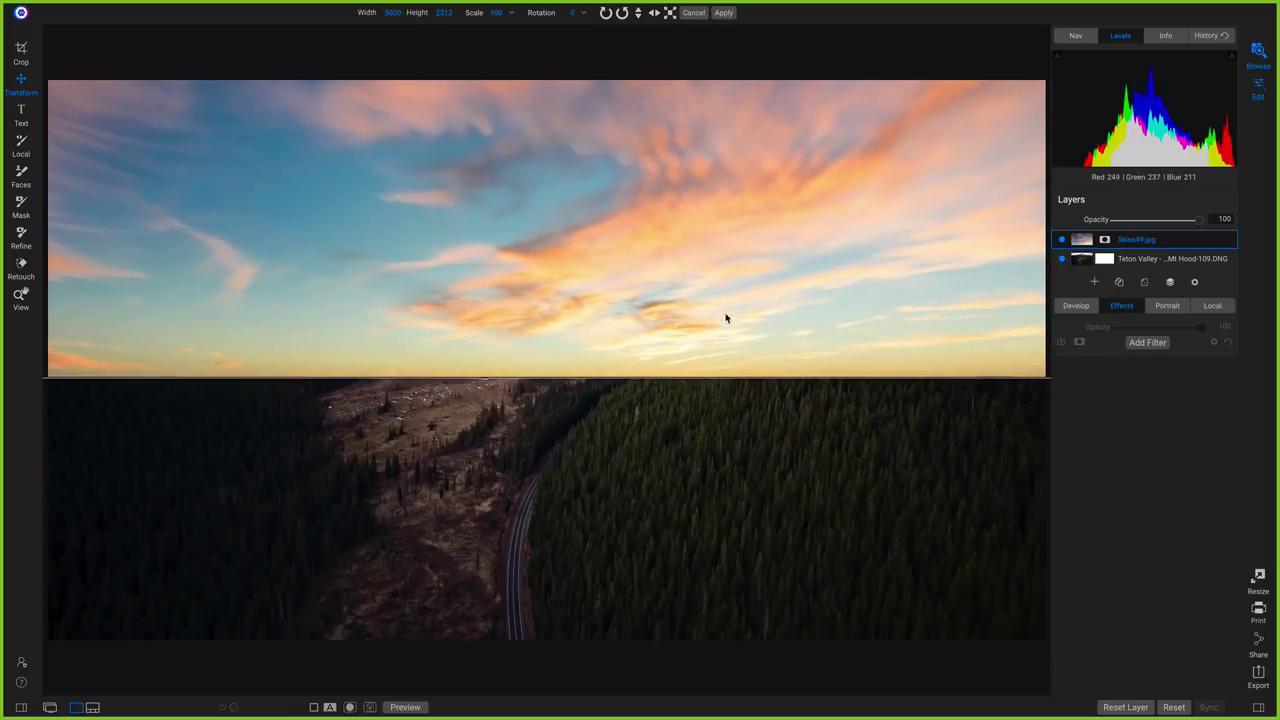
left_click_drag(727, 325, 763, 160)
left_click_drag(1199, 220, 1131, 220)
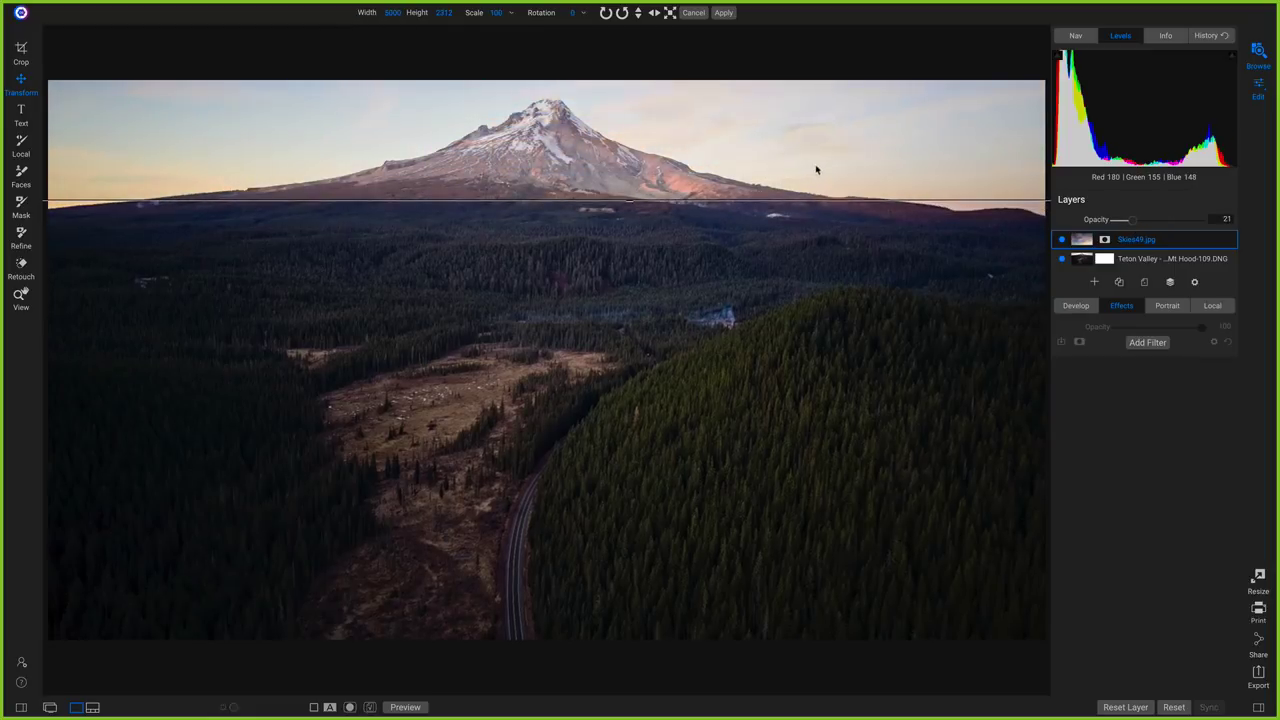
left_click_drag(1124, 219, 1160, 220)
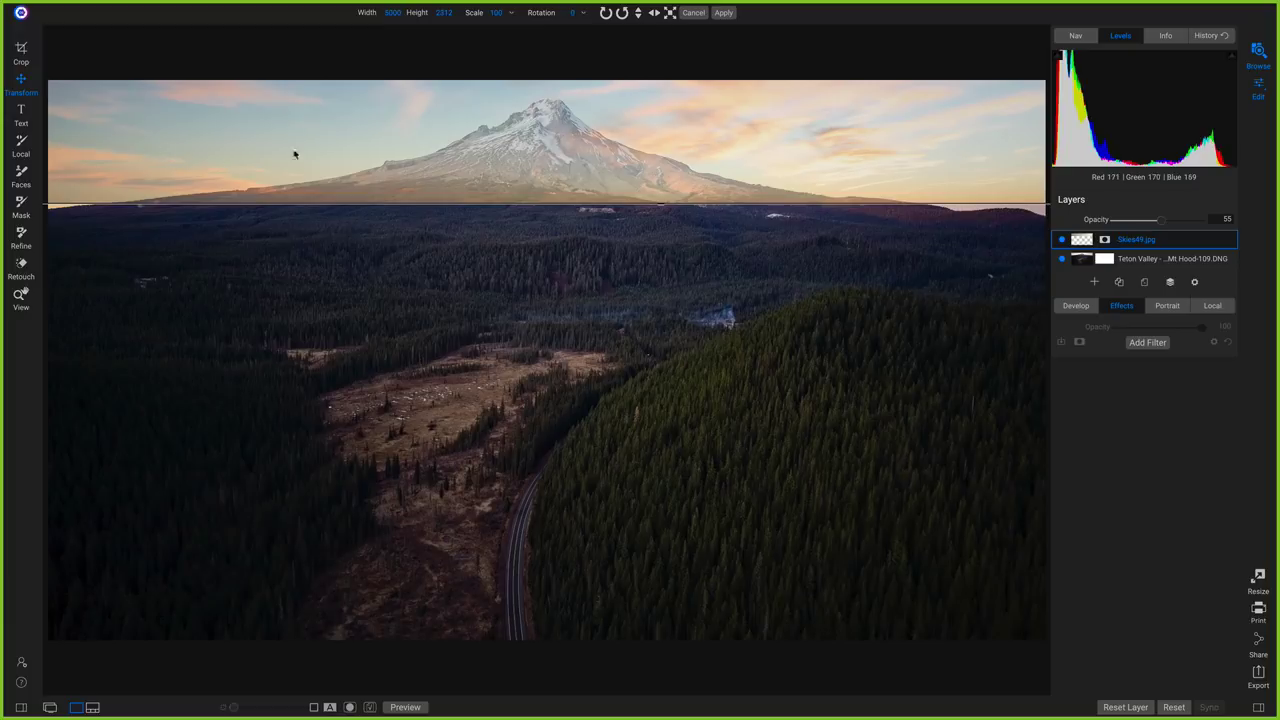
Flip the sky layer horizontally, reposition it with its lower edge just below the horizon, and set its opacity to 100
left_click(653, 13)
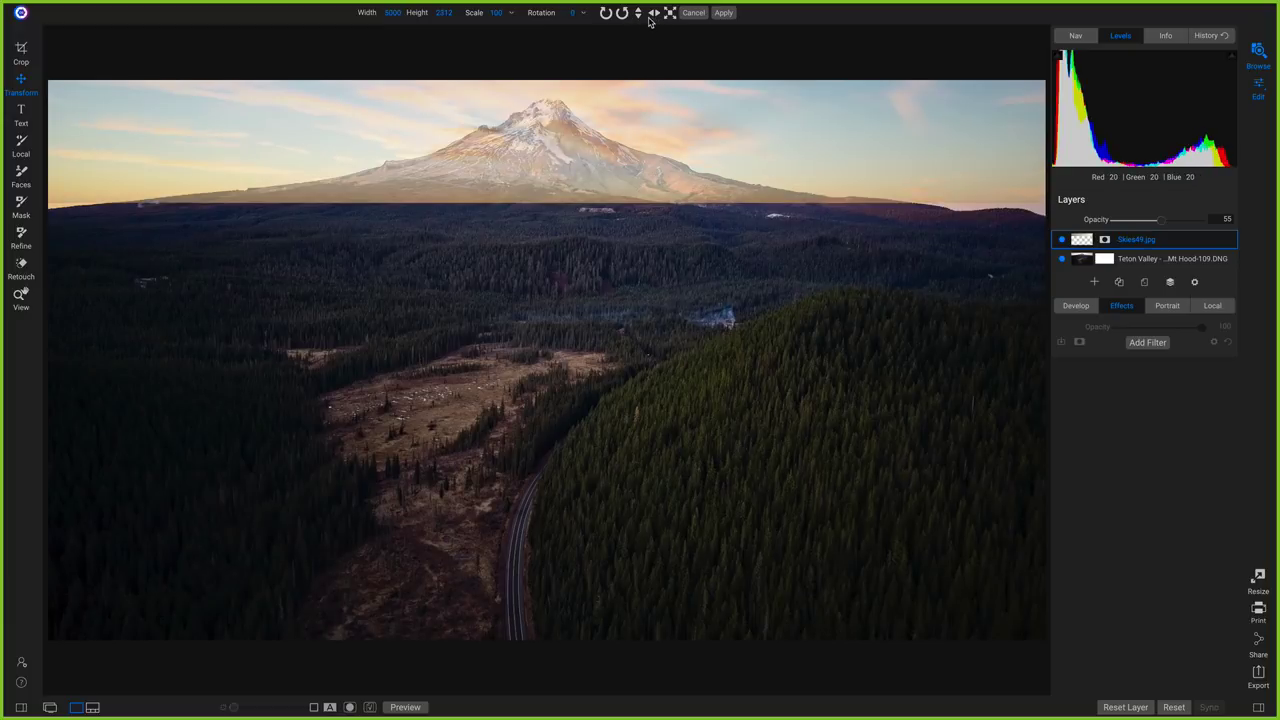
left_click_drag(600, 120, 406, 117)
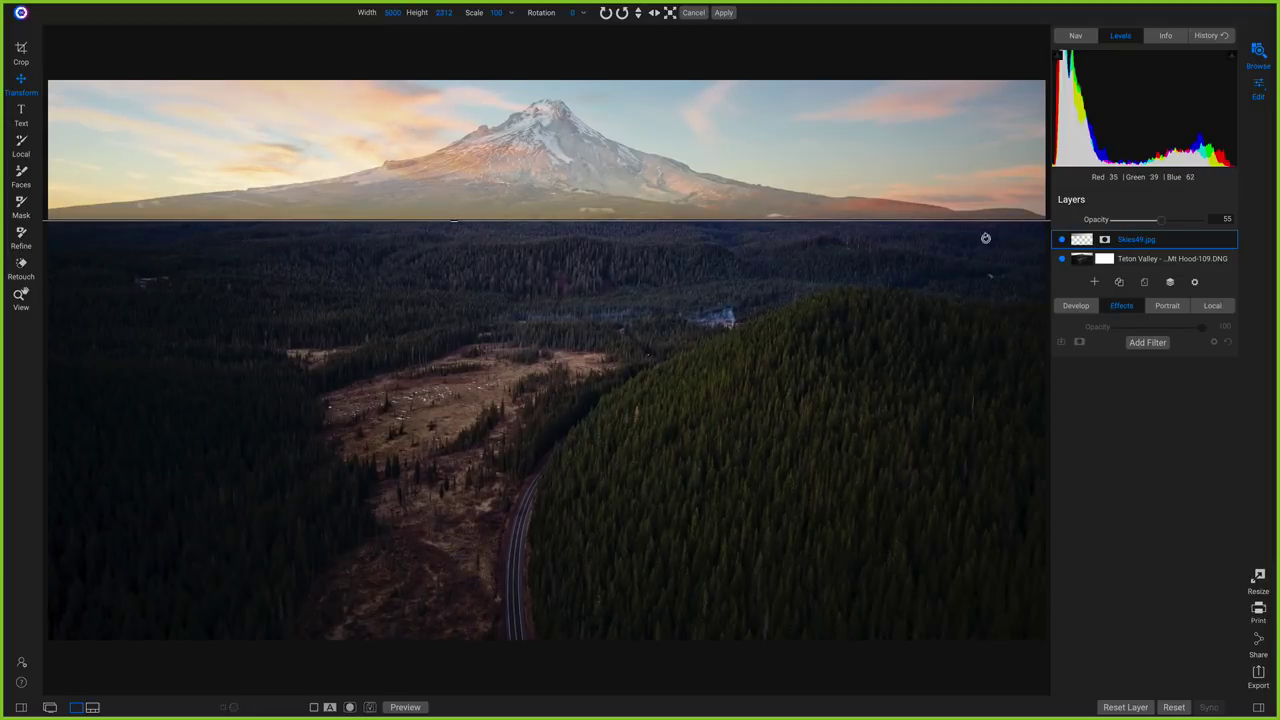
left_click_drag(1157, 221, 1204, 222)
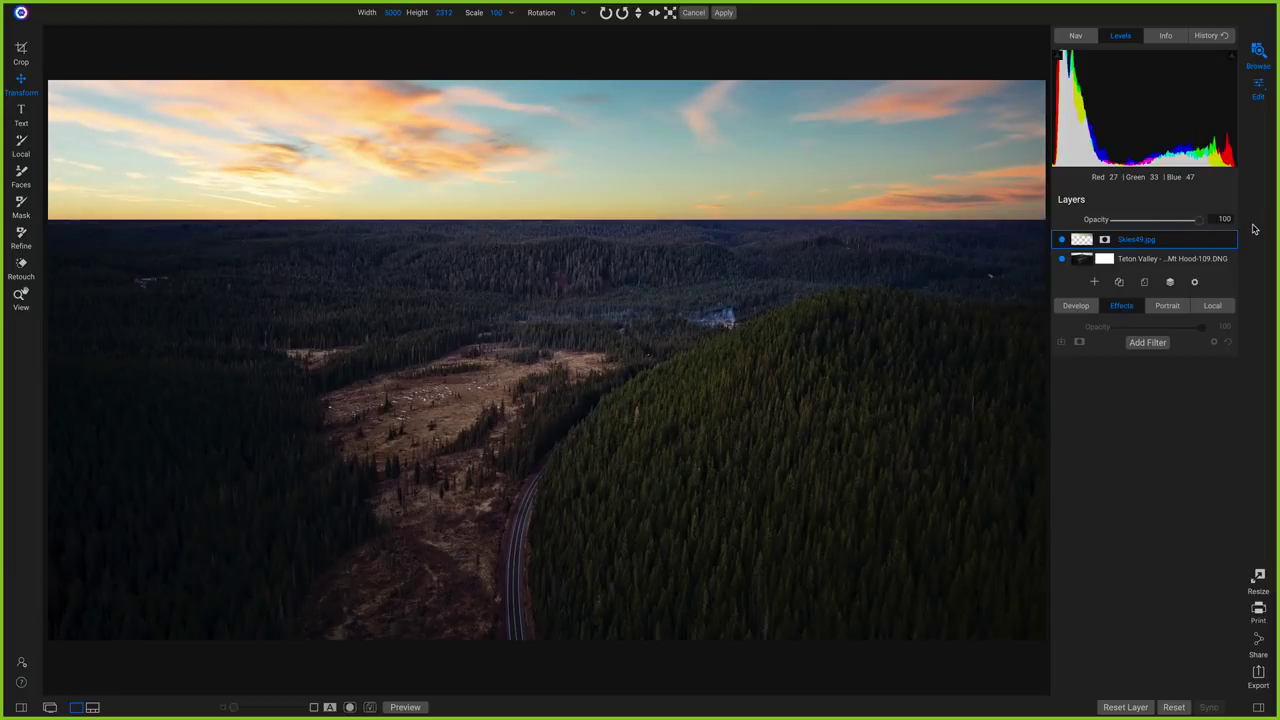
Rename the mountain photo's layer to base and place the Skies49.jpg layer beneath it
double_click(1137, 259)
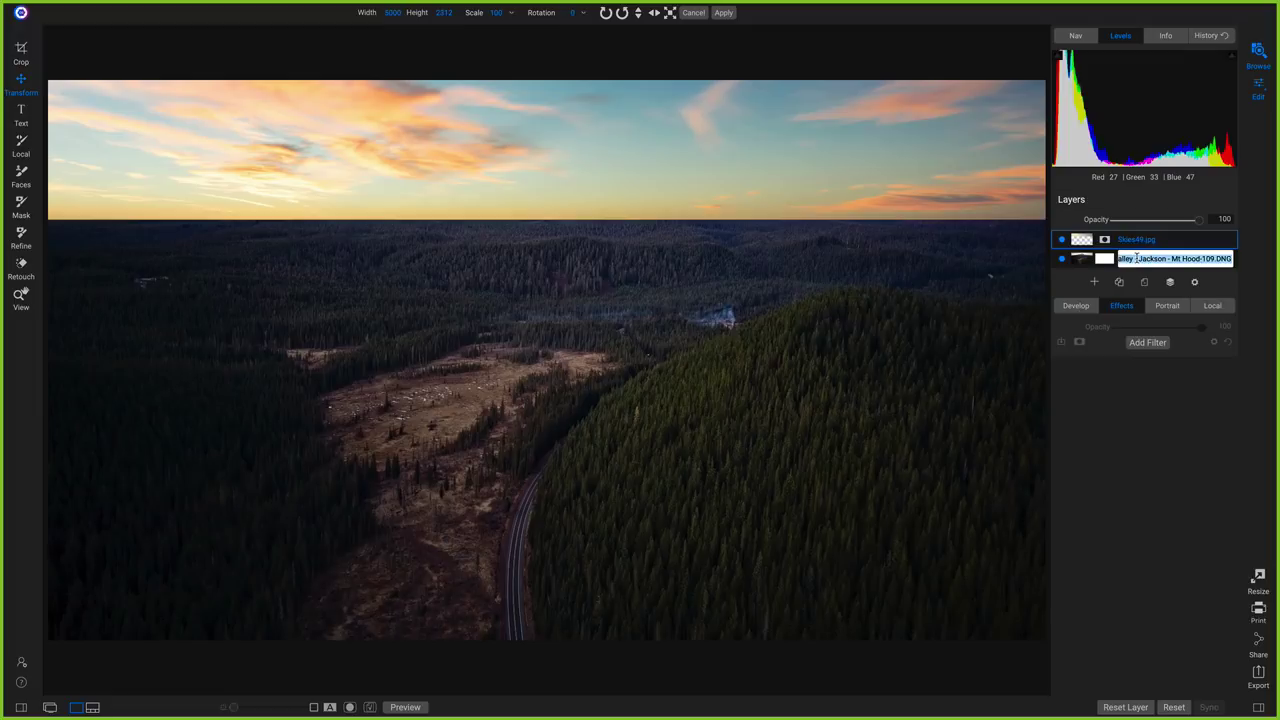
type("base")
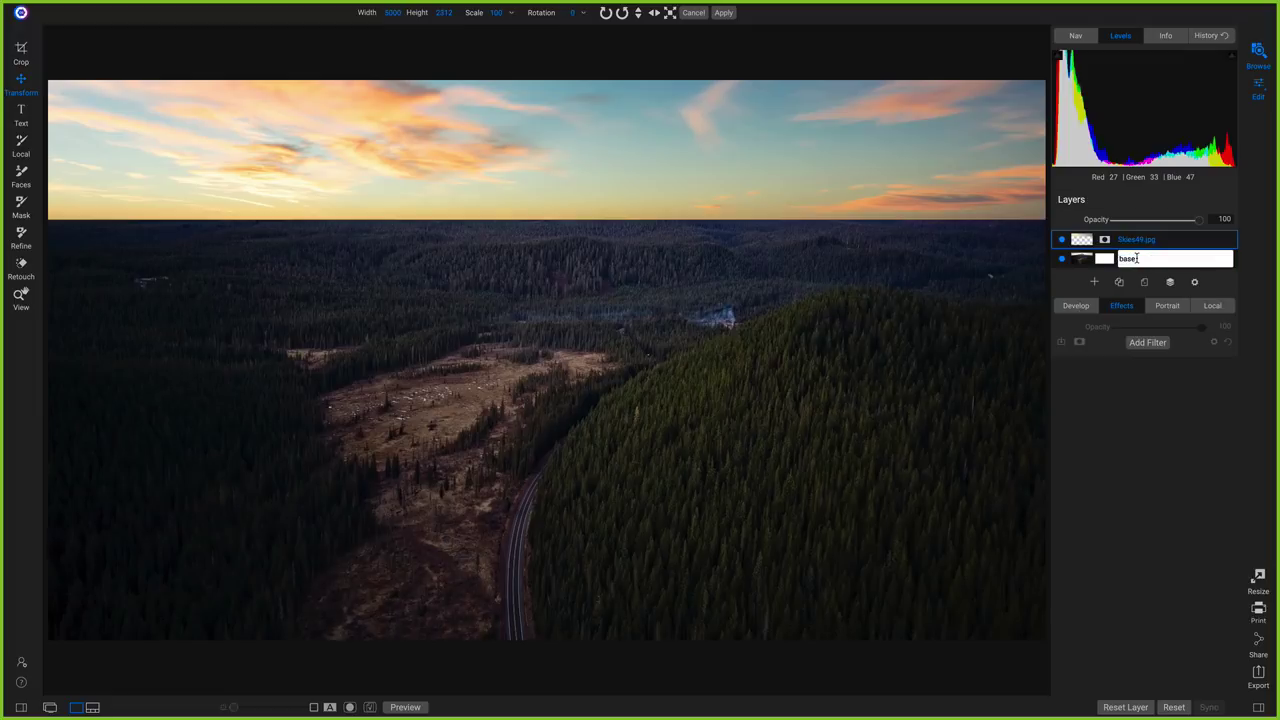
key("Return")
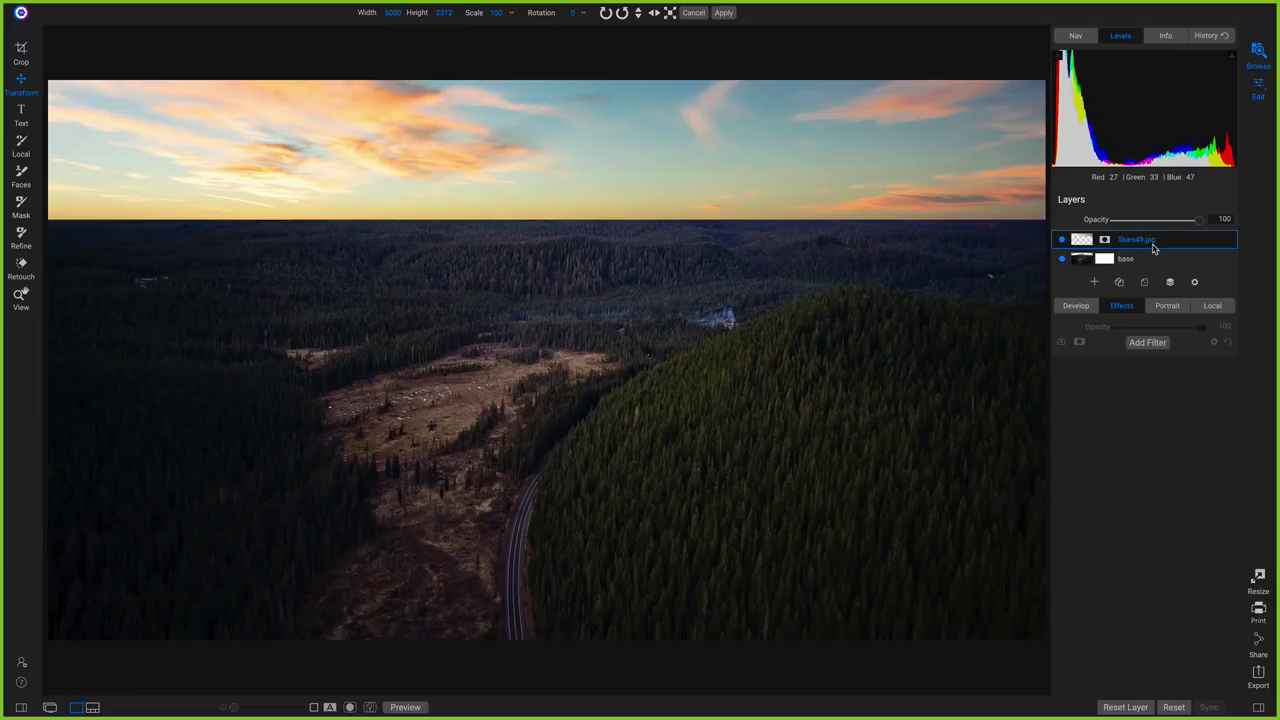
left_click_drag(1154, 240, 1154, 268)
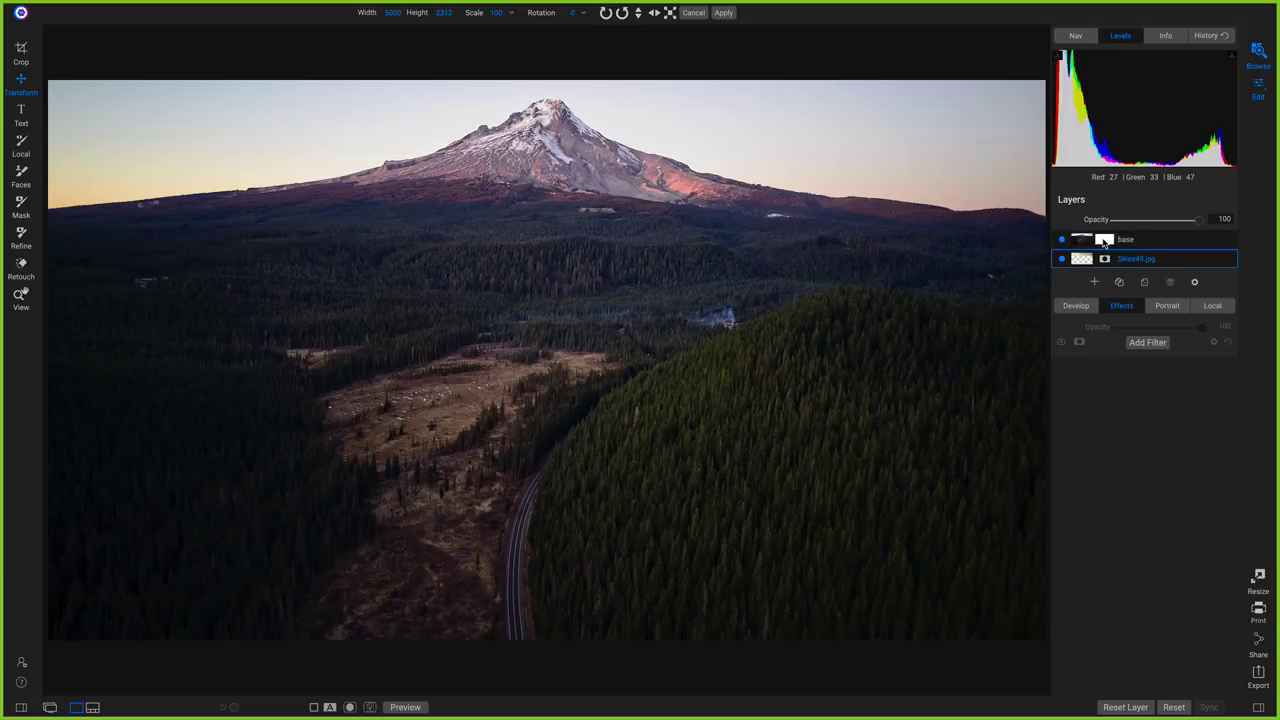
Paint the sky out of the base layer's mask along the mountain and horizon with an edge-aware brush of size 600
left_click(1105, 240)
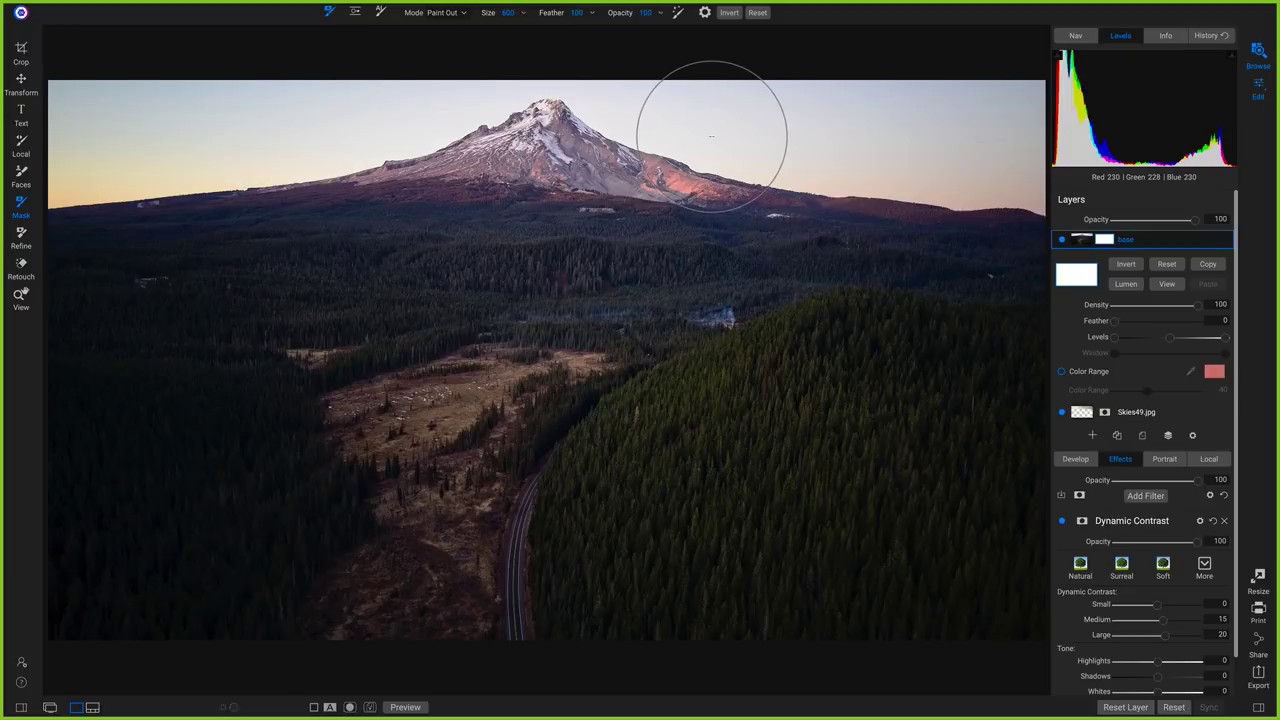
left_click(677, 13)
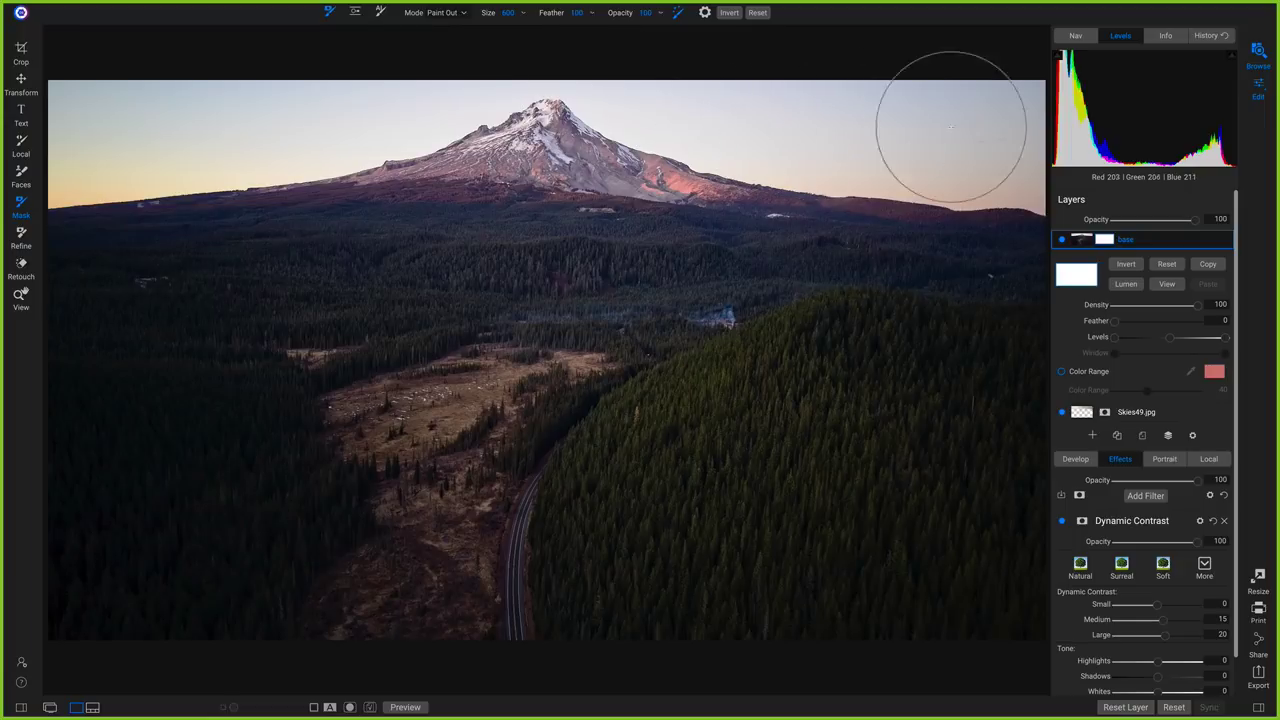
left_click(1001, 131)
mouse_move(1001, 131)
left_mouse_down()
mouse_move(844, 131)
mouse_move(814, 111)
mouse_move(906, 106)
mouse_move(1009, 129)
mouse_move(1036, 155)
mouse_move(1025, 177)
mouse_move(1000, 178)
mouse_move(1031, 185)
mouse_move(1042, 205)
mouse_move(800, 181)
mouse_move(654, 119)
mouse_move(658, 108)
mouse_move(790, 100)
mouse_move(582, 72)
left_mouse_up()
mouse_move(521, 63)
left_mouse_down()
mouse_move(370, 110)
mouse_move(540, 93)
mouse_move(562, 98)
mouse_move(541, 113)
mouse_move(576, 104)
mouse_move(610, 121)
mouse_move(559, 75)
mouse_move(528, 73)
mouse_move(481, 79)
mouse_move(433, 139)
mouse_move(453, 127)
mouse_move(206, 147)
mouse_move(446, 79)
mouse_move(42, 100)
mouse_move(87, 82)
mouse_move(70, 157)
mouse_move(93, 167)
mouse_move(345, 156)
mouse_move(62, 193)
left_mouse_up()
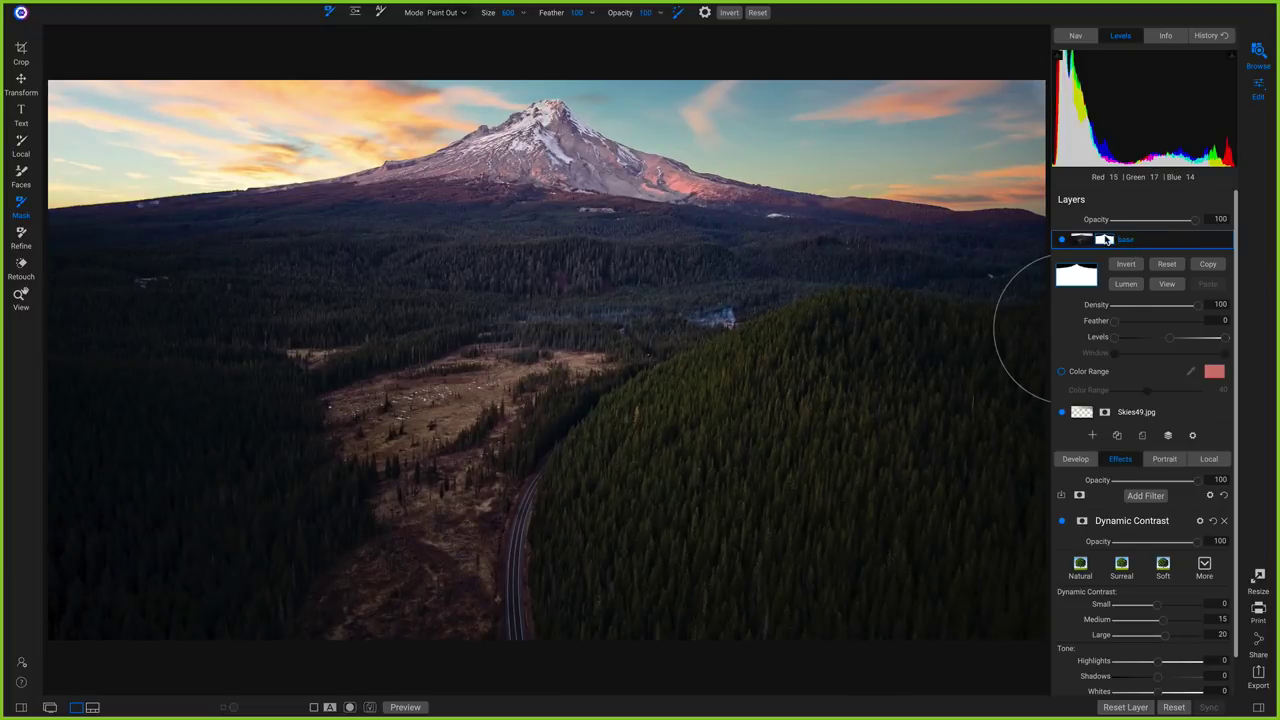
View the base layer's mask and paint the dark spots on the mountain peak back in with smaller brushes of size 60 and 15
left_click(1166, 285)
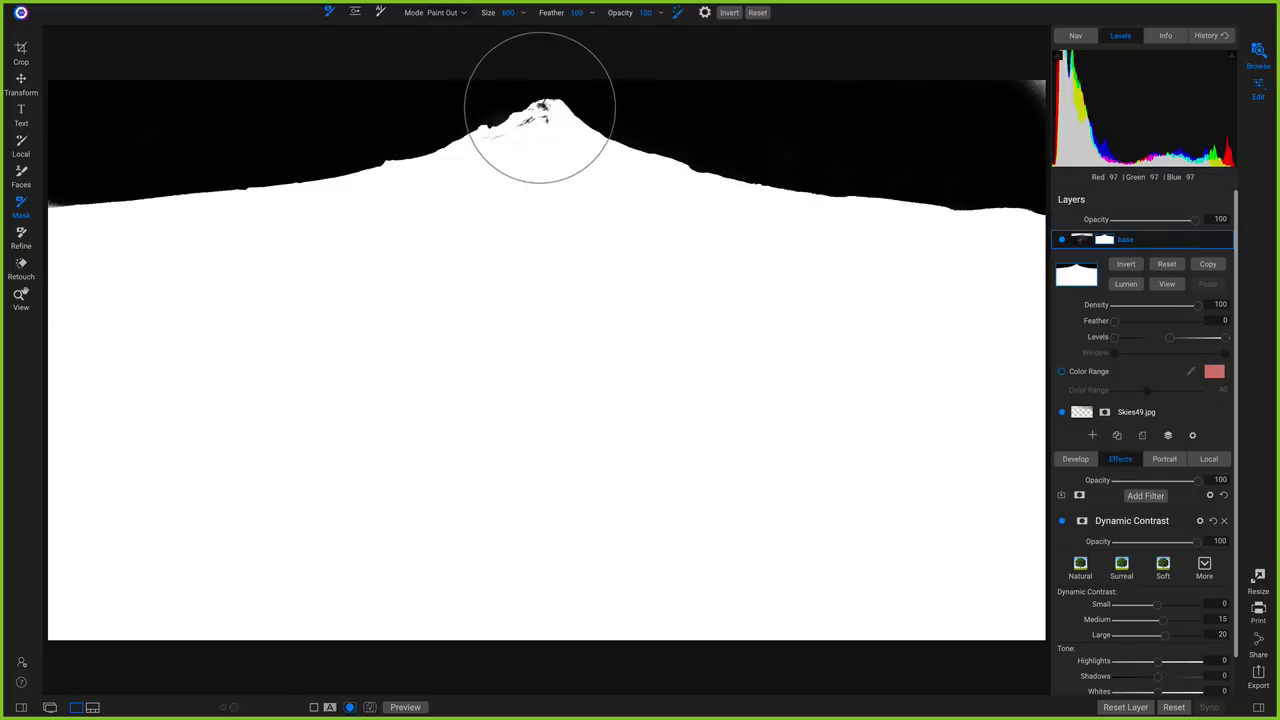
key("bracketleft")
key("bracketleft")
key("bracketleft")
key("bracketleft")
key("bracketleft")
key("bracketleft")
key("bracketleft")
key("bracketleft")
key("bracketleft")
key("bracketleft")
key("bracketleft")
key("bracketleft")
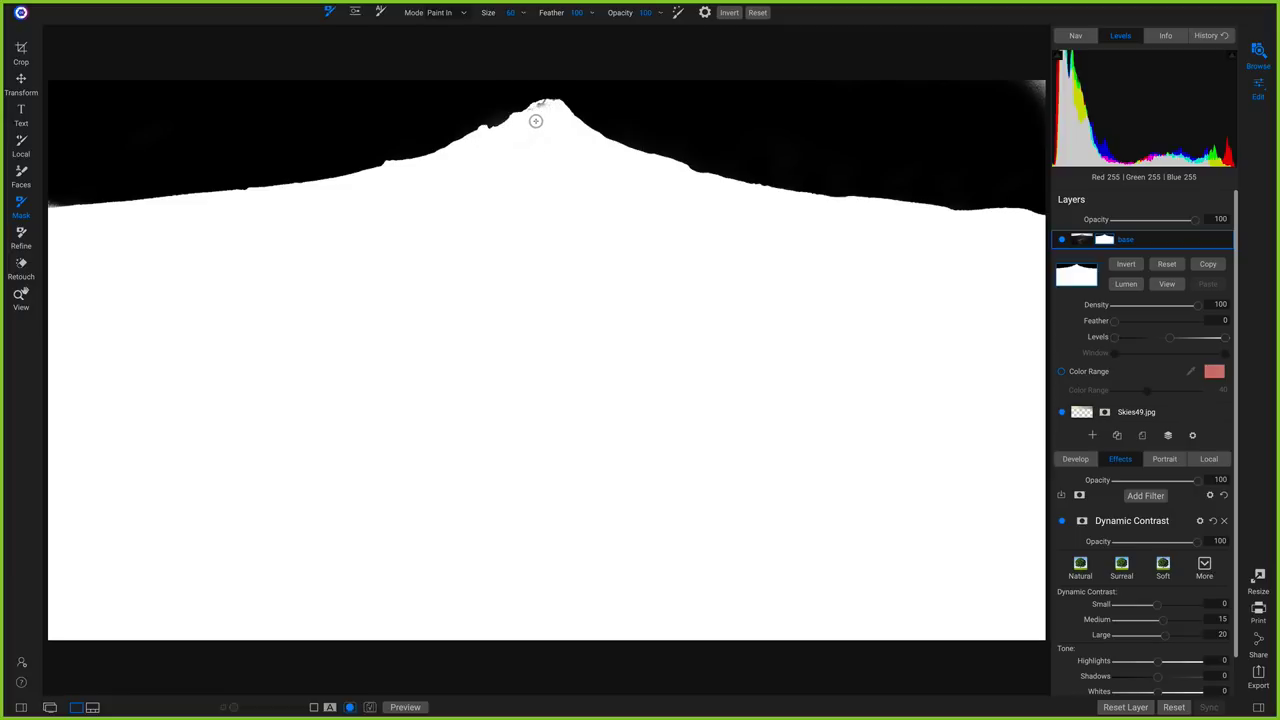
key("bracketright")
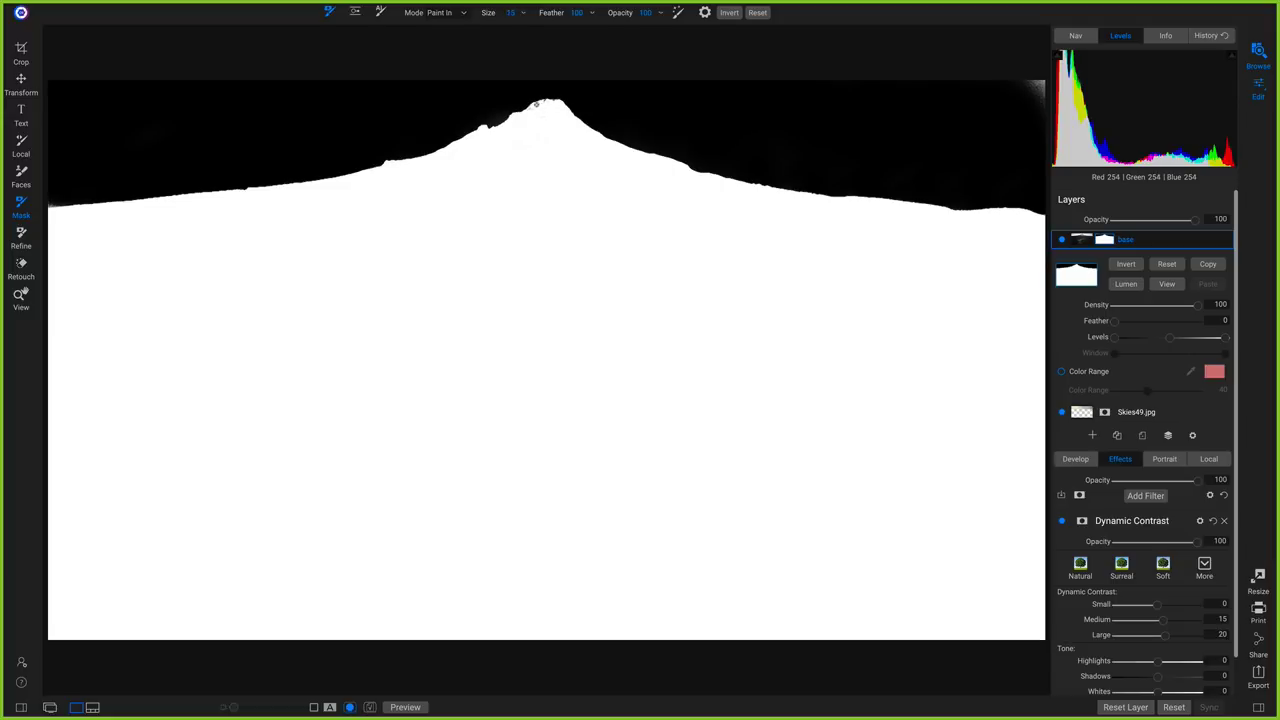
left_click(1176, 237)
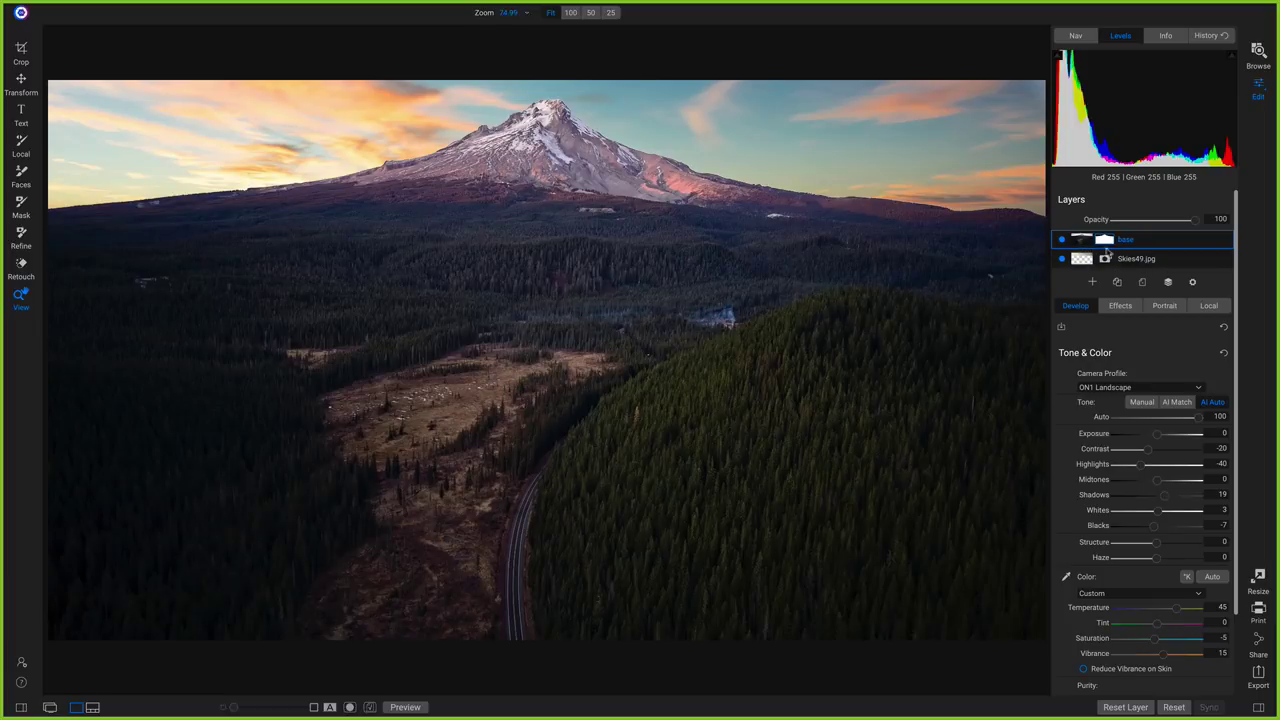
Duplicate the base layer and rename the copy original base
right_click(1146, 244)
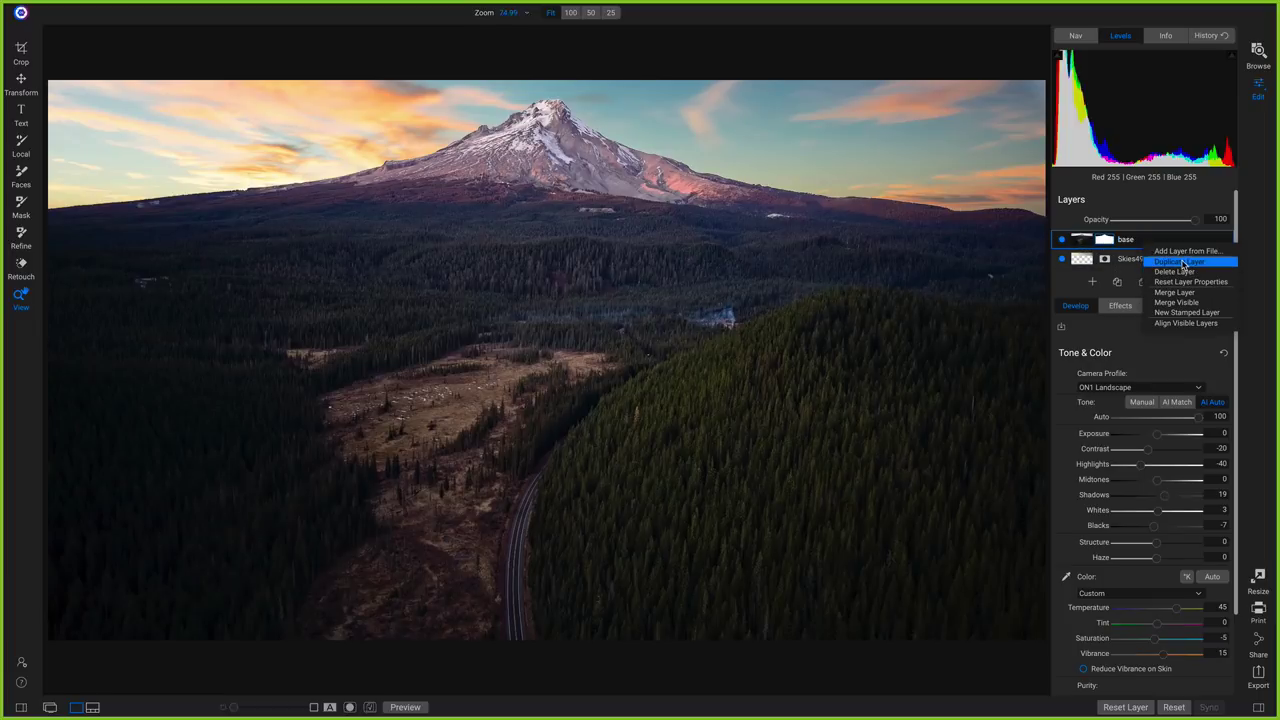
key("Return")
double_click(1147, 242)
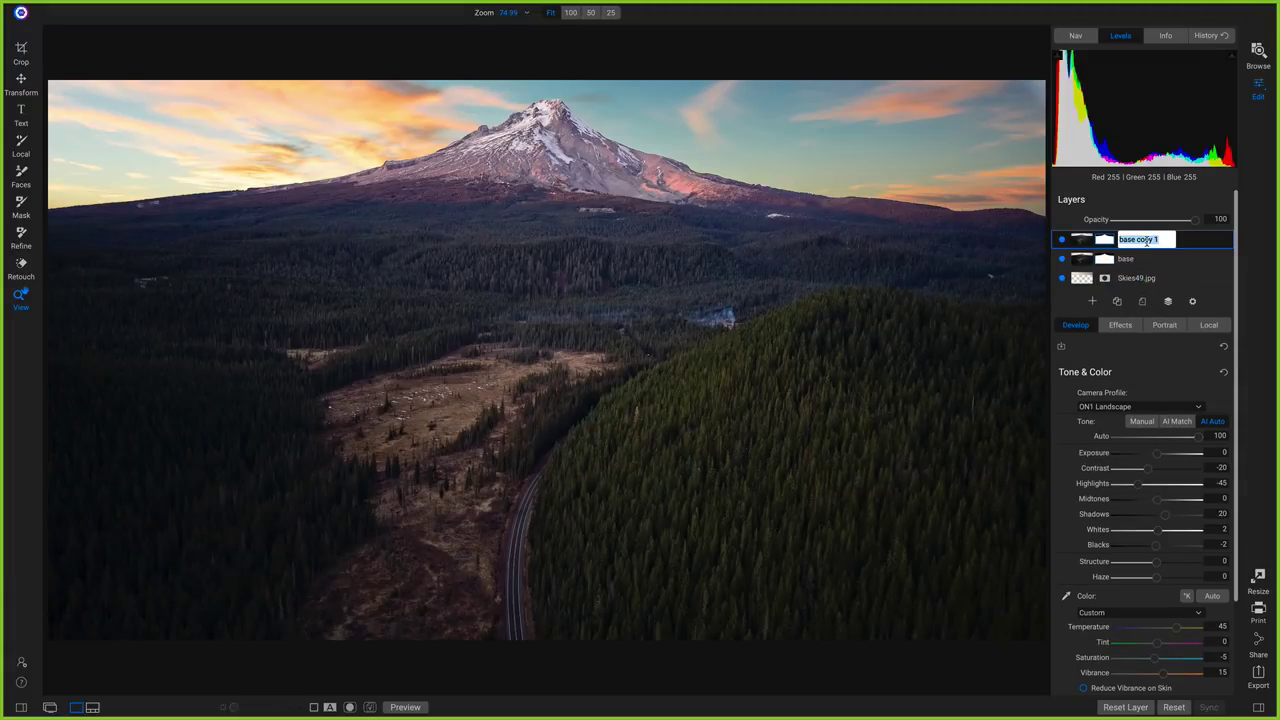
type("original base")
Reset the original base layer's properties to clear its mask, and hide the layer
right_click(1110, 243)
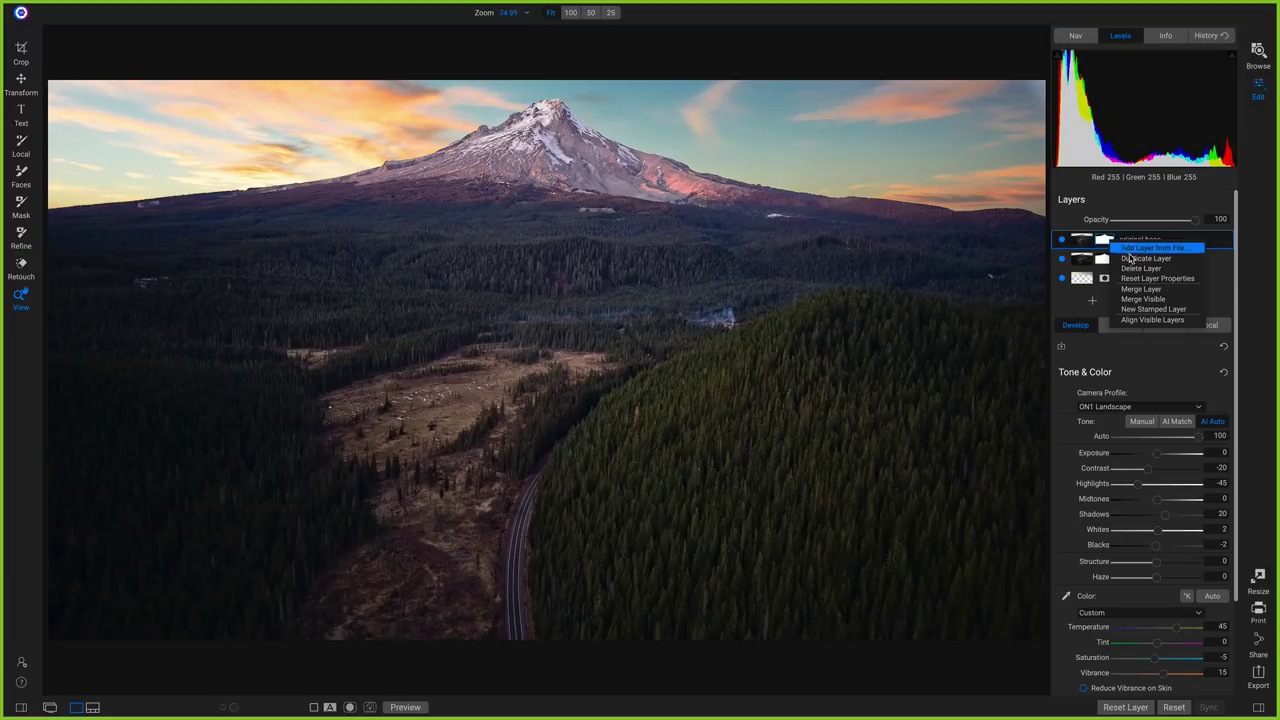
left_click(1133, 281)
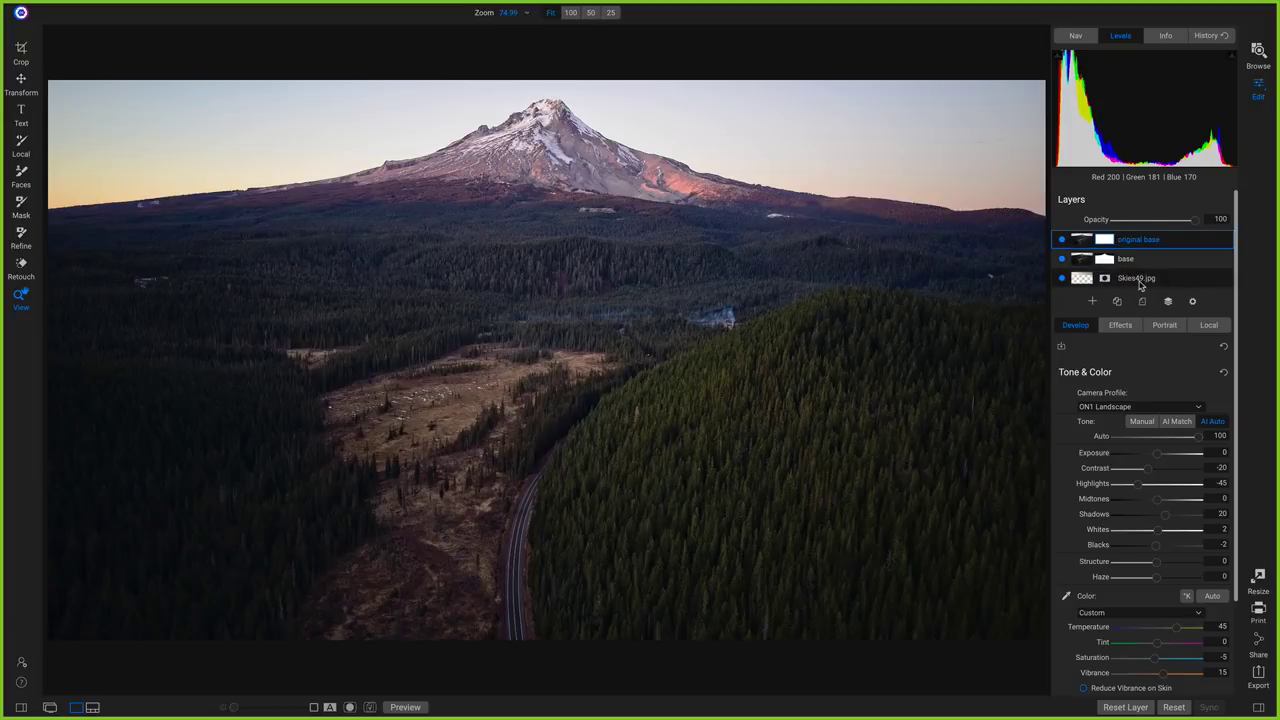
left_click(1062, 239)
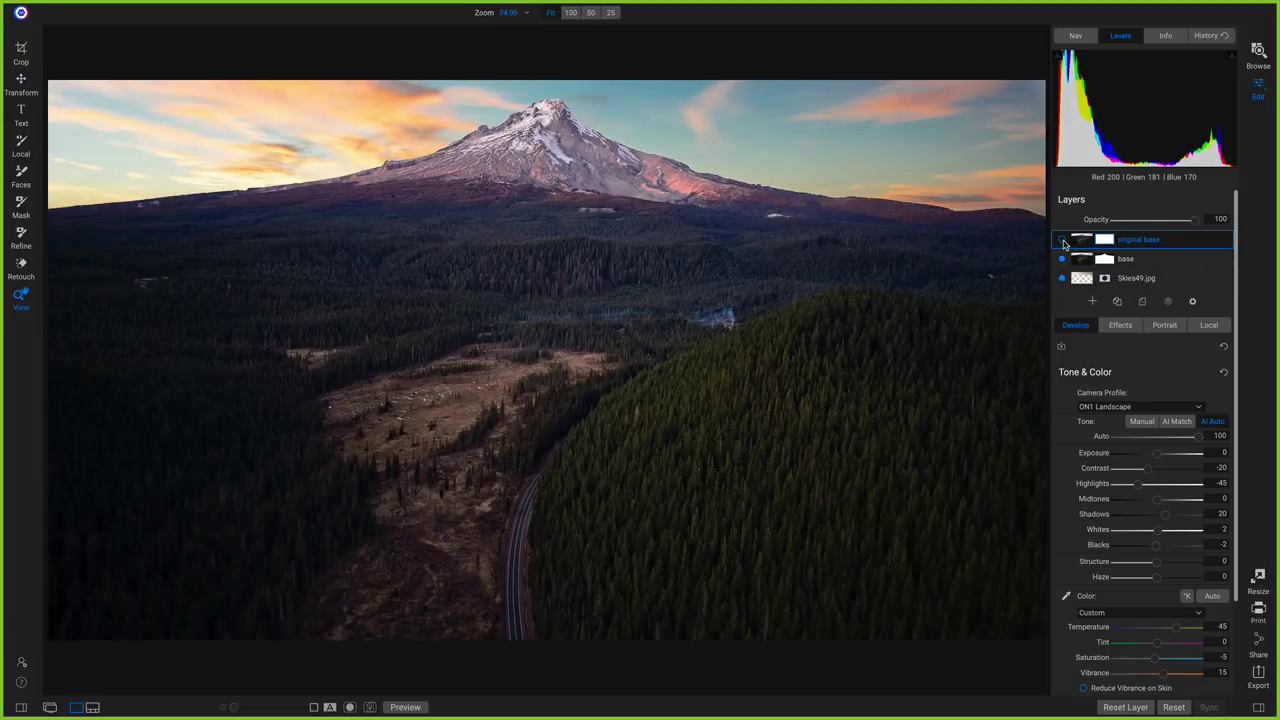
Set the exposure of the Skies49.jpg layer to 0.75
left_click(1150, 278)
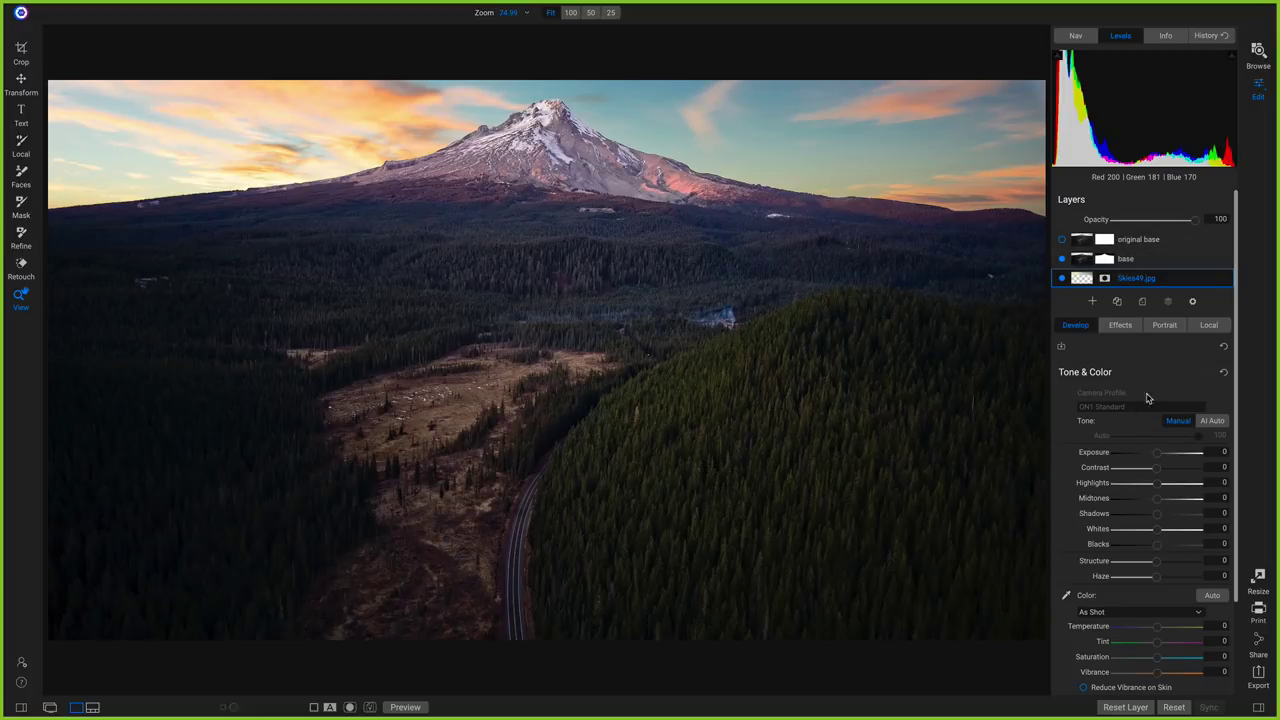
left_click_drag(1160, 459, 1162, 459)
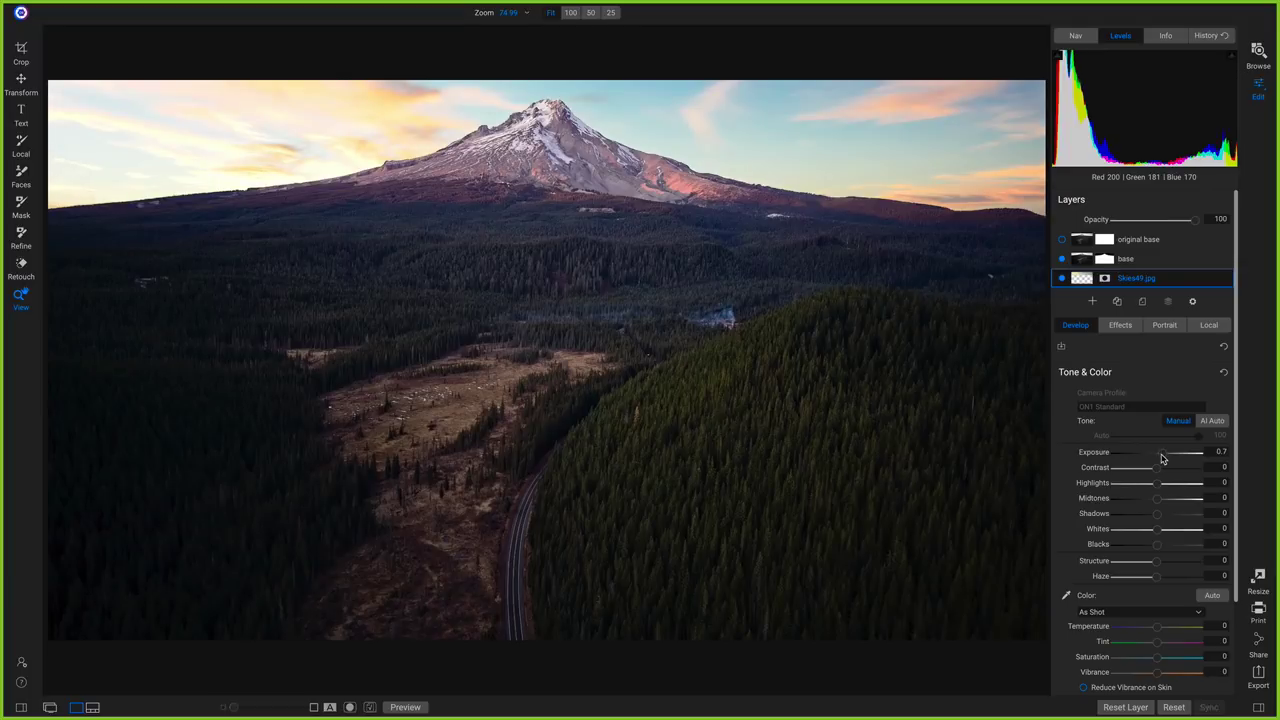
left_click_drag(1165, 459, 1163, 457)
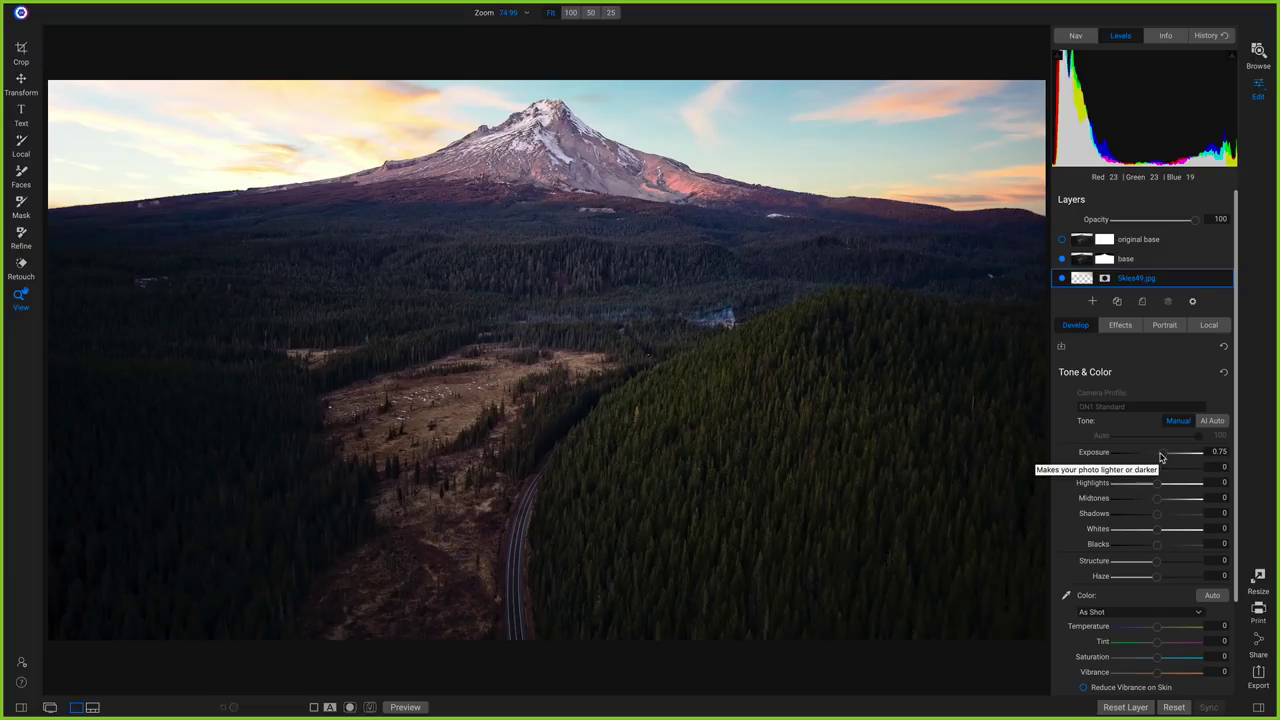
Delete the hidden original base layer
right_click(1147, 237)
left_click(1193, 279)
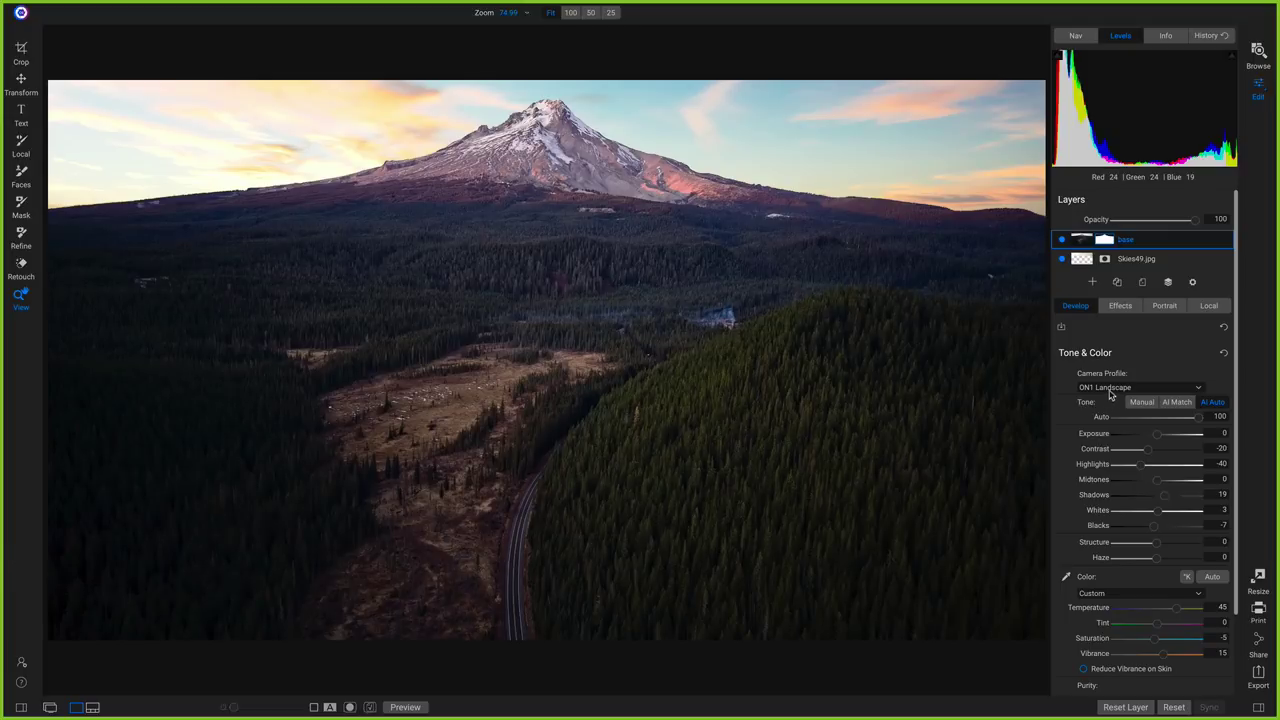
Add a Tone Enhancer filter to the base layer and set its contrast to 9
left_click(1127, 307)
left_click(1121, 309)
left_click(1147, 343)
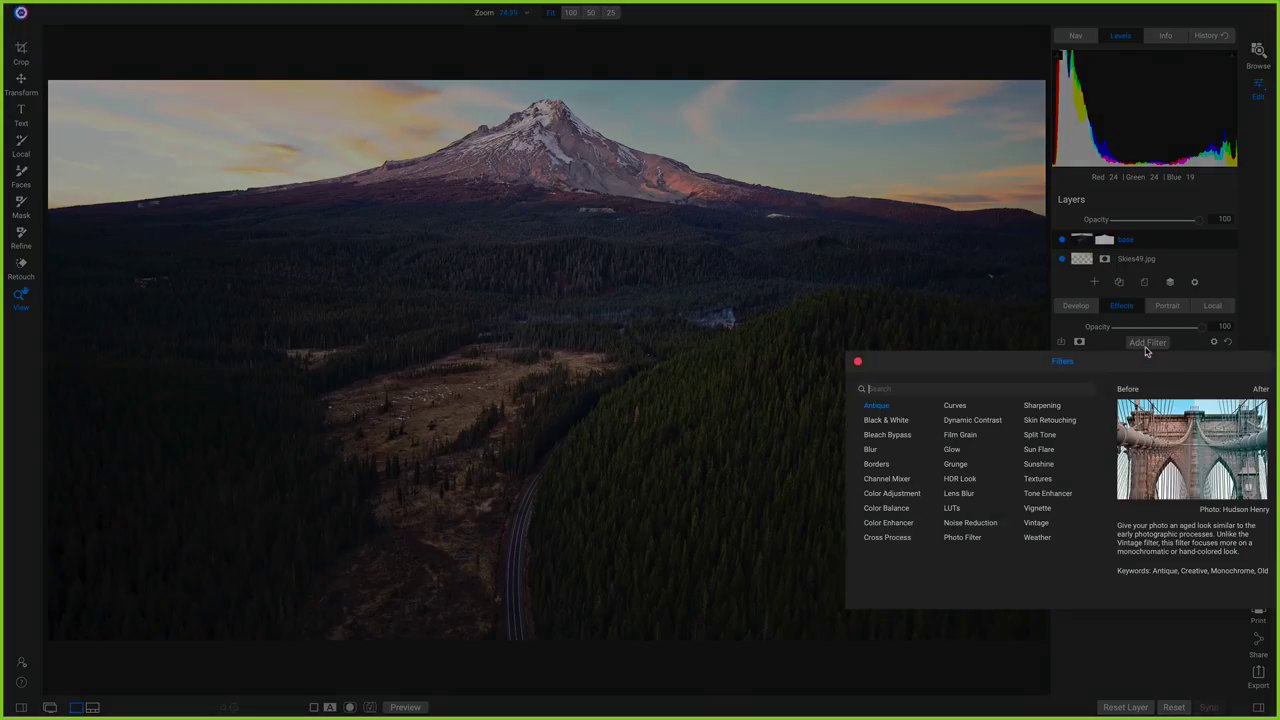
left_click(1047, 494)
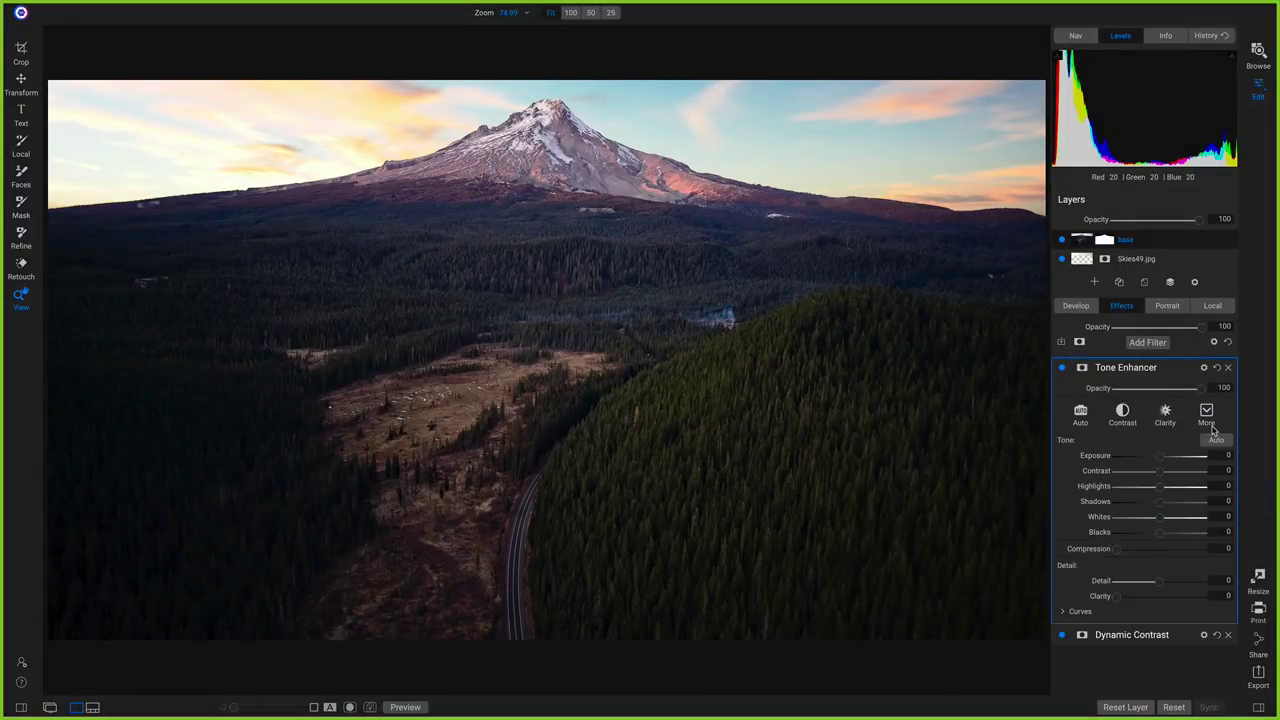
mouse_move(1155, 468)
left_mouse_down()
mouse_move(1178, 480)
mouse_move(1166, 481)
left_mouse_up()
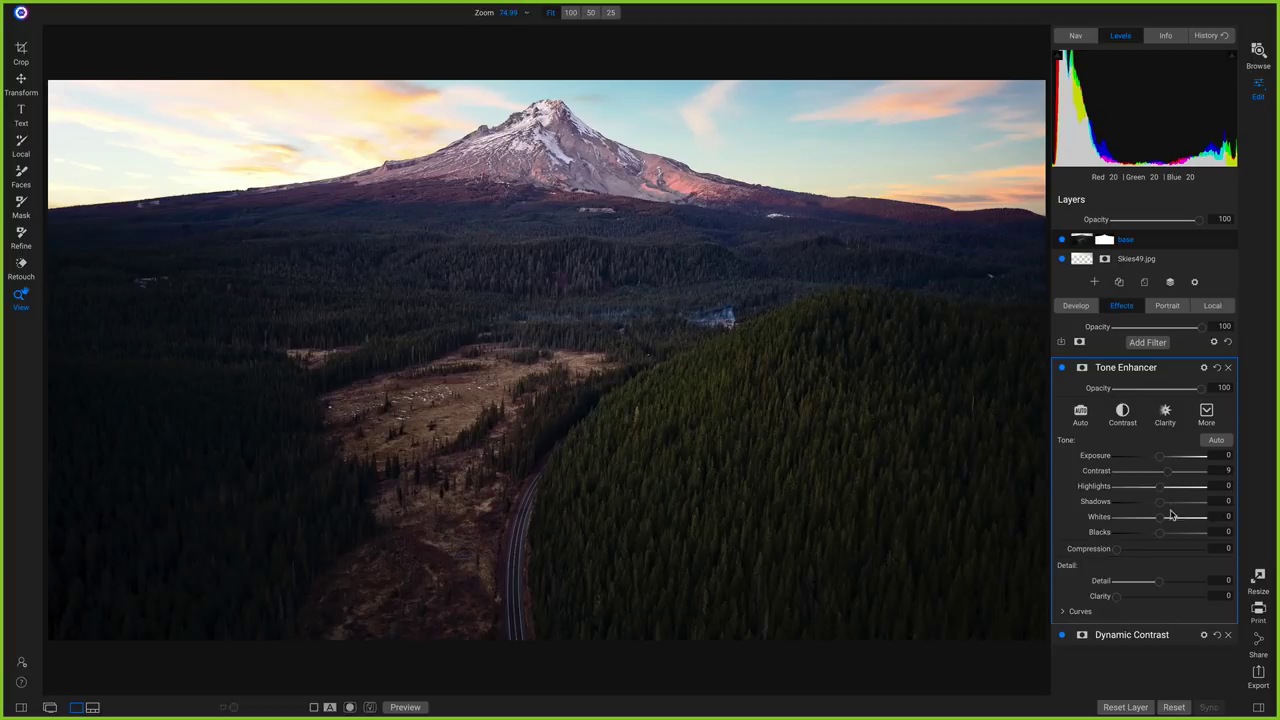
Shape the Tone Enhancer's combined curve with a shadow point near input 34, output 29 and a midtone point at input 138, output 150
left_click(1064, 612)
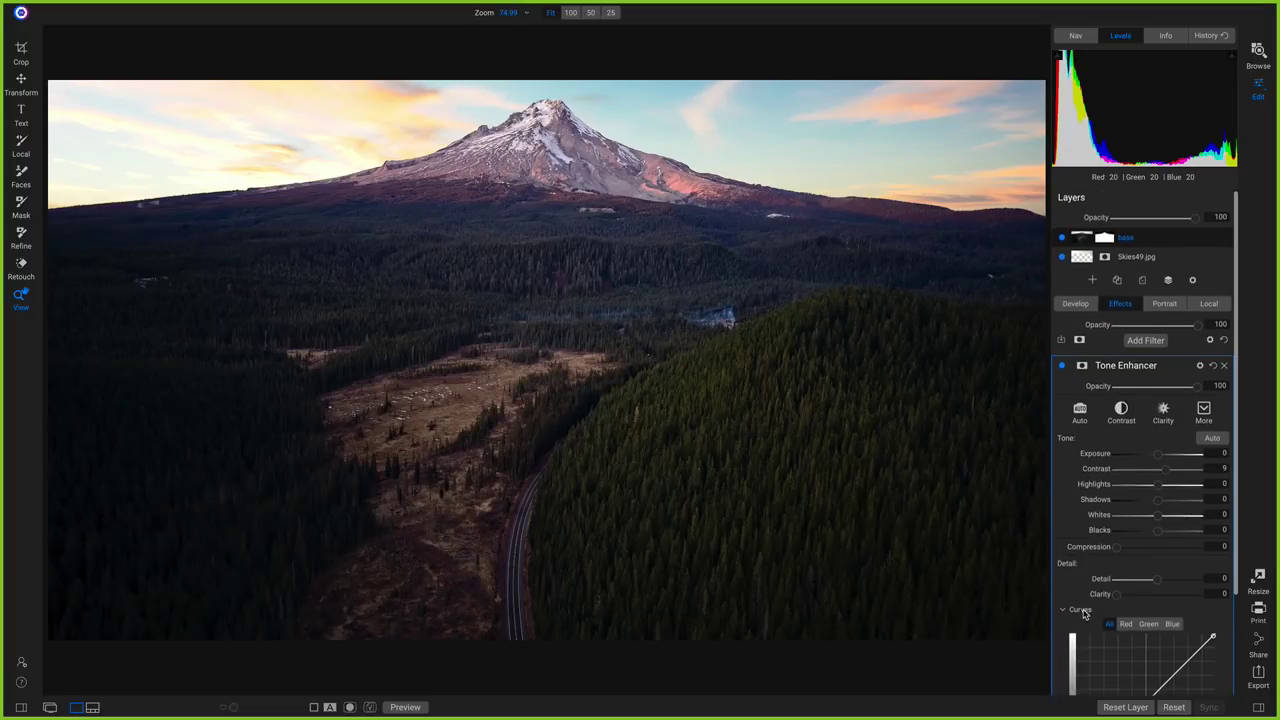
scroll(1088, 615, "down", 2)
left_click_drag(1093, 641, 1095, 644)
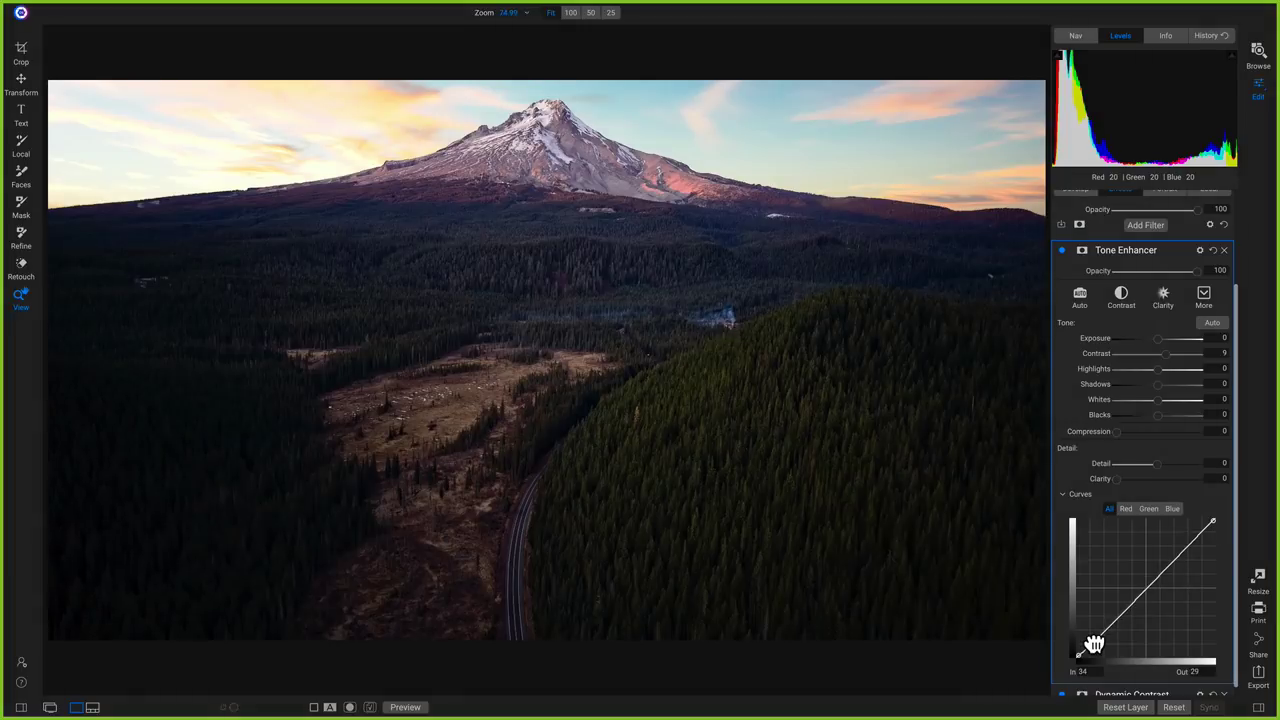
left_click_drag(1151, 583, 1151, 578)
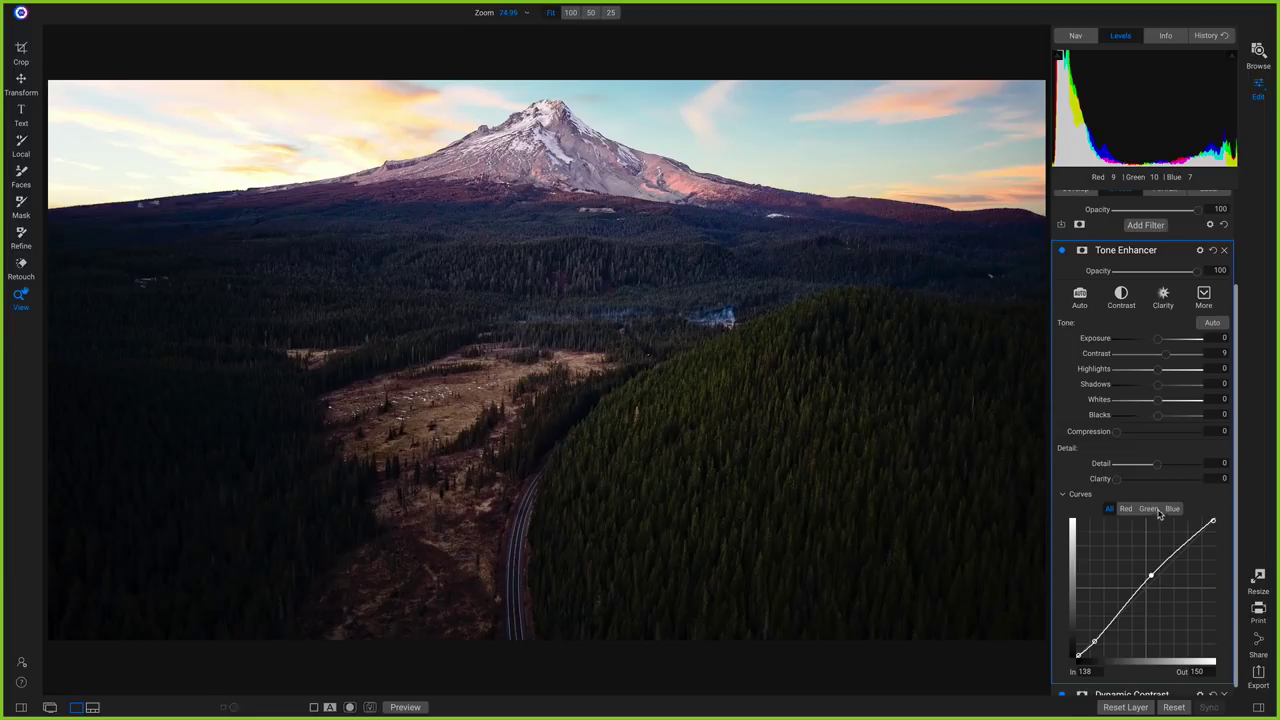
Anchor the red curve's midpoint at 128 and raise its shadows with a point at input 68, output 73
left_click(1127, 508)
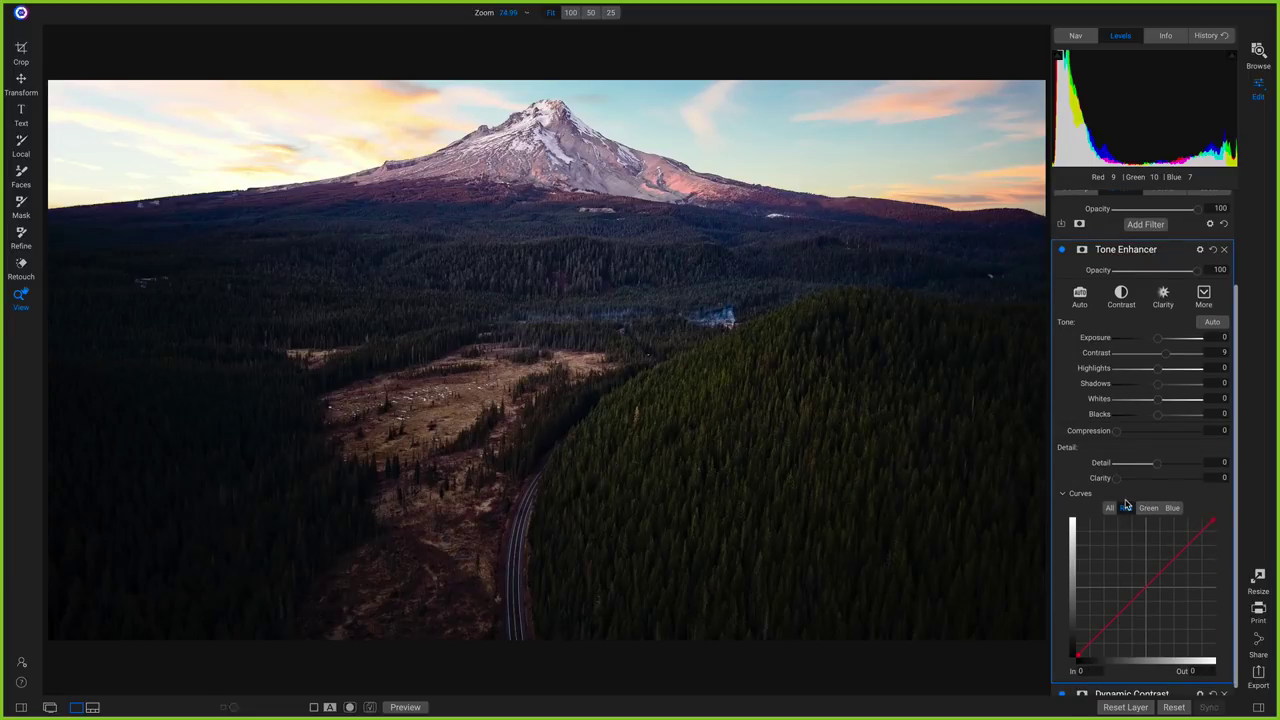
left_click(1145, 587)
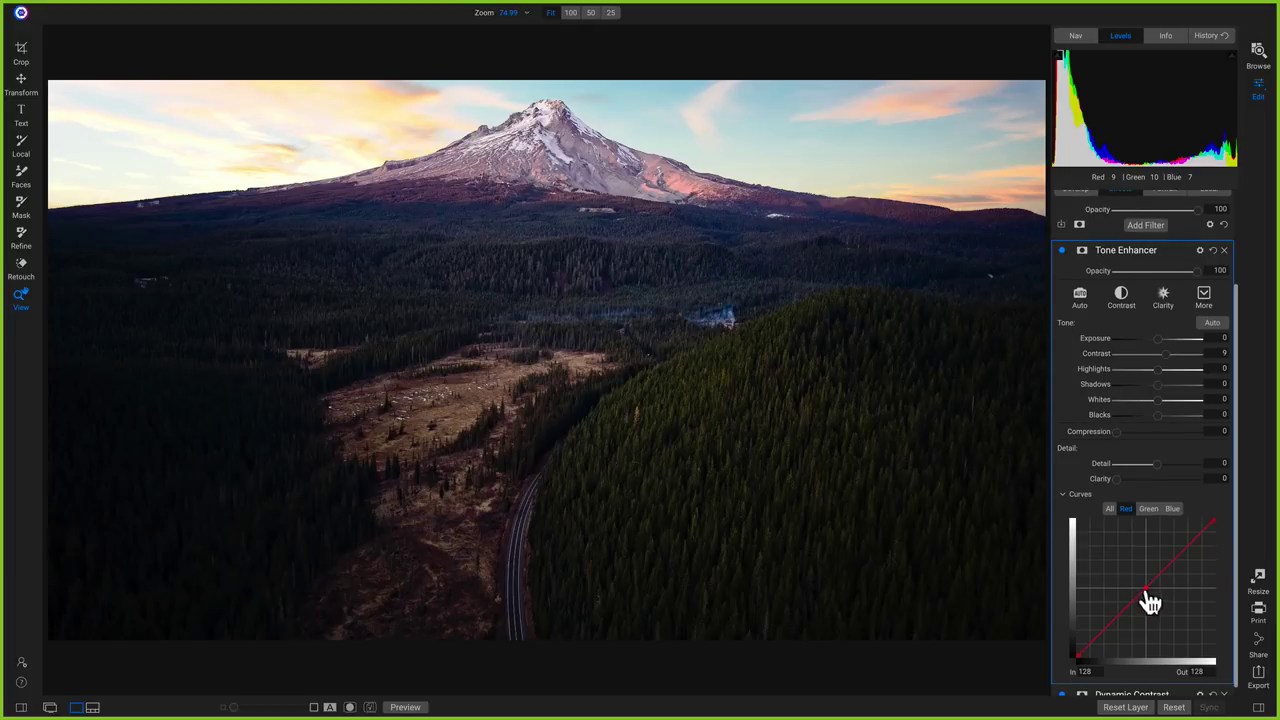
left_click(1106, 630)
left_click_drag(1105, 624, 1101, 620)
mouse_move(1108, 627)
left_mouse_down()
mouse_move(1103, 609)
mouse_move(1113, 624)
mouse_move(1090, 622)
mouse_move(1113, 616)
left_mouse_up()
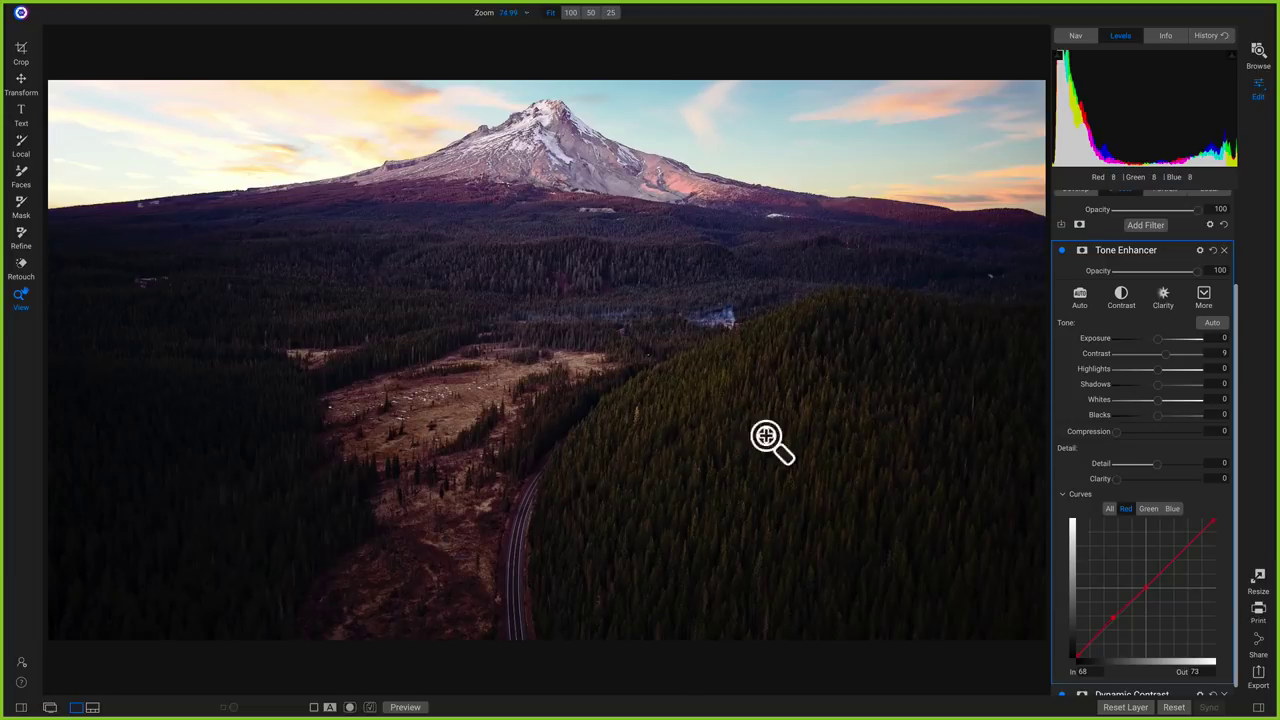
Anchor the green curve's midpoint and raise its shadows with a point at input 59, output 67
left_click(424, 195)
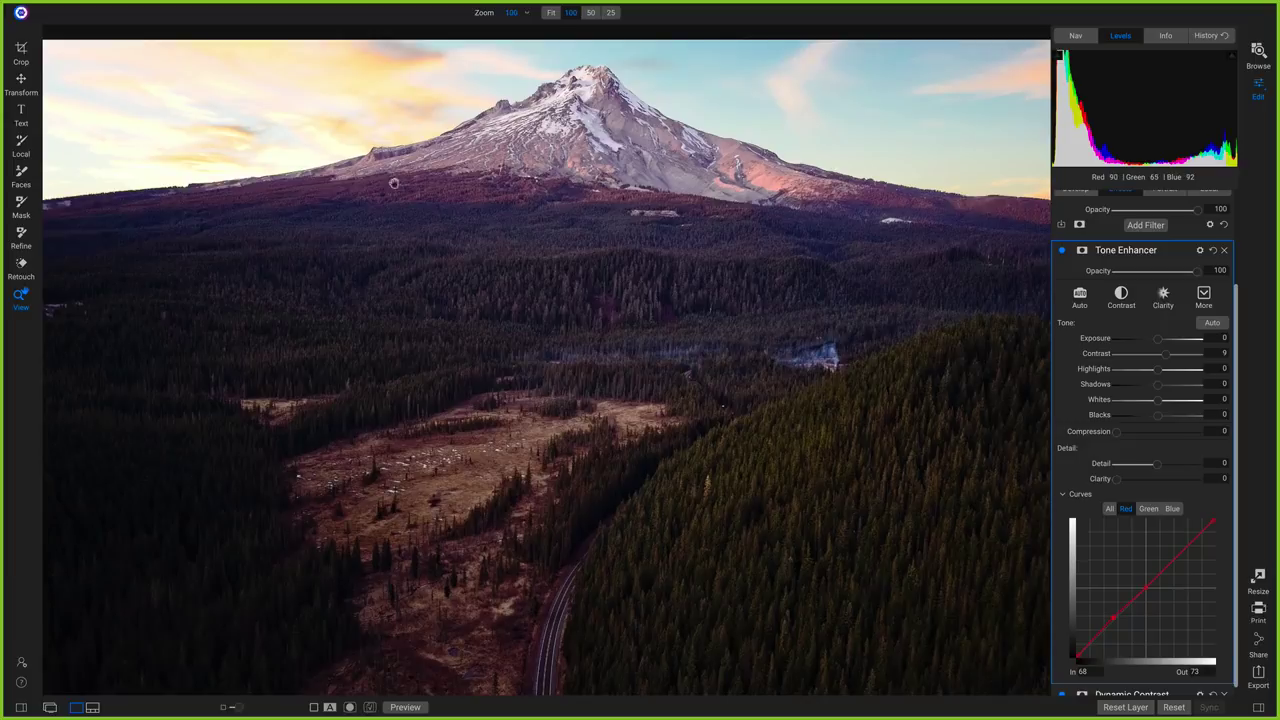
left_click(586, 240)
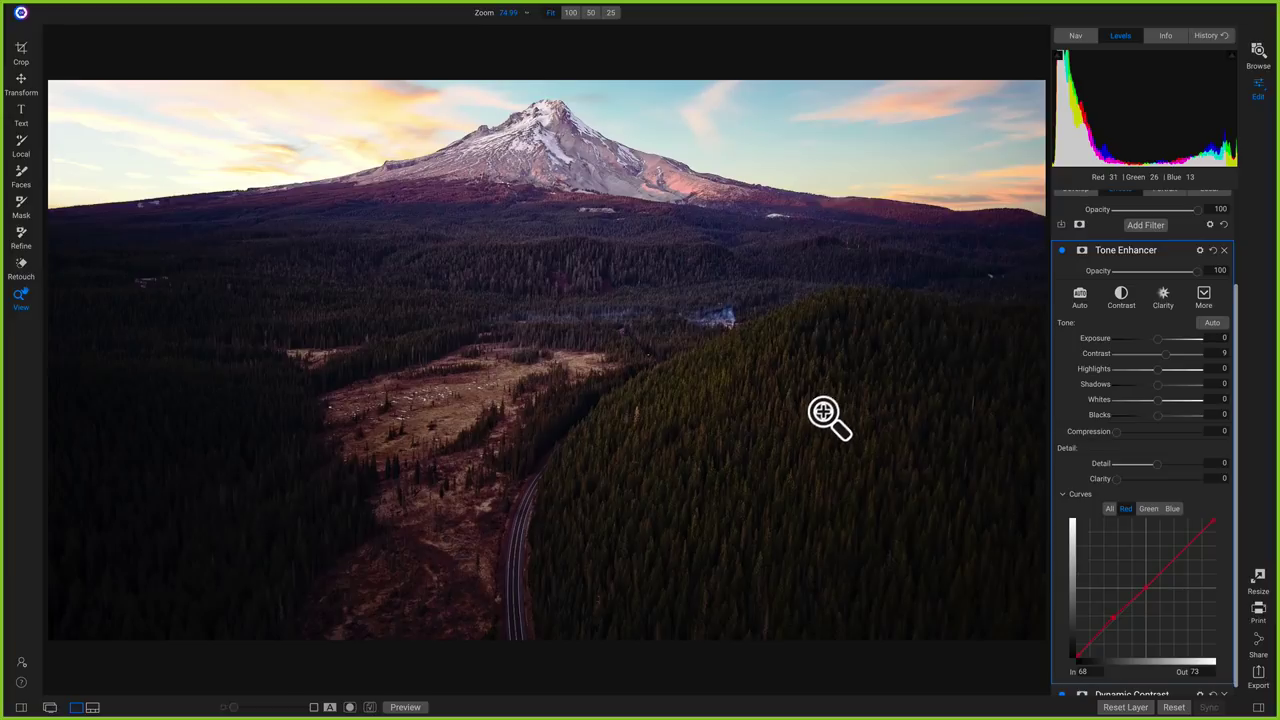
left_click(1147, 509)
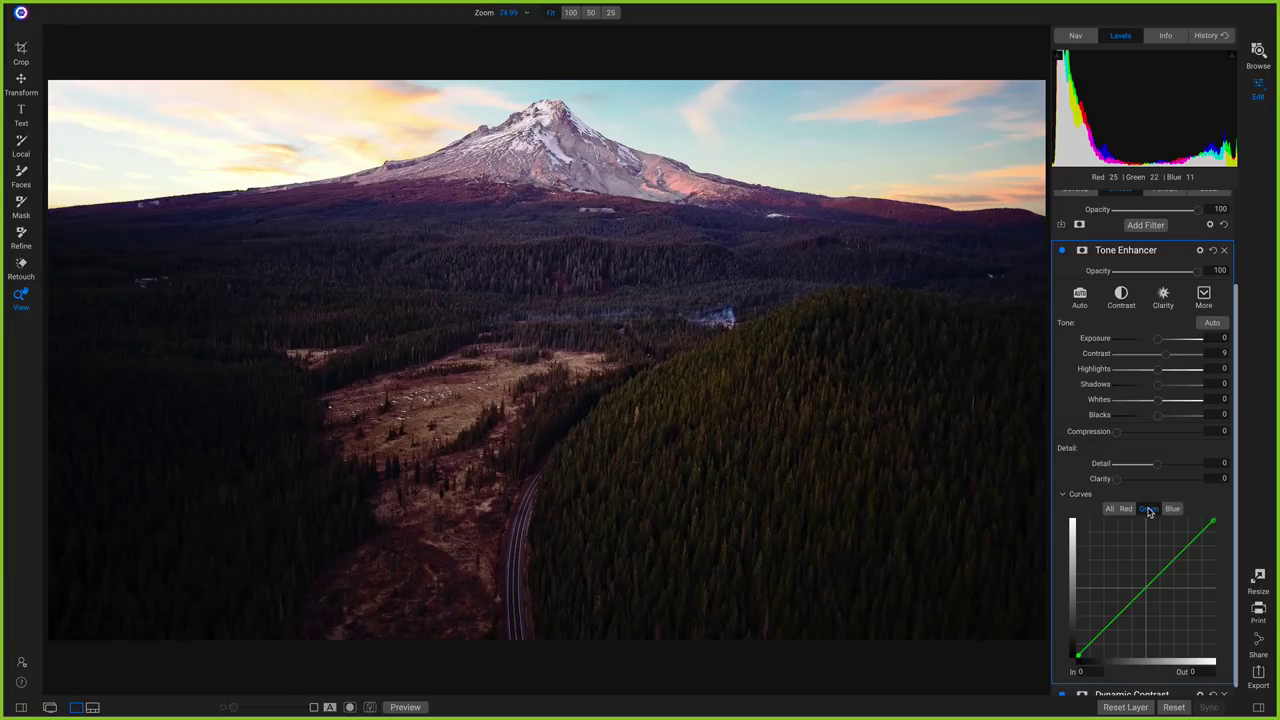
left_click(1146, 587)
left_click(1108, 620)
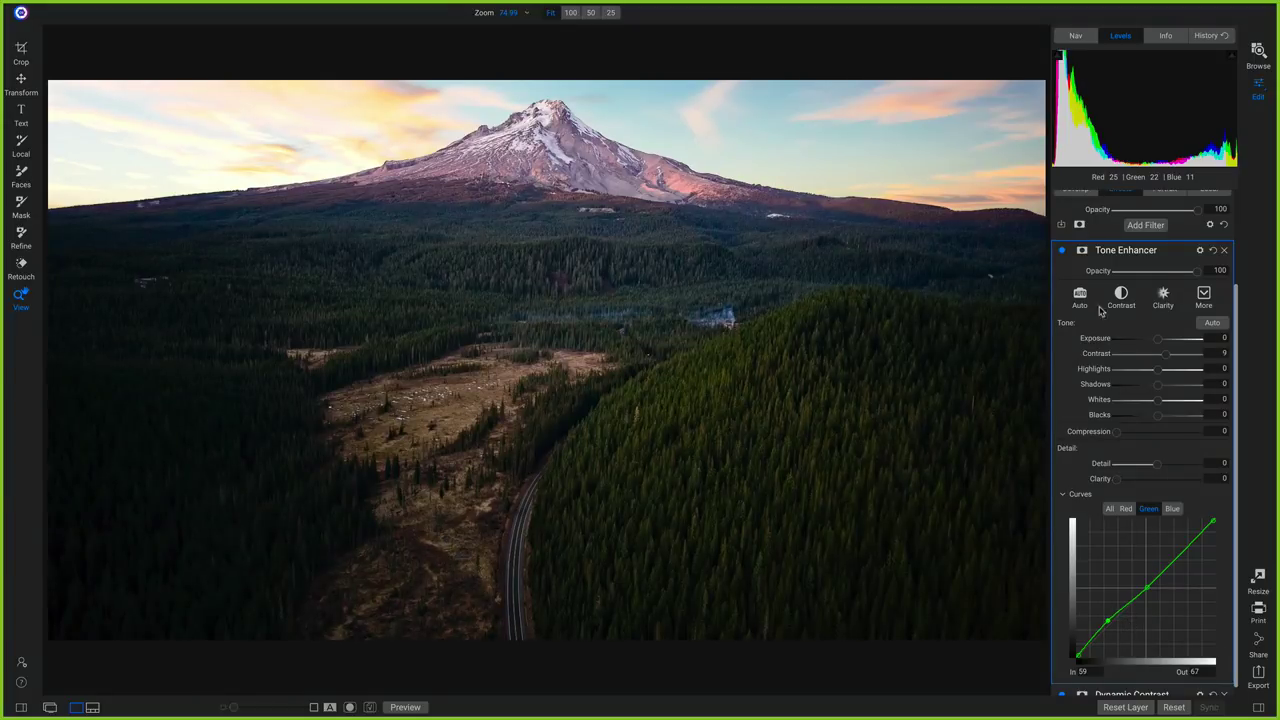
Switch the Tone Enhancer filter off and on repeatedly to compare the photo before and after its adjustments
left_click(1063, 254)
left_click(1063, 254)
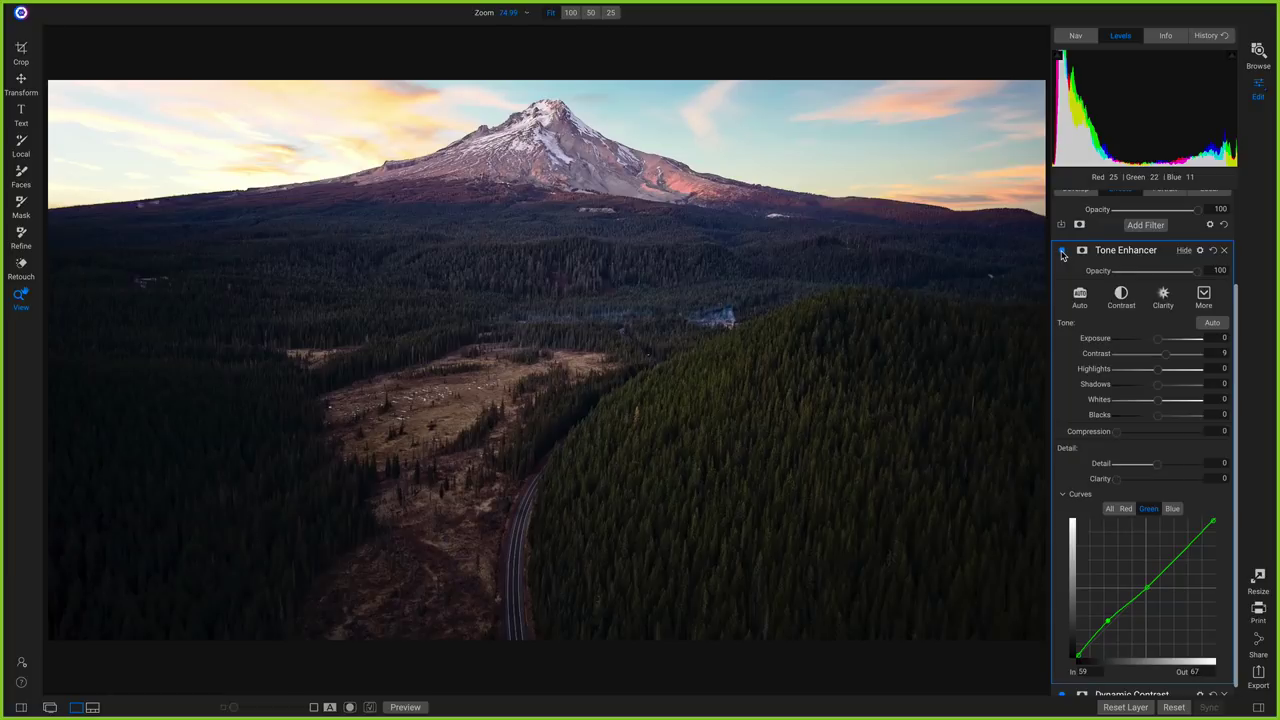
left_click(1063, 254)
left_click(1063, 254)
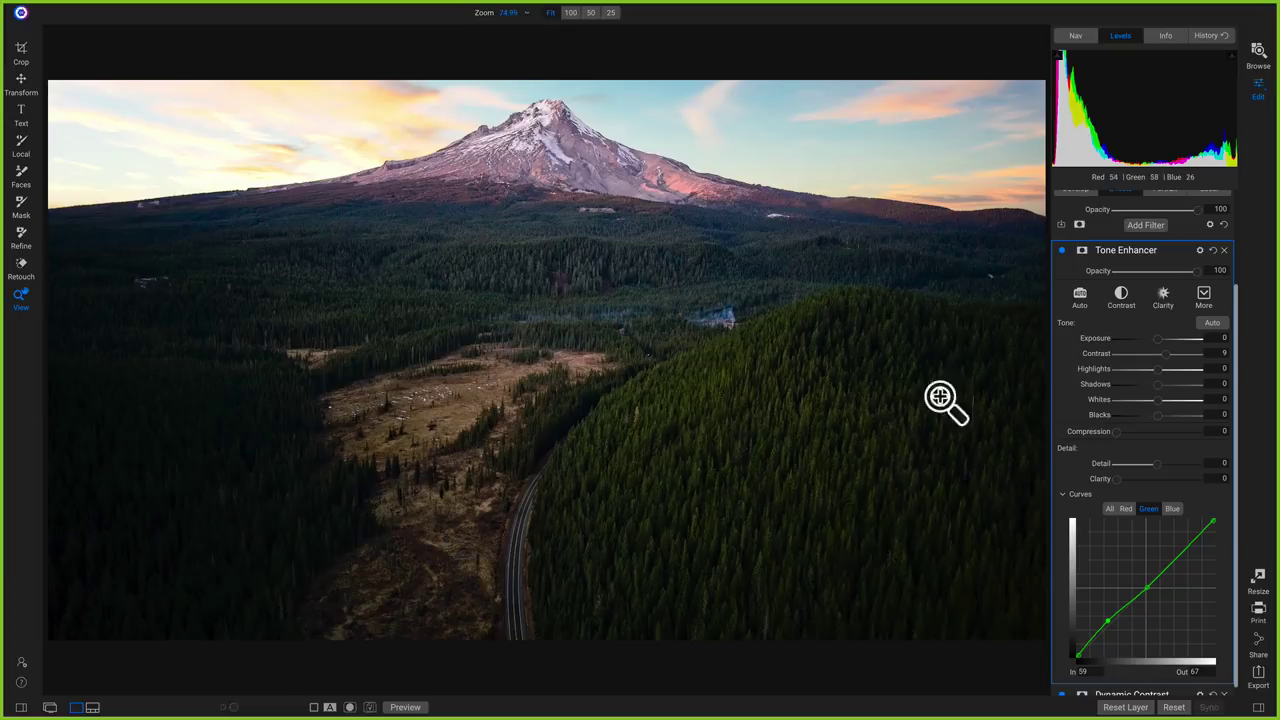
left_click(1063, 253)
left_click(1063, 253)
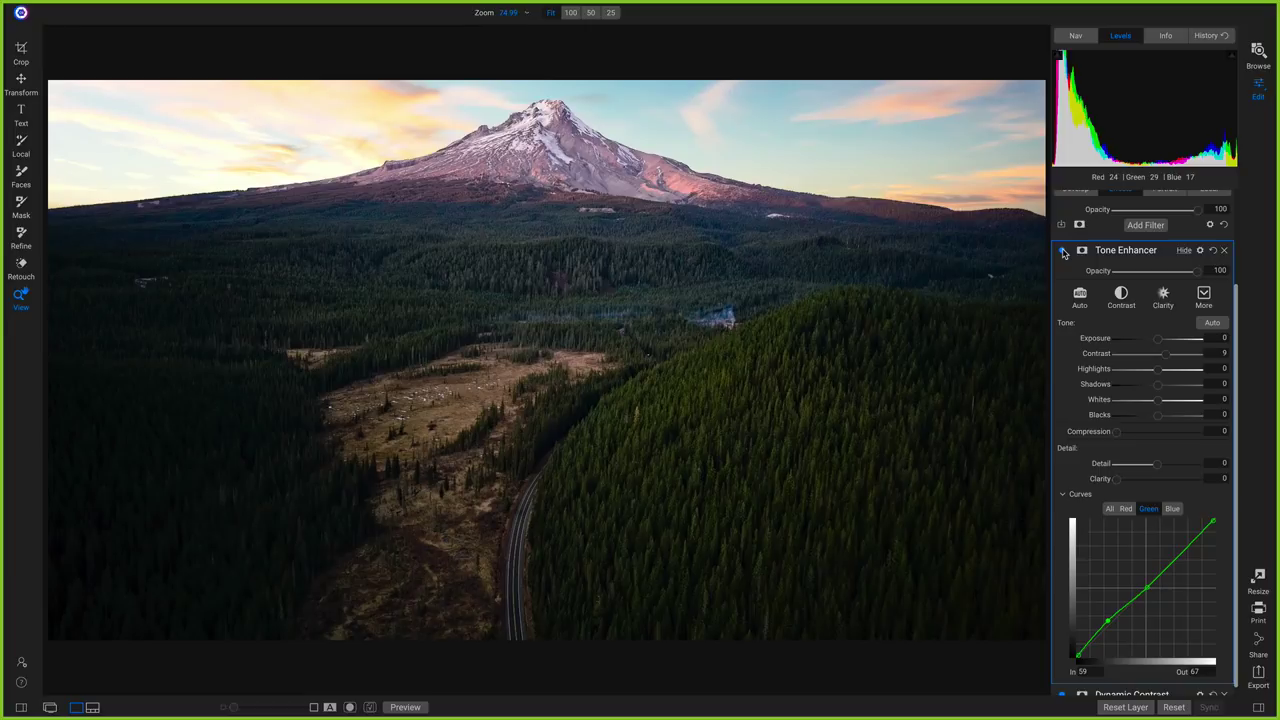
left_click(1151, 226)
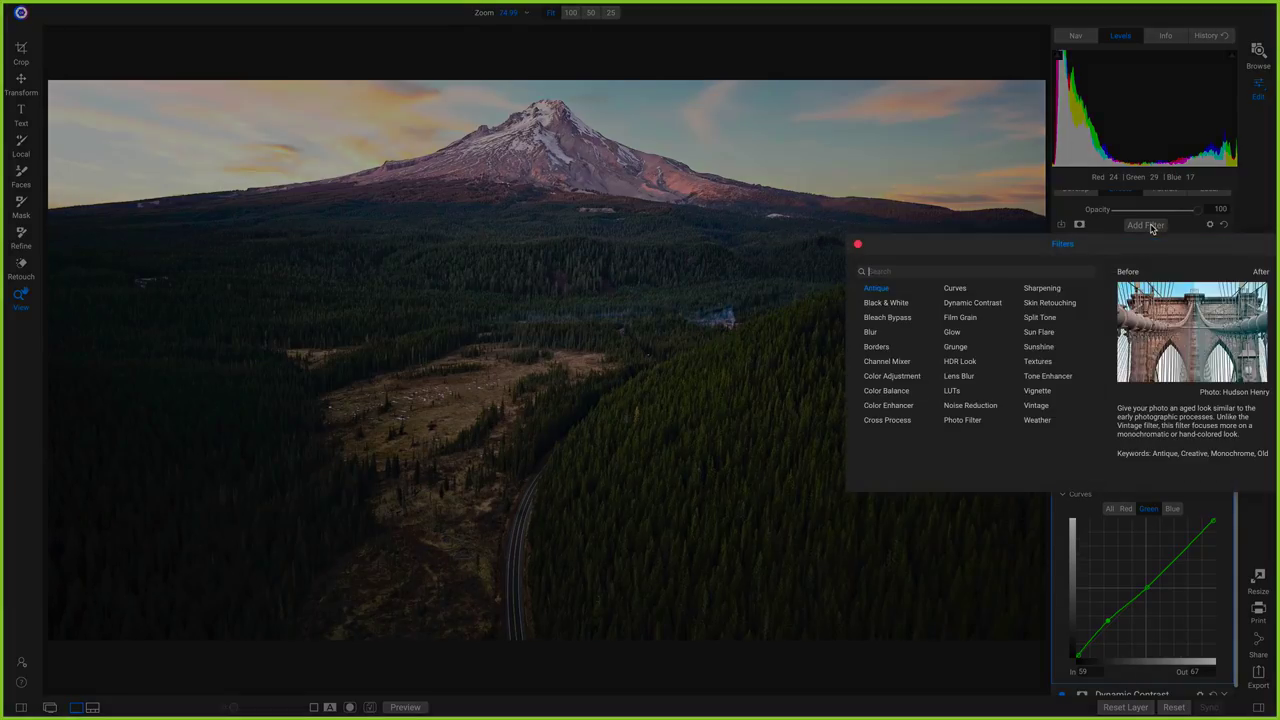
left_click(1042, 288)
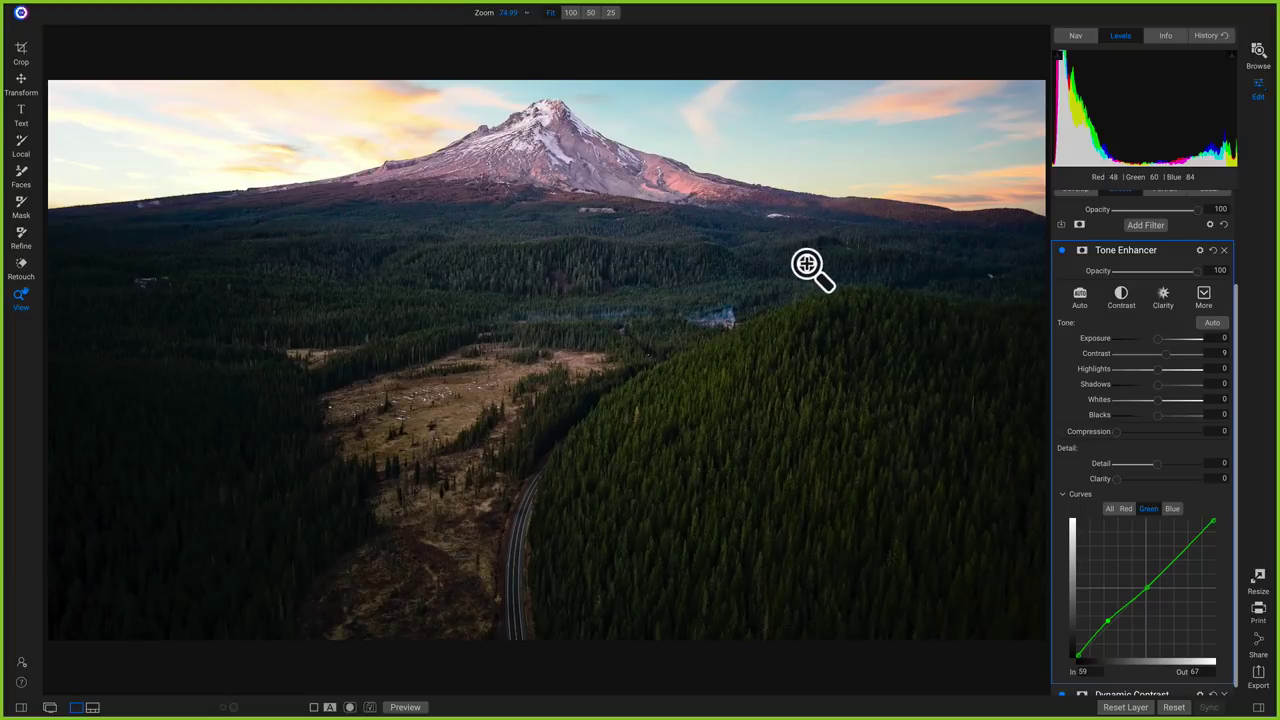
scroll(1180, 320, "up", 3)
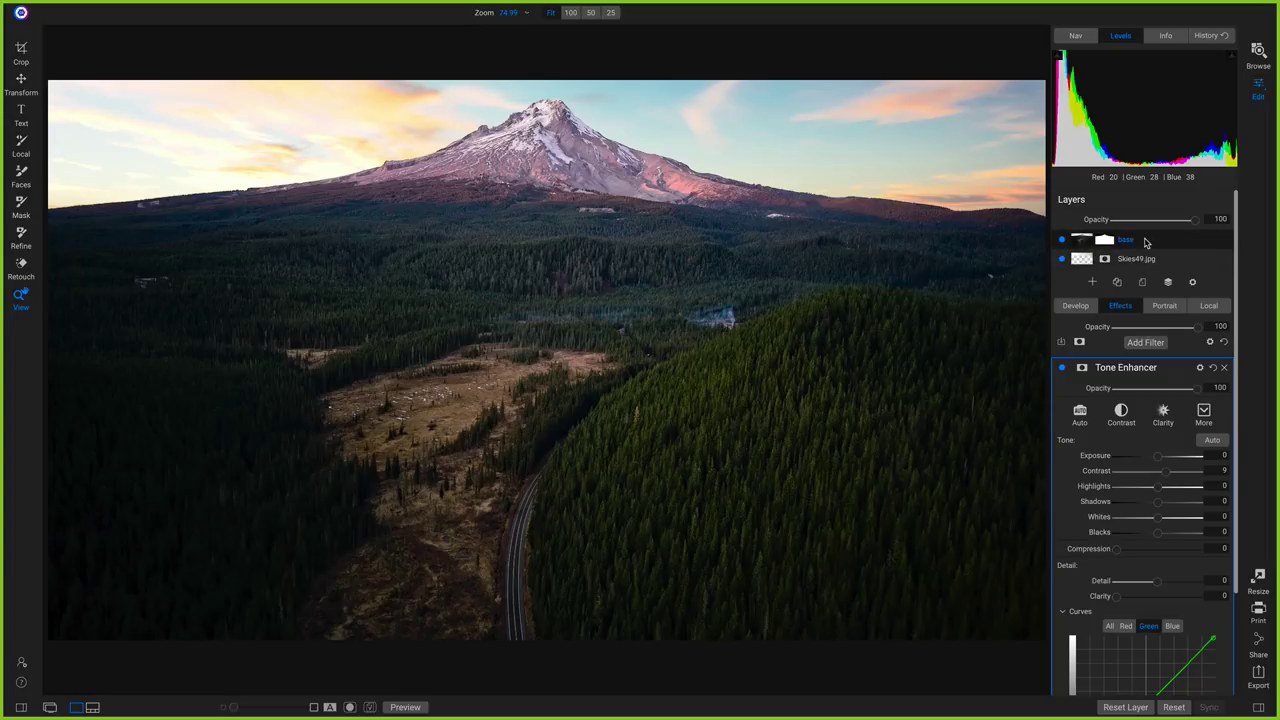
Create a new stamped layer above the base and sky layers, check it by toggling its visibility, and rename it FullComp
right_click(1146, 243)
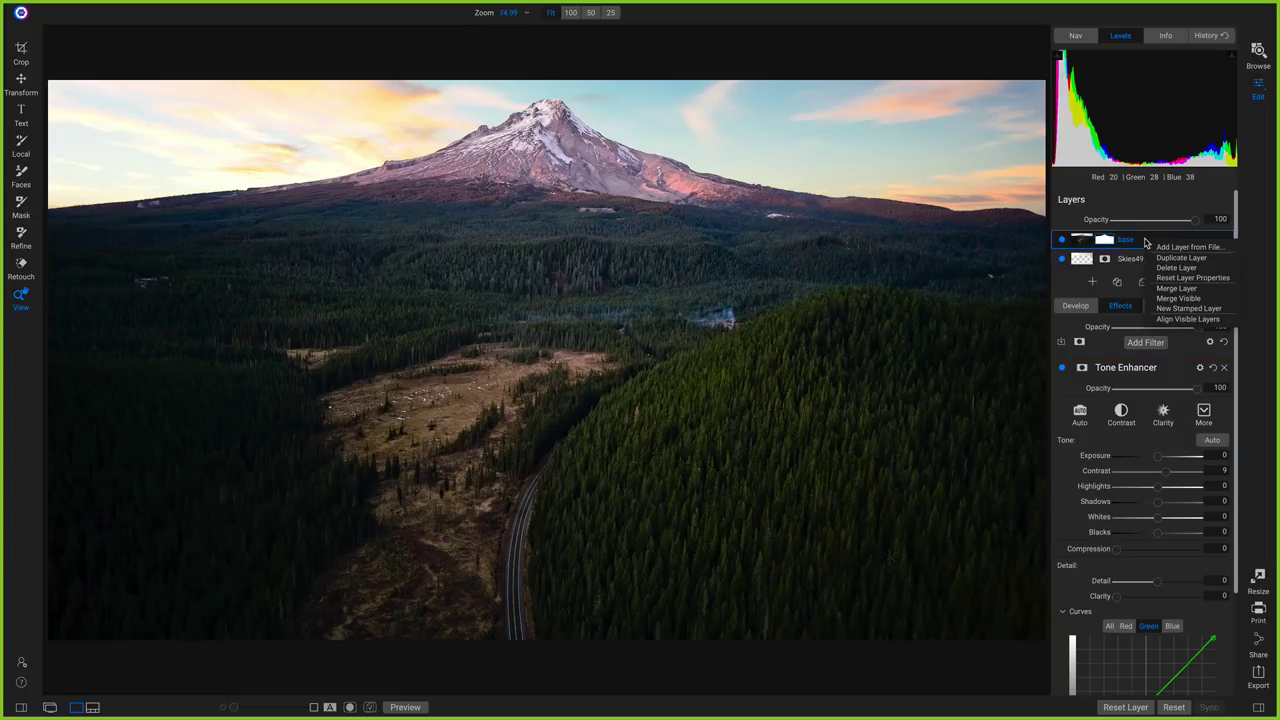
left_click(1188, 310)
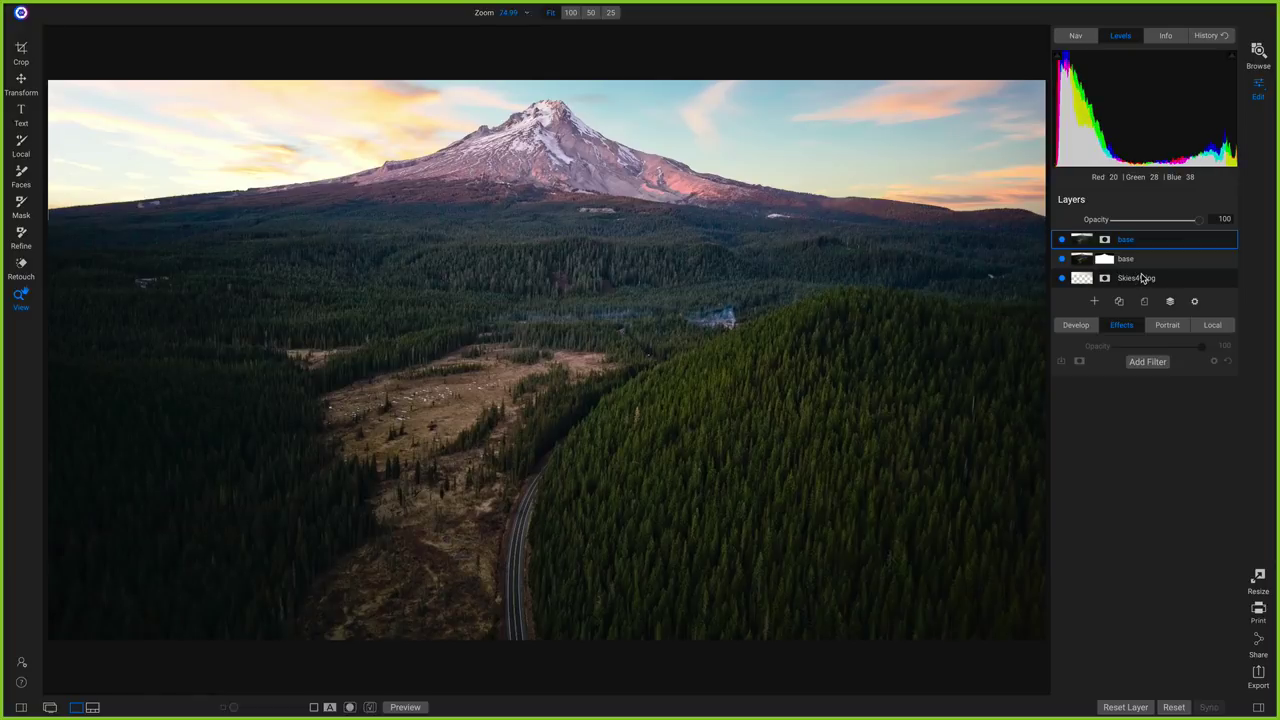
left_click(1062, 240)
left_click(1062, 240)
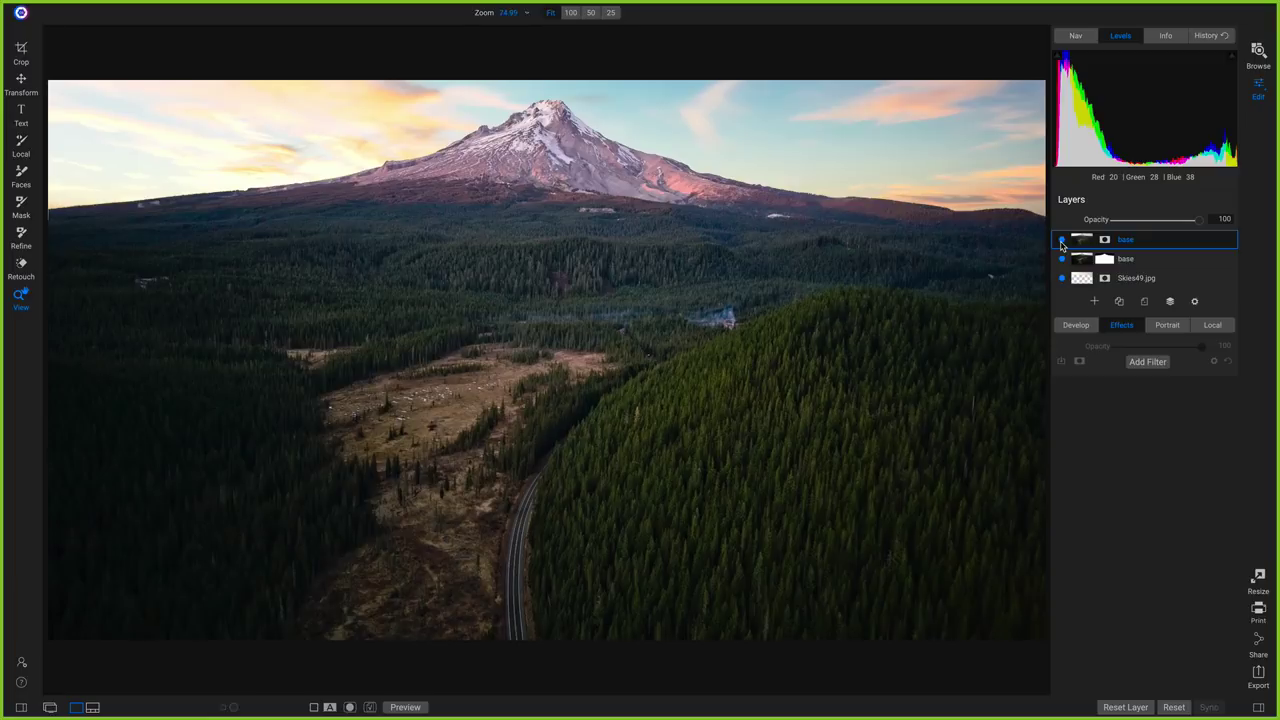
double_click(1127, 241)
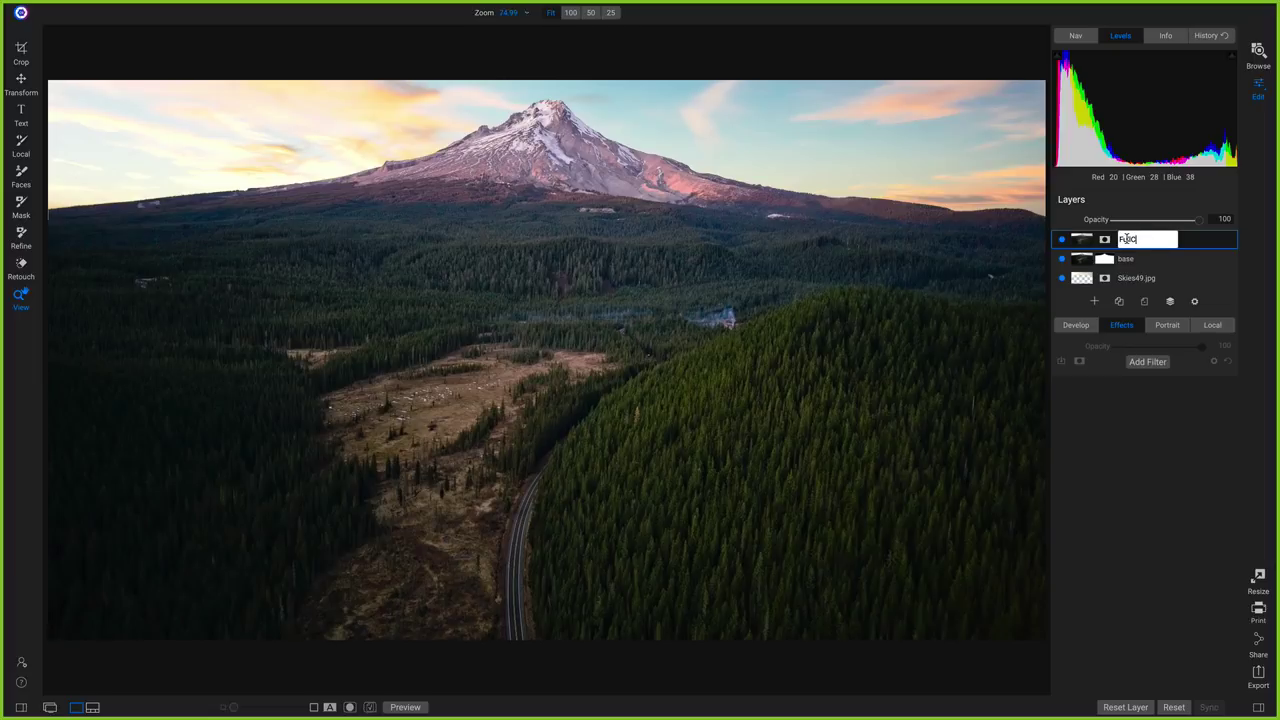
type("FullComp")
key("Return")
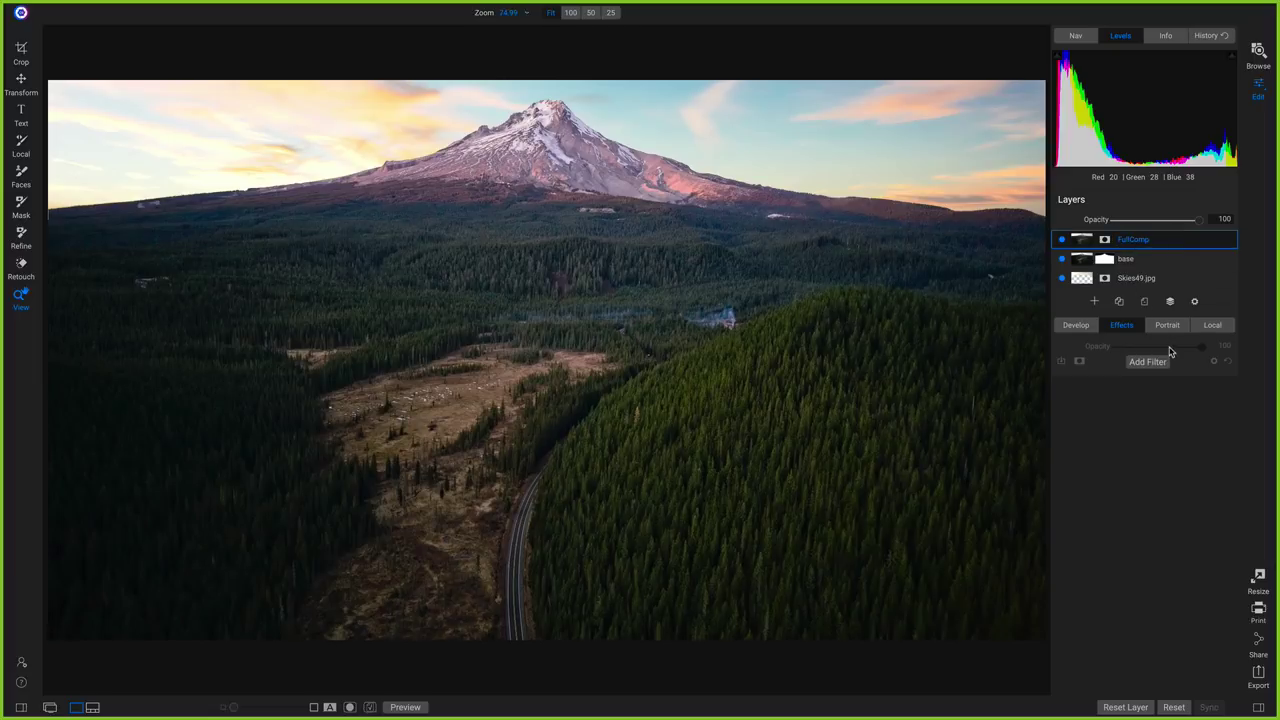
Brush a Lighten local adjustment onto the mountain peak at size 200, with exposure 0.1, contrast 21, temperature 15 and saturation 14
left_click(1222, 327)
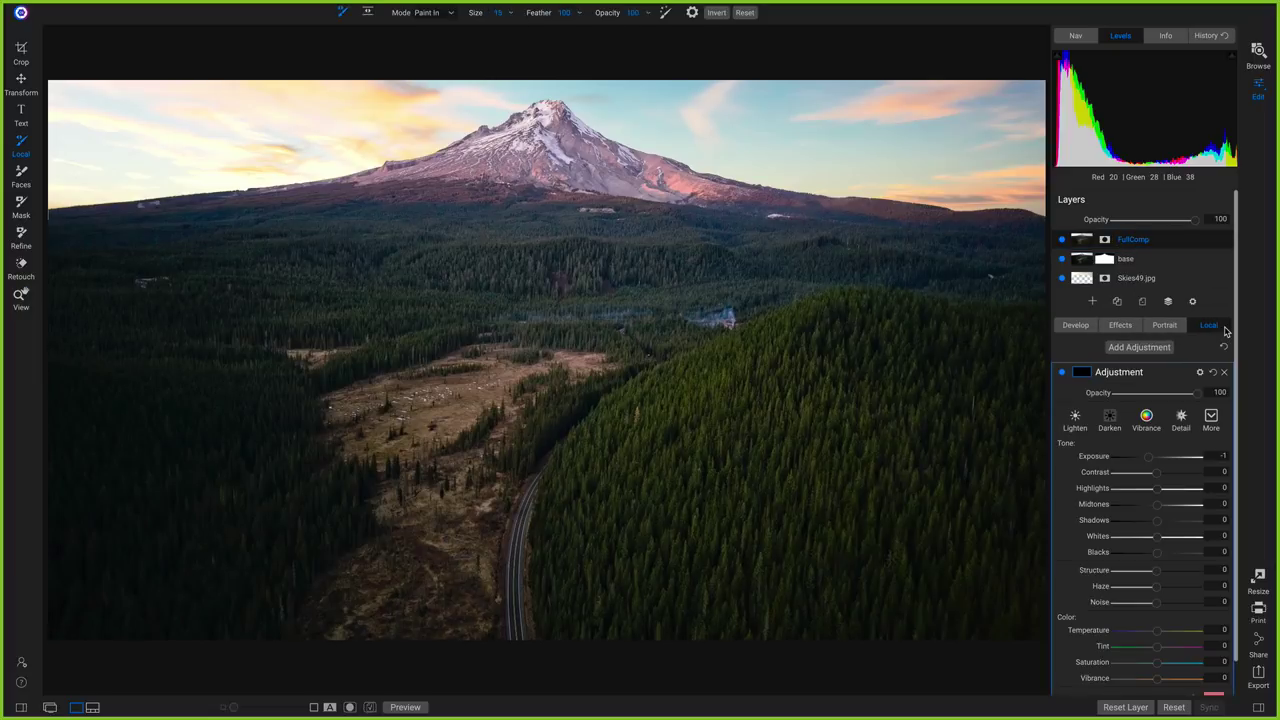
left_click(1075, 420)
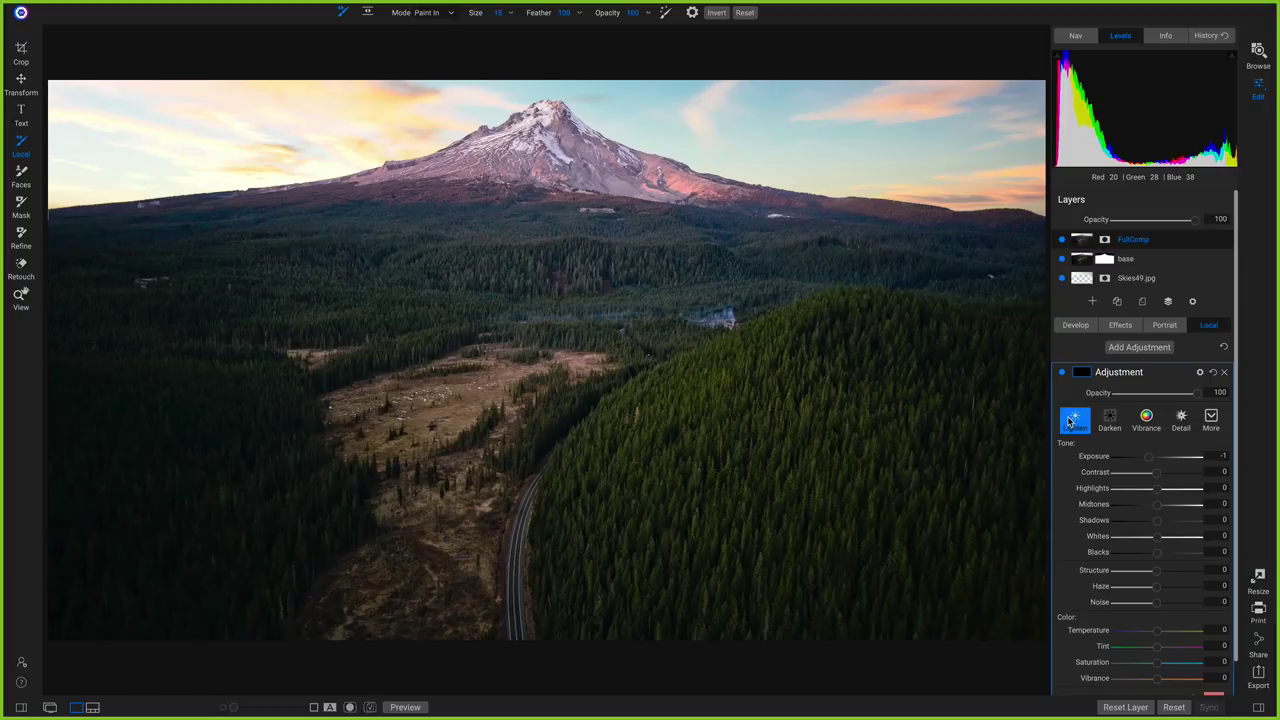
scroll(1105, 503, "down", 2)
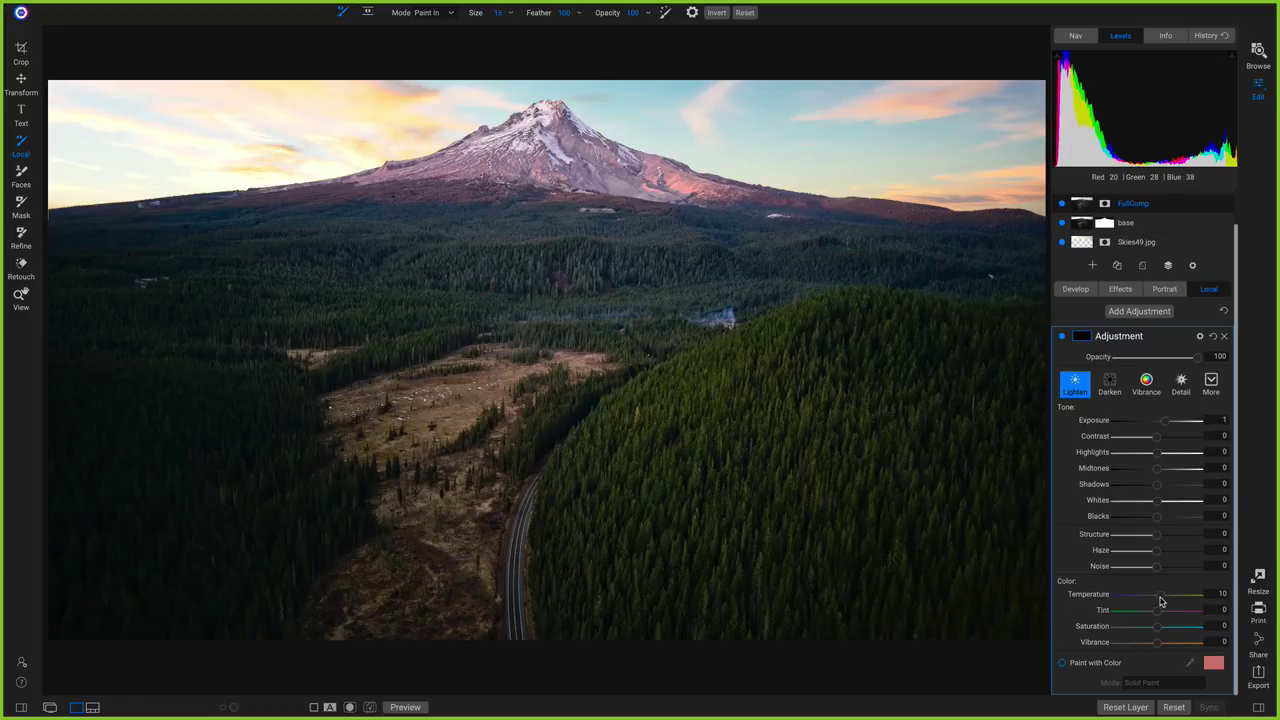
left_click_drag(1163, 598, 1165, 600)
key("bracketright")
key("bracketright")
key("bracketright")
key("bracketright")
mouse_move(535, 148)
left_mouse_down()
mouse_move(550, 165)
mouse_move(546, 152)
left_mouse_up()
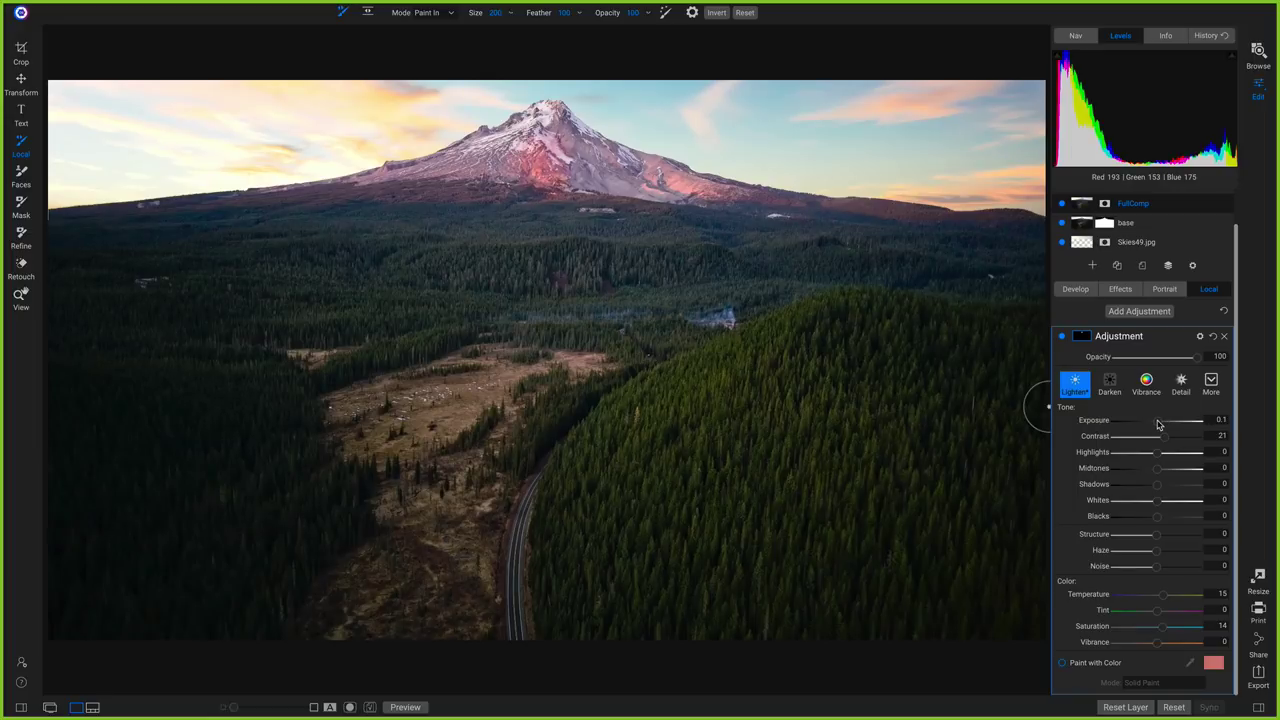
Paint the local adjustment across the mountain's slopes, reducing the brush opacity to 61 and finally 24
mouse_move(575, 168)
left_mouse_down()
mouse_move(505, 170)
mouse_move(497, 152)
mouse_move(383, 190)
mouse_move(436, 193)
mouse_move(536, 118)
mouse_move(580, 124)
left_mouse_up()
mouse_move(605, 172)
left_mouse_down()
mouse_move(660, 170)
mouse_move(740, 210)
mouse_move(516, 196)
mouse_move(750, 212)
mouse_move(649, 215)
mouse_move(605, 198)
mouse_move(527, 139)
mouse_move(550, 108)
mouse_move(369, 163)
mouse_move(669, 243)
mouse_move(589, 214)
mouse_move(340, 177)
mouse_move(291, 194)
mouse_move(594, 206)
mouse_move(444, 187)
mouse_move(490, 204)
mouse_move(766, 212)
mouse_move(263, 203)
mouse_move(517, 203)
left_mouse_up()
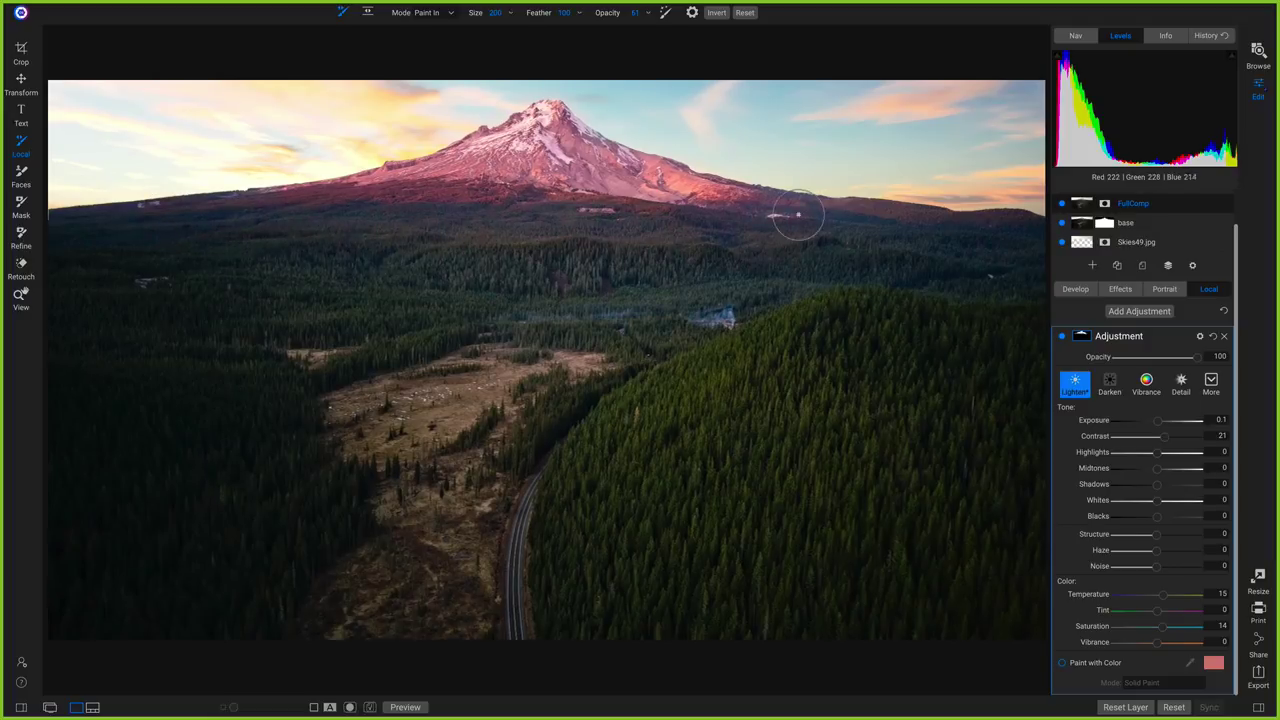
left_click_drag(601, 10, 494, 28)
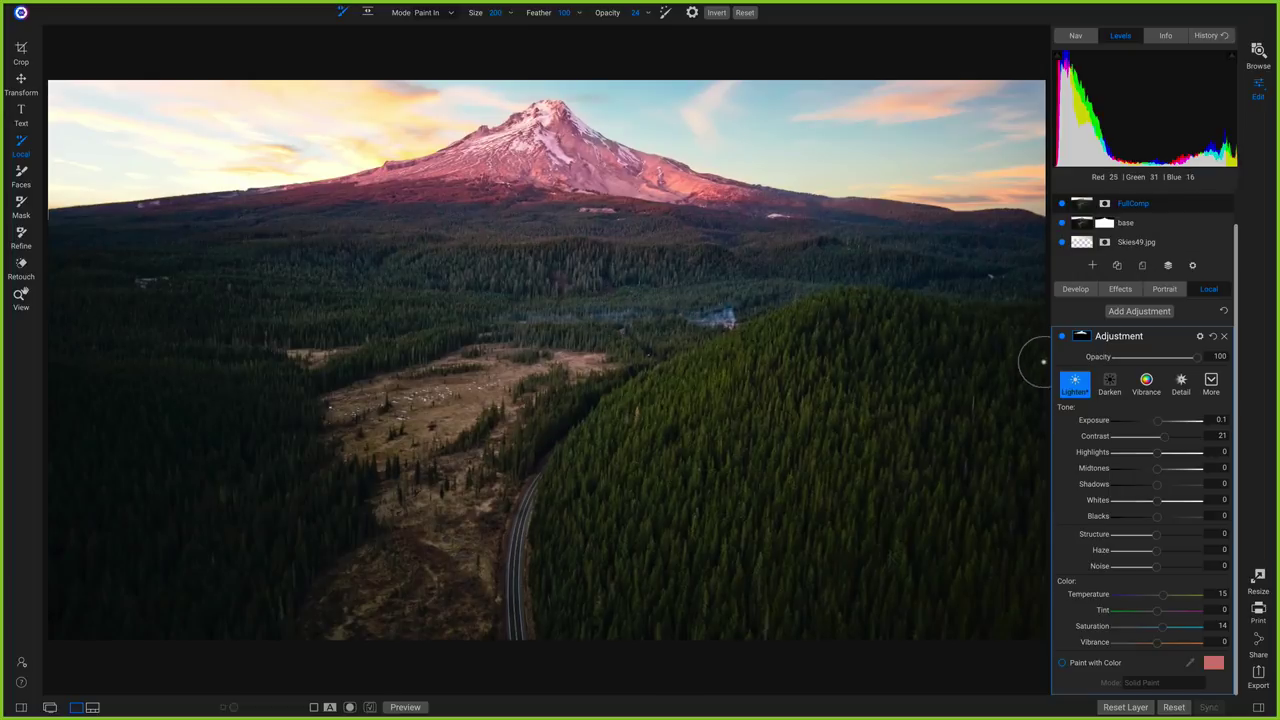
Compare the mountain with and without the adjustment, set its blacks to -15 and structure to 23, and switch to the effect filters
left_click(1062, 338)
left_click(1062, 338)
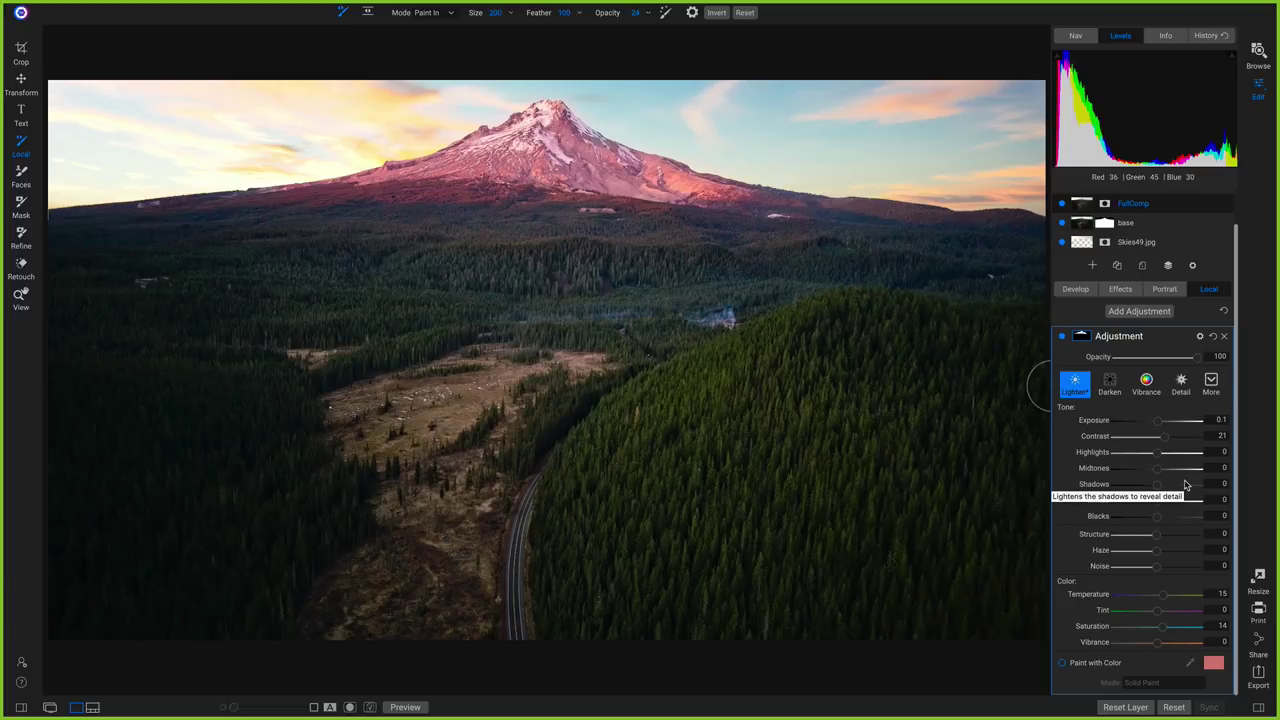
left_click_drag(1160, 518, 1153, 525)
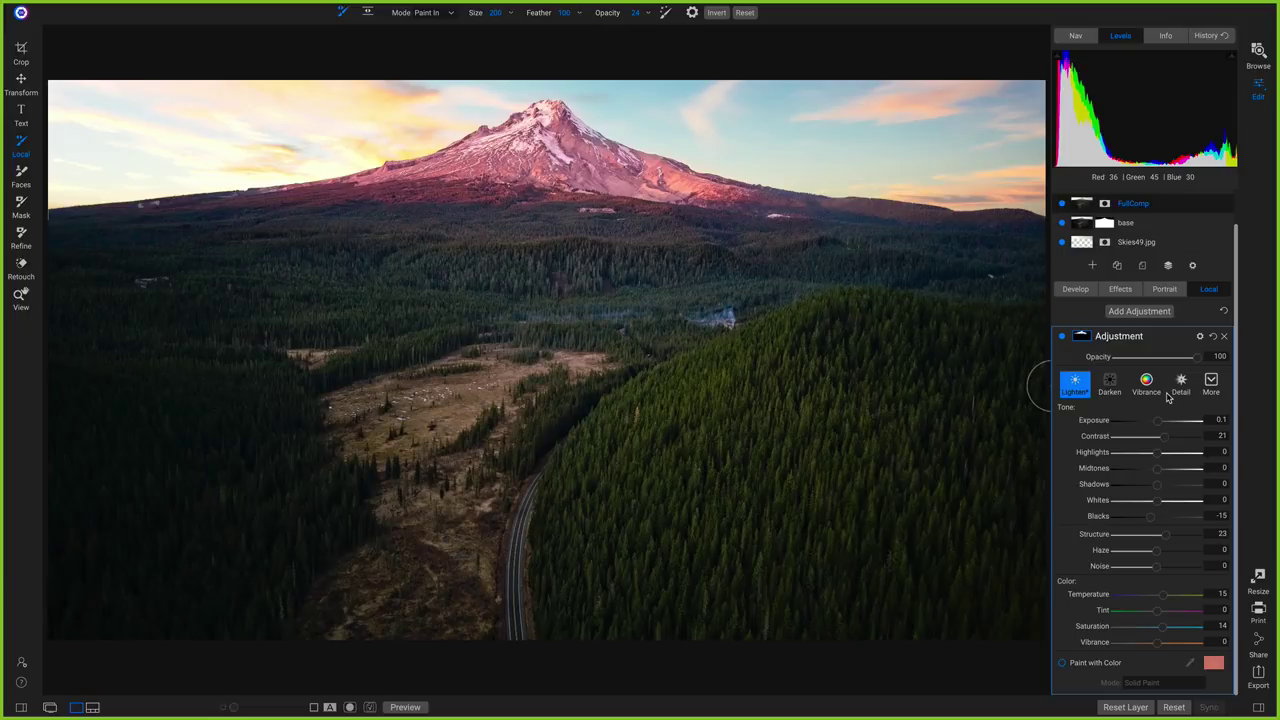
left_click(1128, 290)
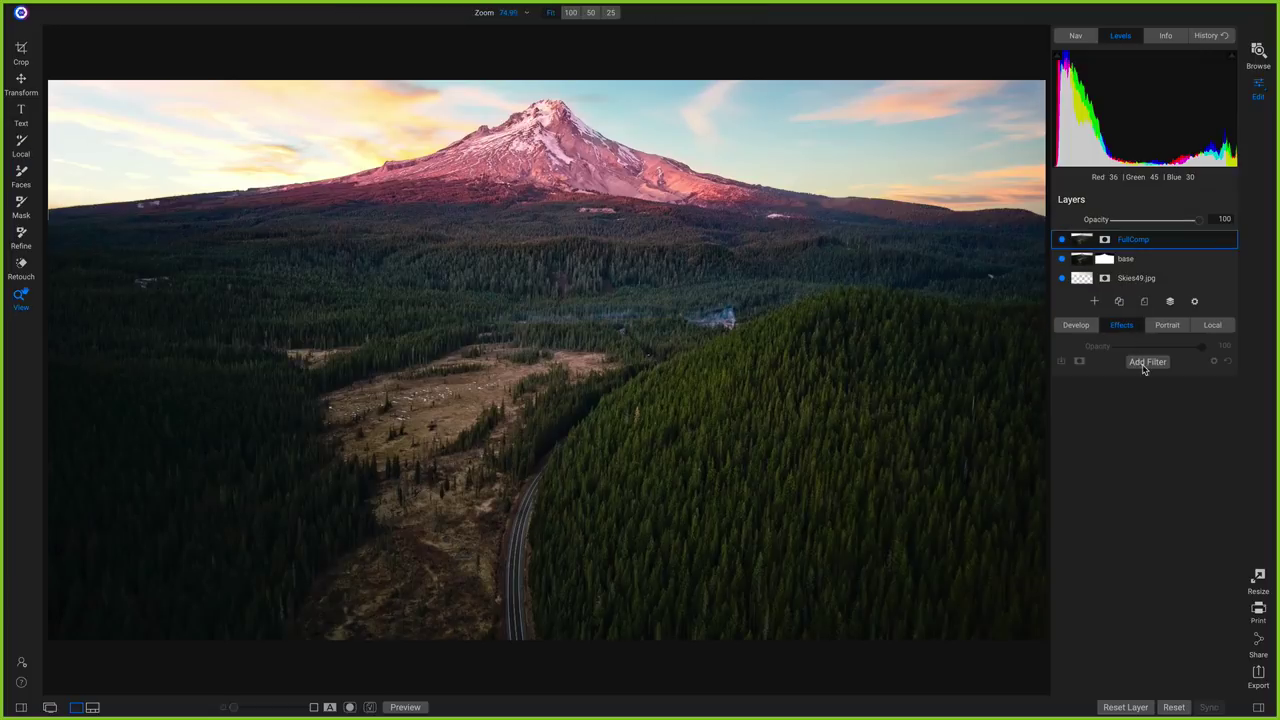
left_click(1145, 362)
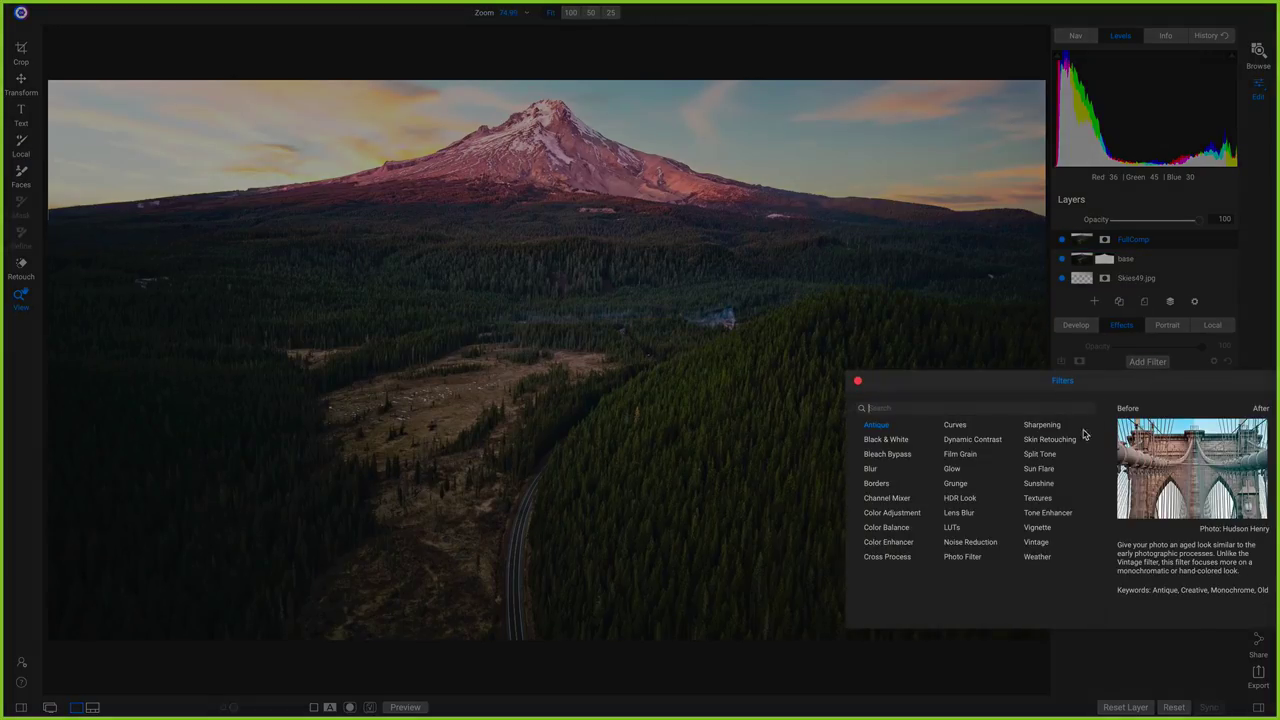
left_click(1038, 541)
left_click(1230, 389)
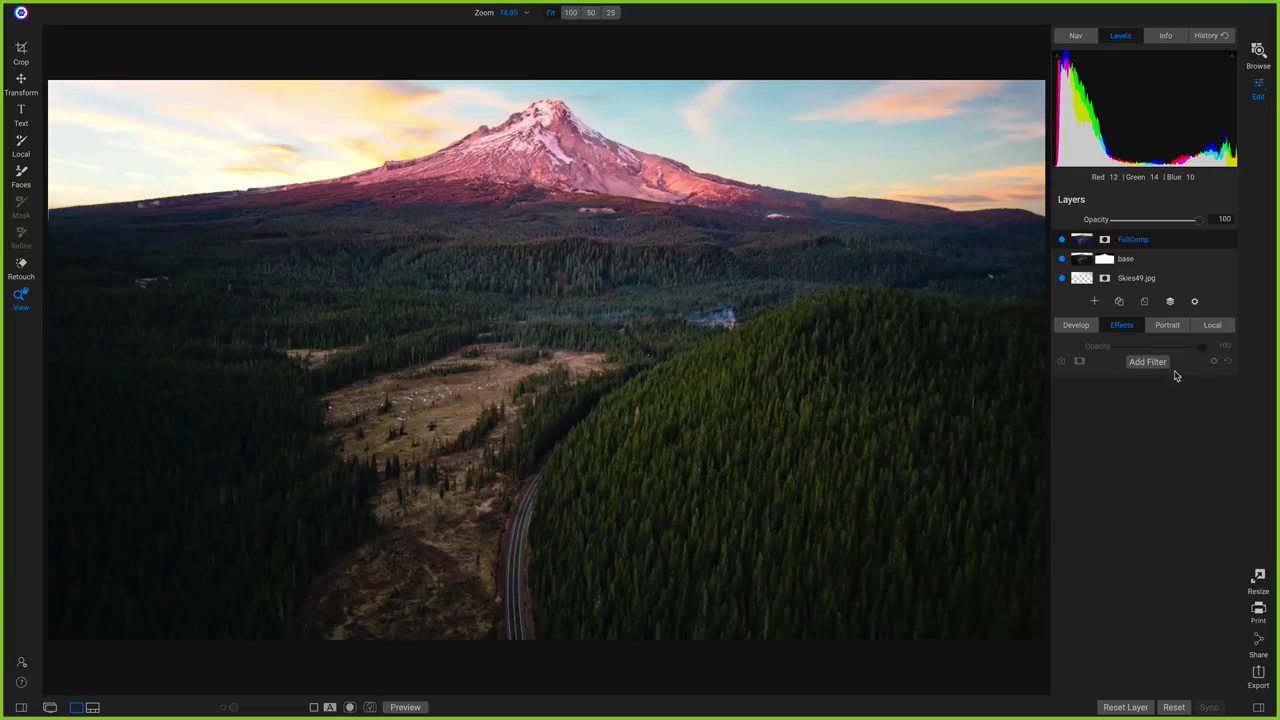
Add a Vignette filter to the FullComp layer with the Big Softy preset
left_click(1150, 363)
left_click(1038, 527)
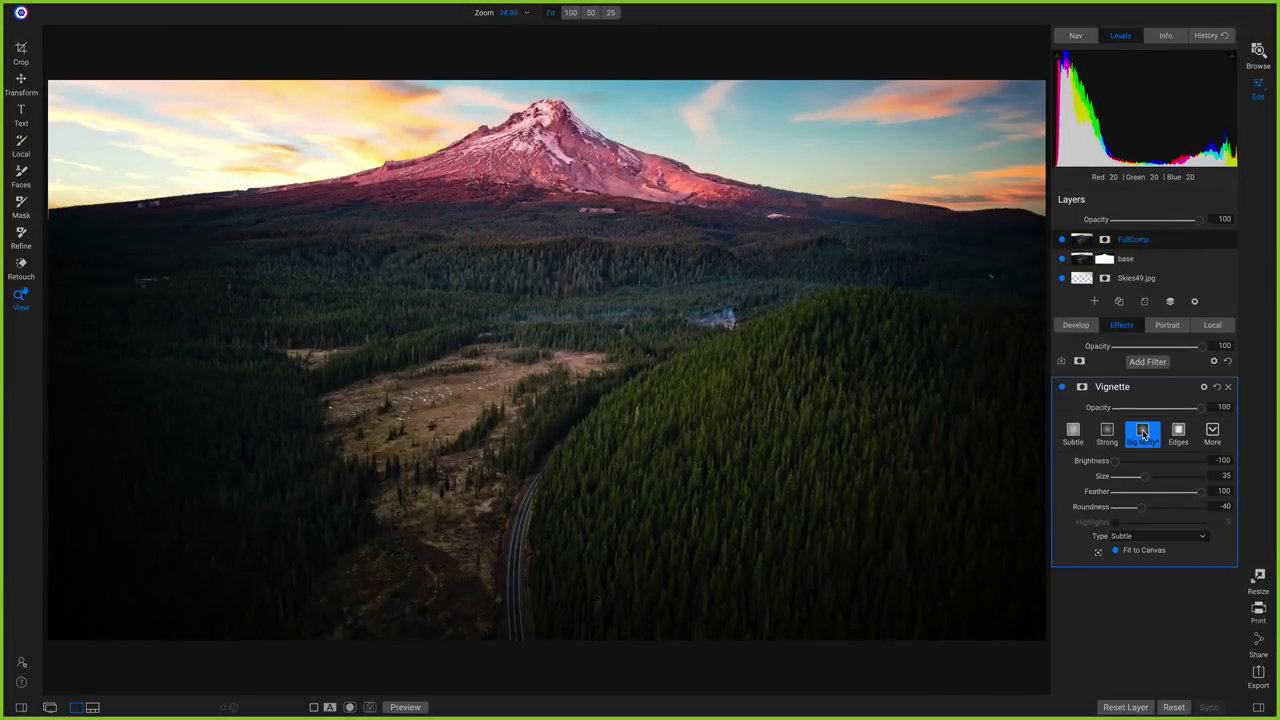
Add a LUTs filter to the FullComp layer and choose the Comfort LUT from the Color Grading category
left_click(1147, 362)
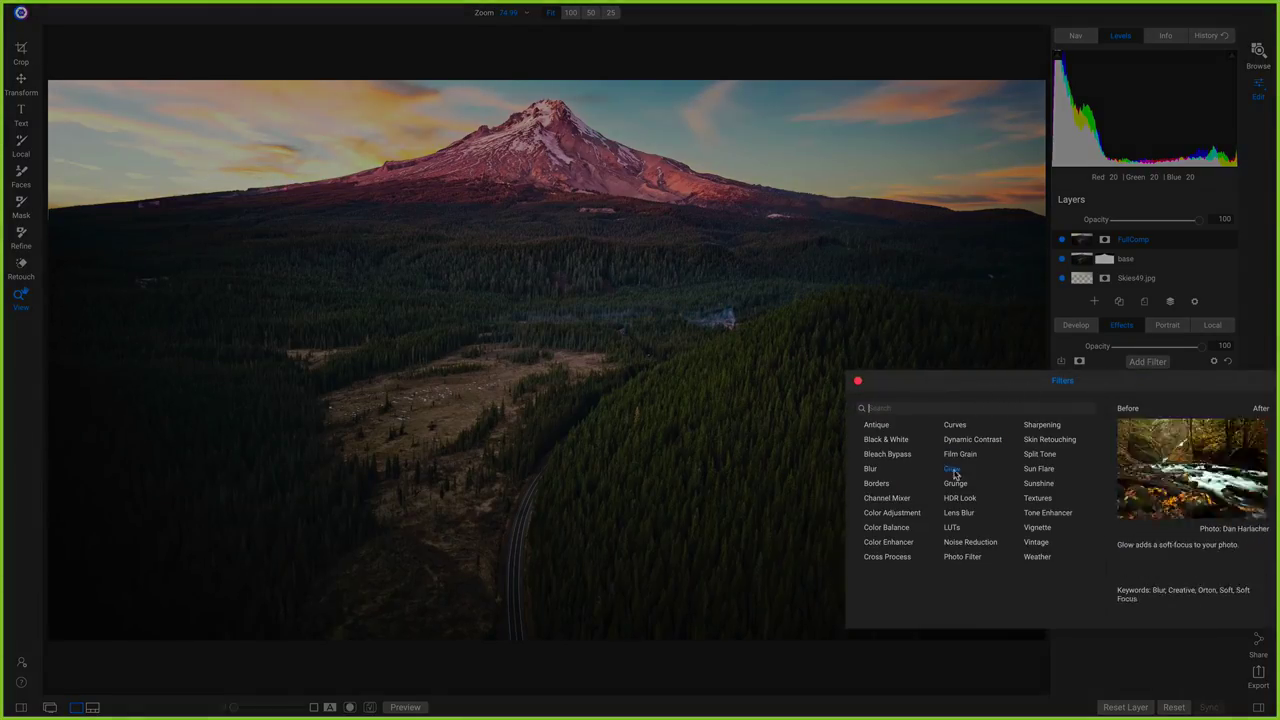
left_click(986, 532)
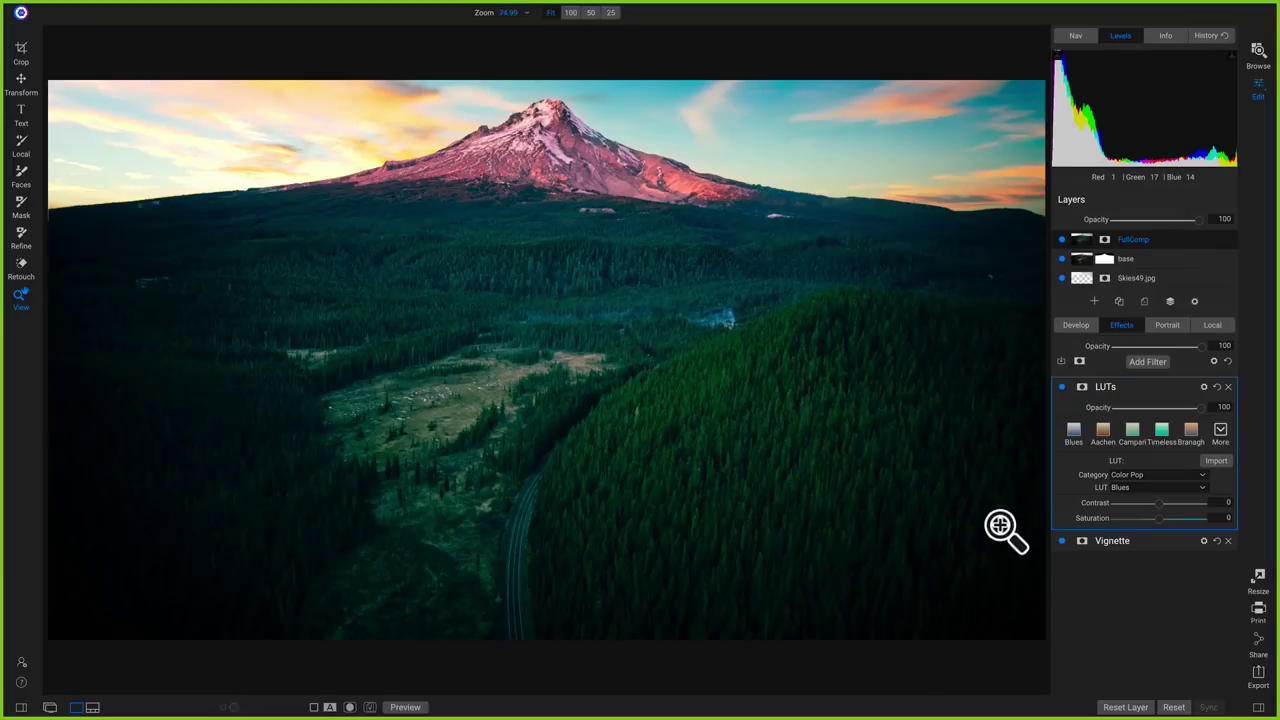
left_click(1174, 478)
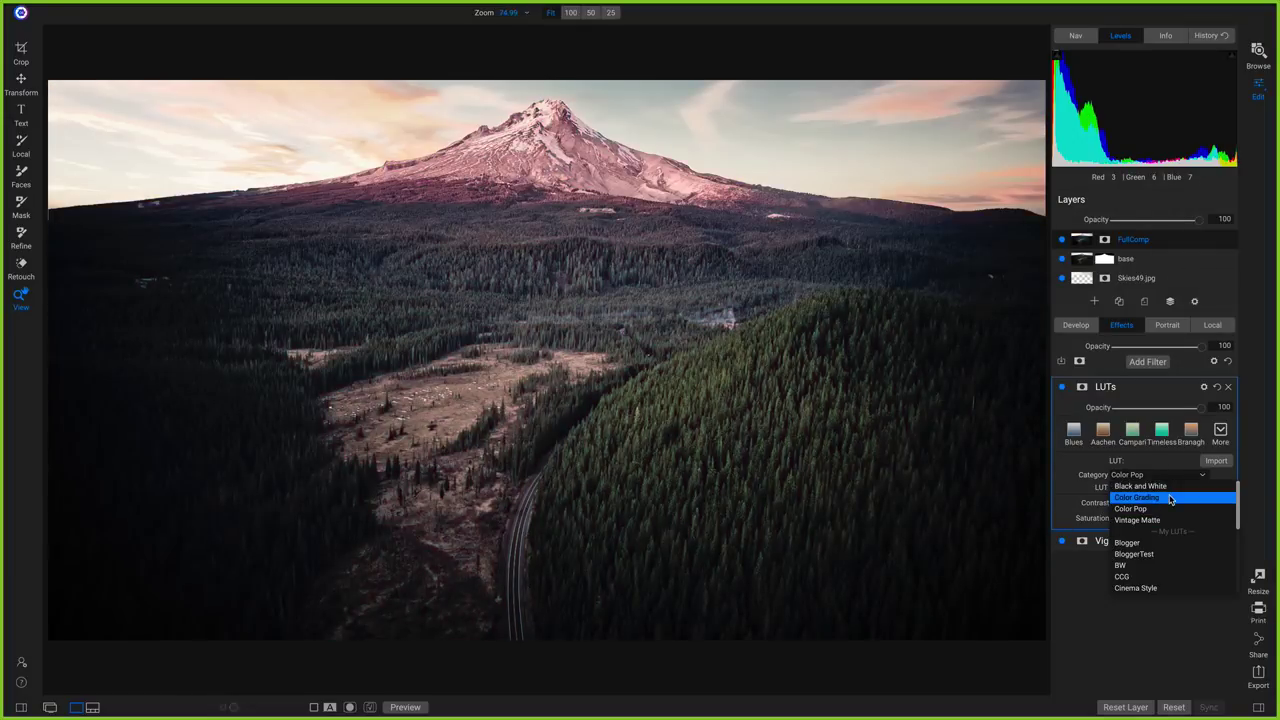
left_click(1175, 492)
left_click(1175, 490)
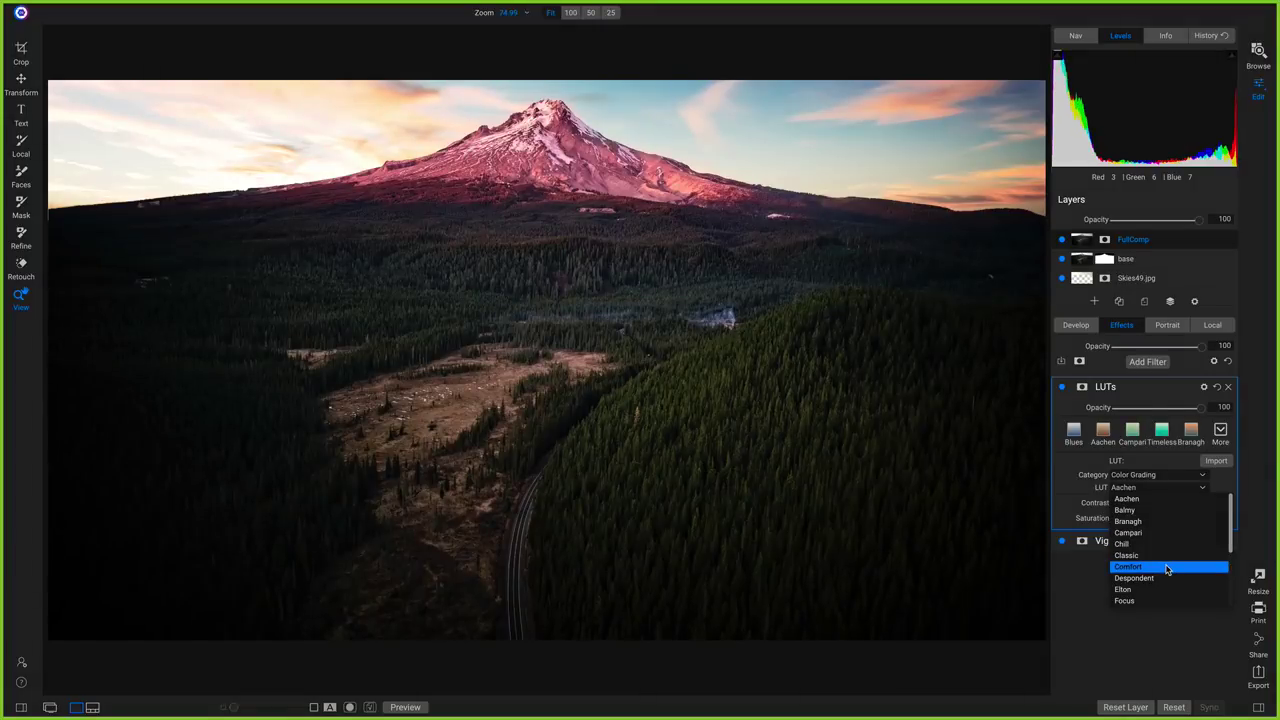
left_click(1167, 567)
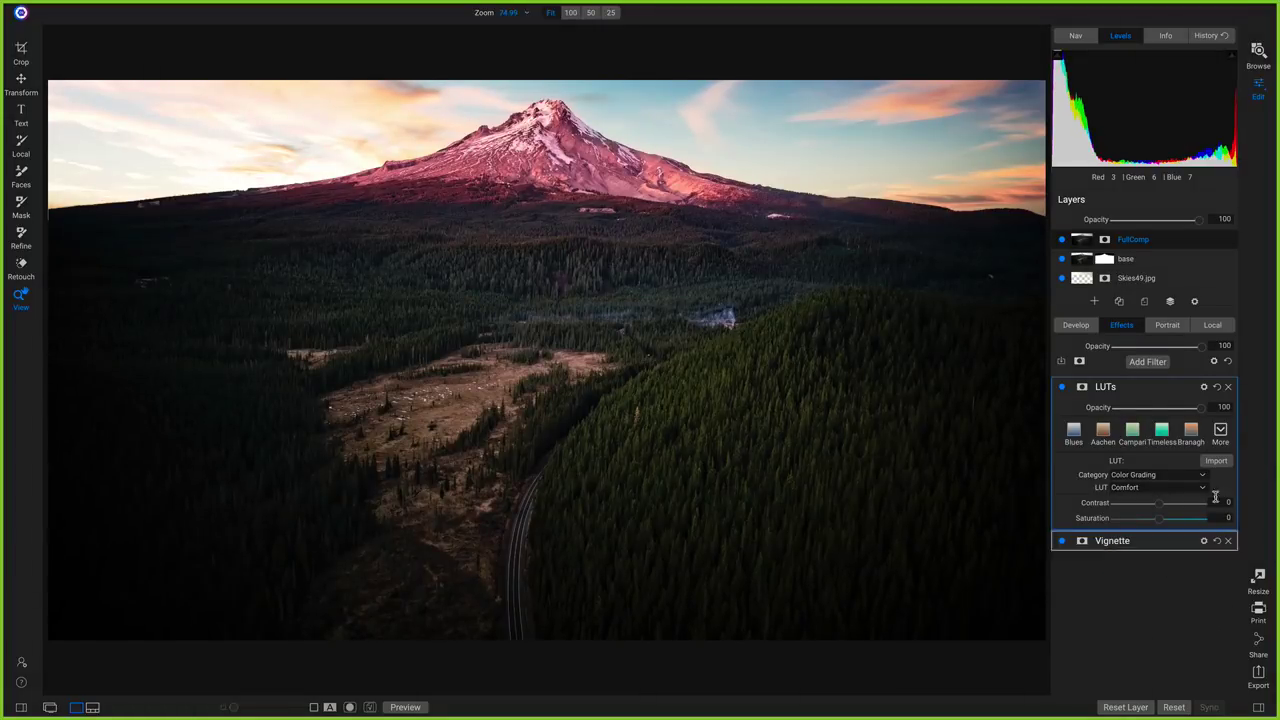
Add a second local adjustment to the FullComp layer using the Lighten preset
left_click(1213, 326)
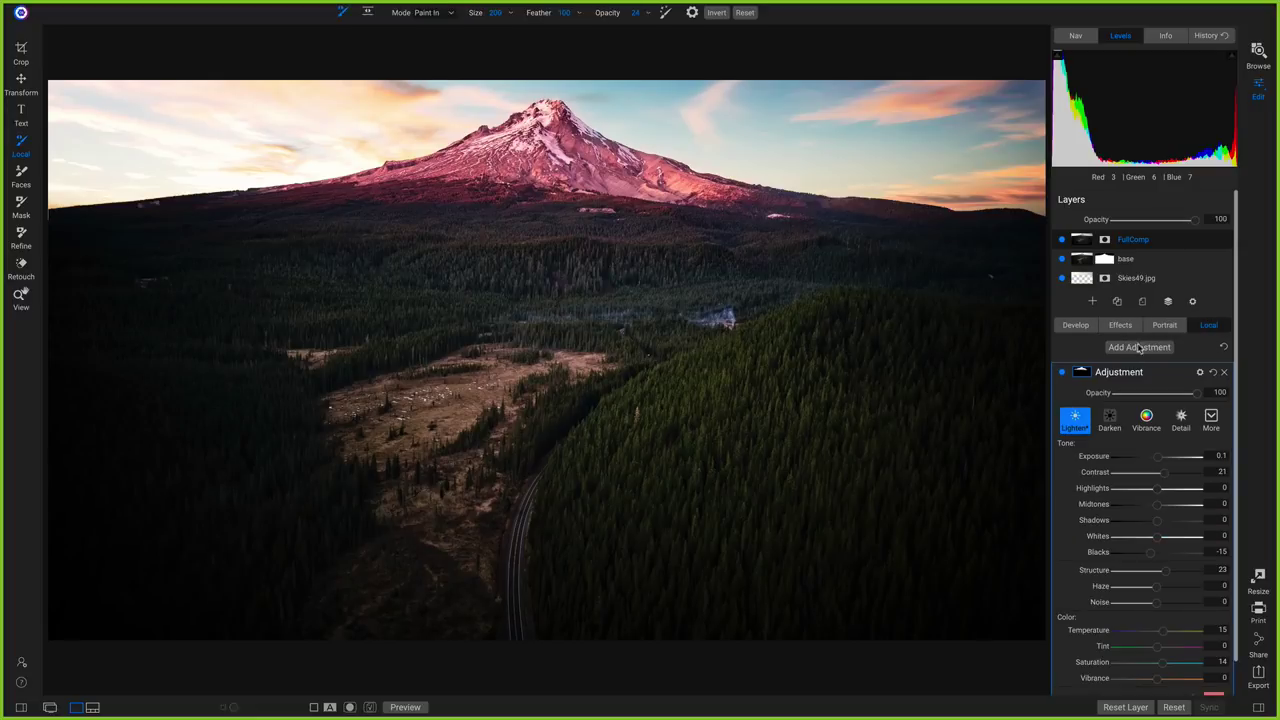
left_click(1130, 349)
left_click(1073, 420)
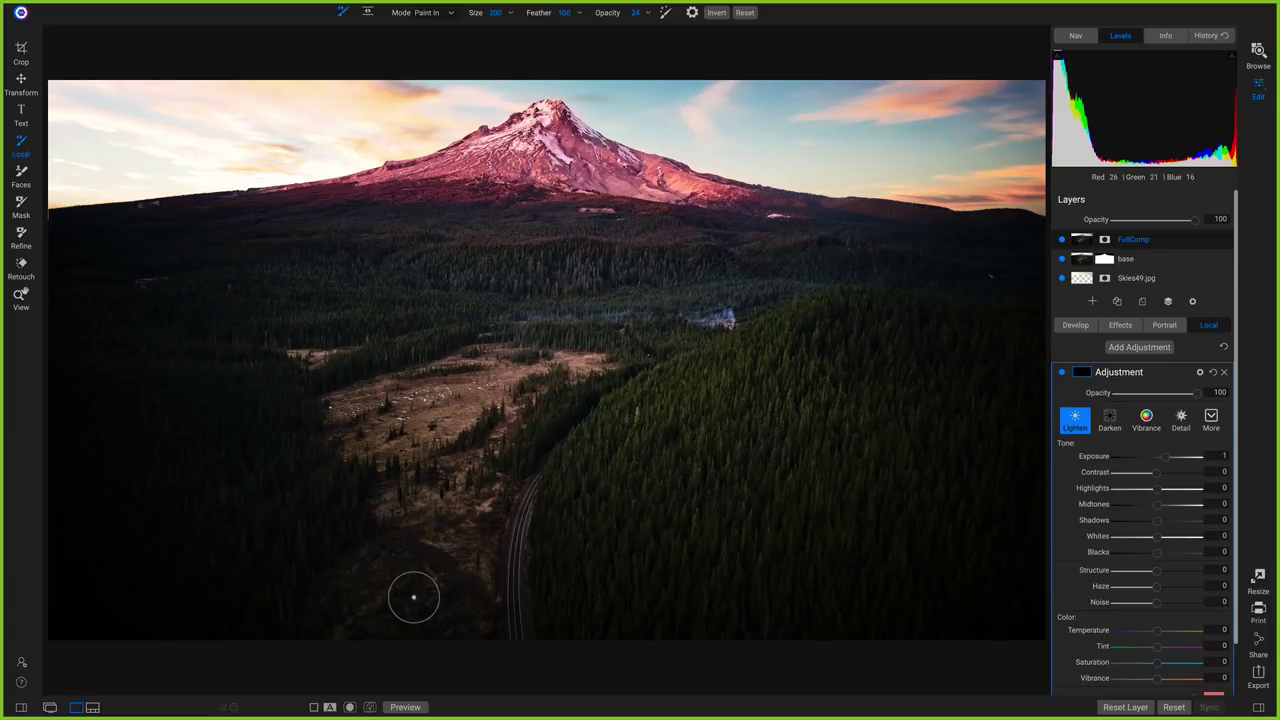
Paint the lightening along the road with a size 100 brush at full opacity and set the adjustment's opacity to 62
key("bracketleft")
key("bracketleft")
key("bracketleft")
key("bracketleft")
key("bracketleft")
mouse_move(516, 651)
left_mouse_down()
mouse_move(511, 591)
mouse_move(534, 474)
left_mouse_up()
mouse_move(615, 25)
mouse_move(512, 616)
left_mouse_down()
mouse_move(520, 514)
mouse_move(549, 451)
left_mouse_up()
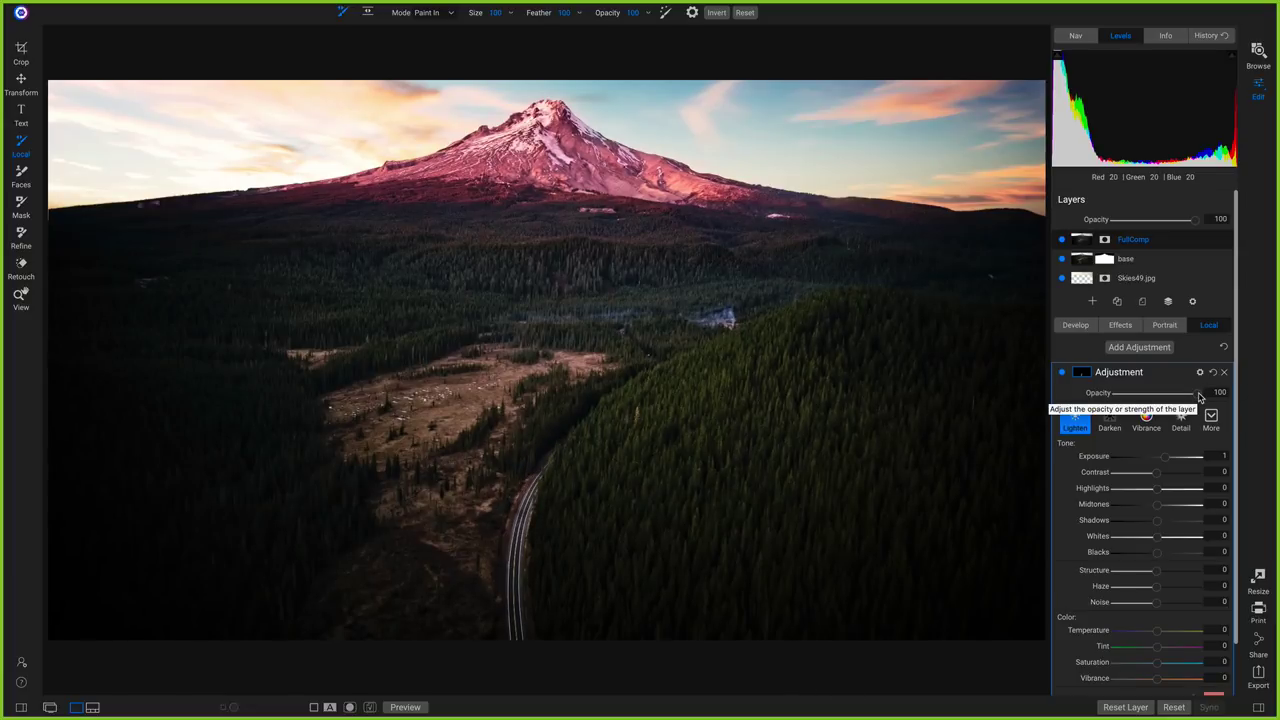
mouse_move(1198, 398)
left_mouse_down()
mouse_move(1117, 397)
mouse_move(1152, 400)
left_mouse_up()
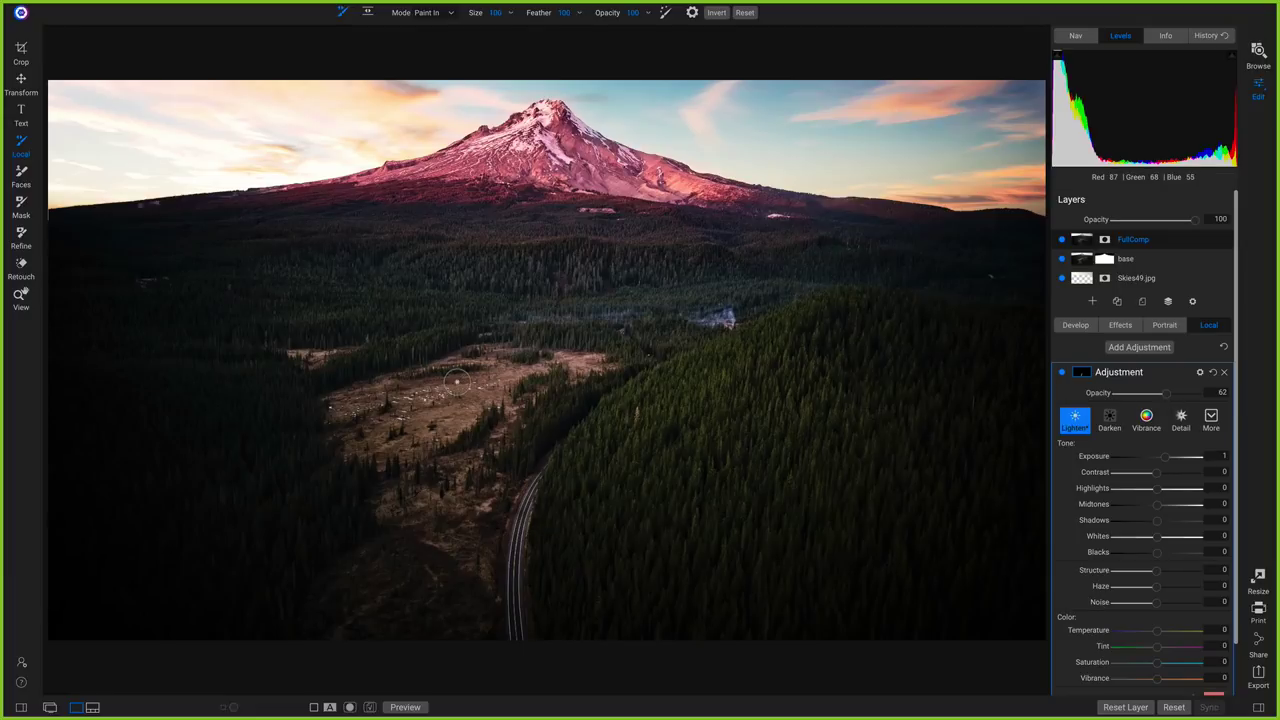
Crop the photo to the 4x5 (8x10) ratio, shifting the image slightly to the right inside the frame
key("c")
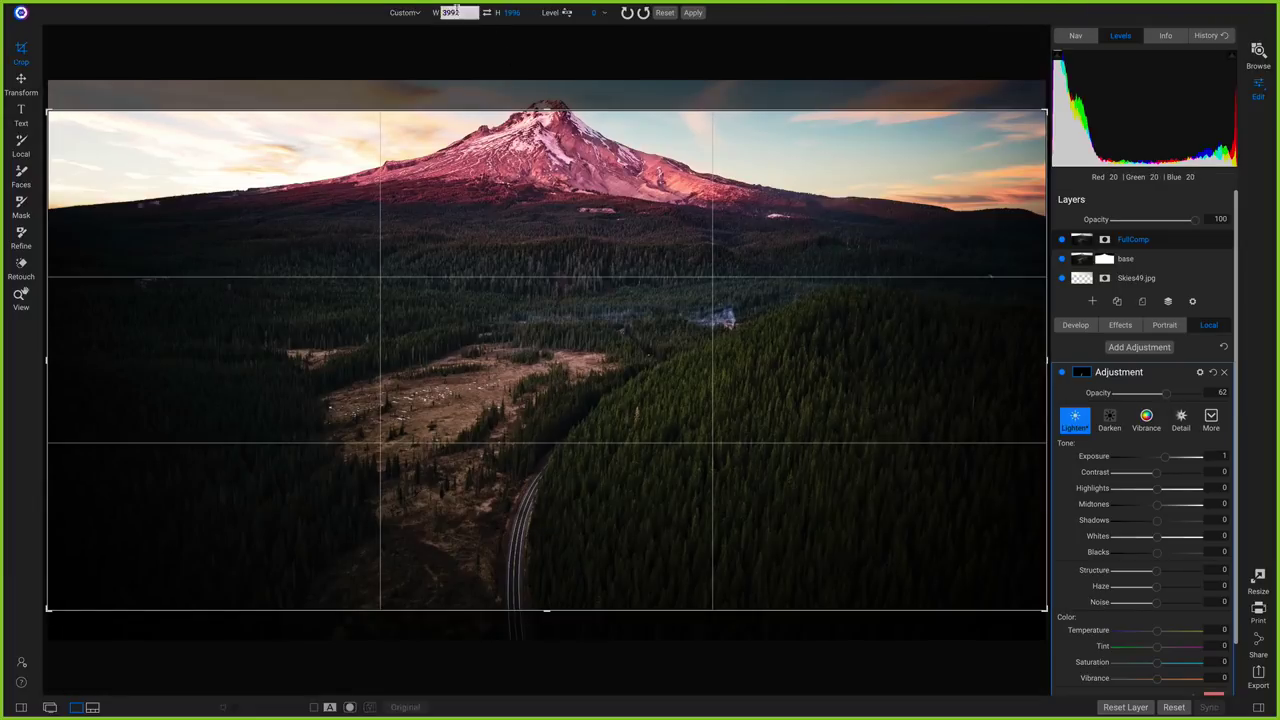
left_click(408, 13)
left_click(390, 68)
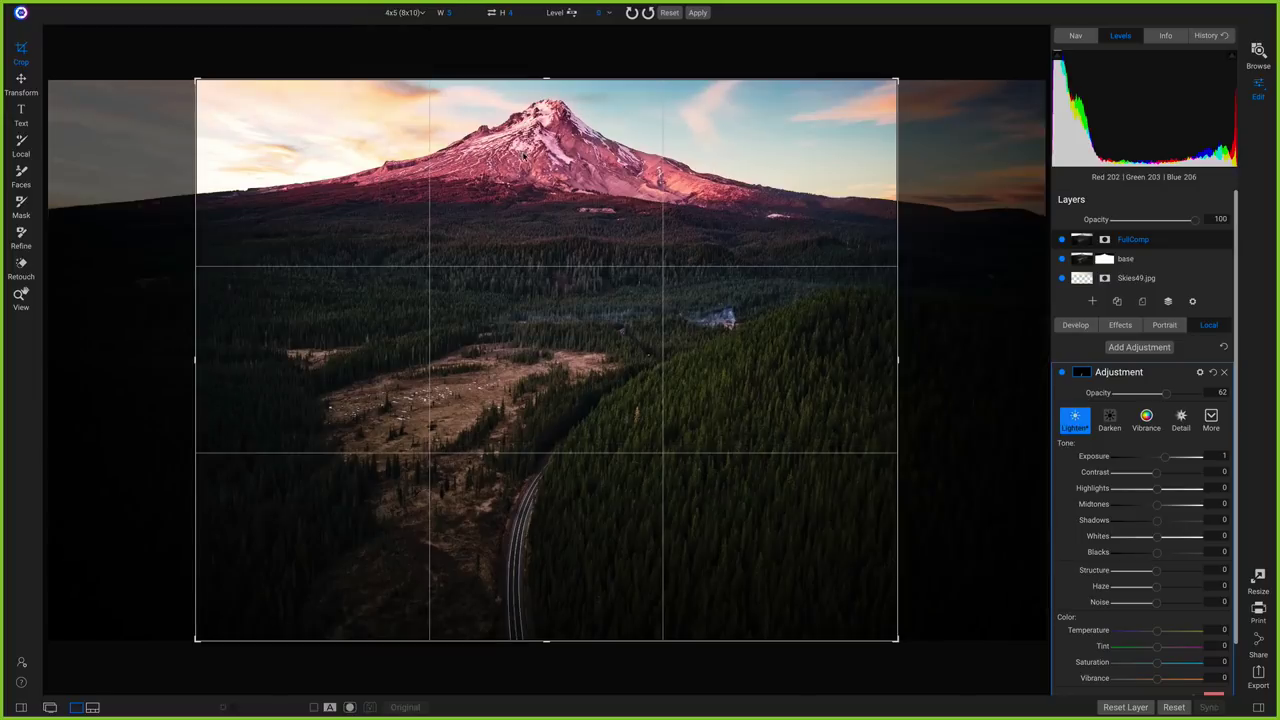
left_click_drag(614, 246, 624, 242)
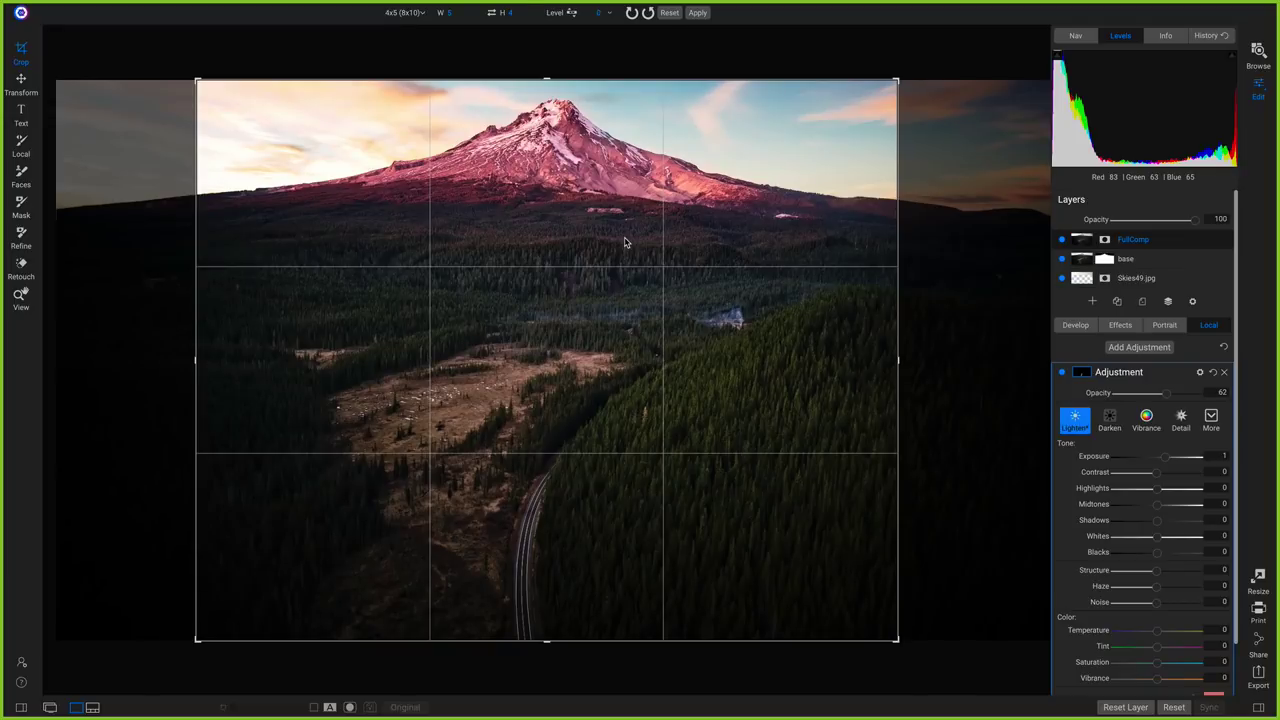
key("z")
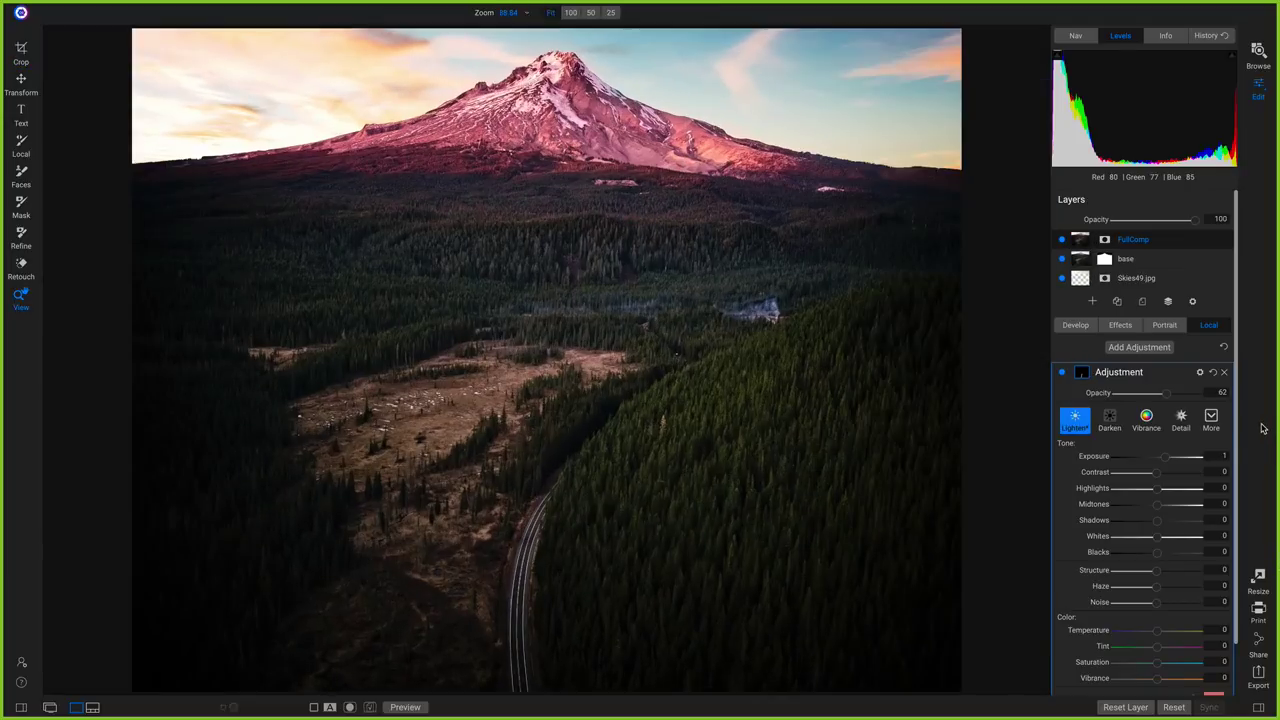
Reset the base layer's properties and toggle the FullComp layer's visibility to compare the composite with the base photo
right_click(1105, 259)
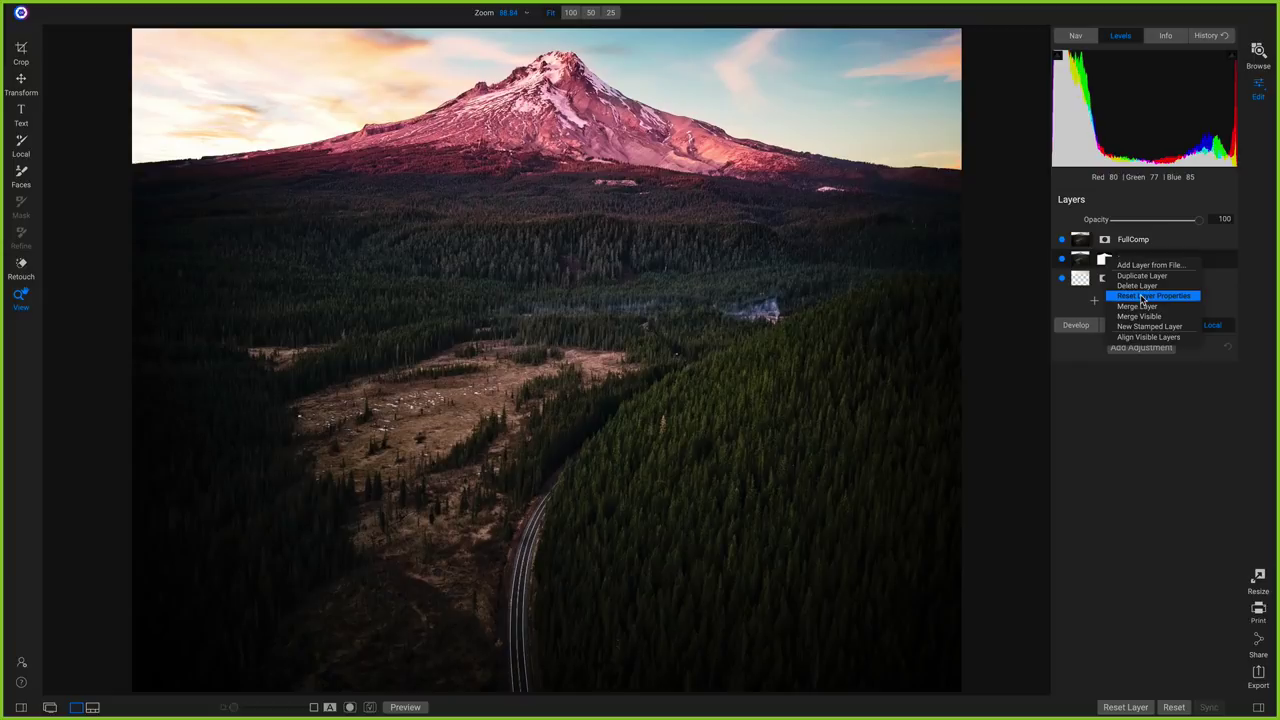
left_click(1142, 297)
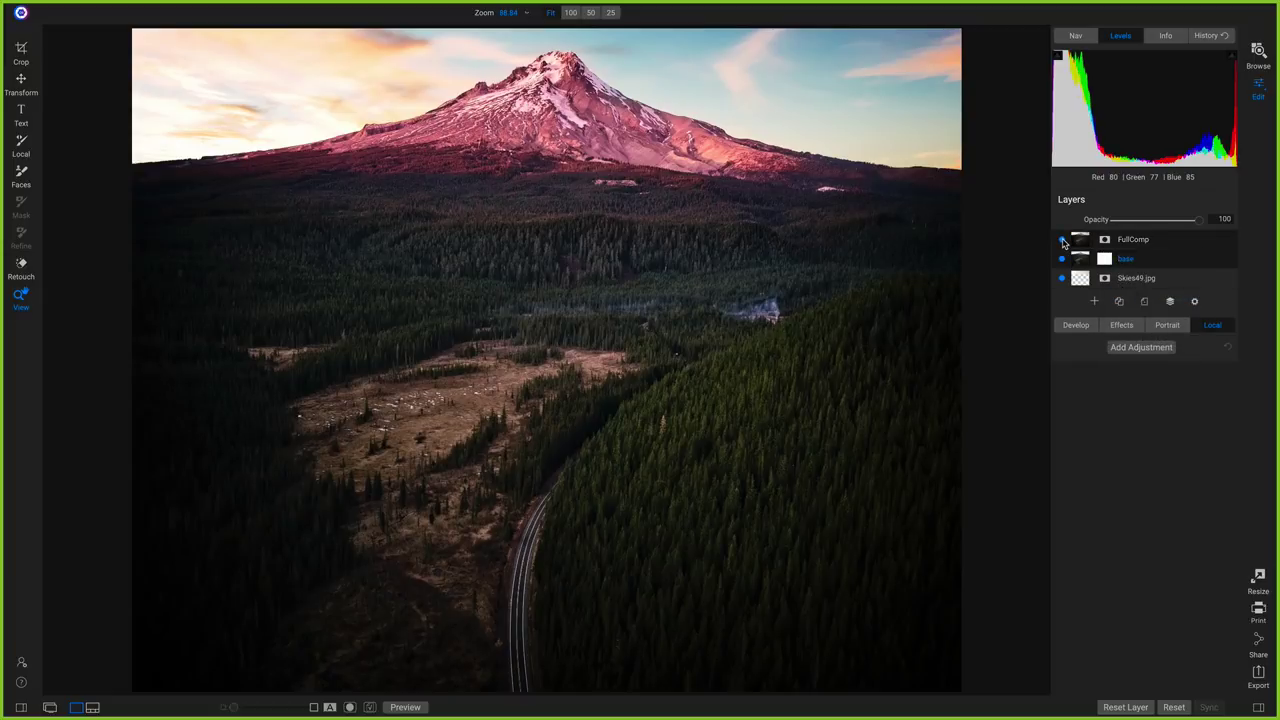
left_click(1063, 241)
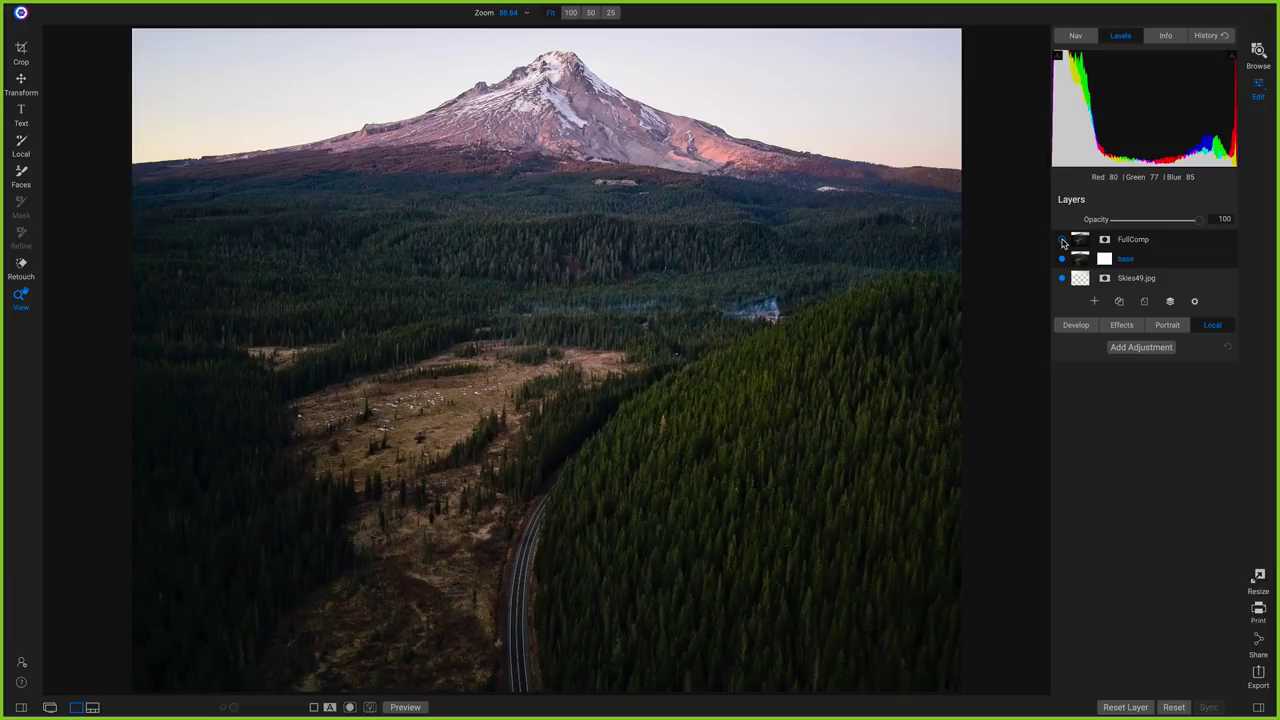
left_click(1063, 241)
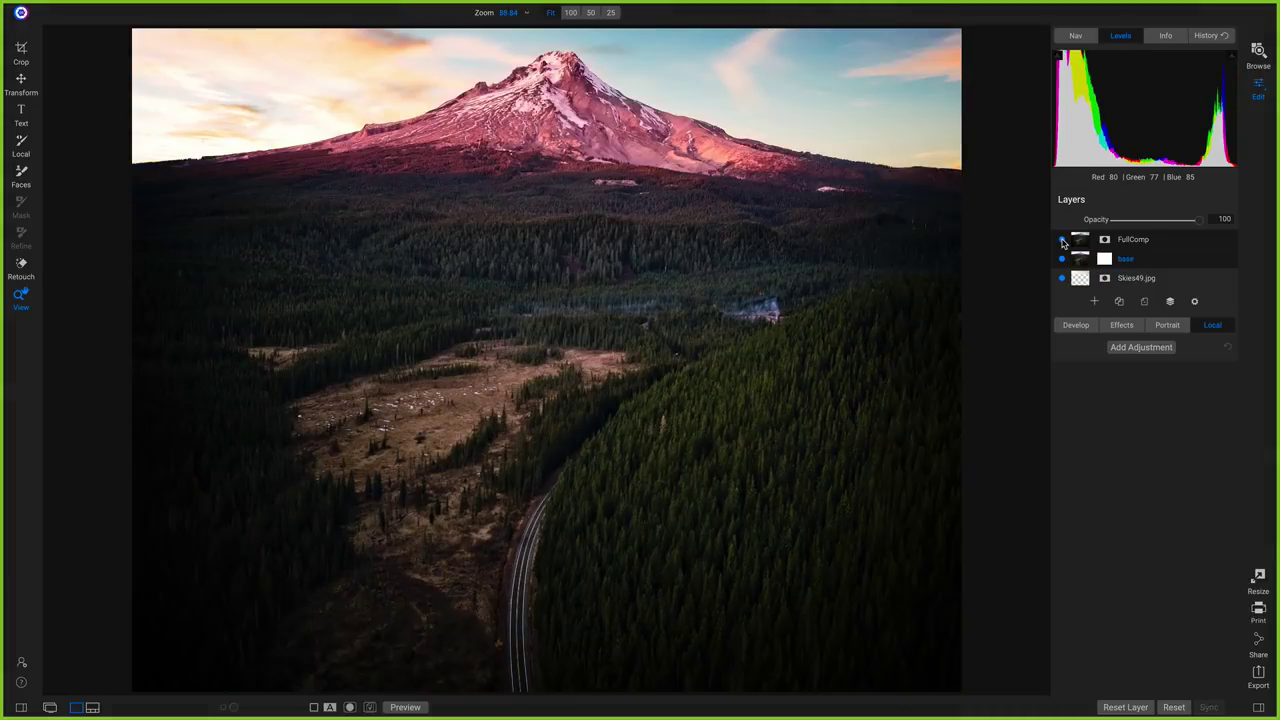
left_click(1063, 241)
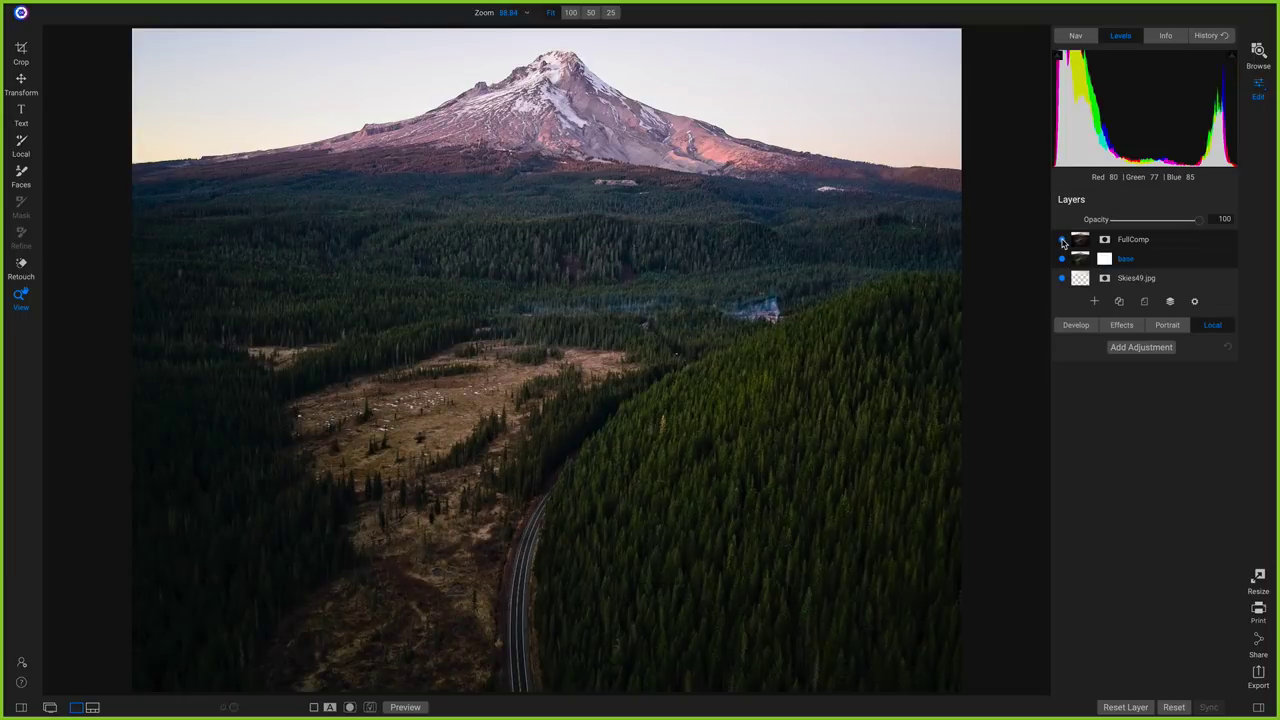
Toggle the FullComp layer's visibility to compare the finished composite with the original Mt Hood photo
left_click(1063, 241)
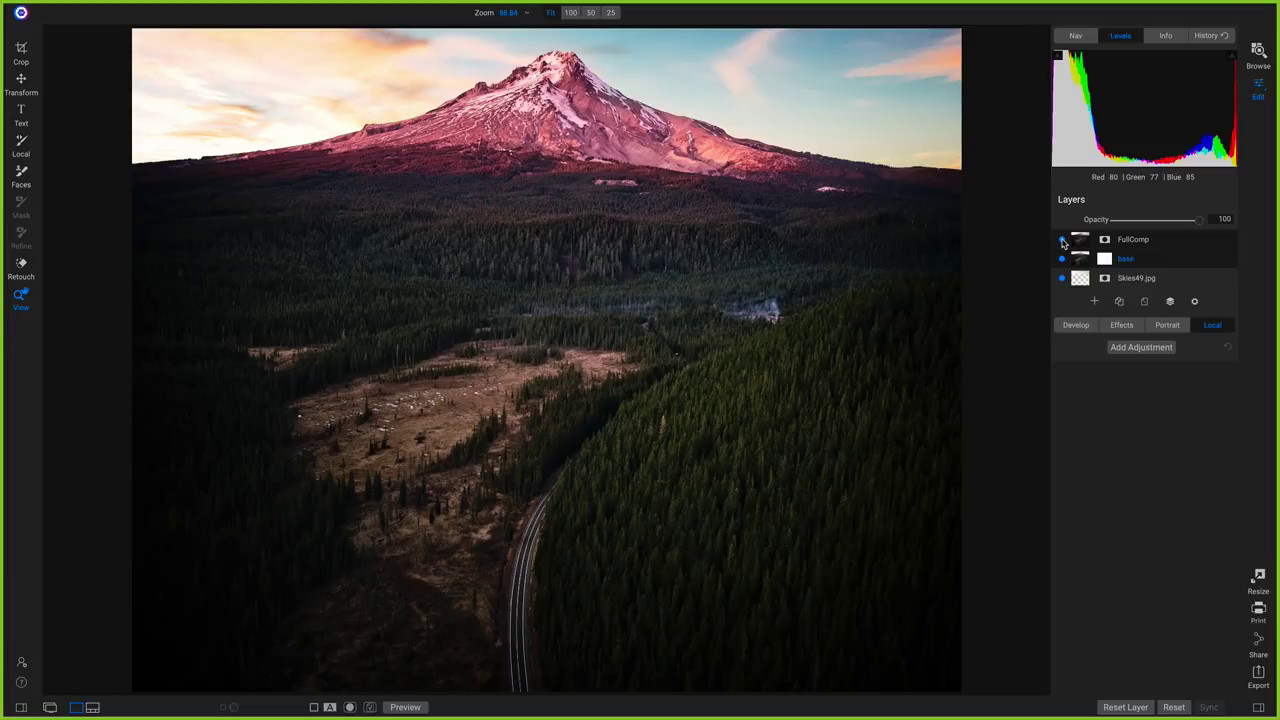
left_click(1062, 240)
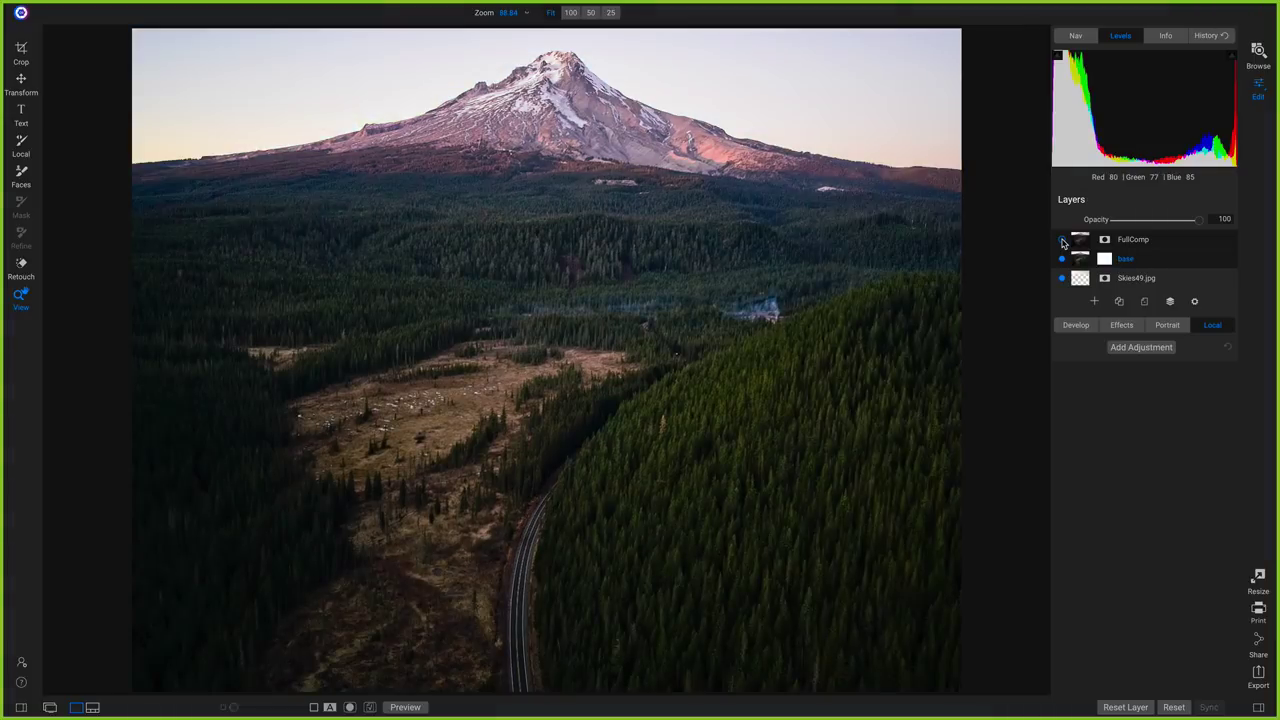
left_click(1062, 240)
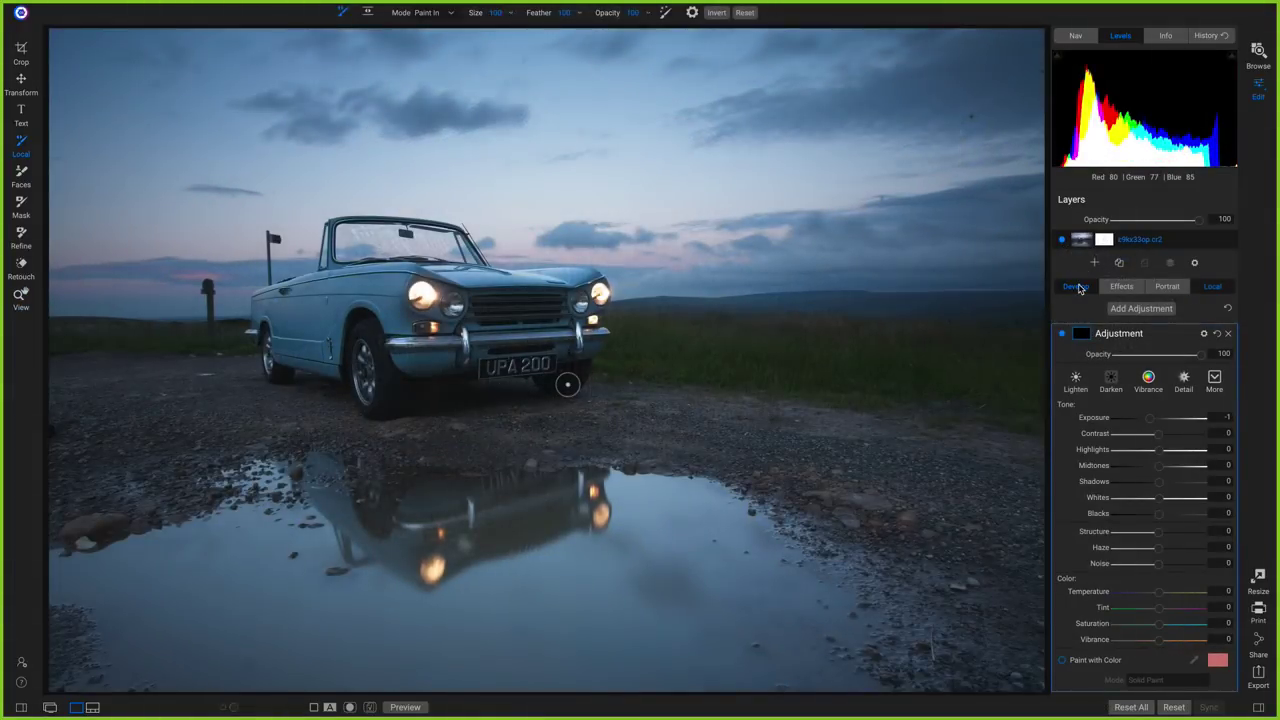
Add a LUTs filter to the blue car photo
left_click(1056, 288)
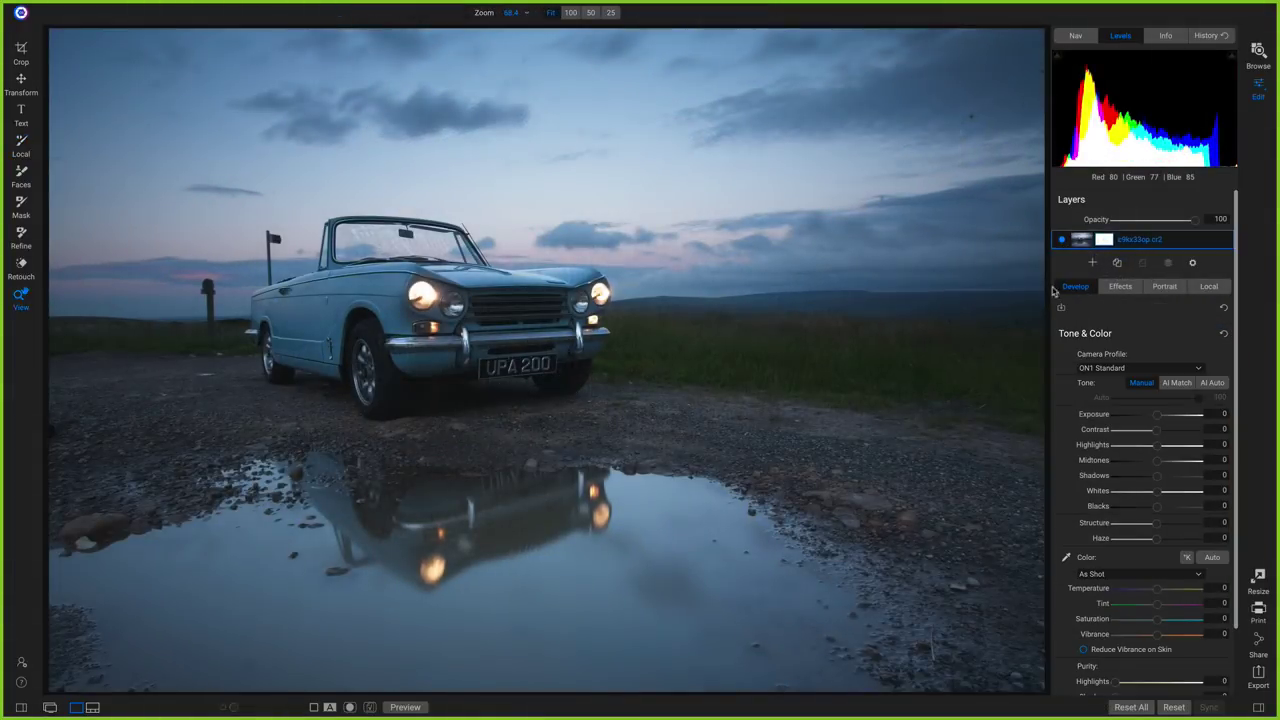
left_click(1121, 288)
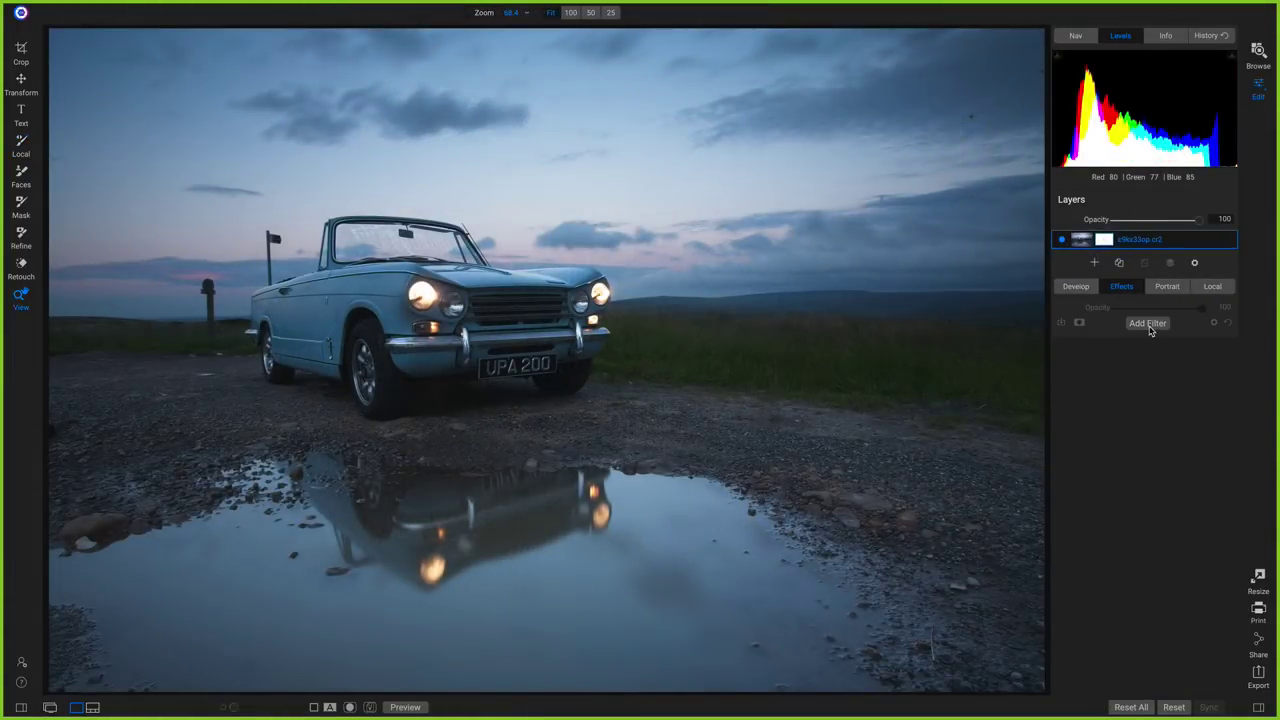
left_click(1148, 324)
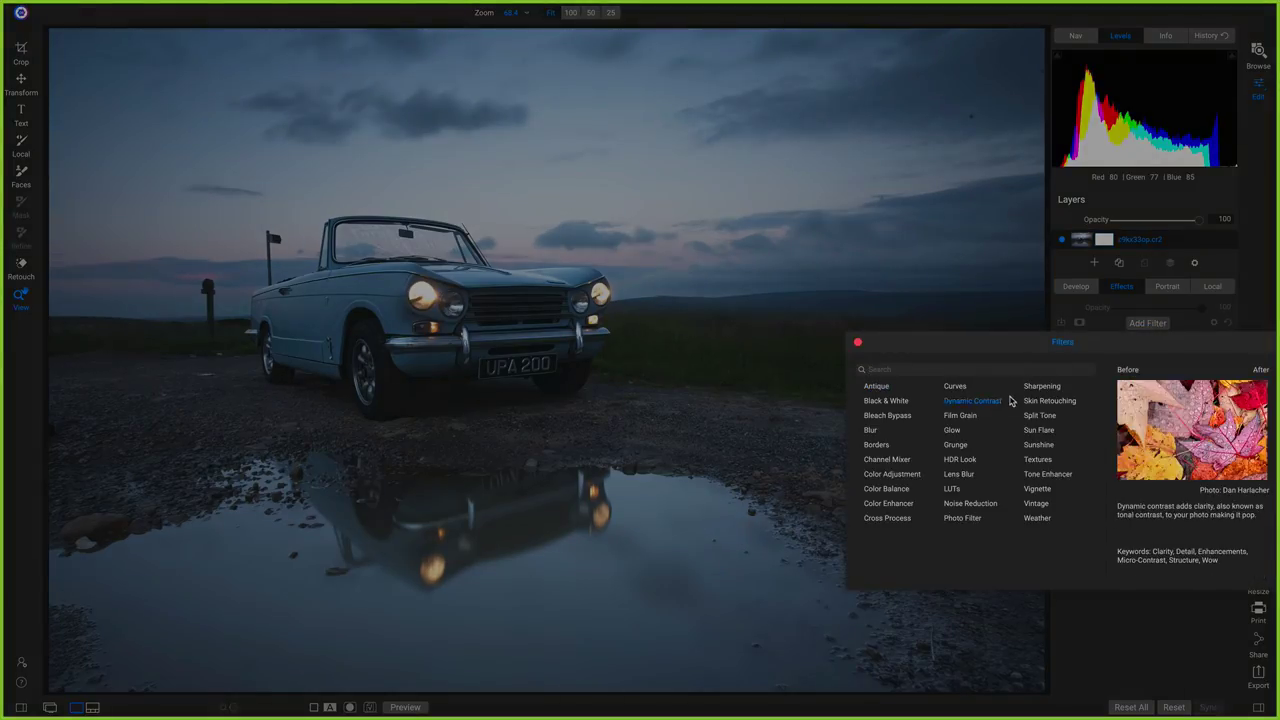
left_click(953, 488)
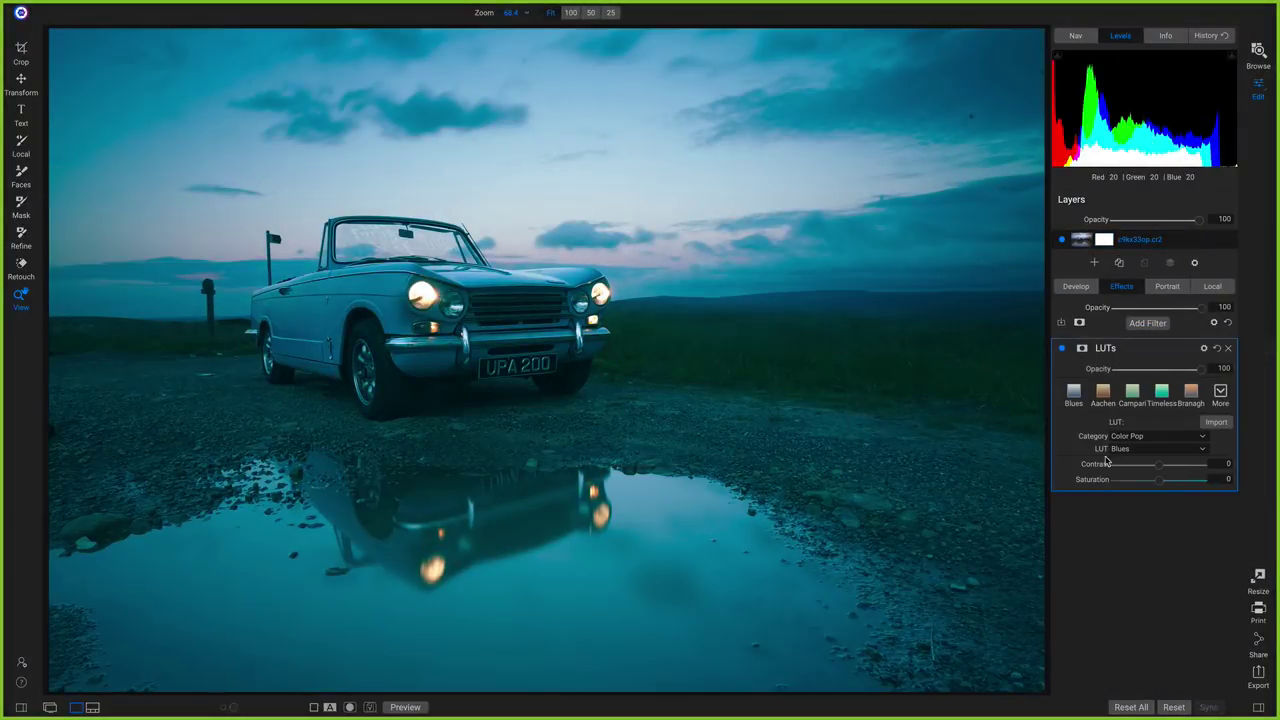
Set the LUT to Balmy from the Color Grading category and compare the before and after views
left_click(1137, 452)
left_click(1137, 458)
left_click(1140, 436)
left_click(1140, 447)
left_click(1145, 452)
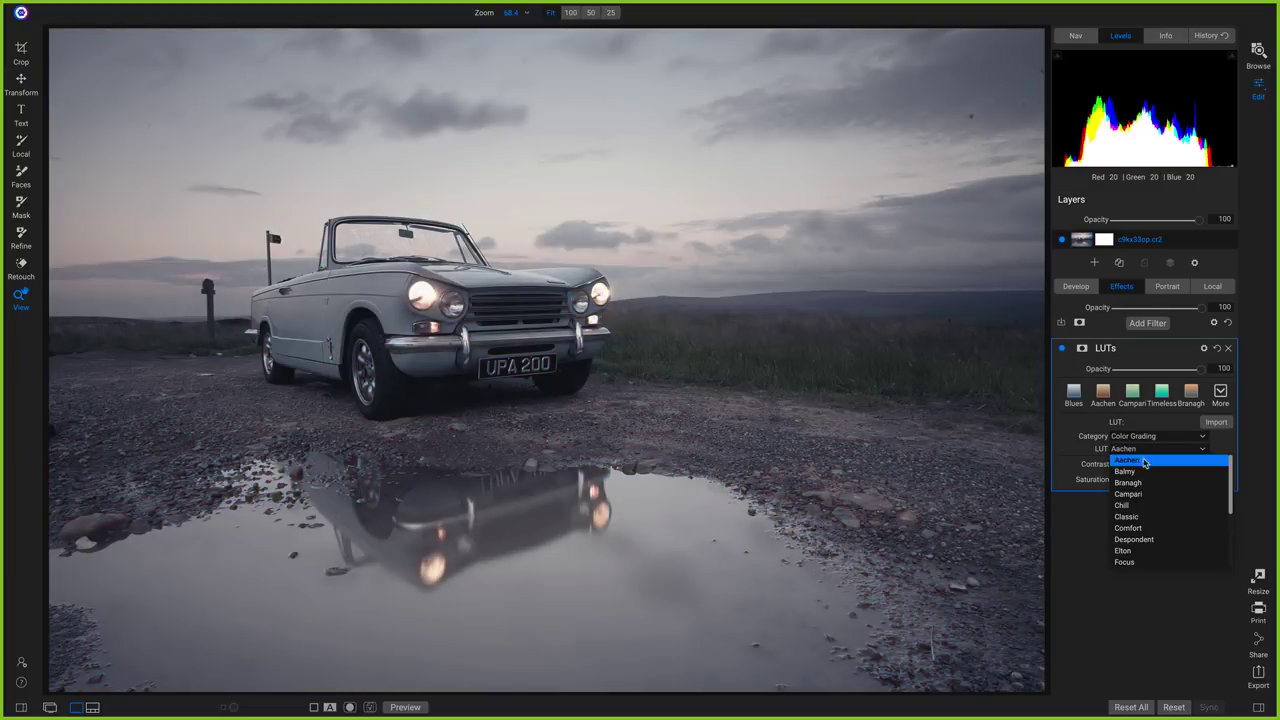
left_click(1139, 471)
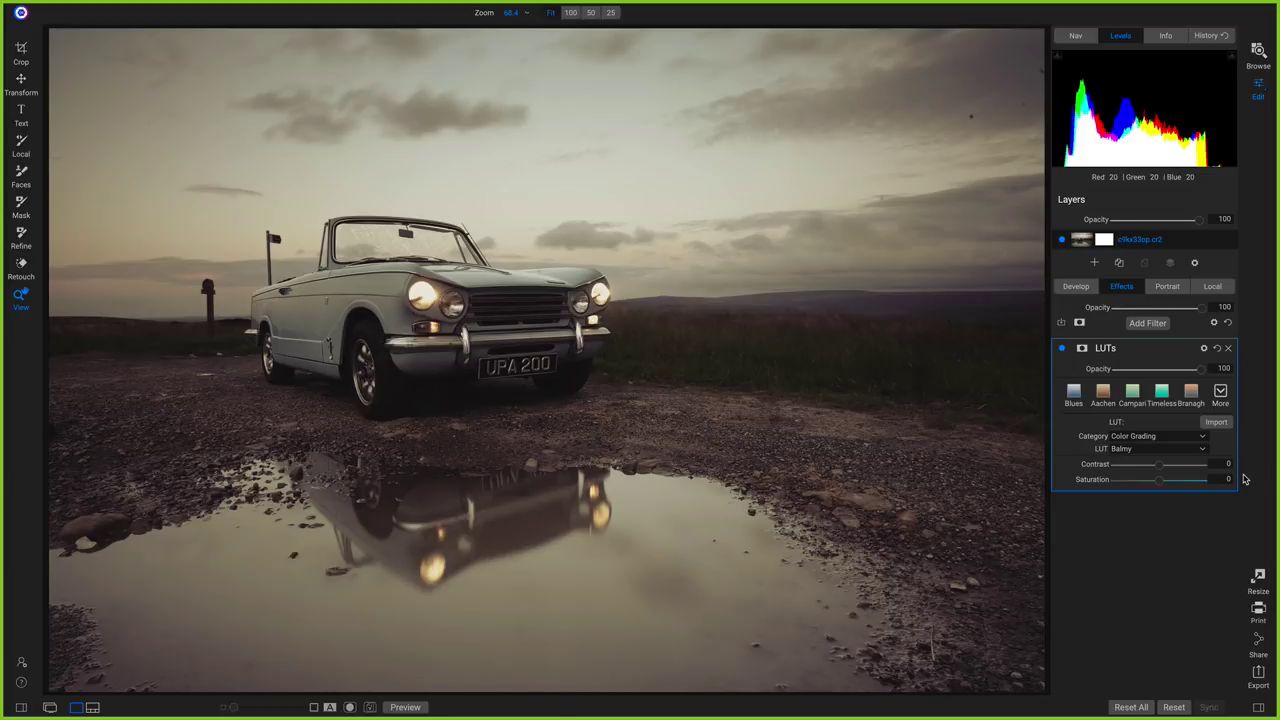
key("backslash")
key("backslash")
Add the dark cloudy sky skies02.jpg from the Skies textures as a new layer
left_click(1095, 264)
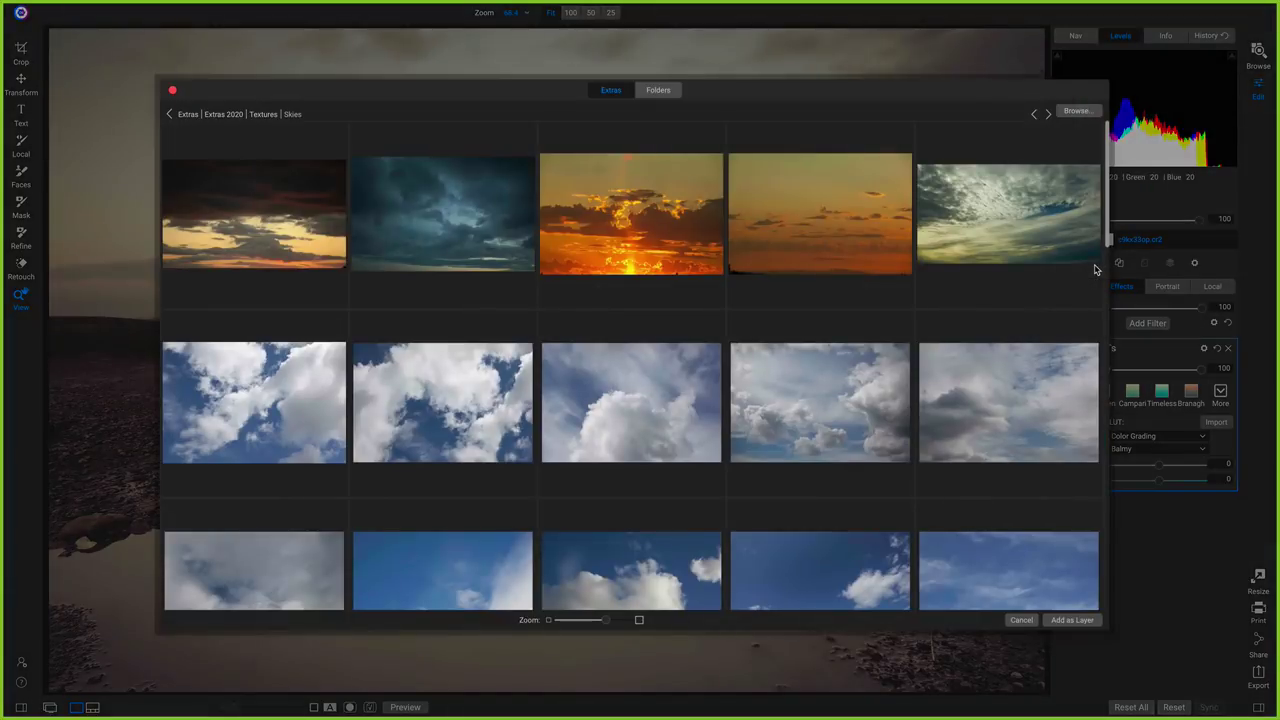
left_click(448, 212)
key("Escape")
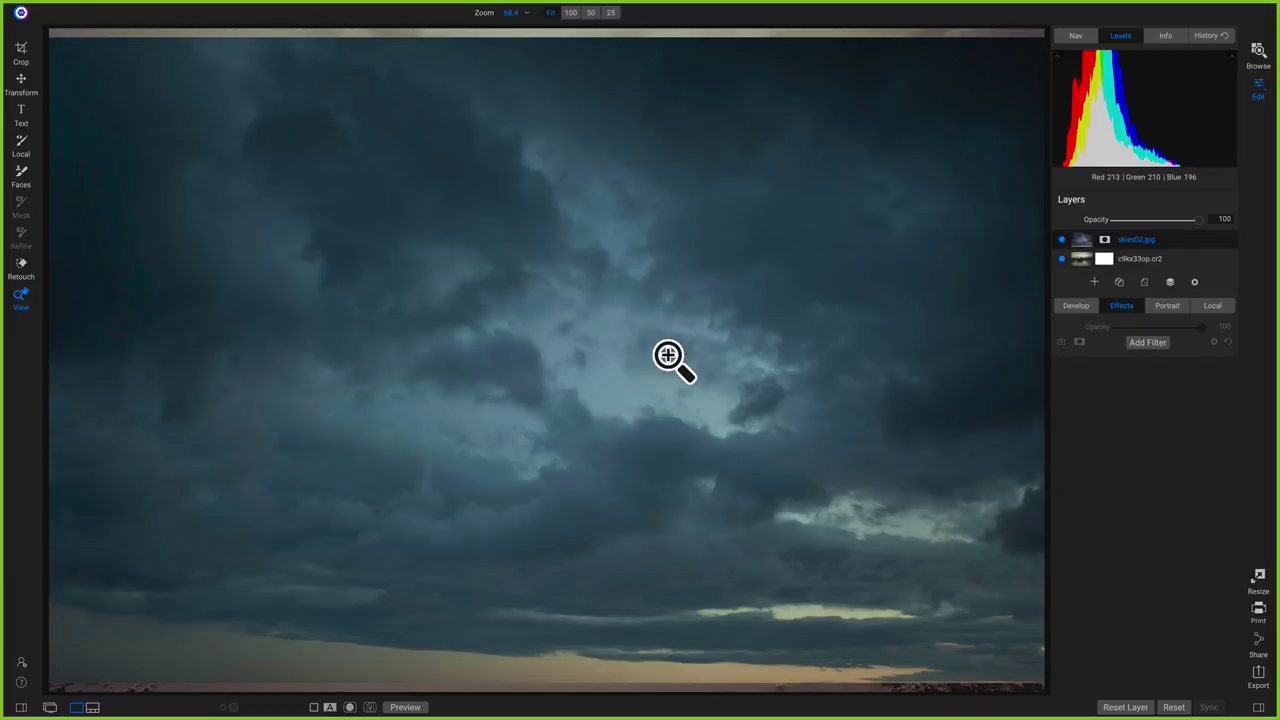
Set the sky layer's opacity to 46 and move the sky up so its lower edge sits near the horizon
key("v")
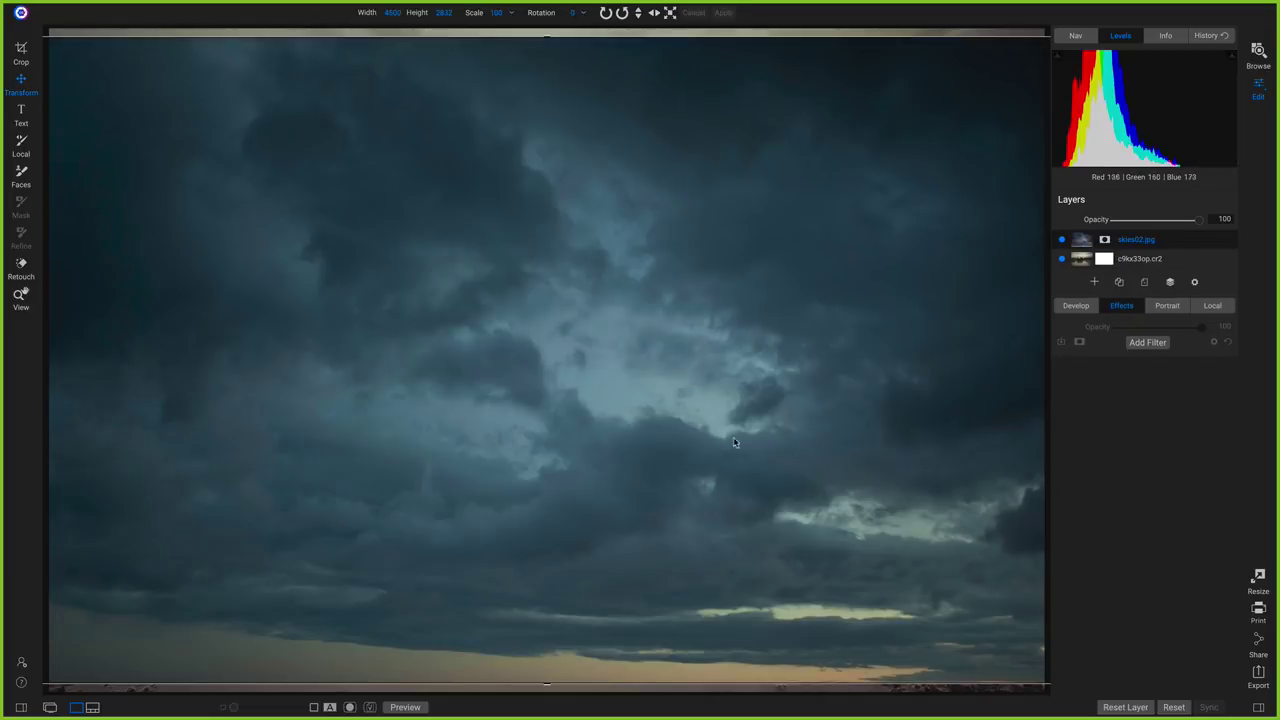
left_click_drag(1200, 220, 1154, 226)
left_click_drag(923, 518, 883, 237)
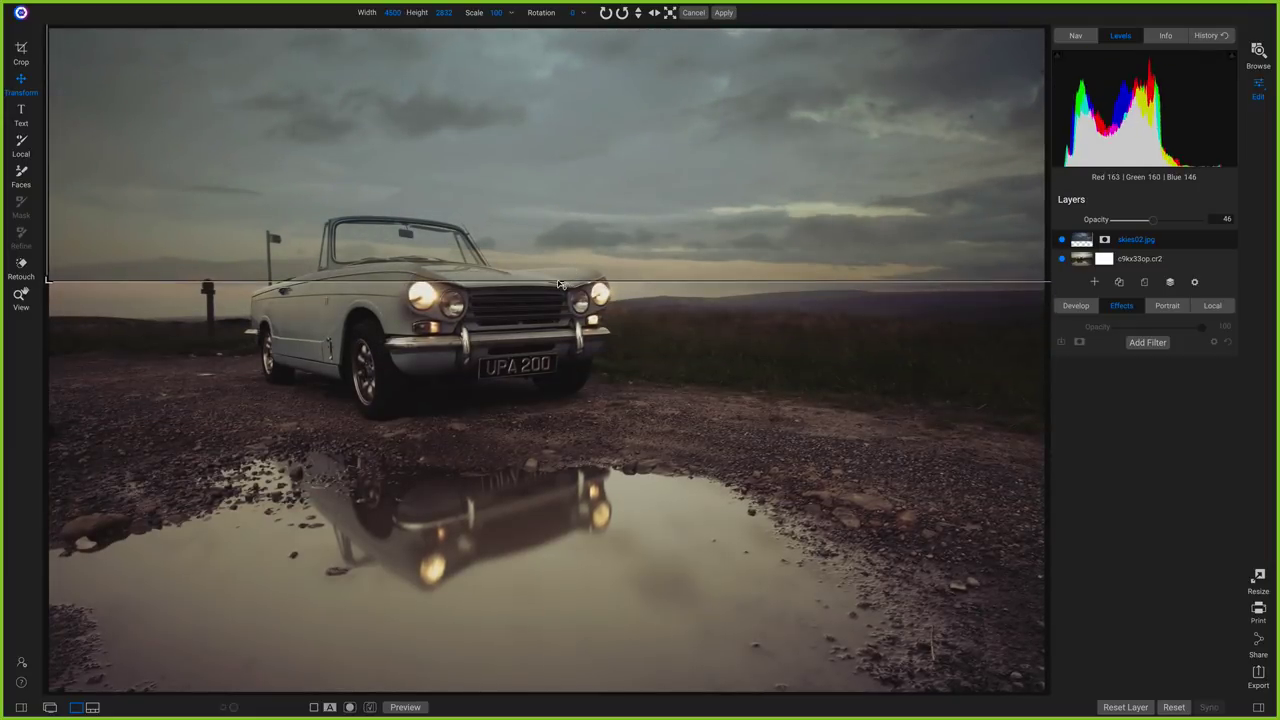
Stretch the sky layer's height to 2966 and reposition it so its lower edge falls slightly below the horizon
left_click_drag(562, 287, 565, 316)
mouse_move(812, 225)
left_mouse_down()
mouse_move(812, 198)
mouse_move(800, 231)
left_mouse_up()
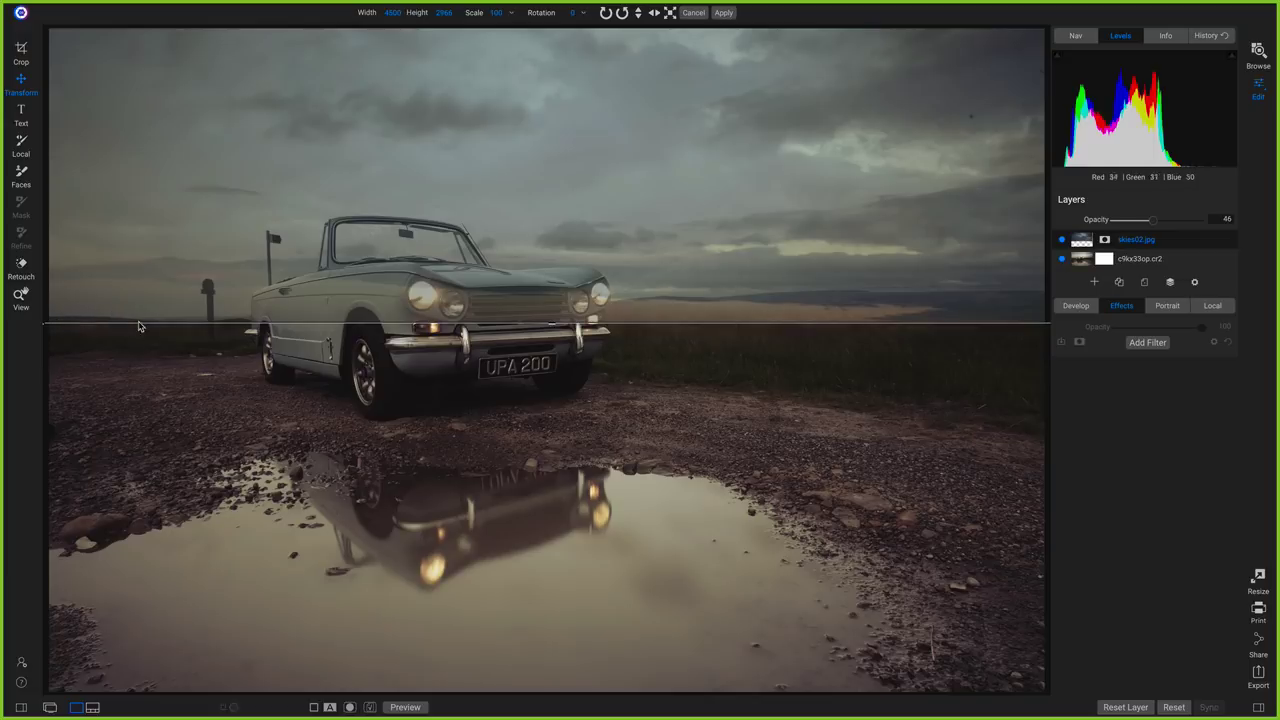
left_click_drag(215, 322, 176, 296)
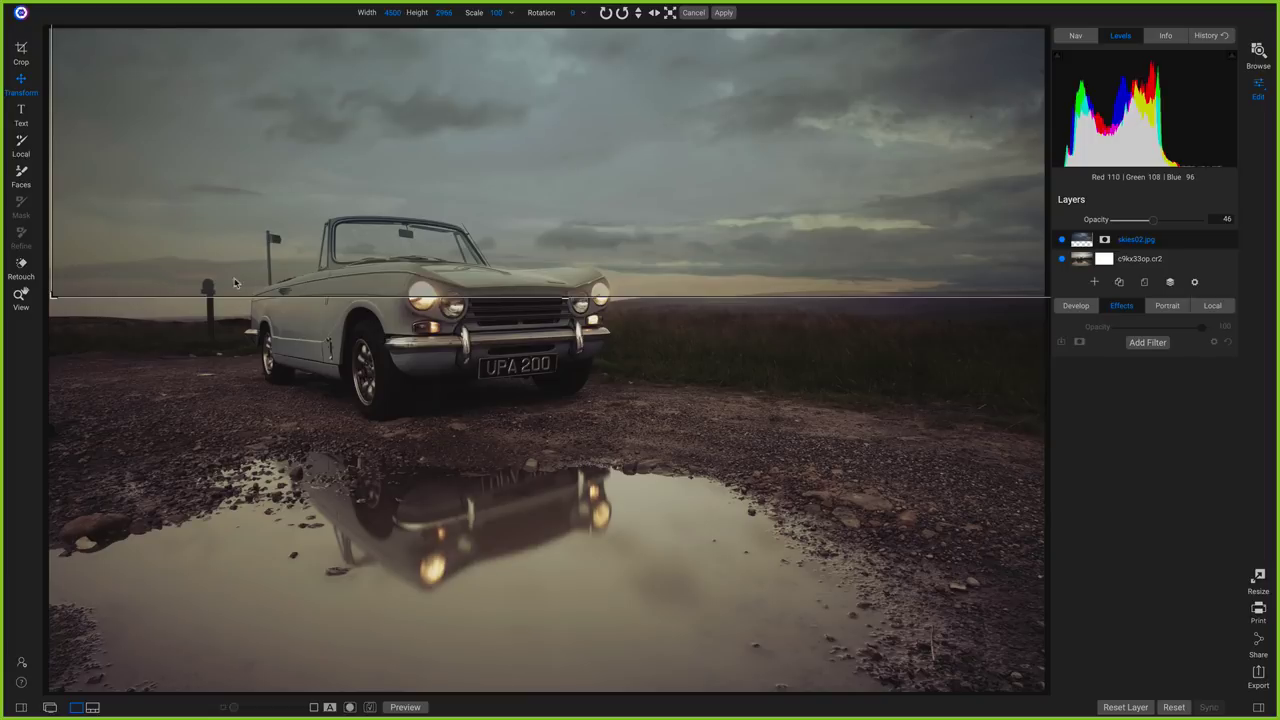
left_click_drag(386, 218, 373, 234)
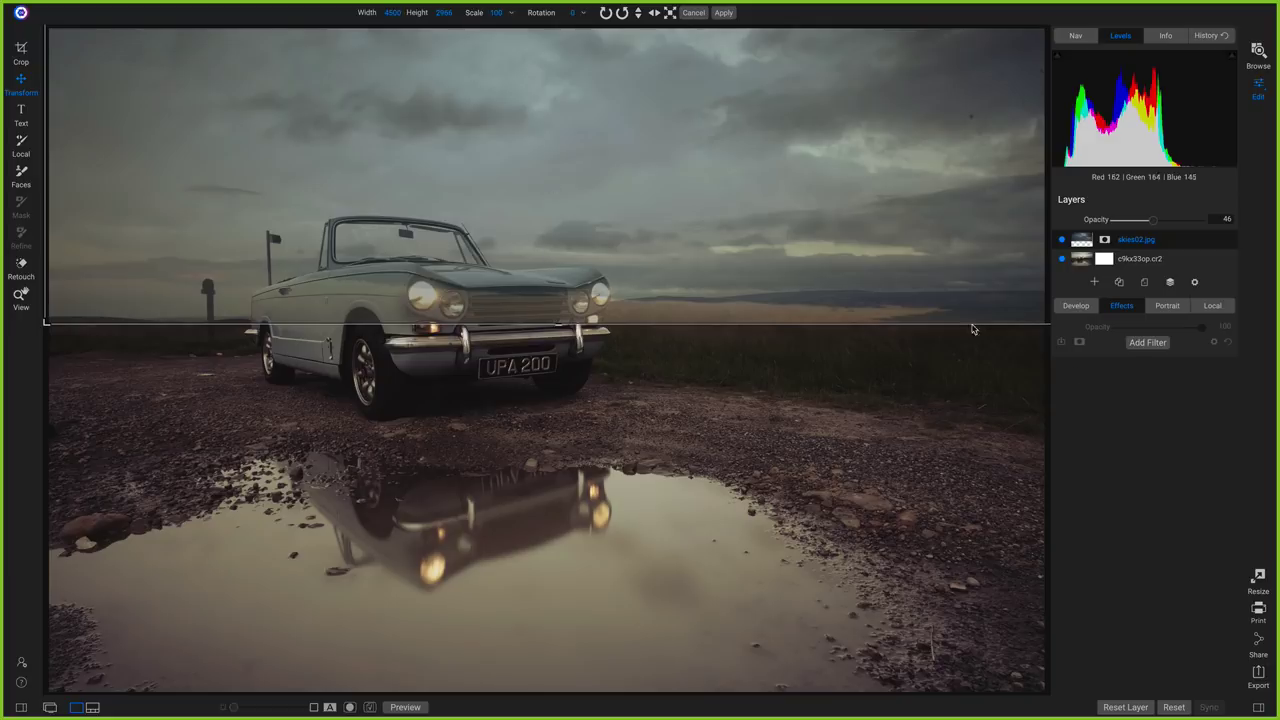
Move the sky layer at opacity 100 beneath the car photo layer and rename the photo layer as base
left_click_drag(1166, 226, 1174, 270)
double_click(1140, 240)
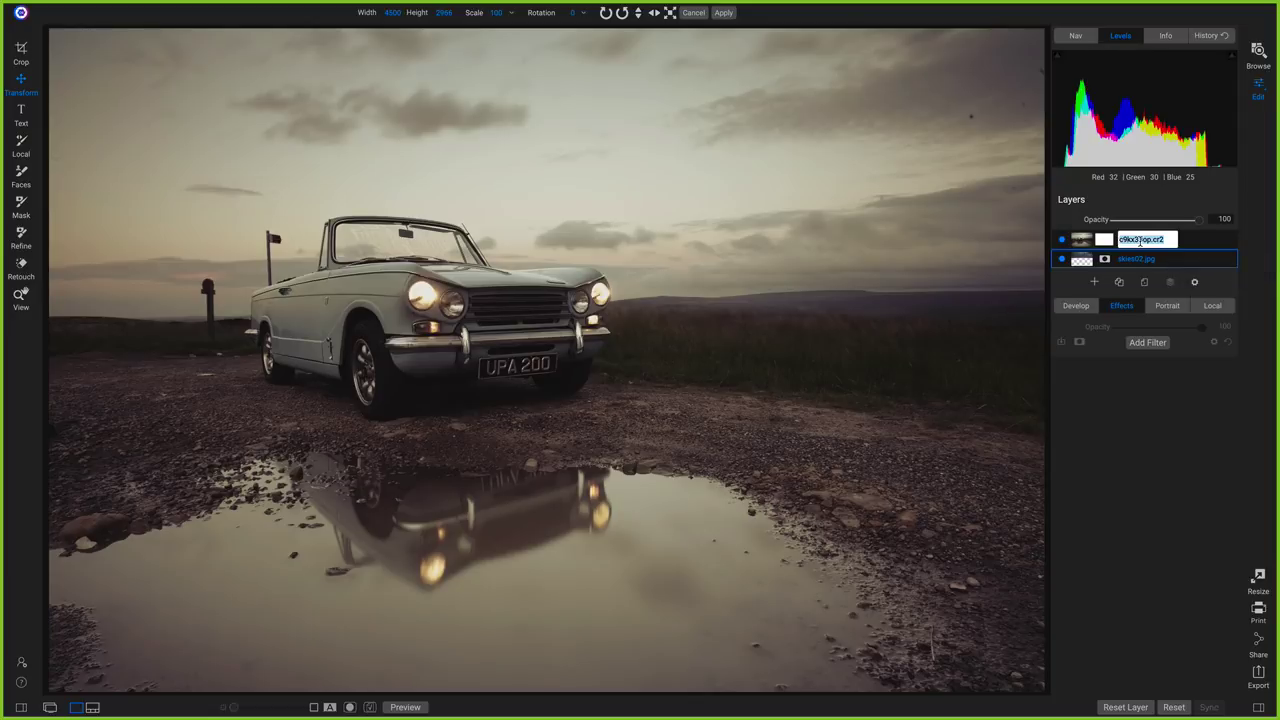
type("base")
key("Return")
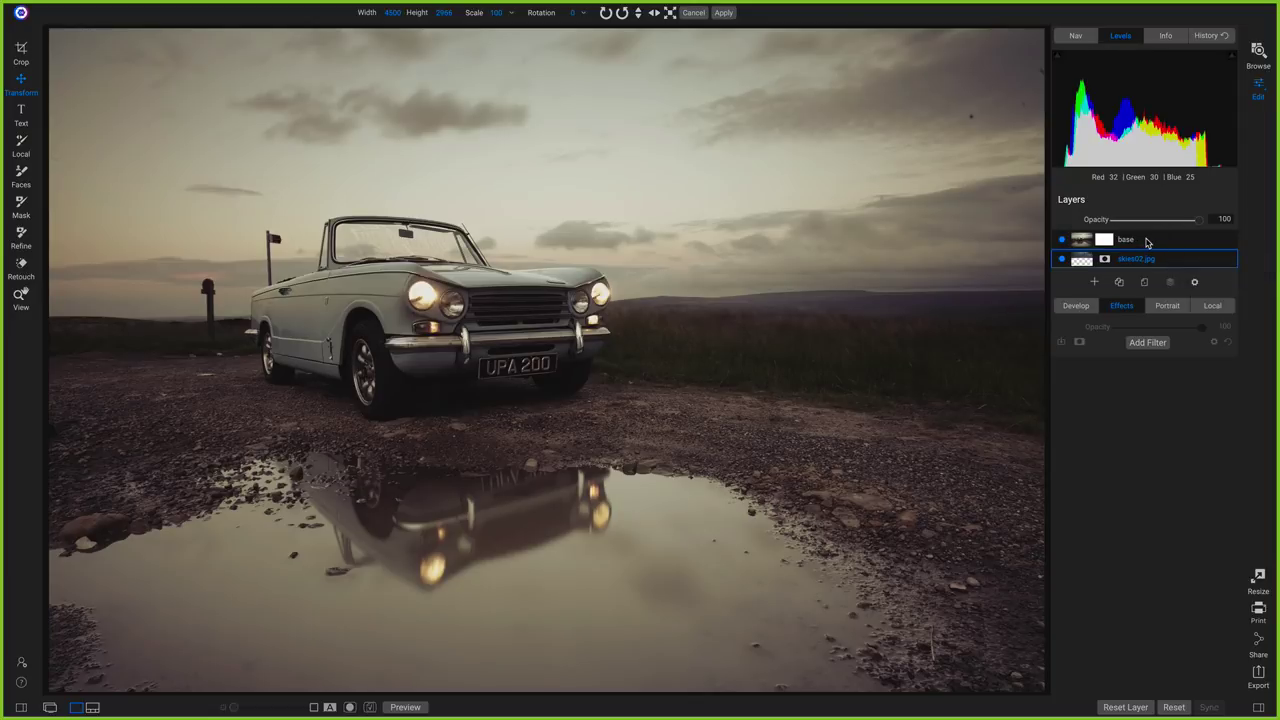
Place a Linear Top gradient mask on the base layer, centred at about windshield height above the horizon
left_click(1112, 240)
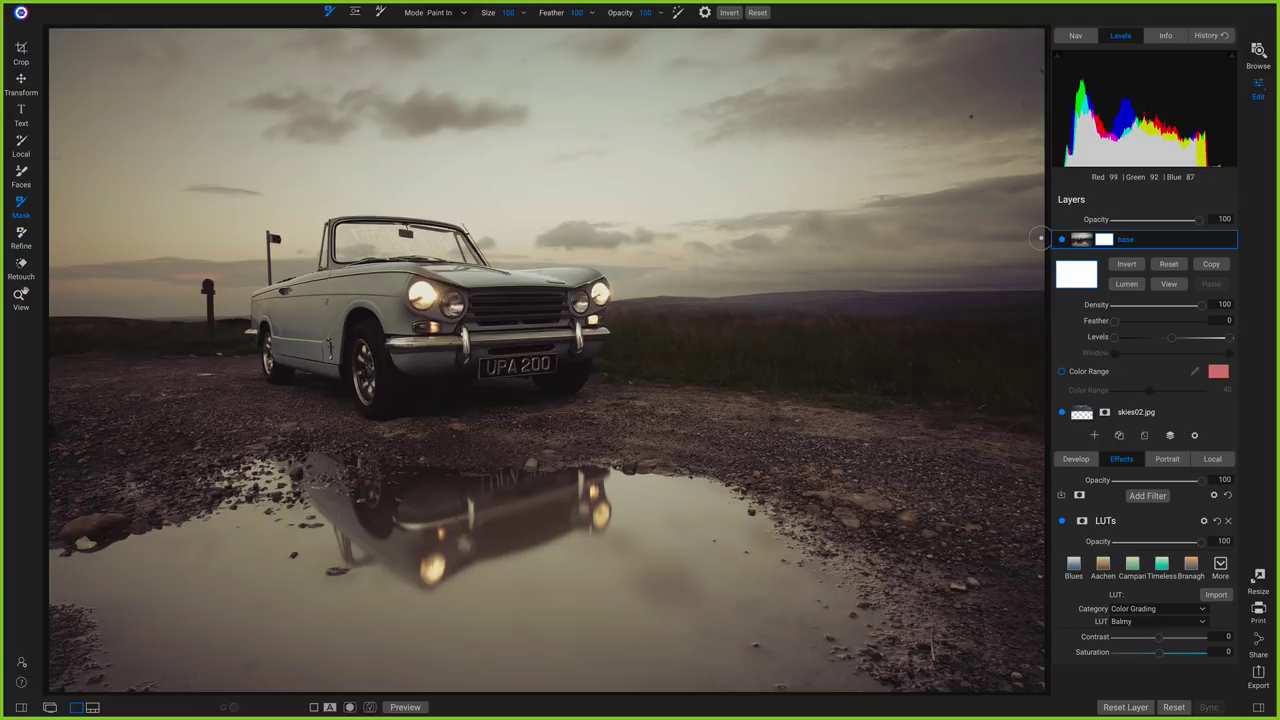
key("shift+b")
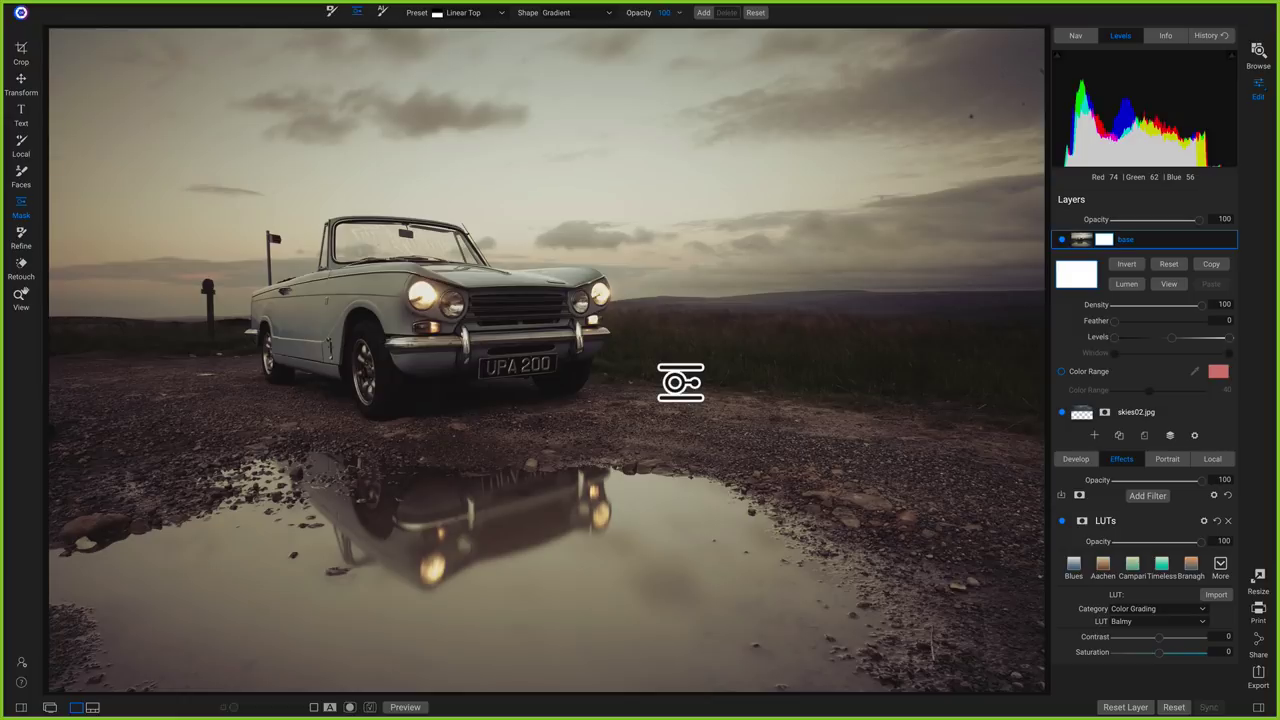
left_click(461, 13)
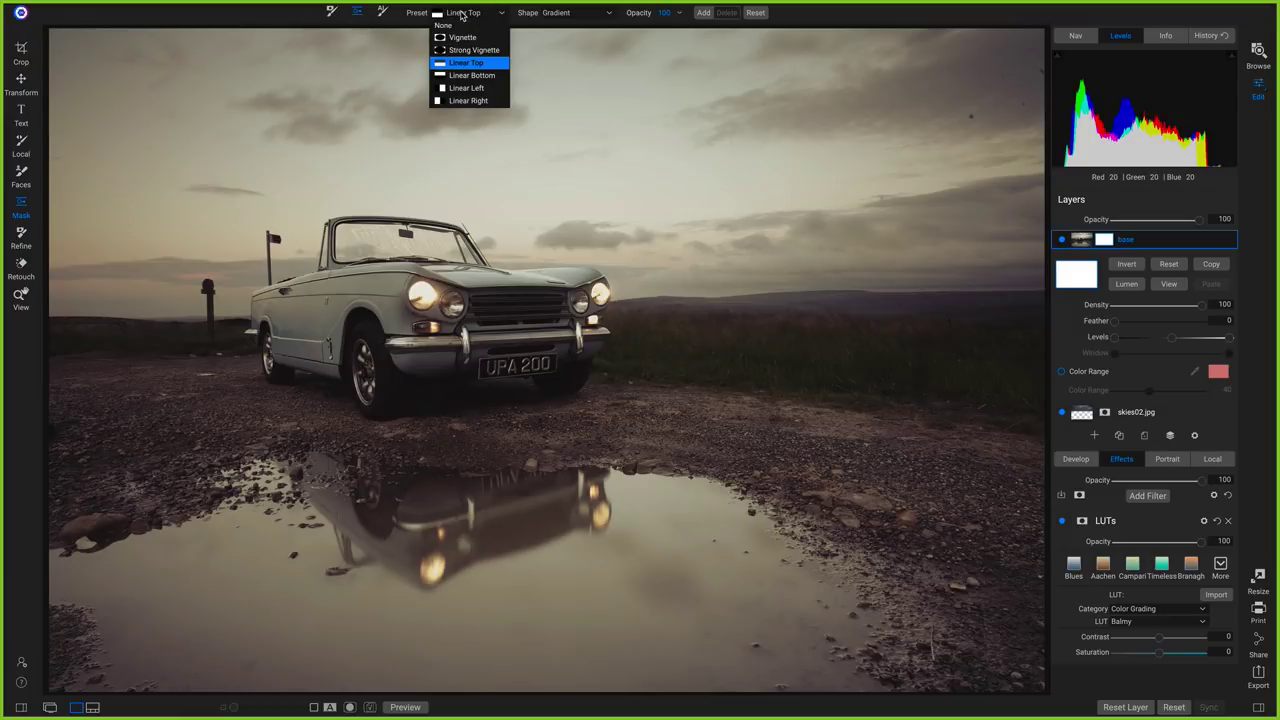
left_click(466, 77)
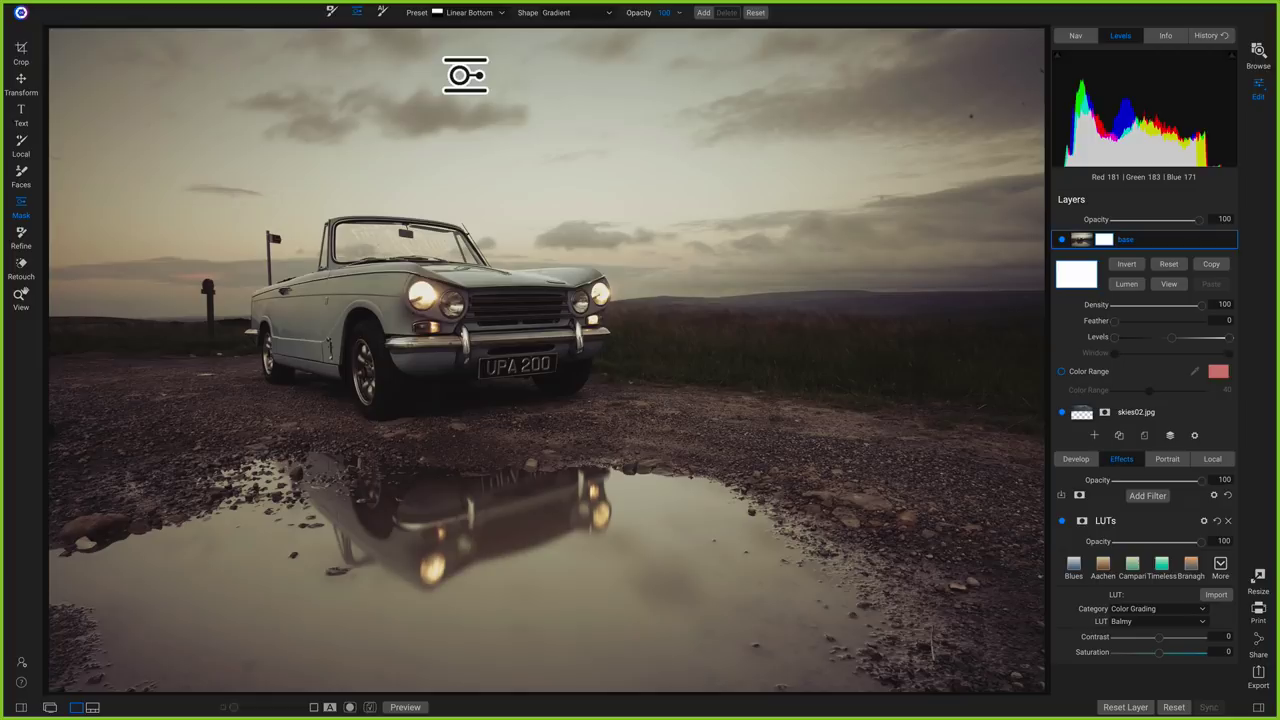
left_click(463, 13)
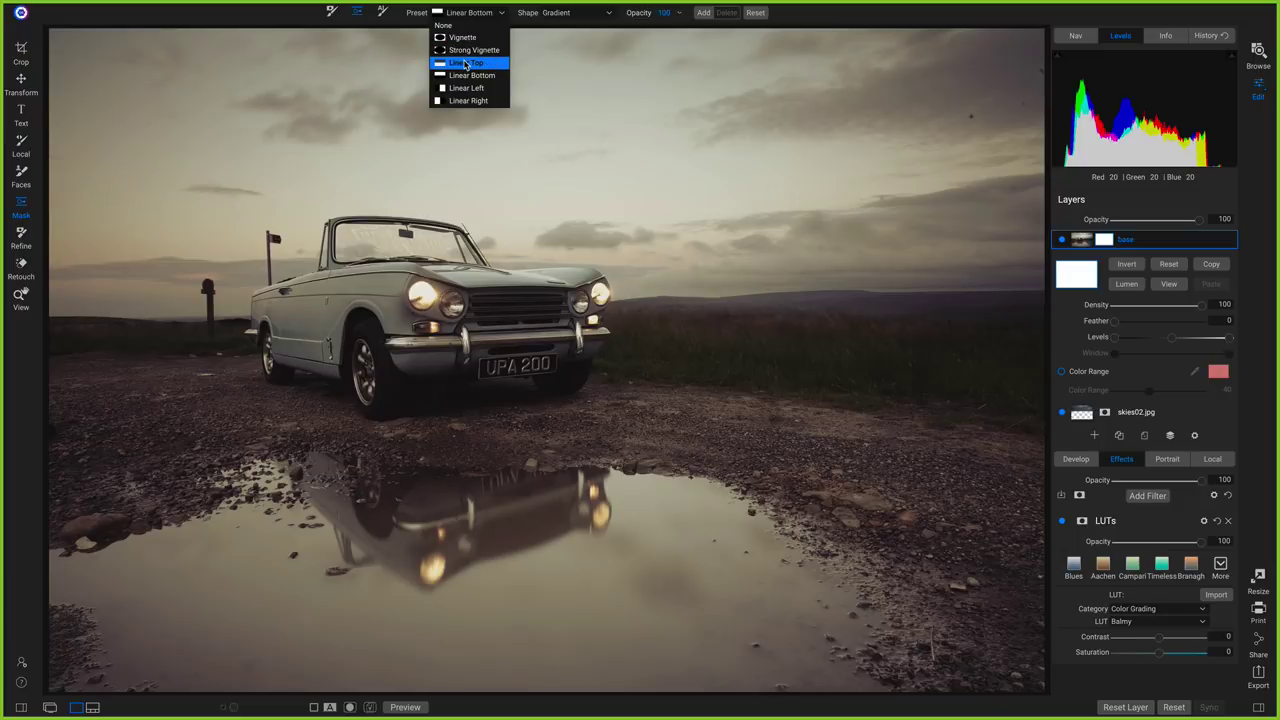
left_click(463, 60)
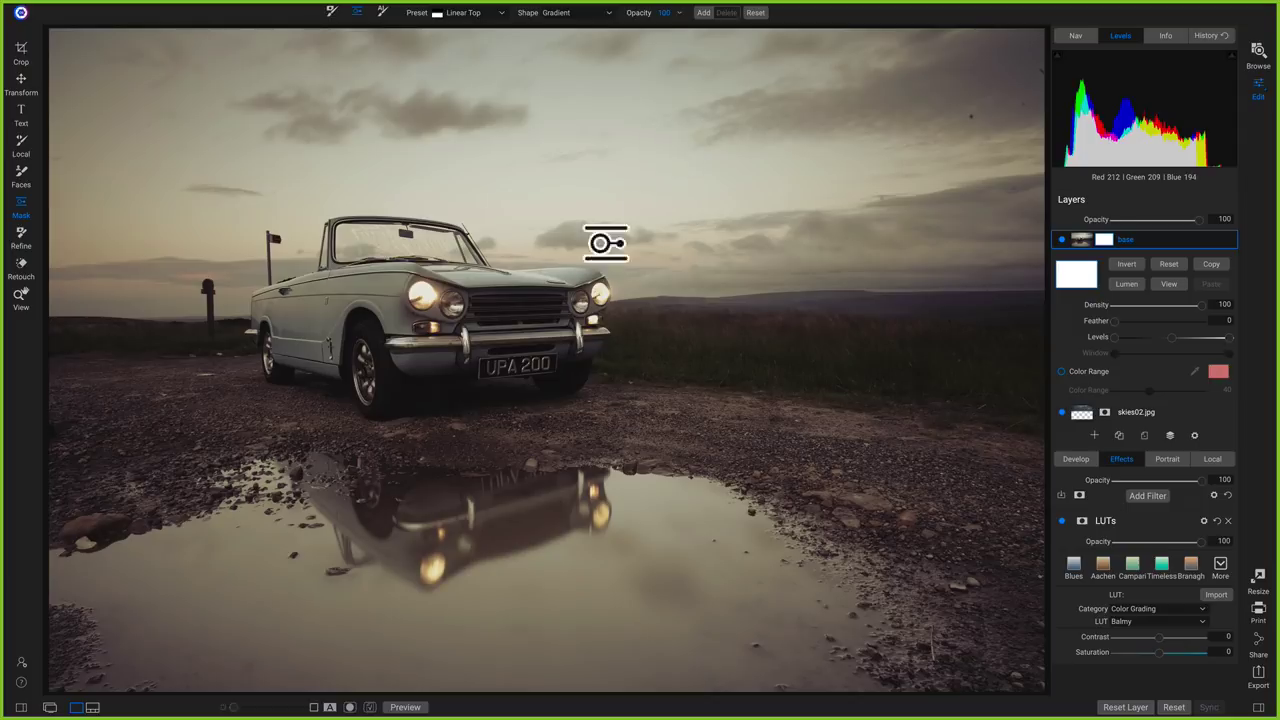
left_click_drag(487, 262, 519, 234)
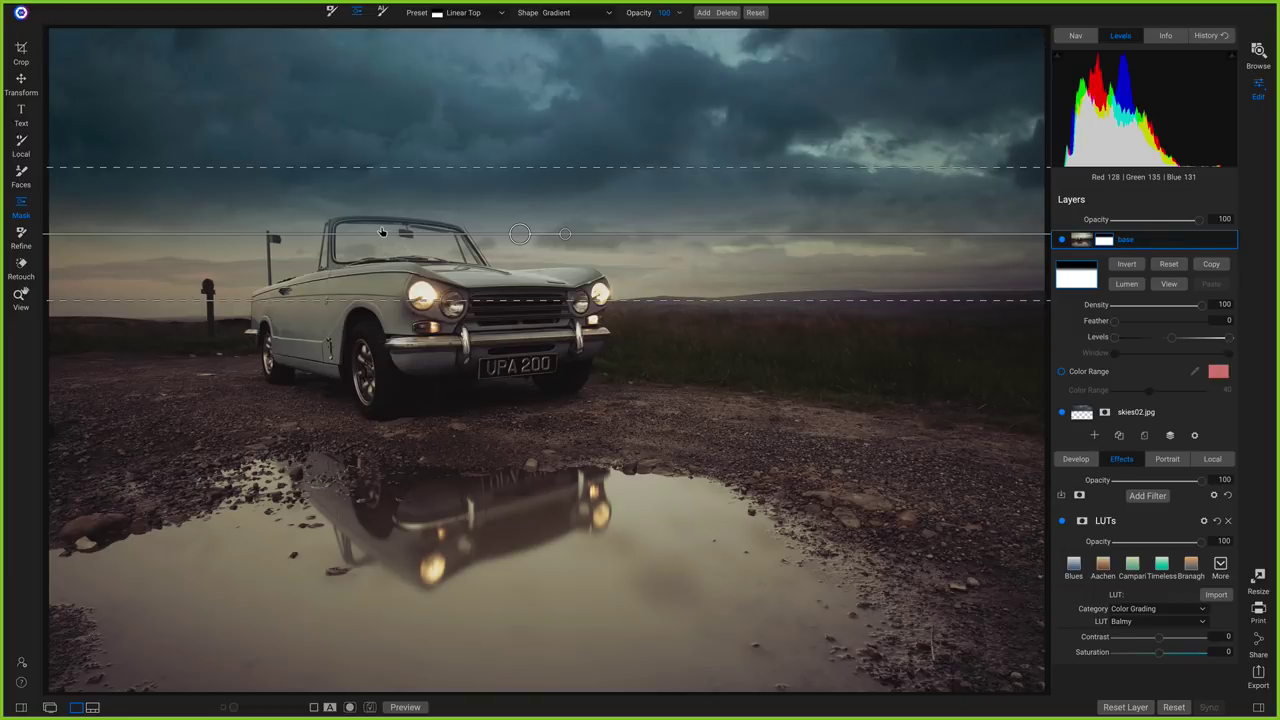
Reposition the base layer's gradient mask just above the car's hood and widen its transition to blend the new sky into the horizon
left_click_drag(519, 234, 529, 270)
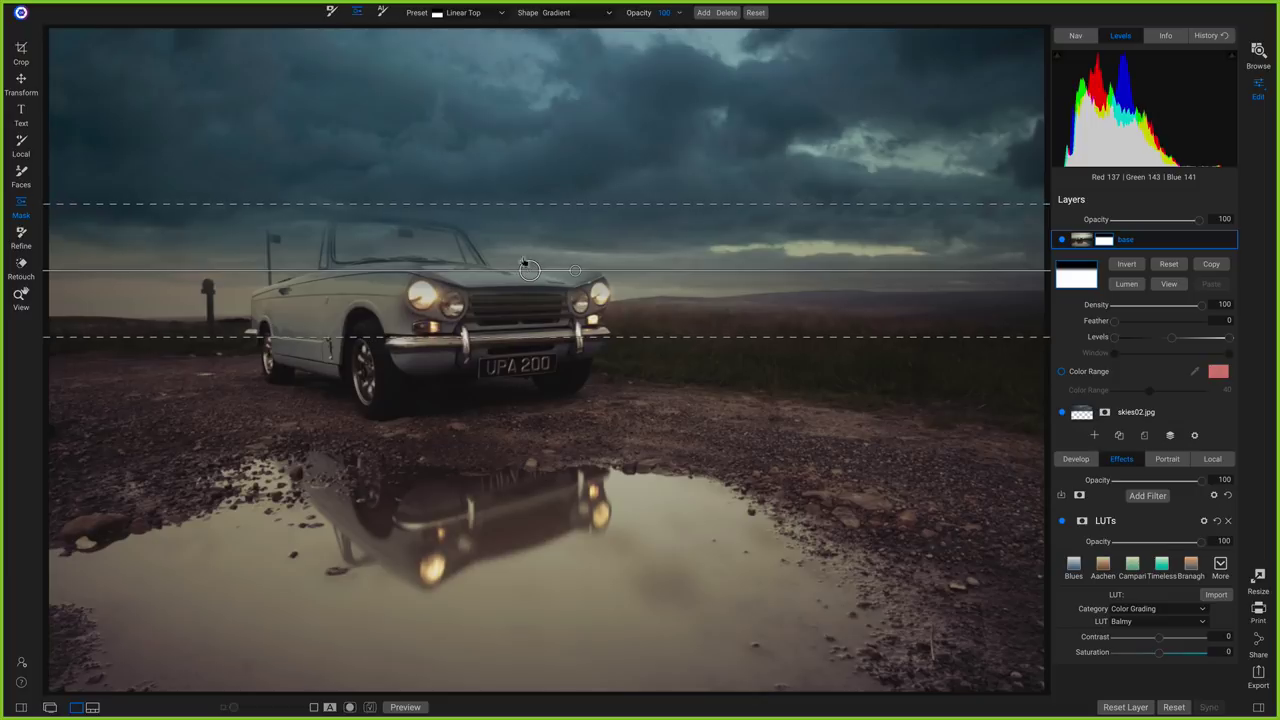
left_click_drag(509, 204, 508, 185)
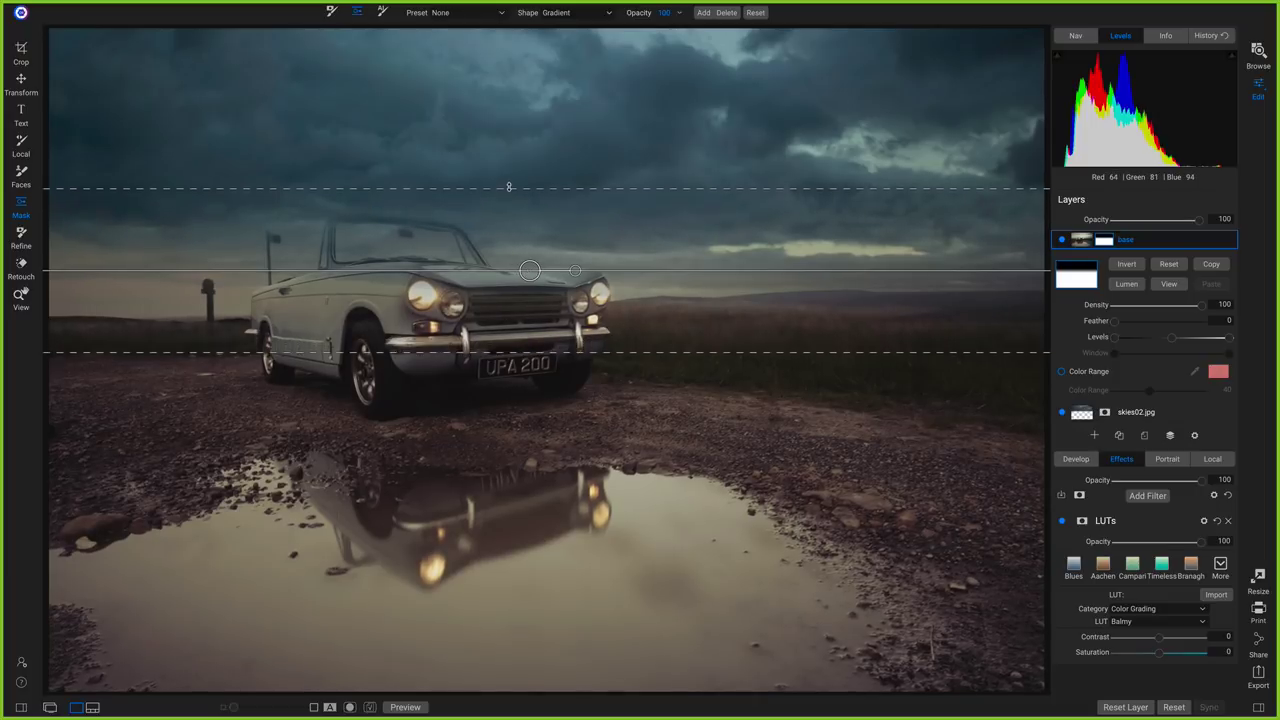
left_click_drag(530, 270, 531, 247)
left_click_drag(531, 328, 531, 349)
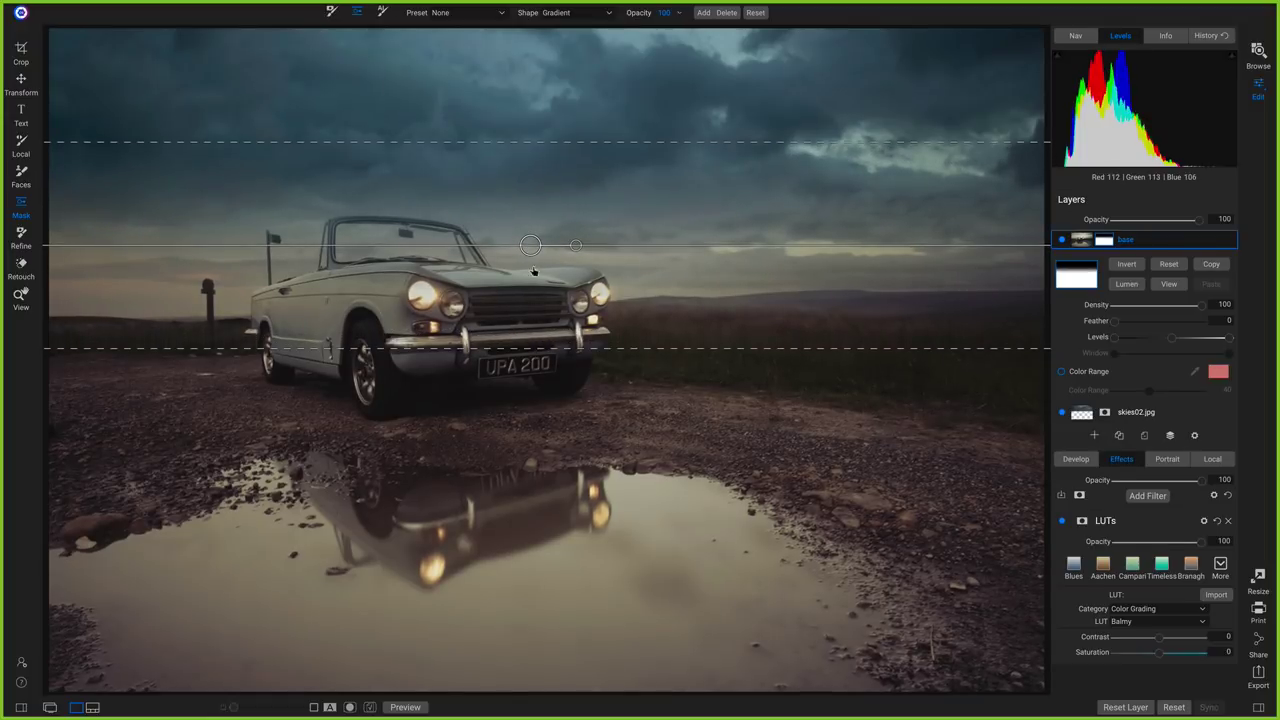
left_click_drag(531, 246, 530, 257)
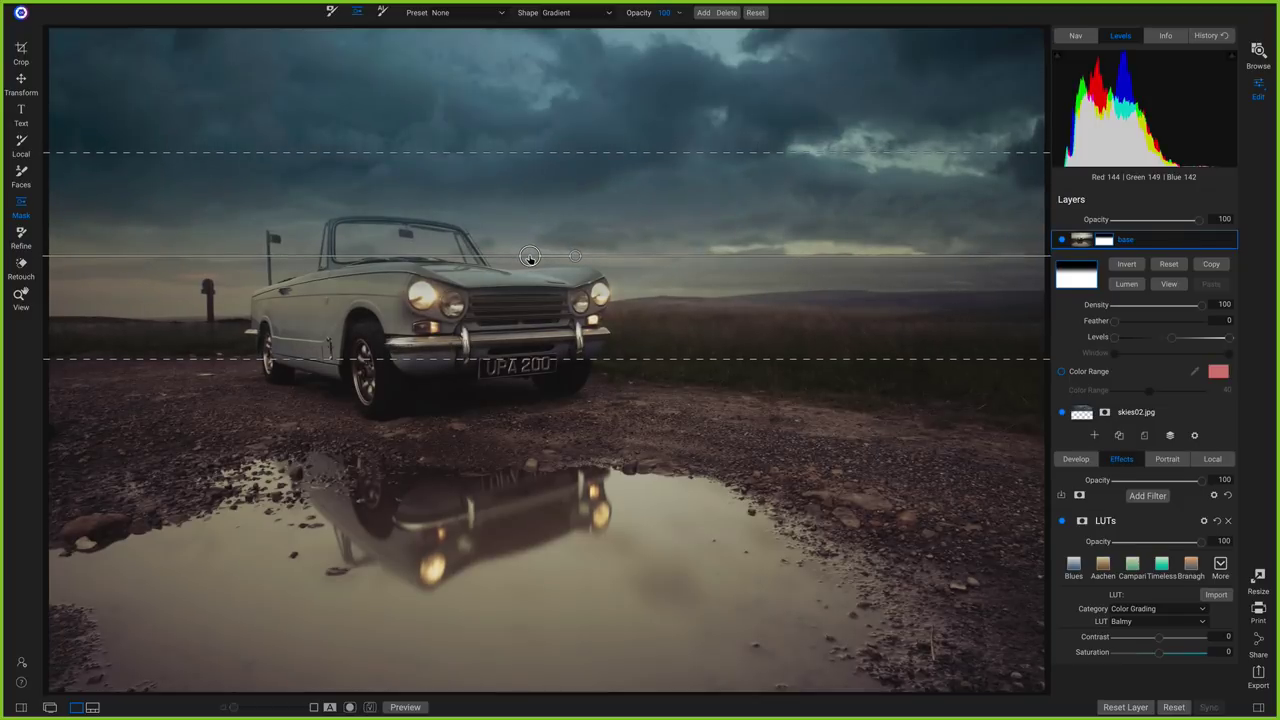
left_click_drag(570, 358, 570, 328)
left_click_drag(531, 256, 533, 246)
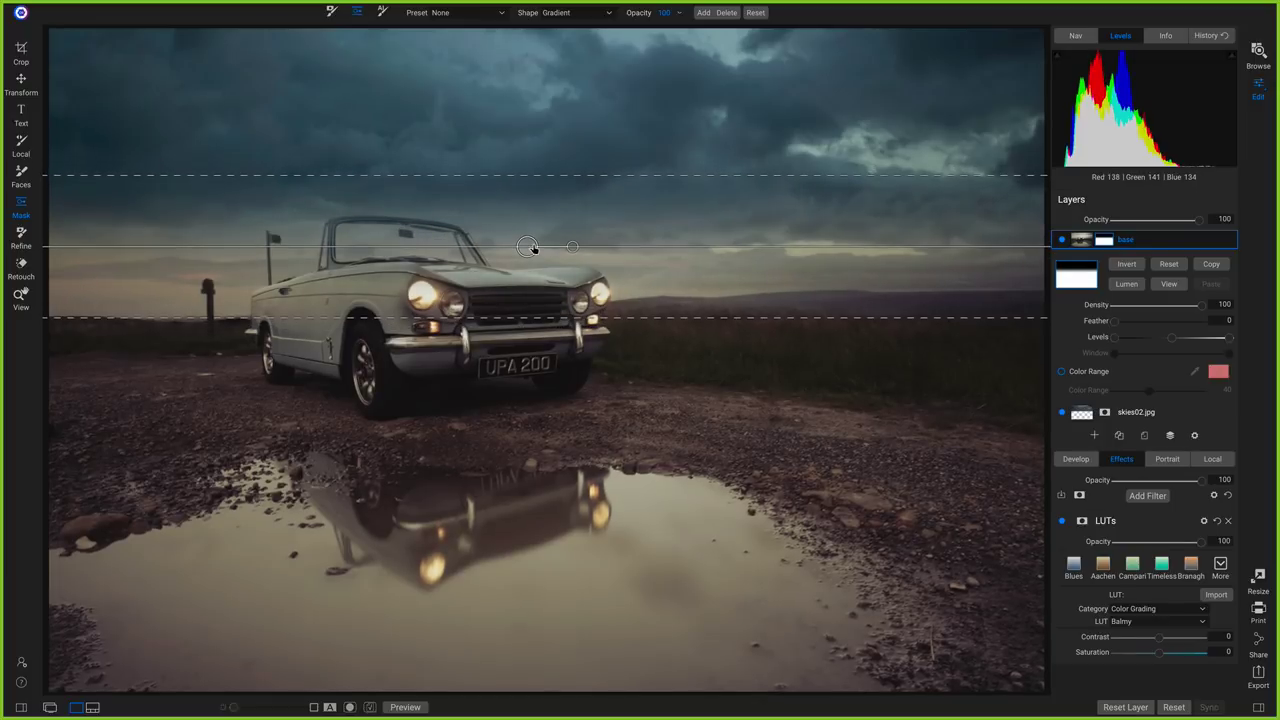
left_click_drag(516, 175, 512, 164)
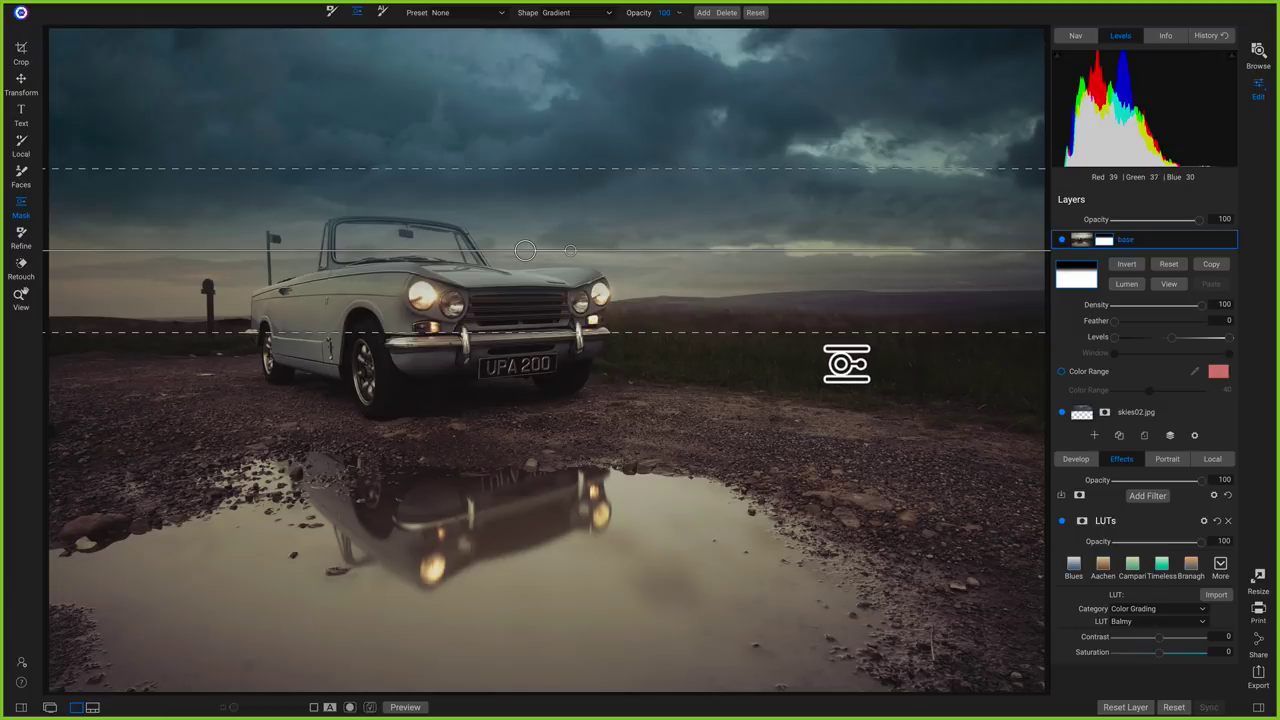
Paint the car's windshield and upper body back in on the base layer's mask with a brush of size 150
key("b")
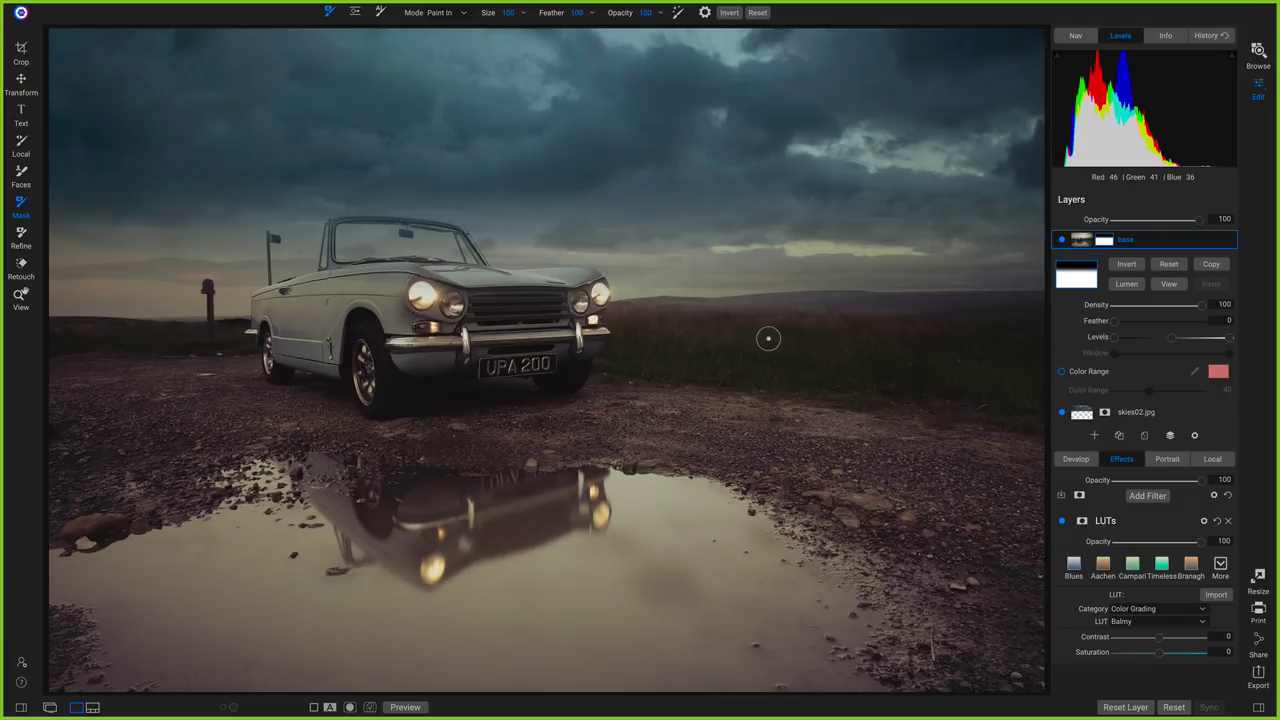
key("bracketright")
key("bracketright")
key("bracketright")
key("bracketright")
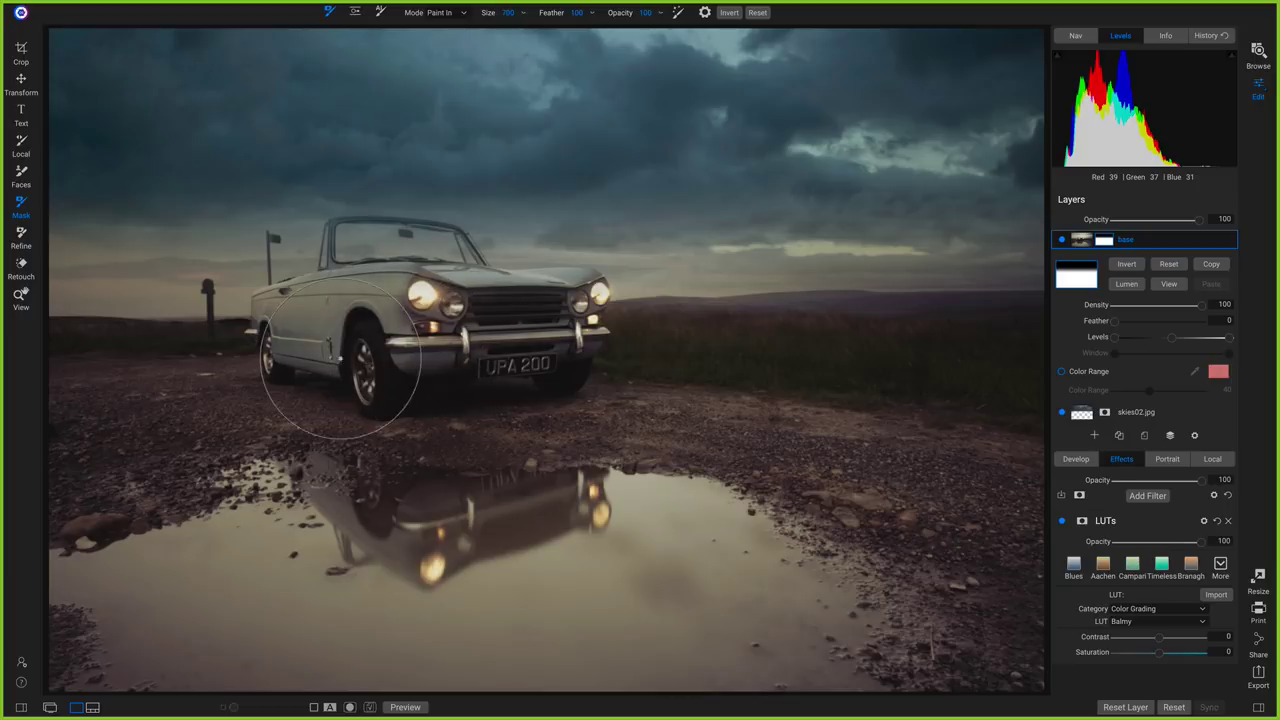
key("bracketleft")
key("bracketleft")
key("bracketleft")
key("bracketleft")
key("bracketleft")
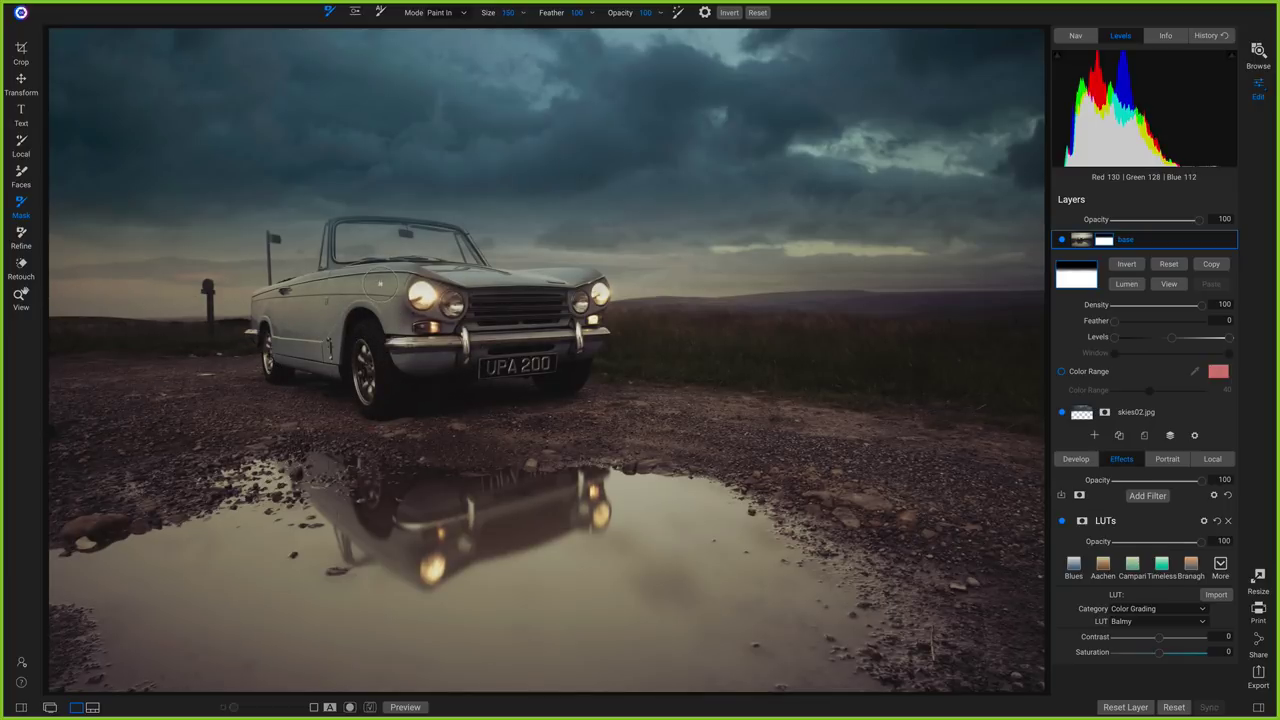
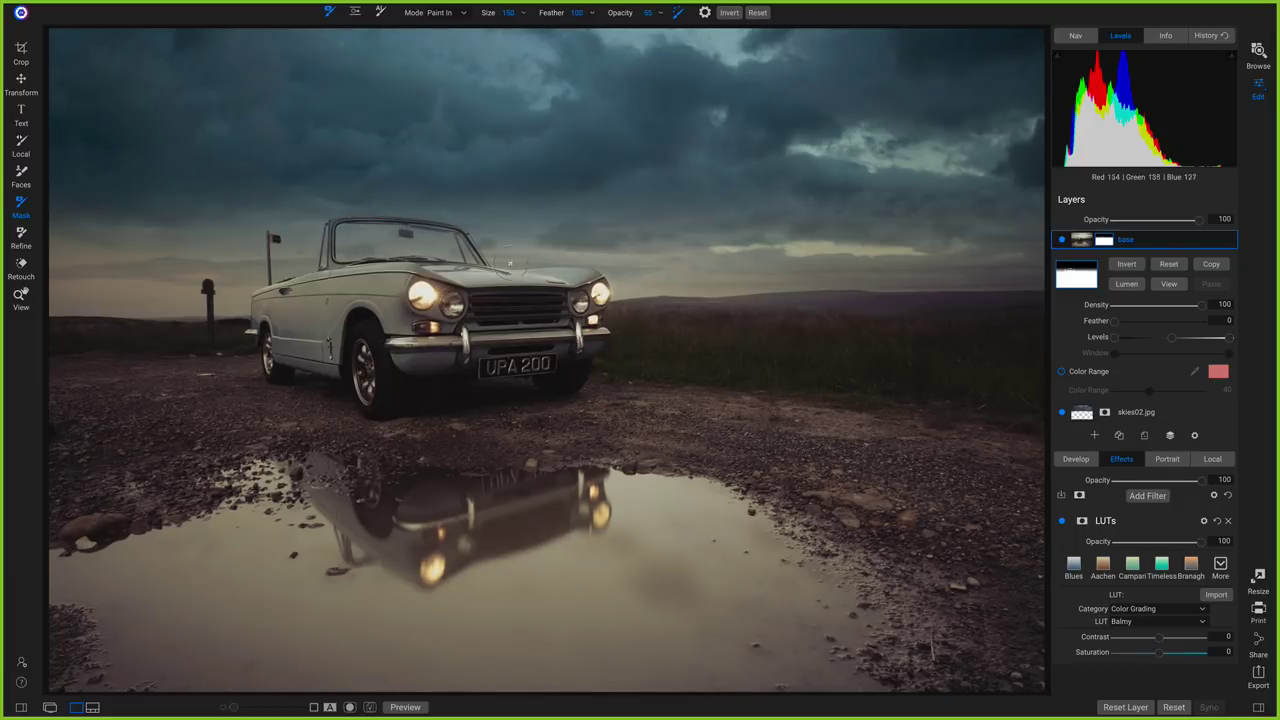
key("x")
Use the Refine Brush in Remove mode at size 125 for the base mask's edge around the car's windshield
left_click(21, 236)
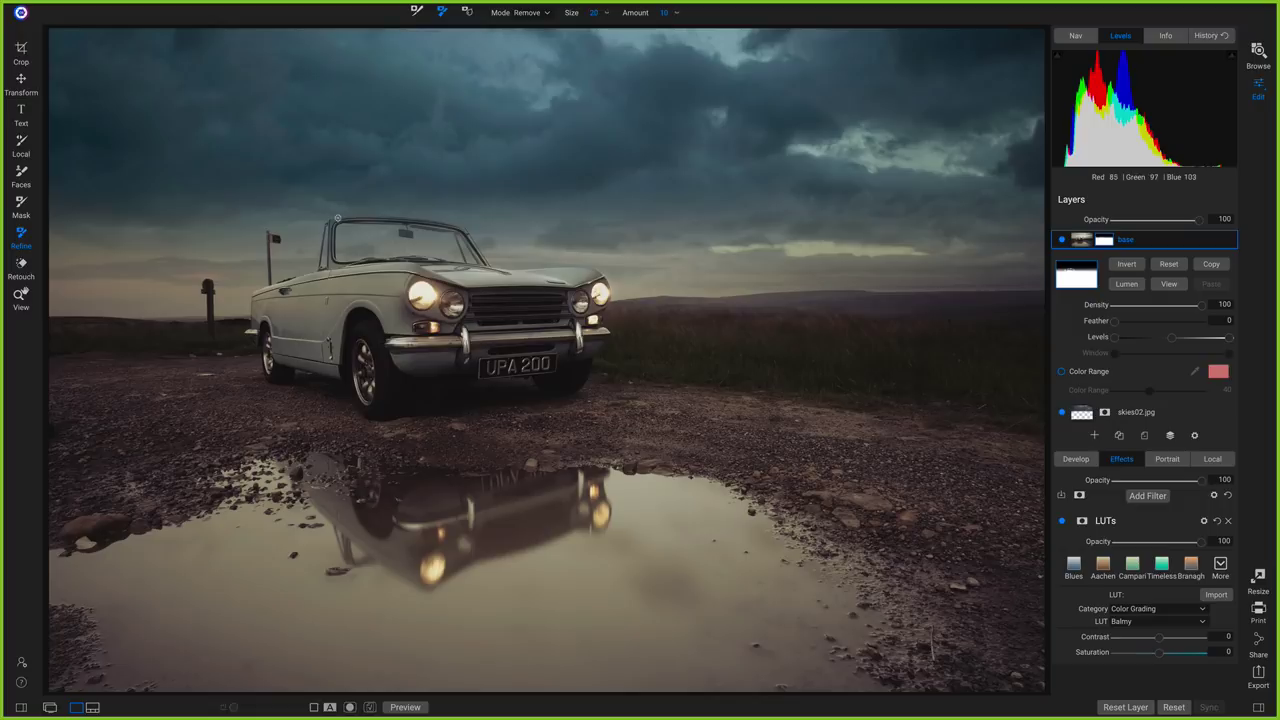
key("bracketright")
key("bracketright")
key("bracketright")
key("bracketright")
key("bracketright")
key("bracketright")
key("bracketright")
key("bracketright")
Duplicate the skies02.jpg layer, rename the copy as reflection, and move it above the base layer
left_click(1178, 415)
right_click(1179, 260)
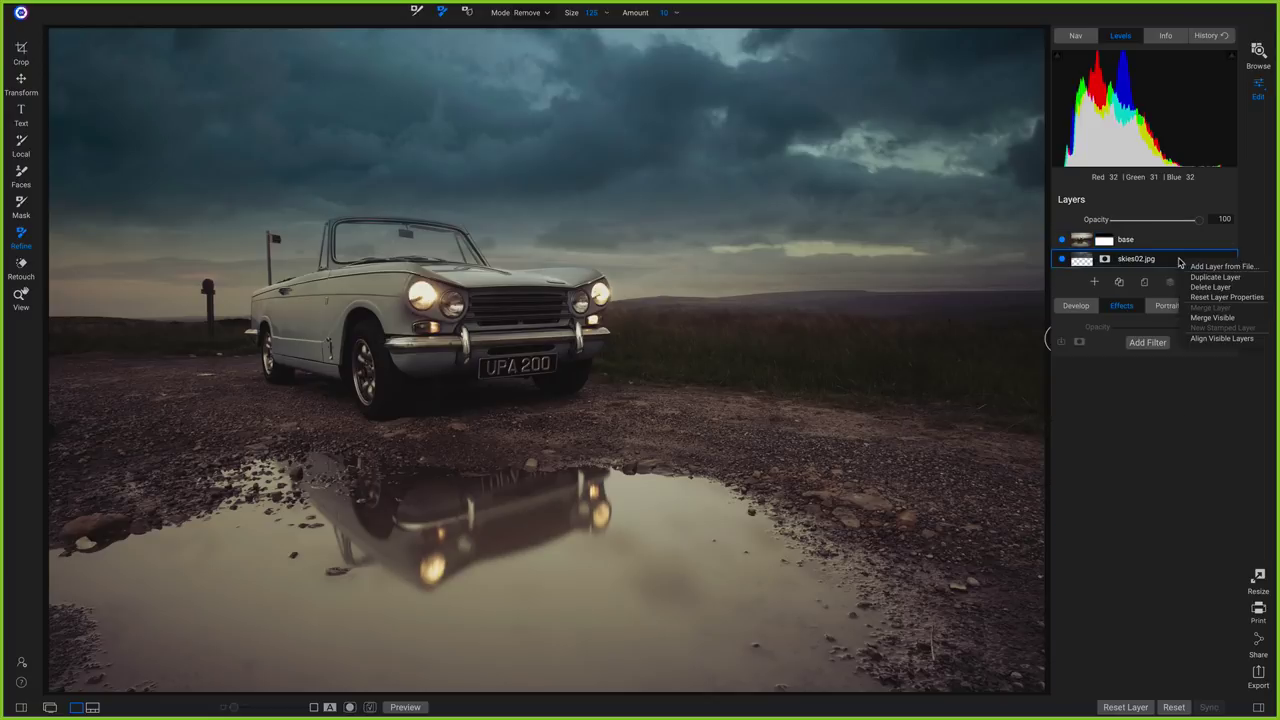
left_click(1206, 277)
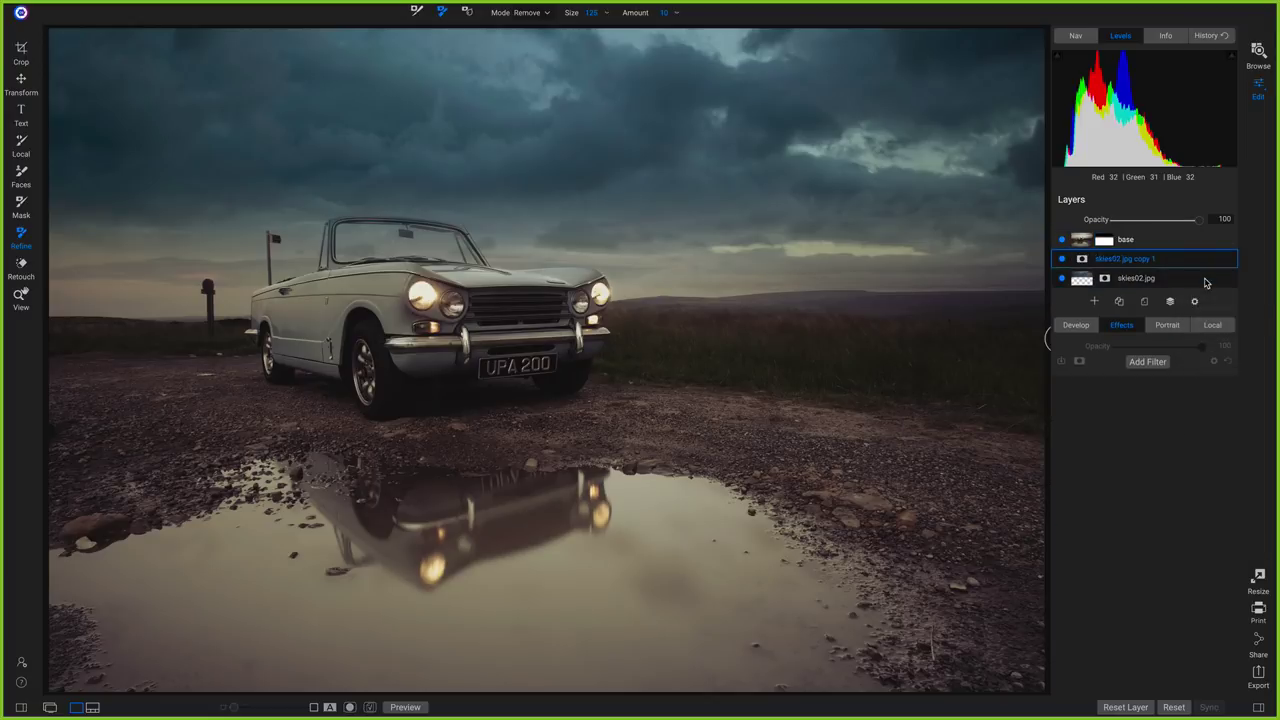
double_click(1143, 260)
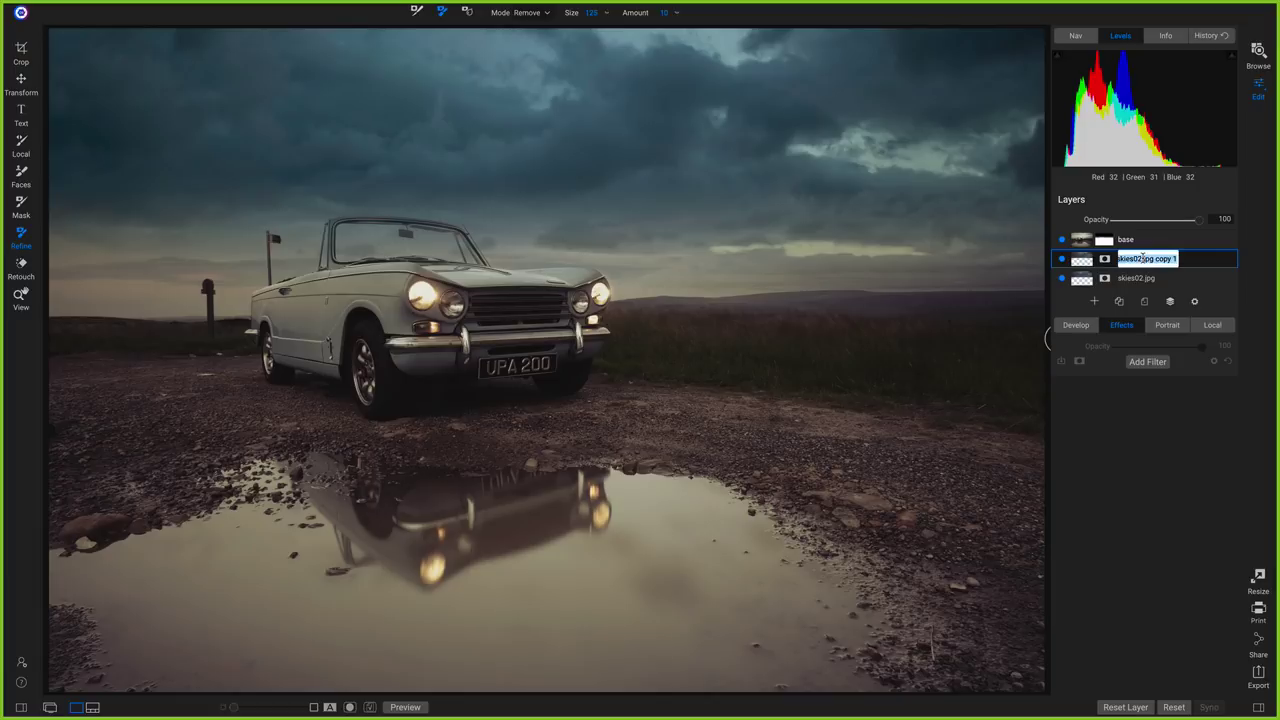
type("reflection")
key("Return")
left_click_drag(1145, 260, 1143, 239)
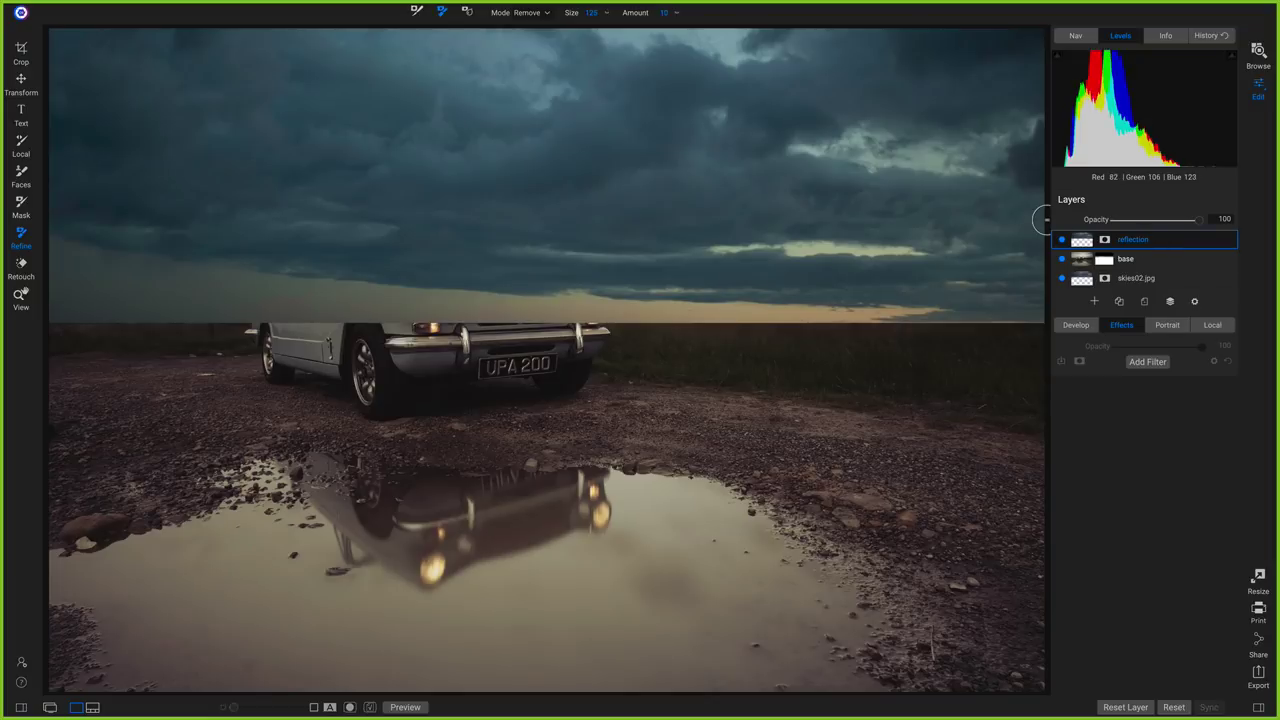
Flip the reflection layer vertically and place it over the puddle with its upper edge near the horizon, using opacity 46 for alignment
key("v")
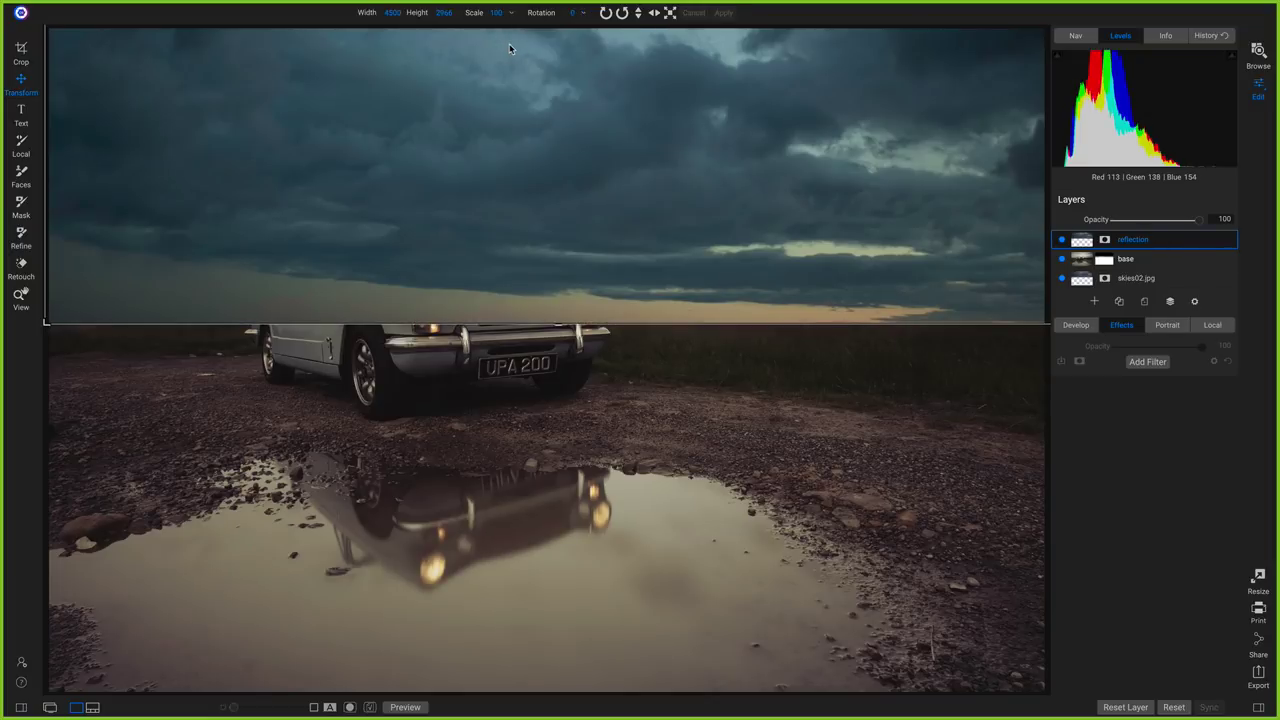
left_click(639, 18)
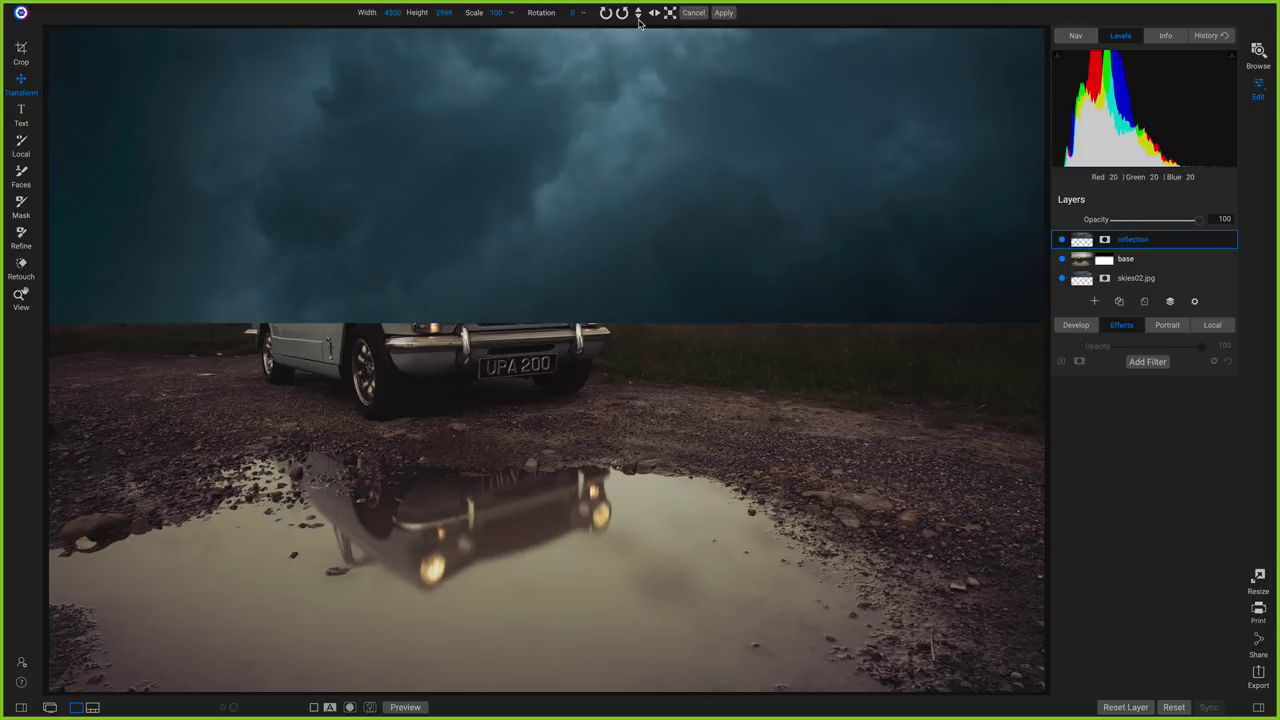
left_click_drag(720, 60, 708, 451)
left_click_drag(1199, 219, 1152, 222)
mouse_move(561, 552)
left_mouse_down()
mouse_move(576, 488)
mouse_move(553, 535)
left_mouse_up()
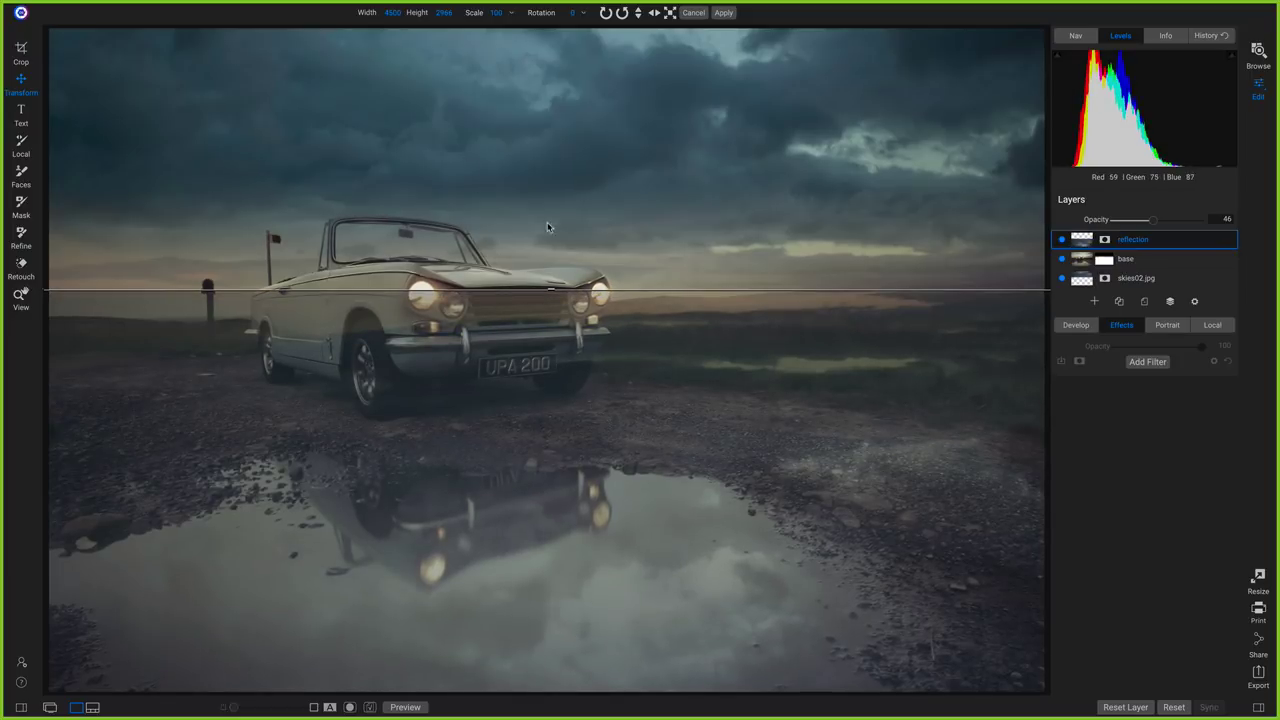
left_click_drag(627, 426, 638, 459)
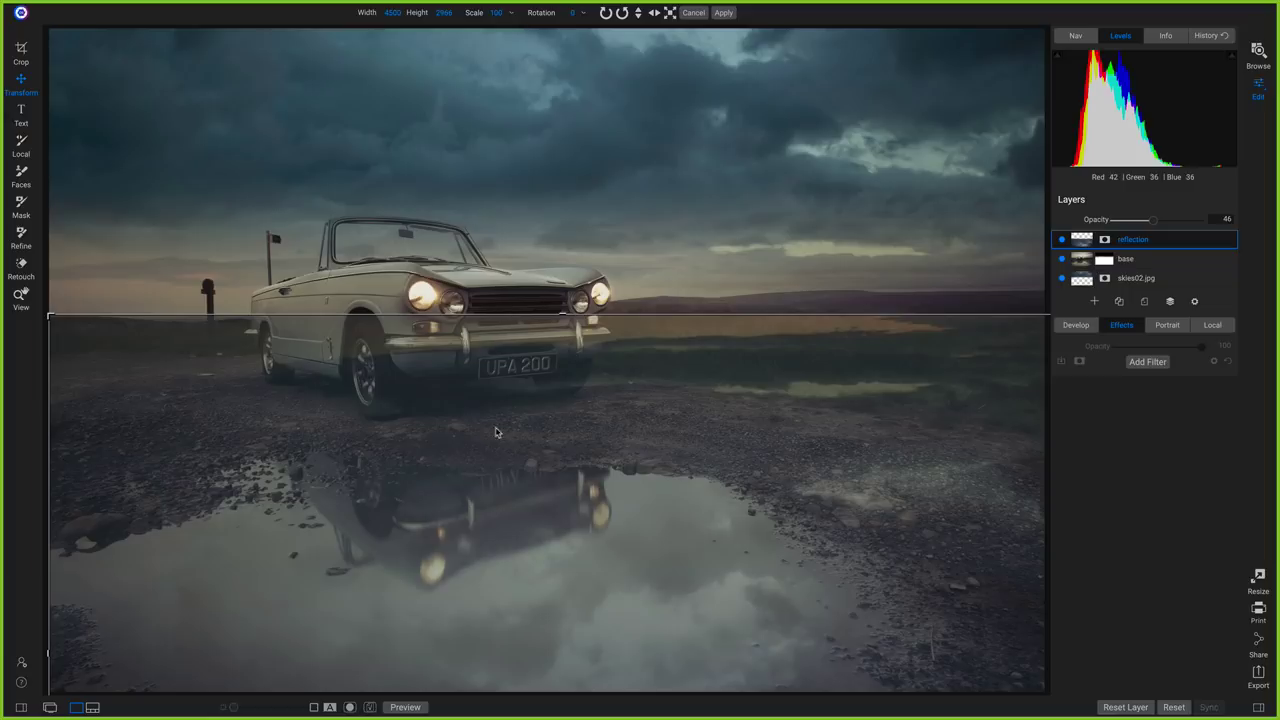
left_click_drag(576, 607, 557, 606)
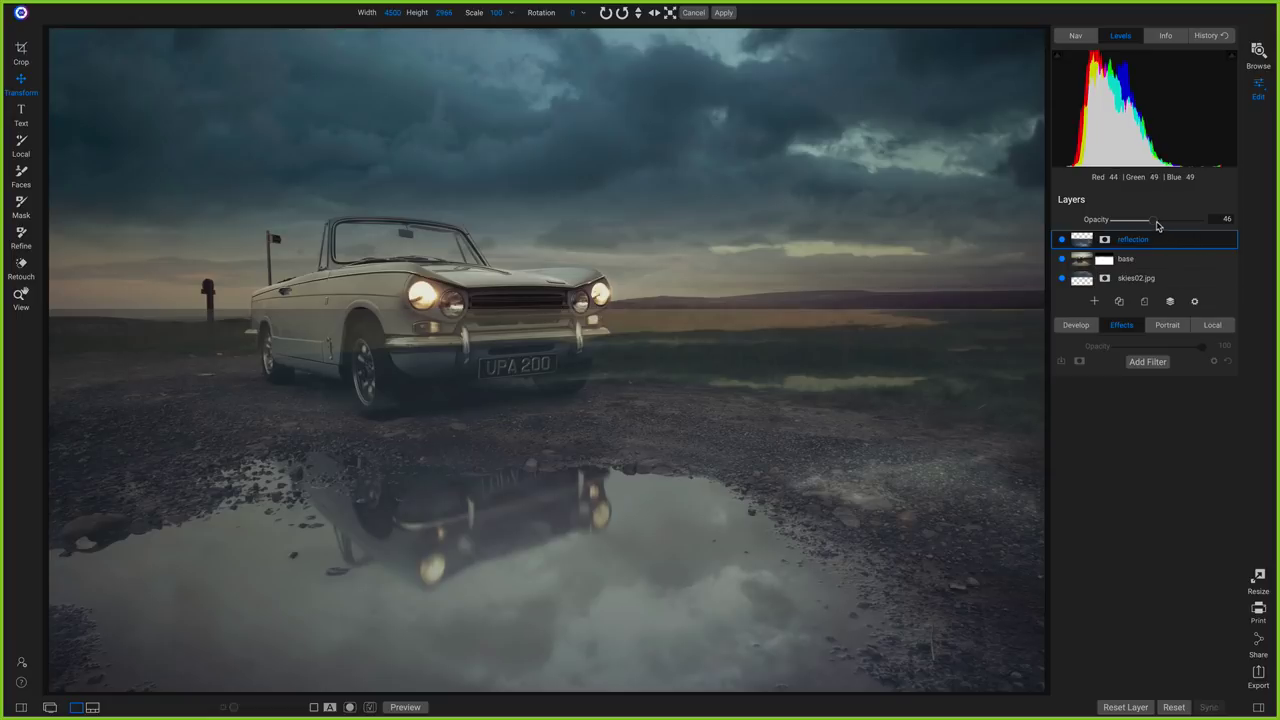
Set the reflection layer's opacity to 100 and its blending mode to Soft Light
left_click_drag(1156, 220, 1230, 220)
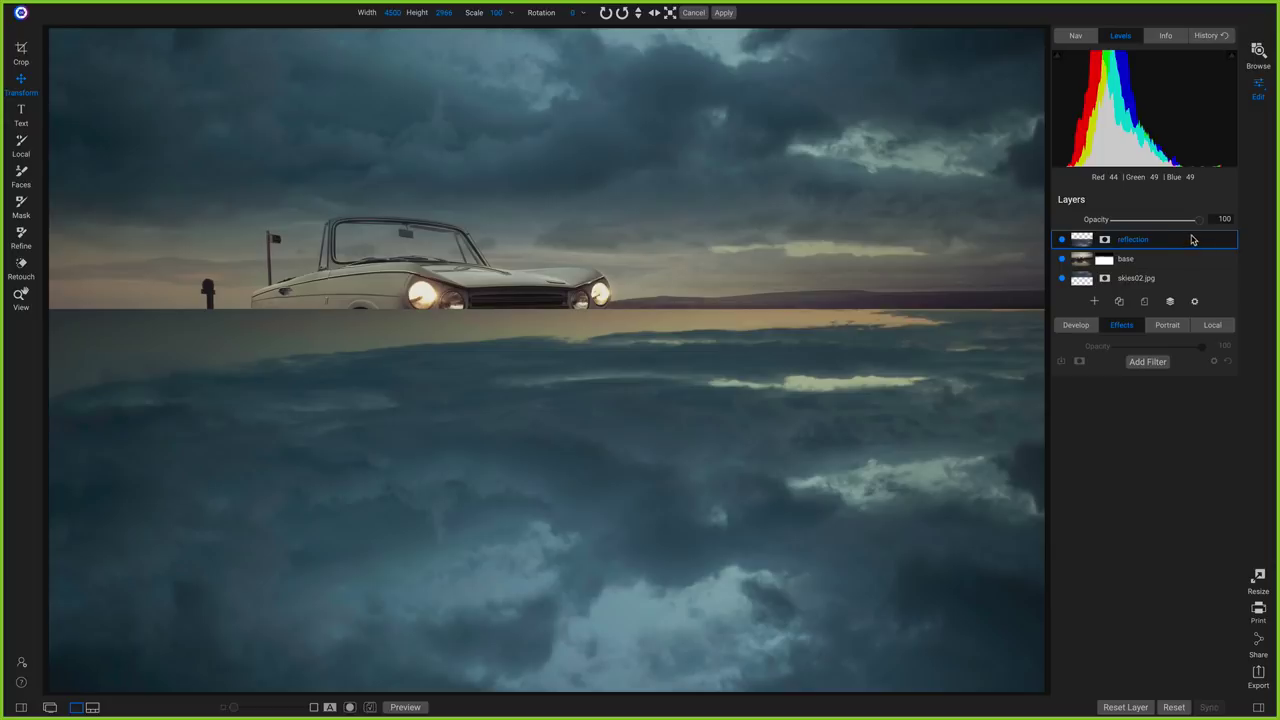
left_click(1194, 303)
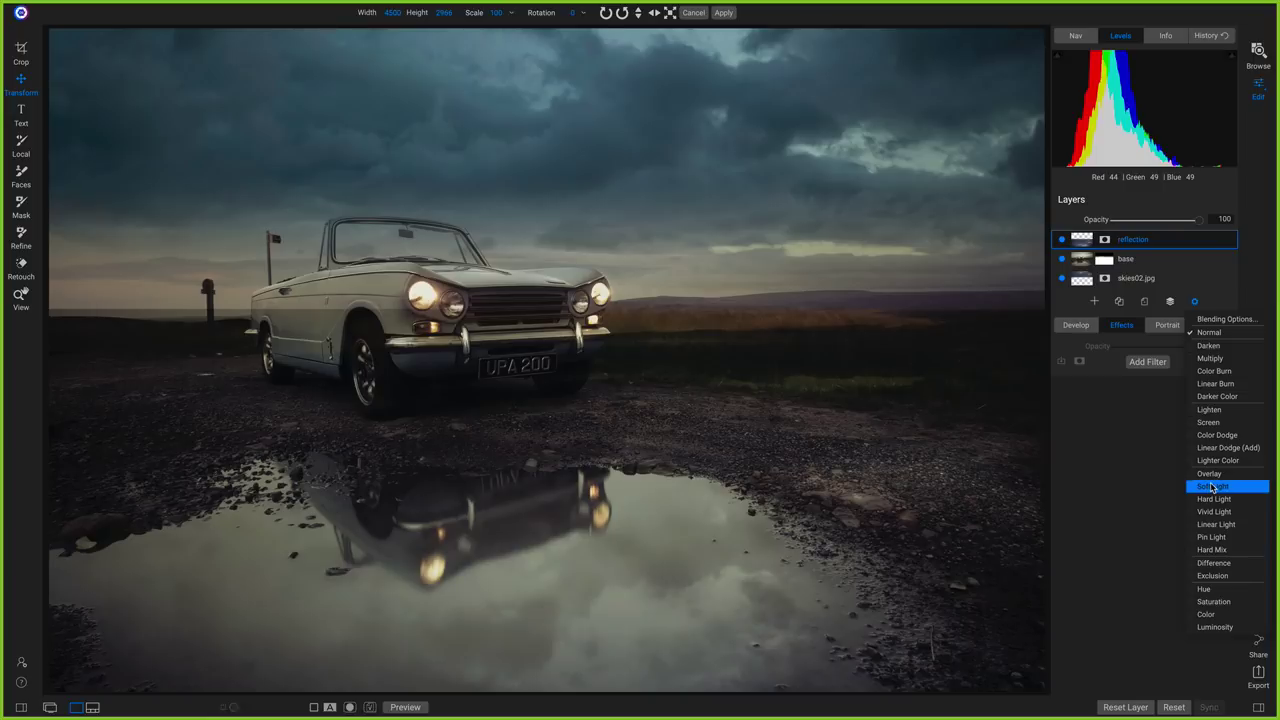
left_click(1212, 487)
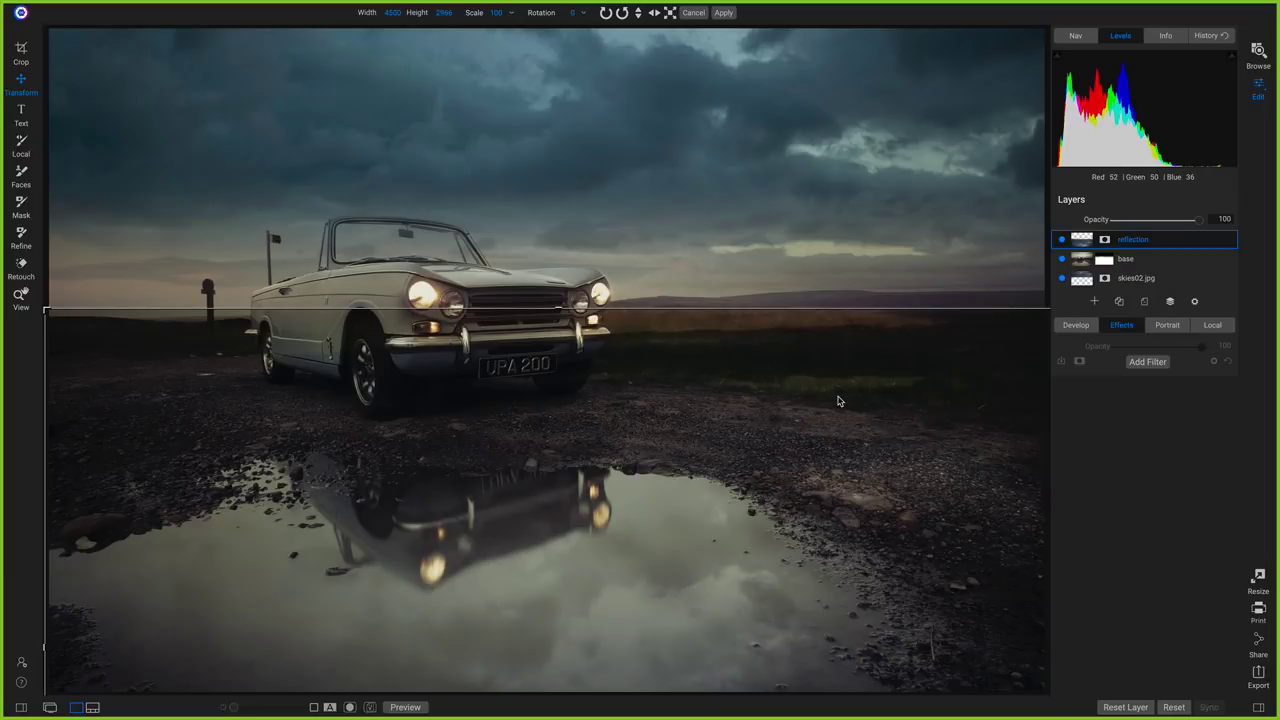
Paint the reflection layer out over the car, grass and upper ground with a brush of size 600 at opacity 100
key("b")
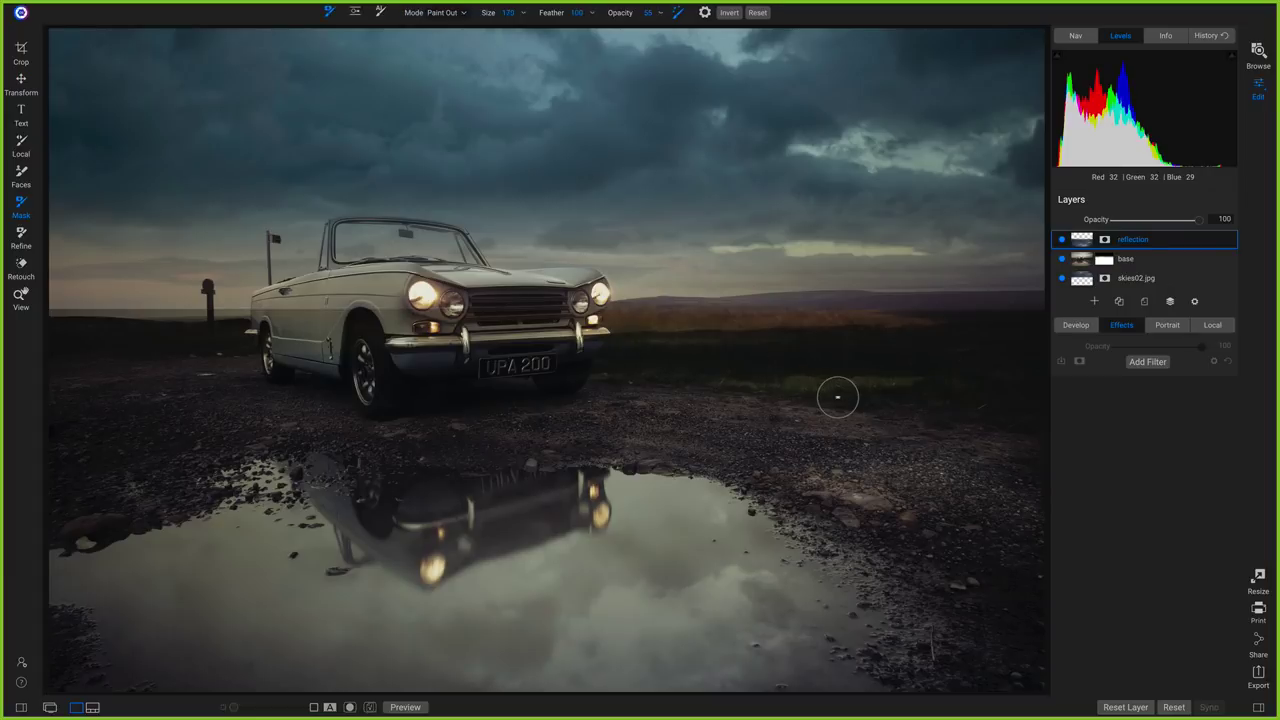
key("bracketright")
key("bracketright")
key("bracketright")
key("bracketright")
key("bracketright")
key("bracketright")
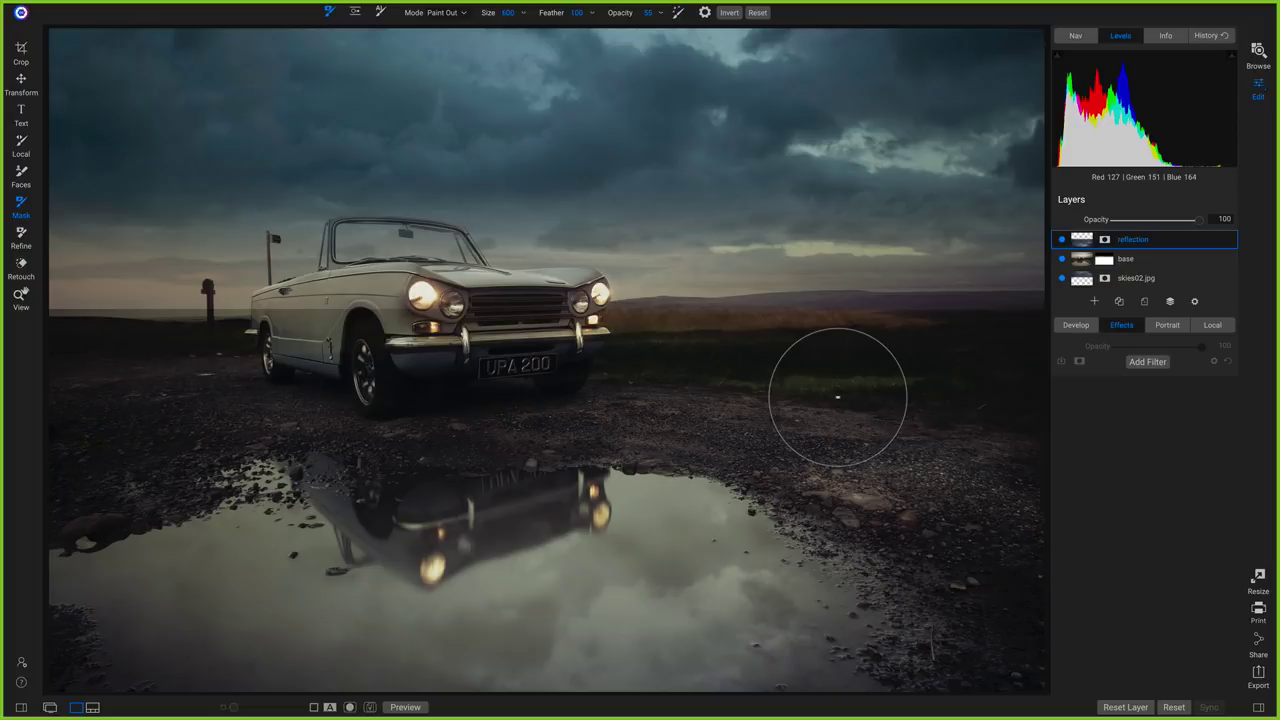
mouse_move(741, 10)
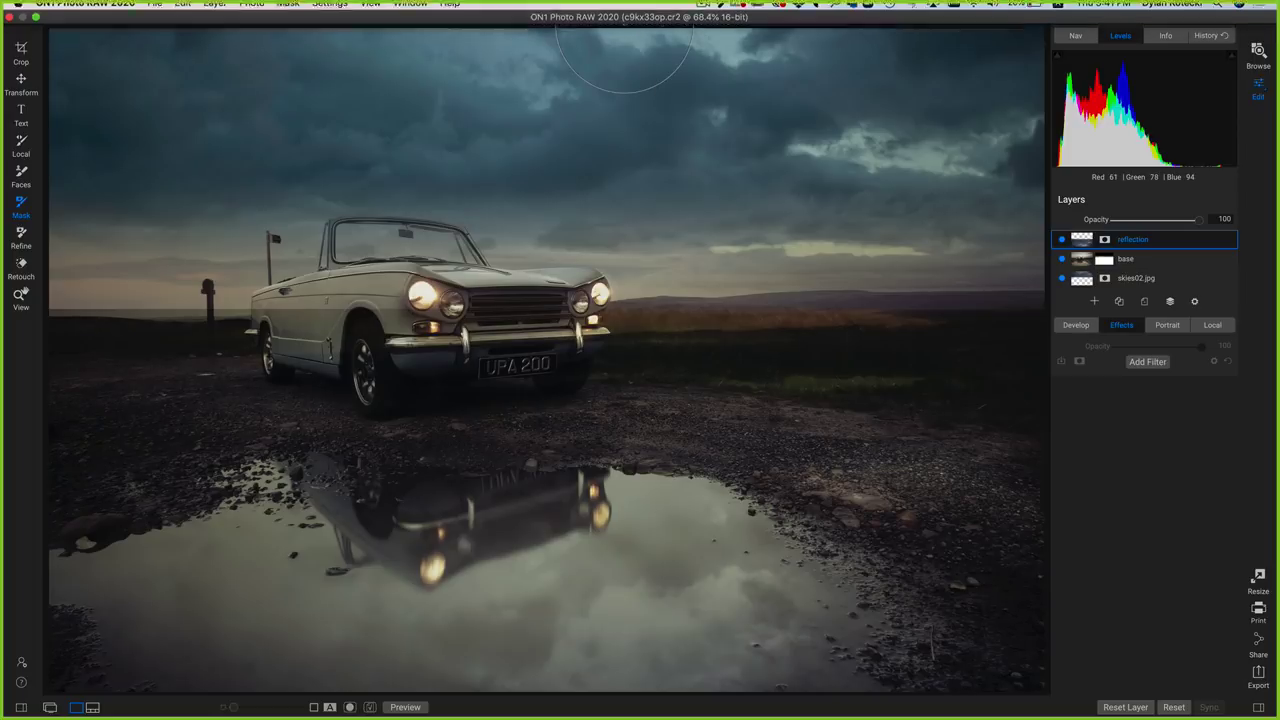
mouse_move(673, 322)
left_mouse_down()
mouse_move(678, 372)
mouse_move(862, 348)
mouse_move(688, 342)
mouse_move(910, 349)
mouse_move(1066, 414)
mouse_move(1049, 480)
left_mouse_up()
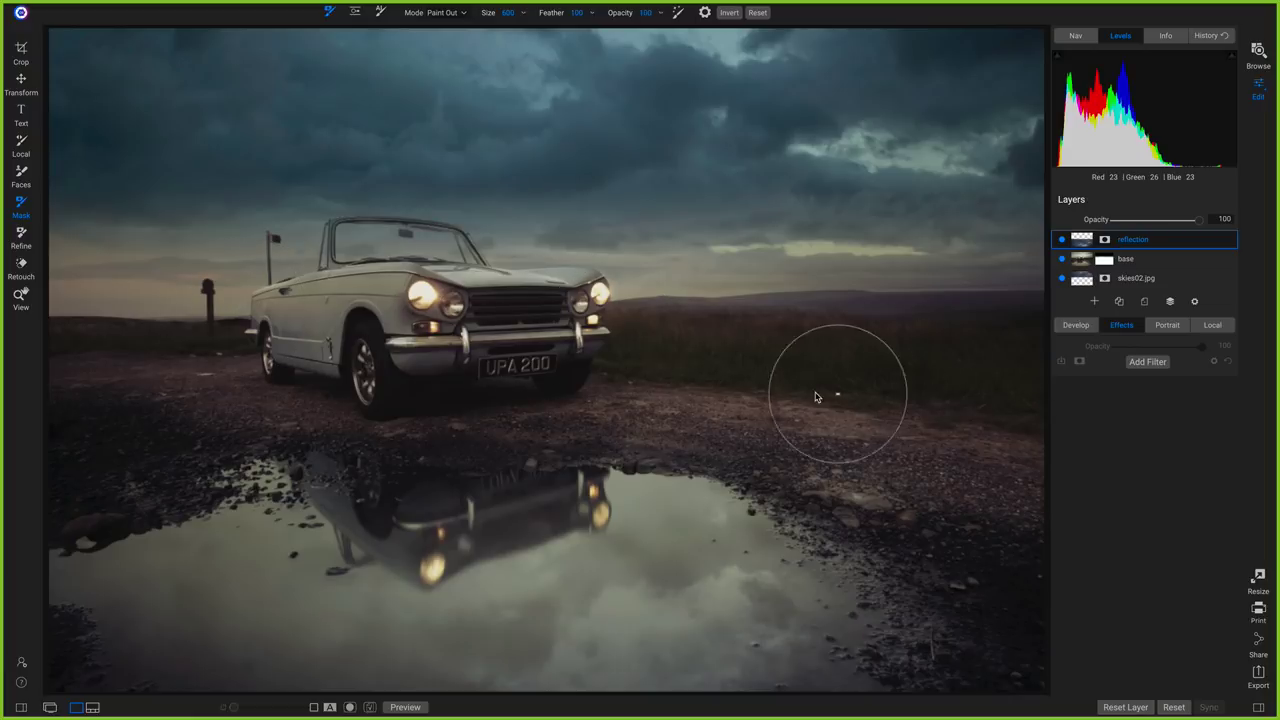
Paint the reflection out of the gravel around the puddle at brush size 250, and partly paint it back in at opacity 62
key("bracketleft")
key("bracketleft")
key("bracketleft")
key("bracketleft")
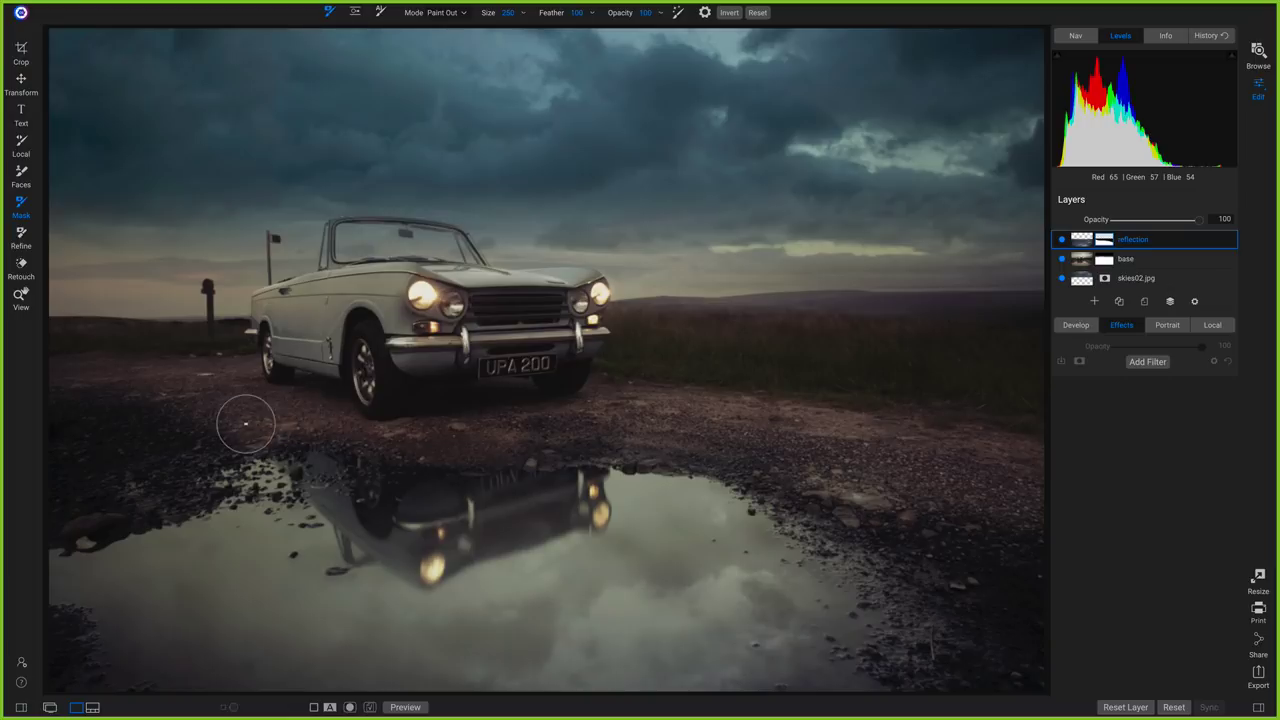
mouse_move(89, 435)
left_mouse_down()
mouse_move(196, 448)
mouse_move(204, 425)
mouse_move(149, 400)
left_mouse_up()
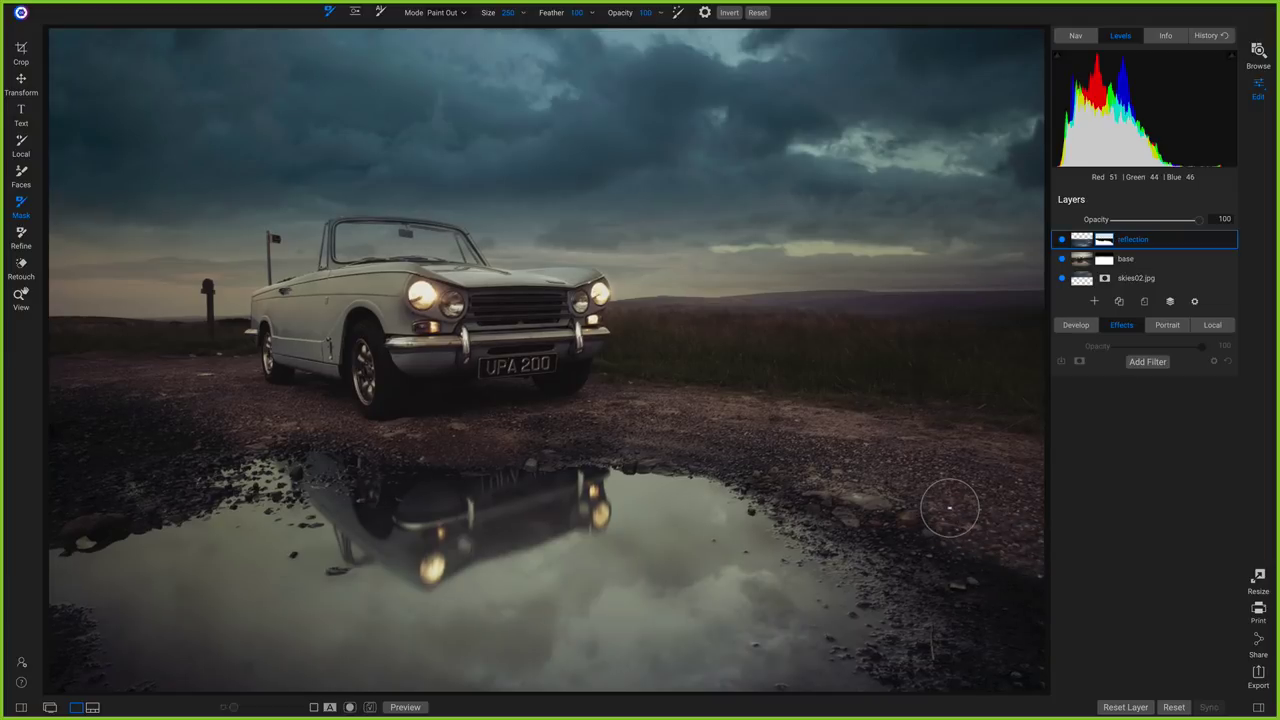
key("x")
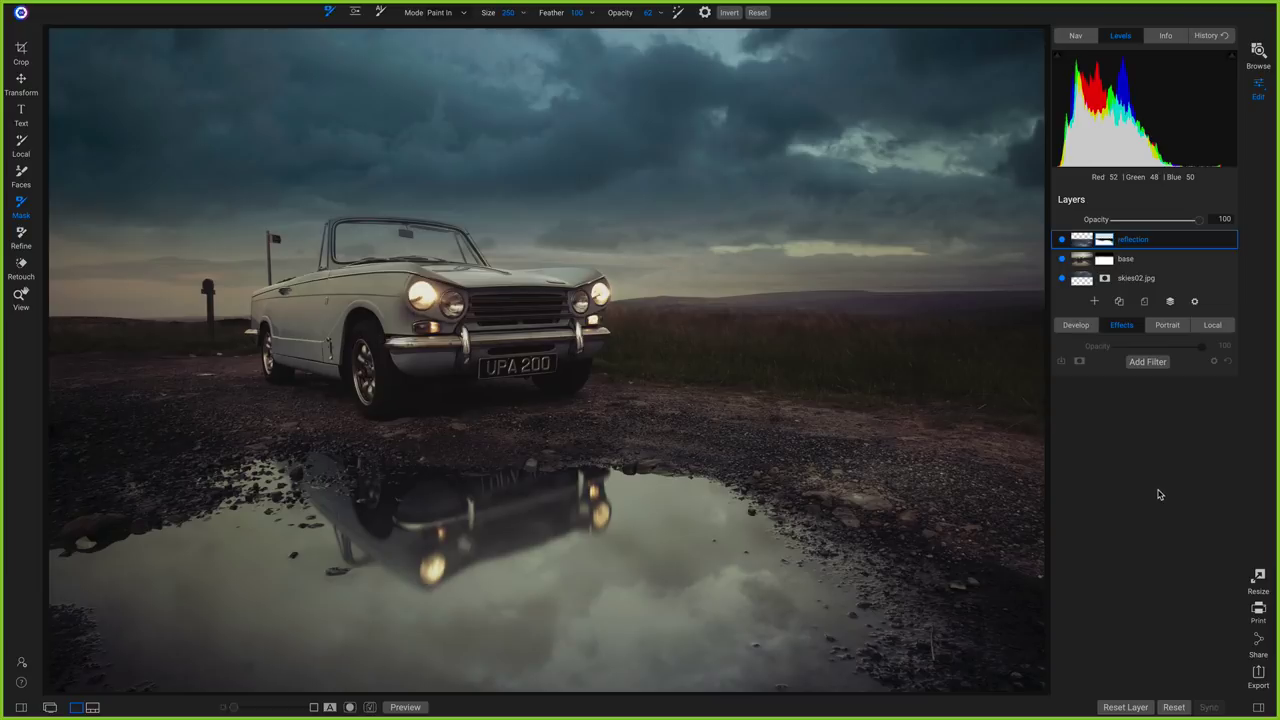
Add a Curves filter to the reflection layer, pull the midpoint down to in 112, out 88, and compare before and after
left_click(1145, 362)
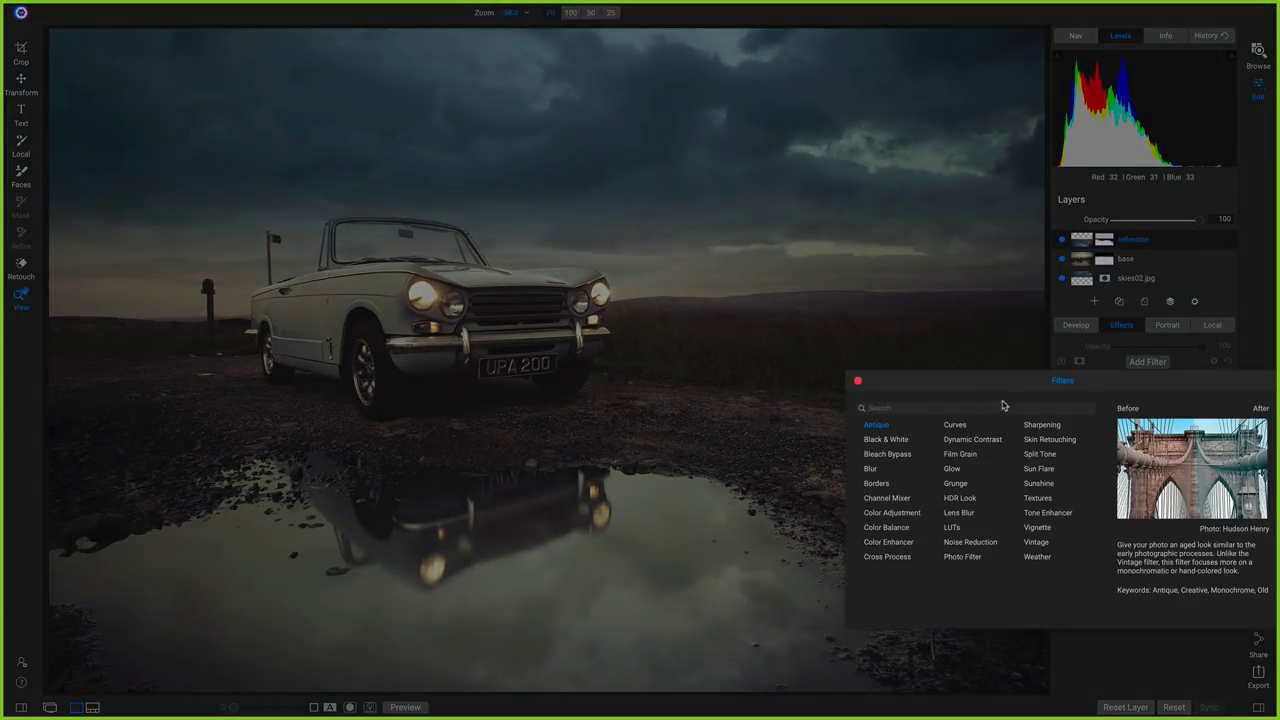
left_click(964, 424)
mouse_move(1123, 543)
left_mouse_down()
mouse_move(1134, 537)
mouse_move(1140, 556)
mouse_move(1135, 535)
mouse_move(1140, 544)
left_mouse_up()
left_click(1061, 387)
left_click(1061, 387)
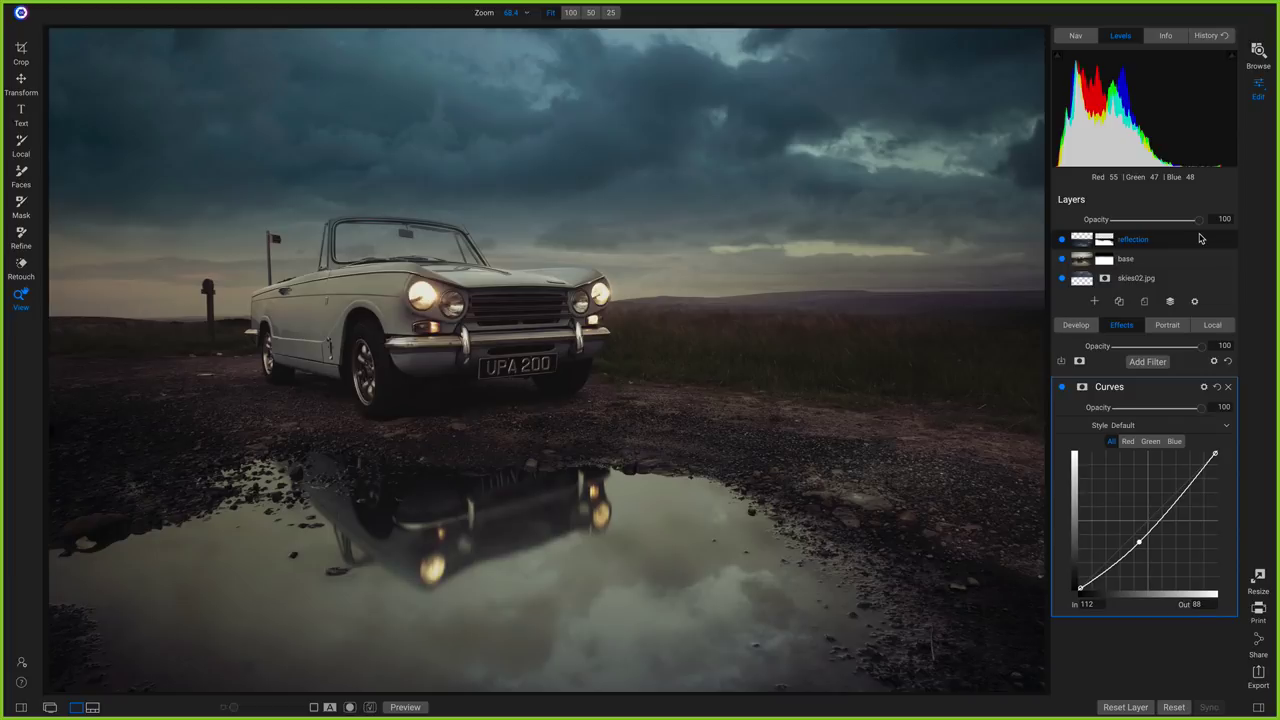
Add Birds-PNG-Photo.jpg from the Extras 2020 Backgrounds Birds folder as a new layer
left_click(1093, 302)
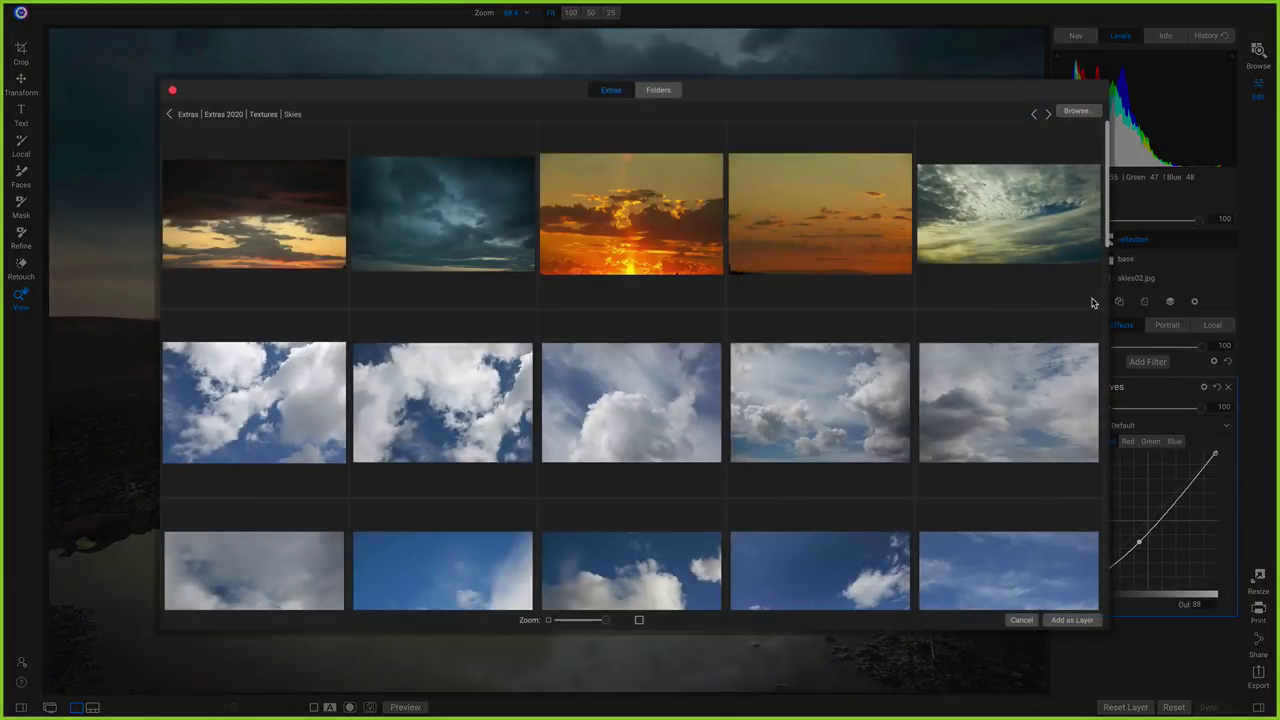
left_click(224, 115)
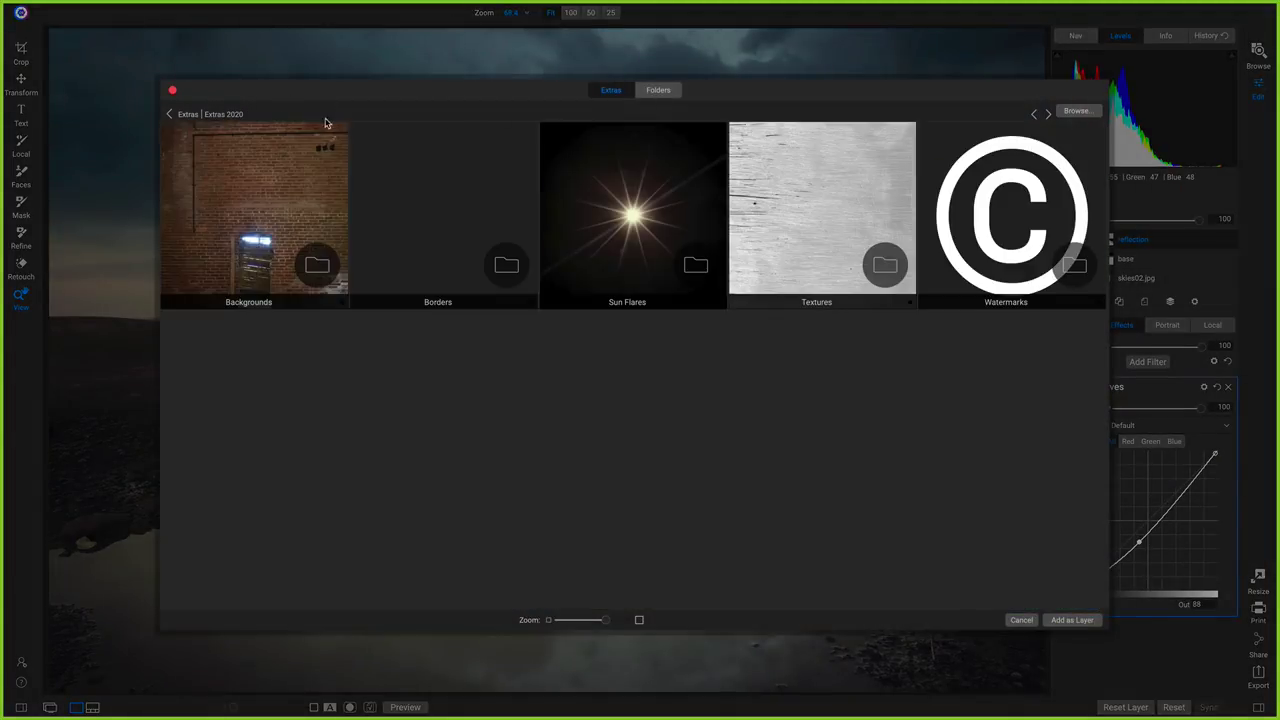
left_click(188, 115)
double_click(278, 193)
double_click(278, 193)
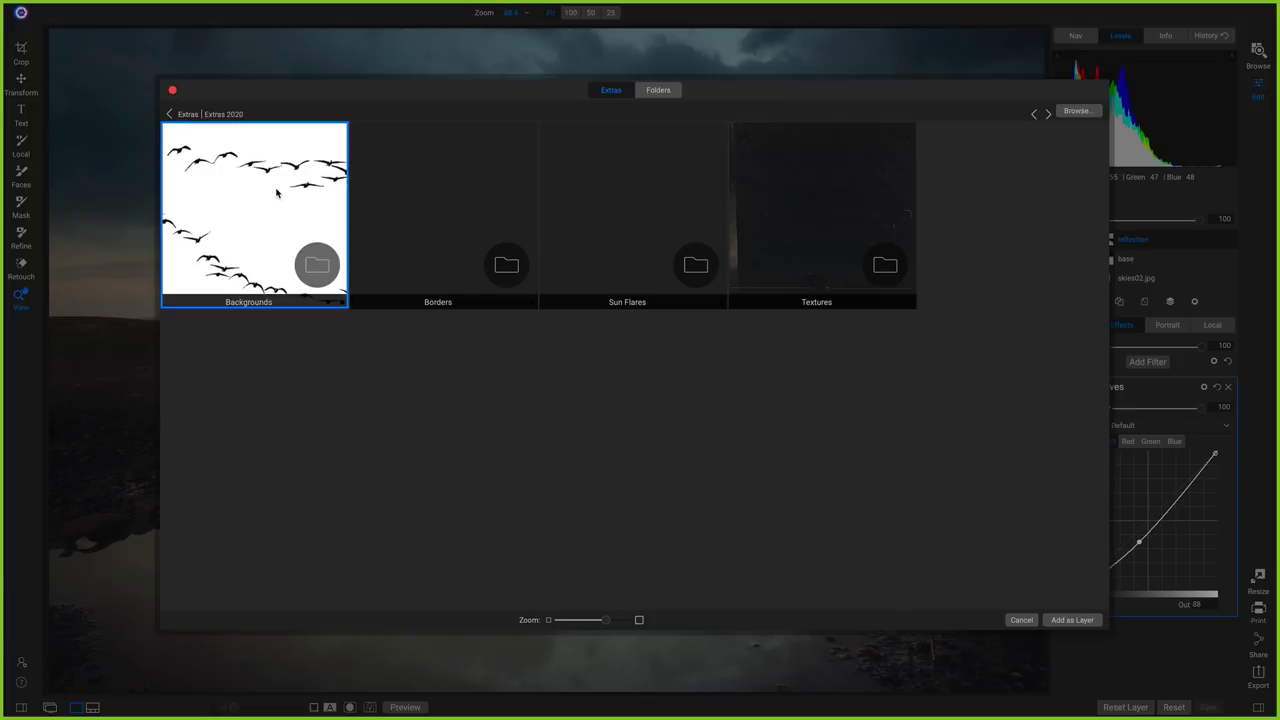
double_click(278, 193)
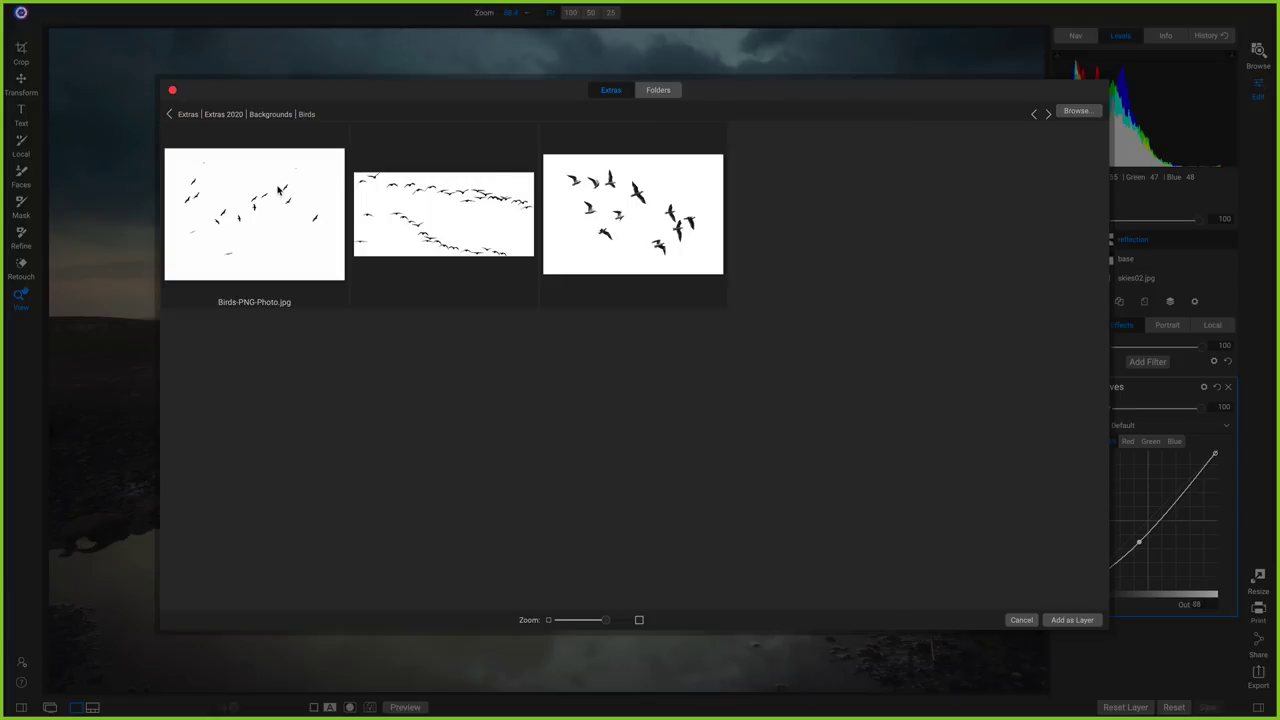
left_click(293, 195)
key("Escape")
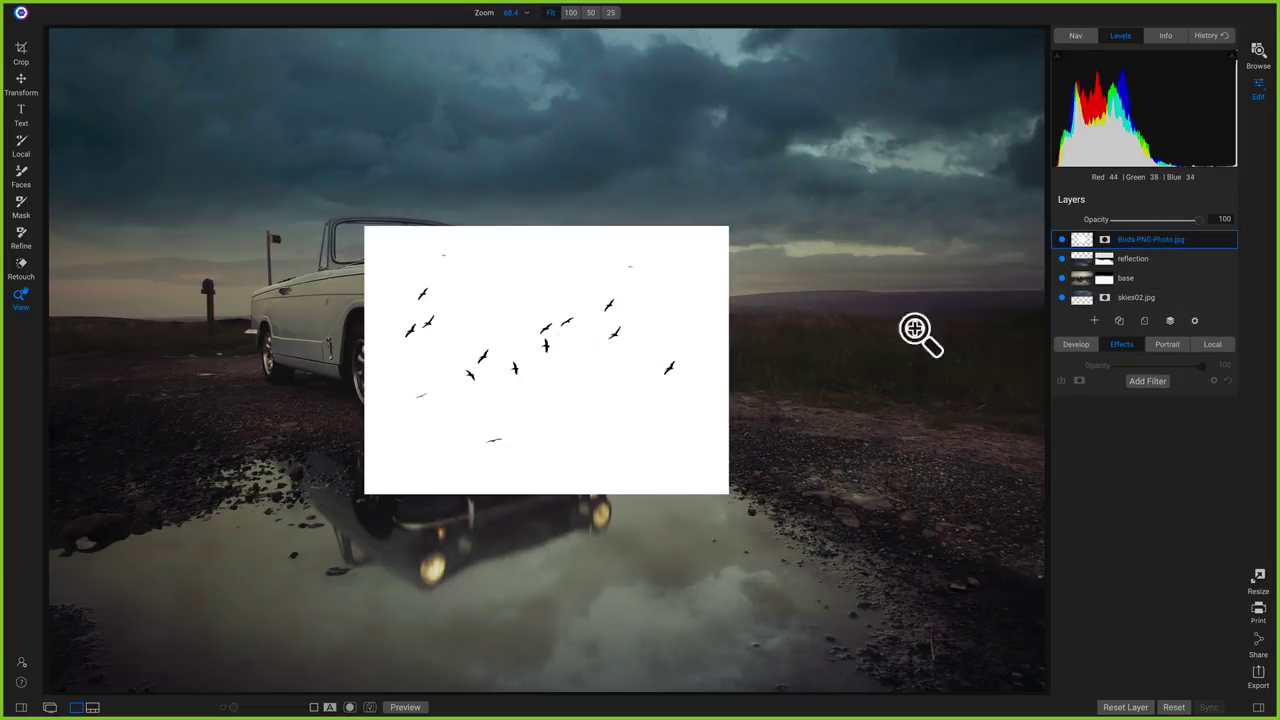
Mask the birds layer by a colour range sampled from its white background, and invert the mask to keep only the birds
left_click(1105, 242)
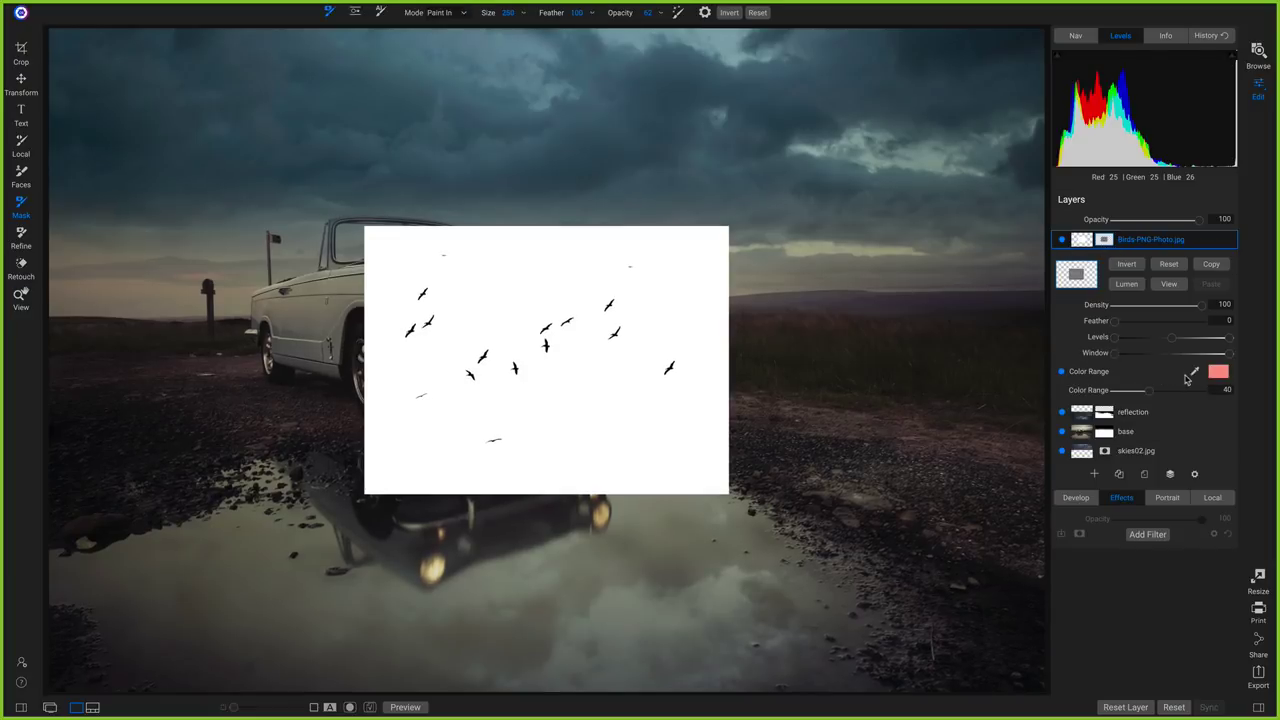
left_click(1197, 375)
left_click(673, 263)
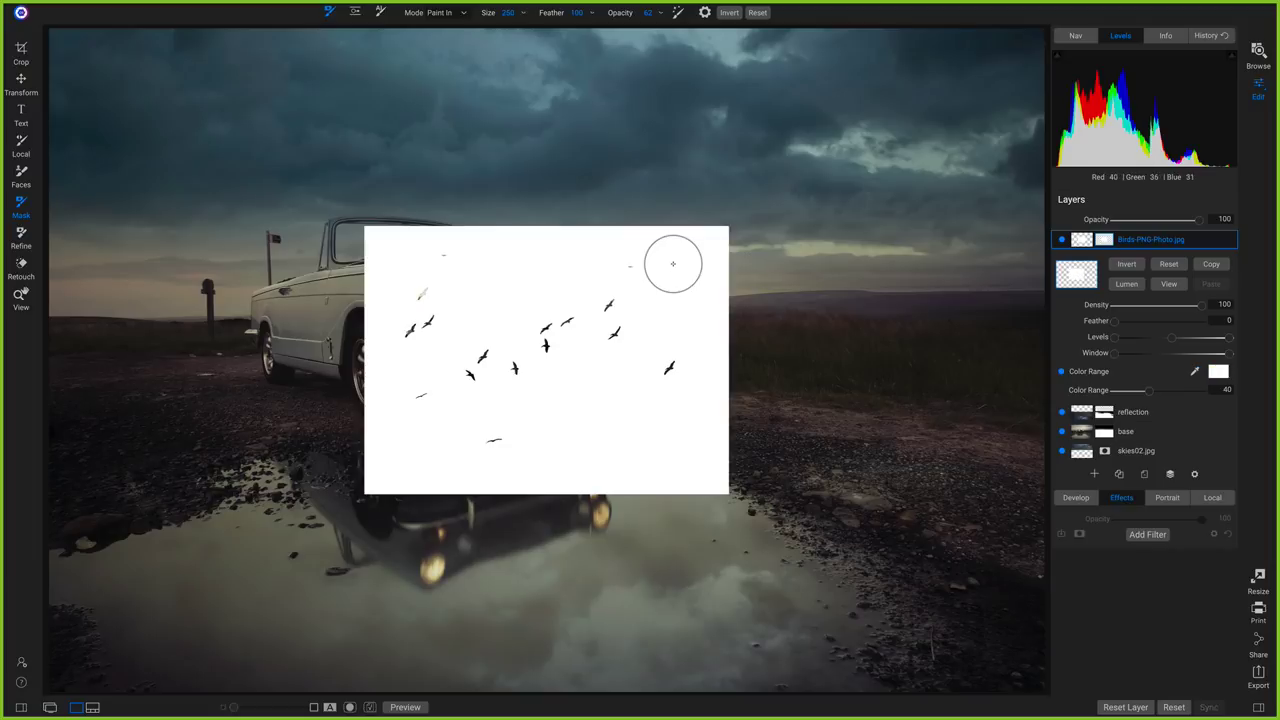
left_click(1127, 264)
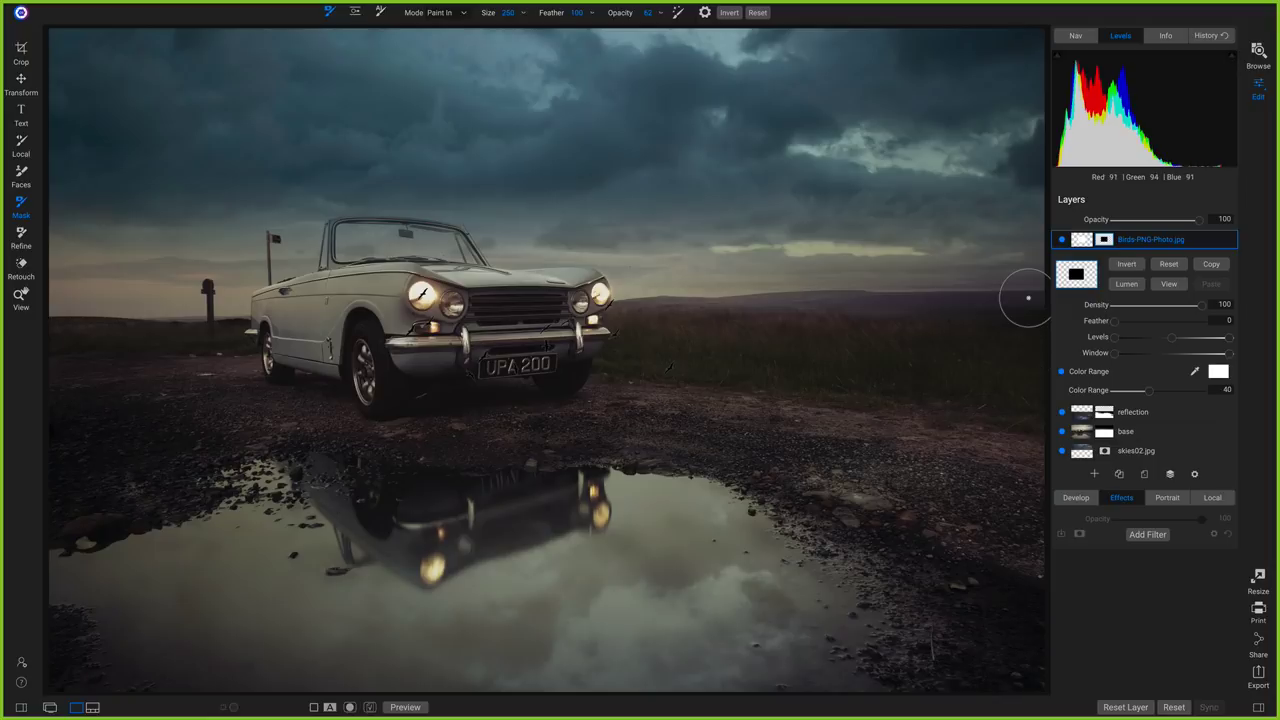
Move the birds layer into the sky above and beyond the car's bonnet, and set its Color Range to 88 and opacity to 84
key("v")
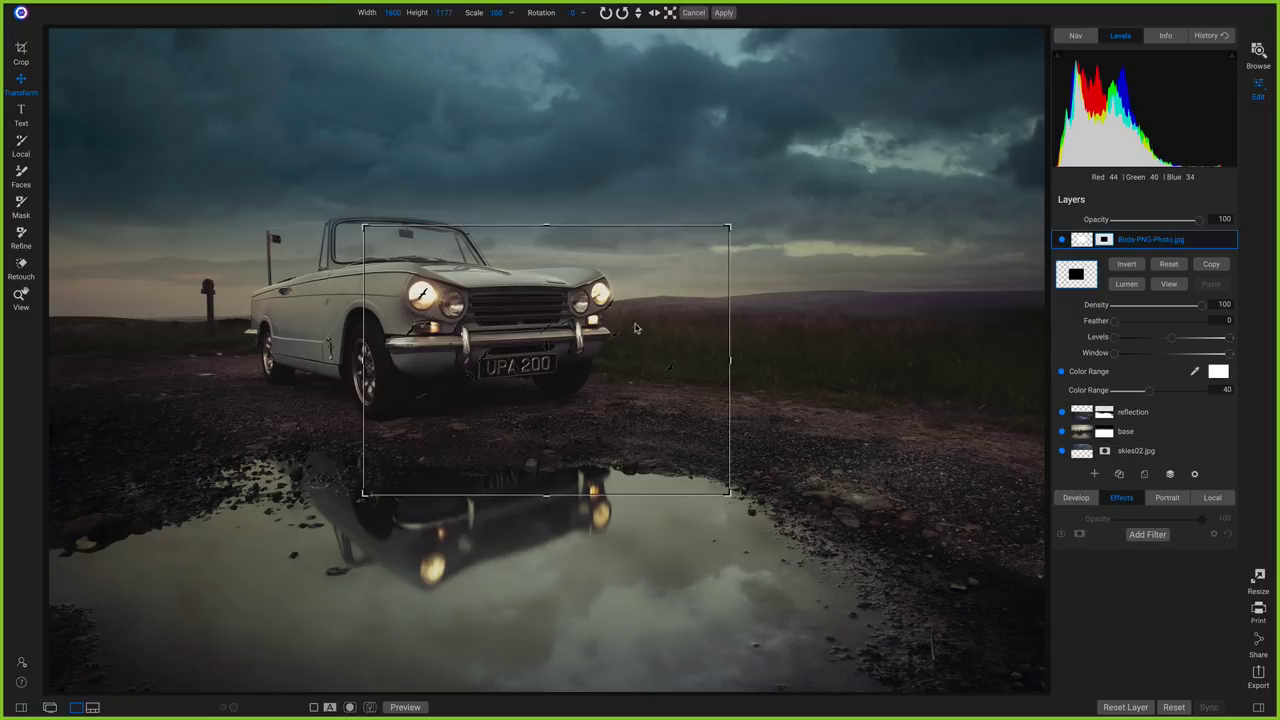
left_click_drag(712, 226, 770, 211)
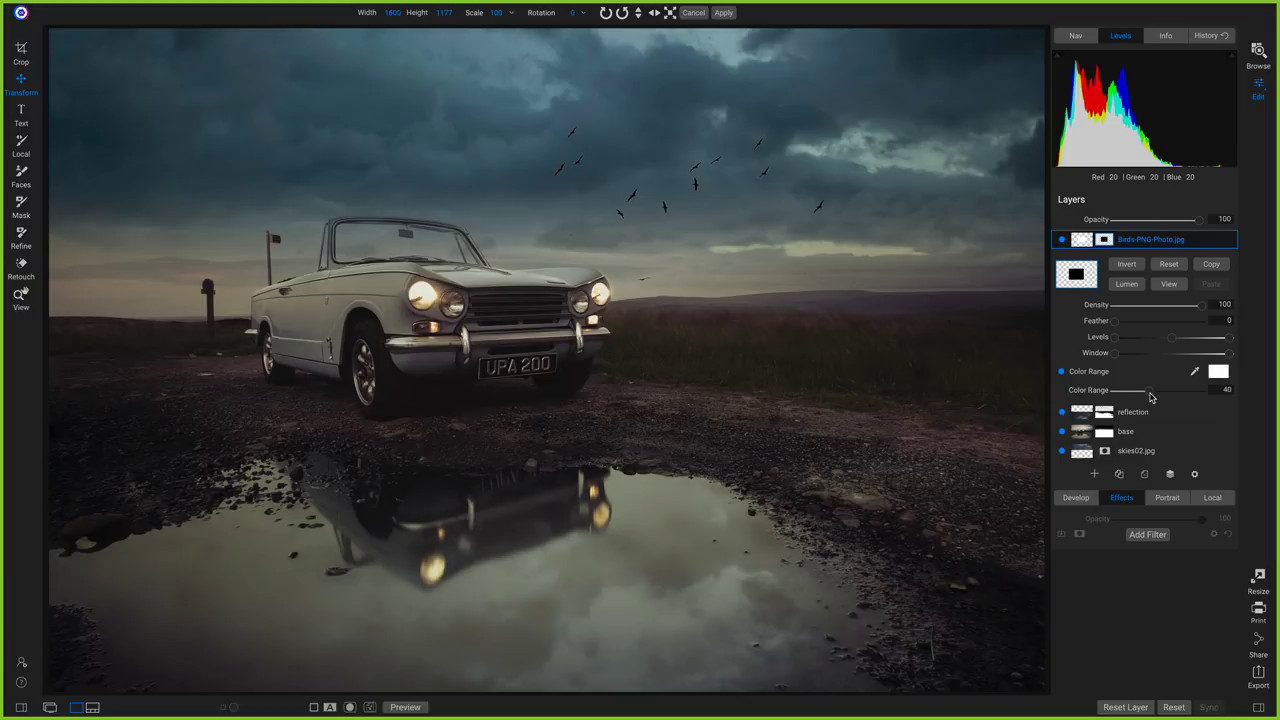
left_click_drag(1155, 397, 1174, 397)
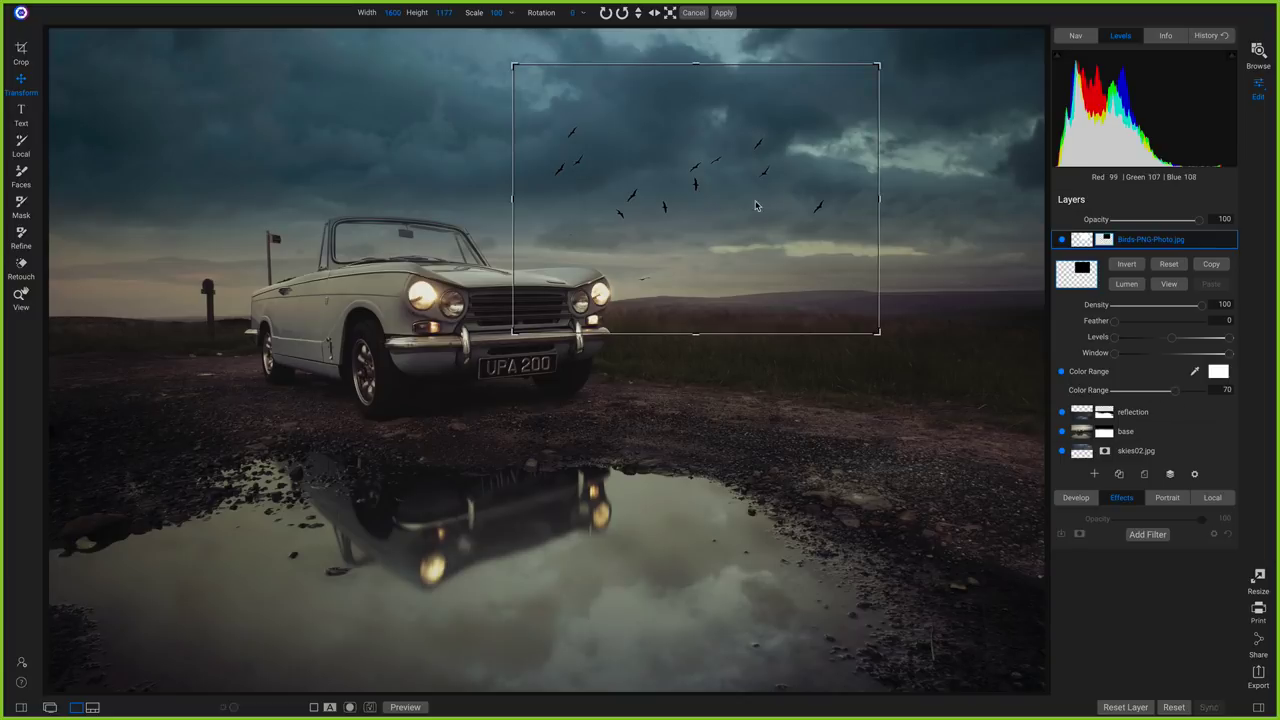
left_click_drag(1177, 394, 1198, 397)
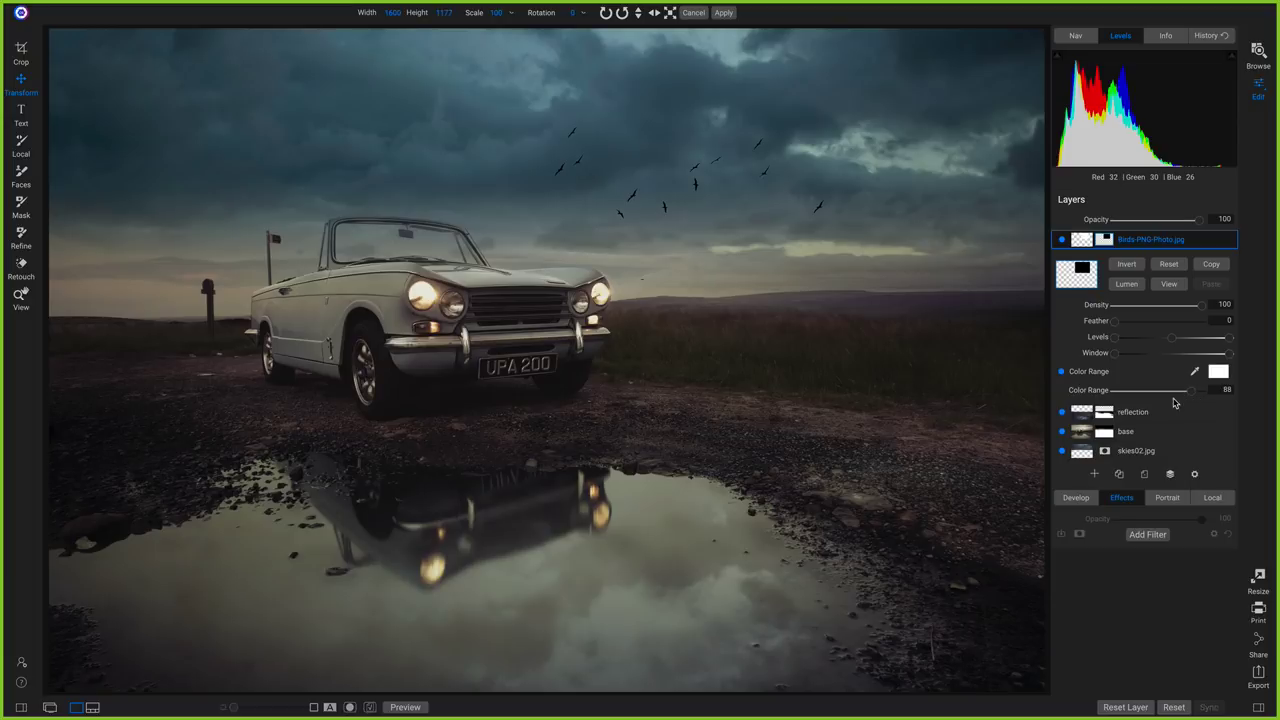
mouse_move(1201, 225)
left_mouse_down()
mouse_move(1176, 229)
mouse_move(1187, 227)
left_mouse_up()
mouse_move(686, 114)
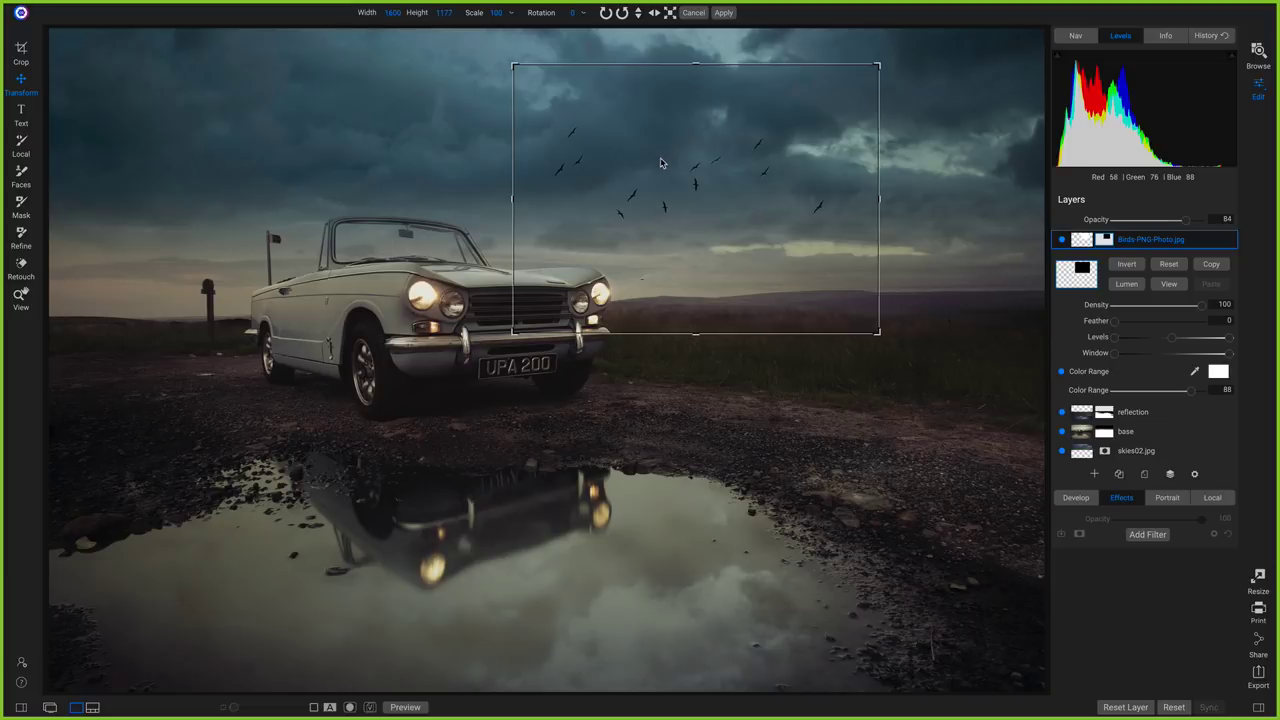
Duplicate the birds layer, flip the copy vertically, and position it over the clouds reflected in the puddle
right_click(1192, 239)
left_click(1230, 258)
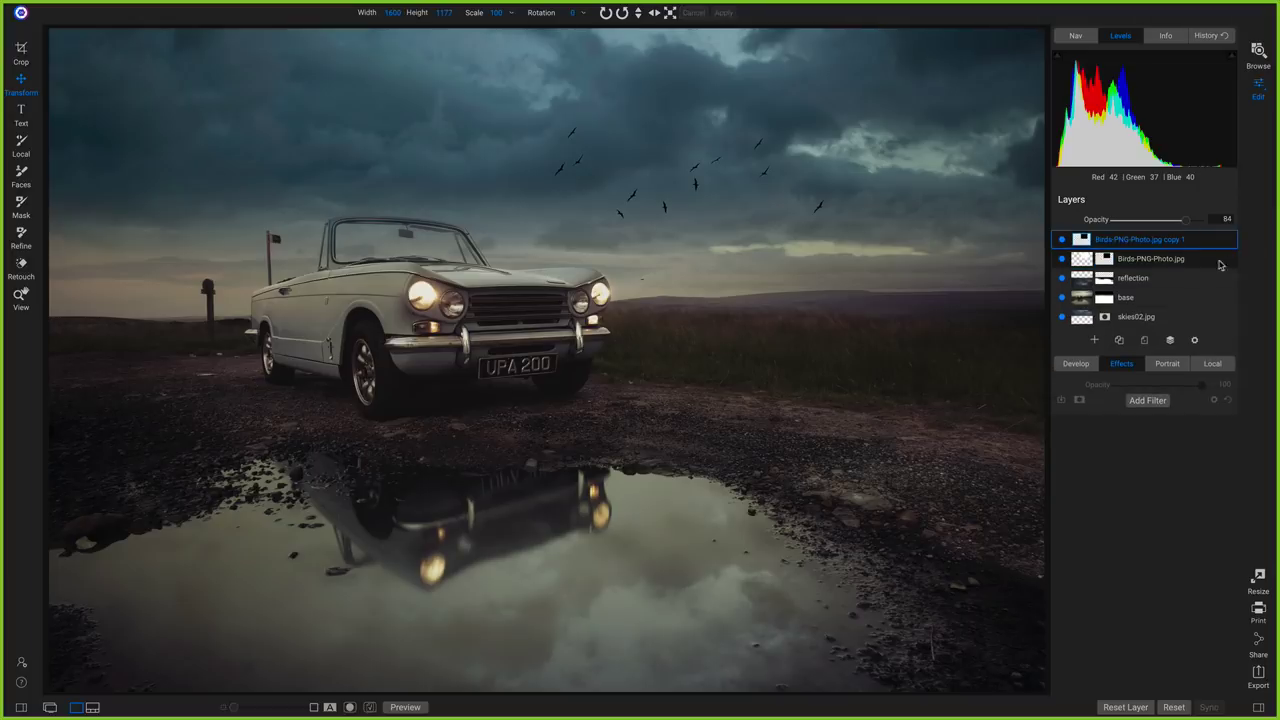
left_click(638, 14)
left_click_drag(737, 214, 742, 551)
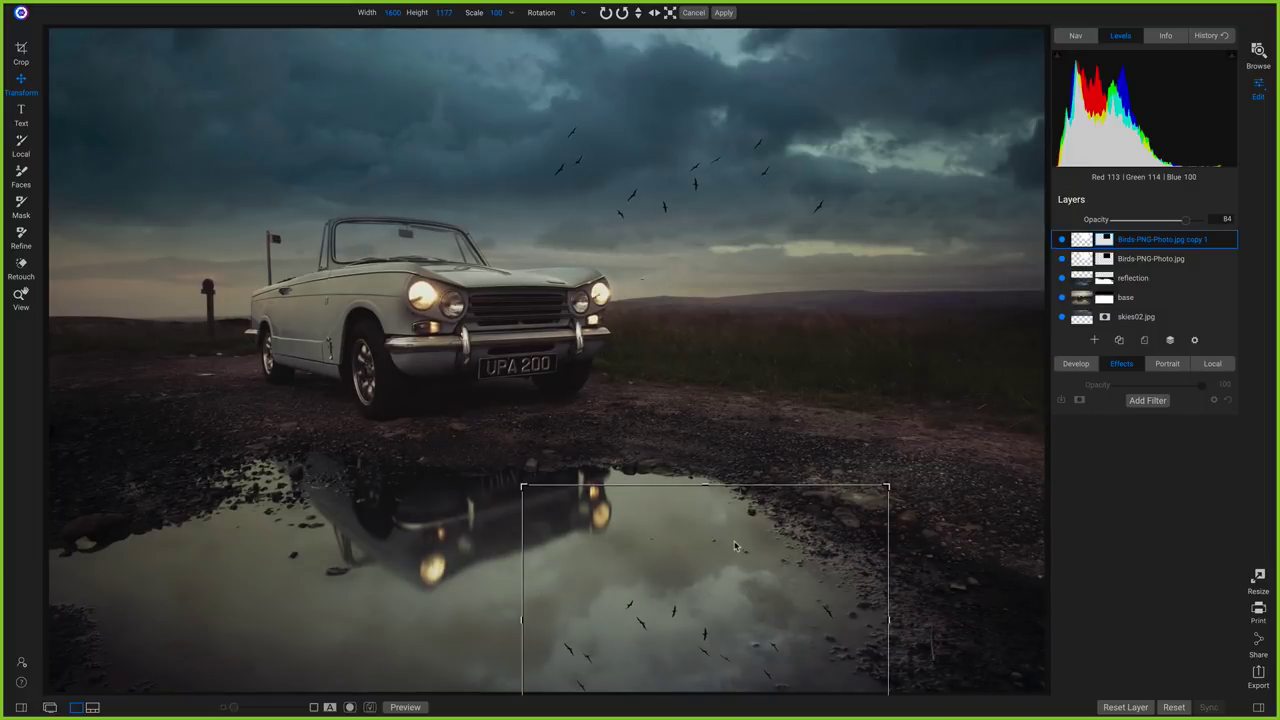
left_click_drag(738, 551, 707, 531)
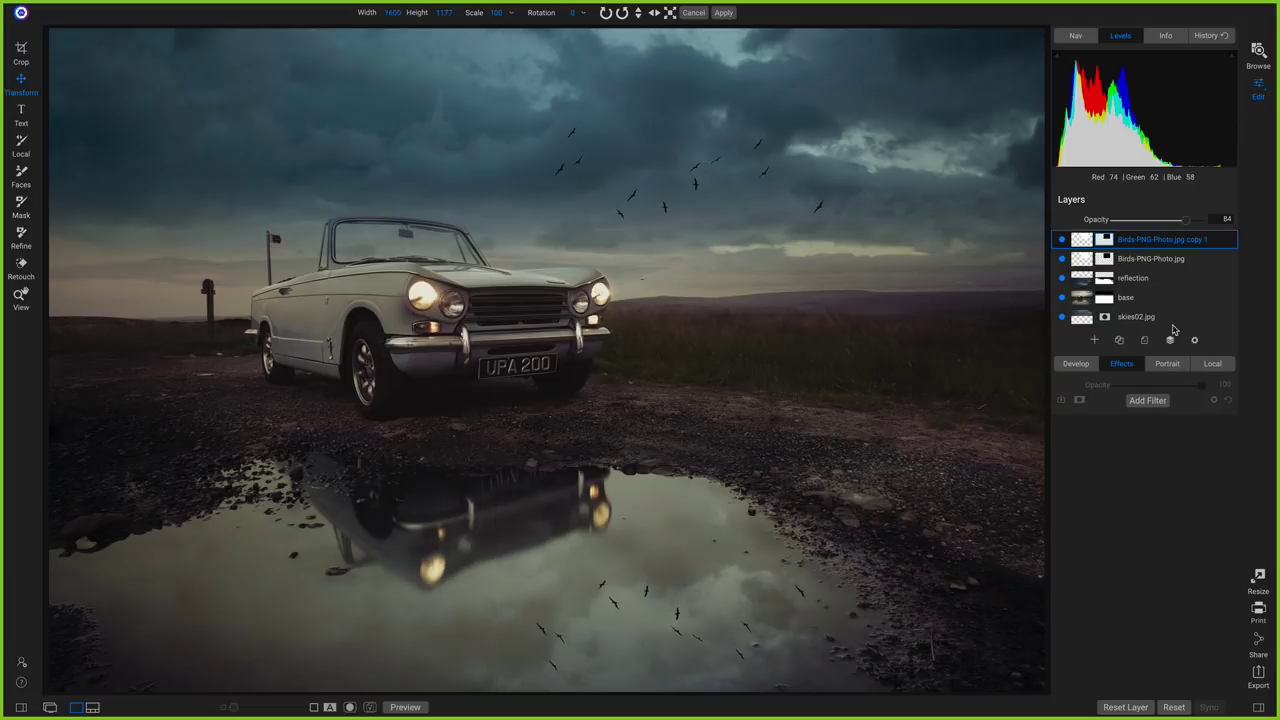
Lower the reflected birds' opacity to 66, stretch the layer to about 1731 by 1285, reposition it over the puddle and apply the transform
left_click_drag(1185, 221, 1171, 224)
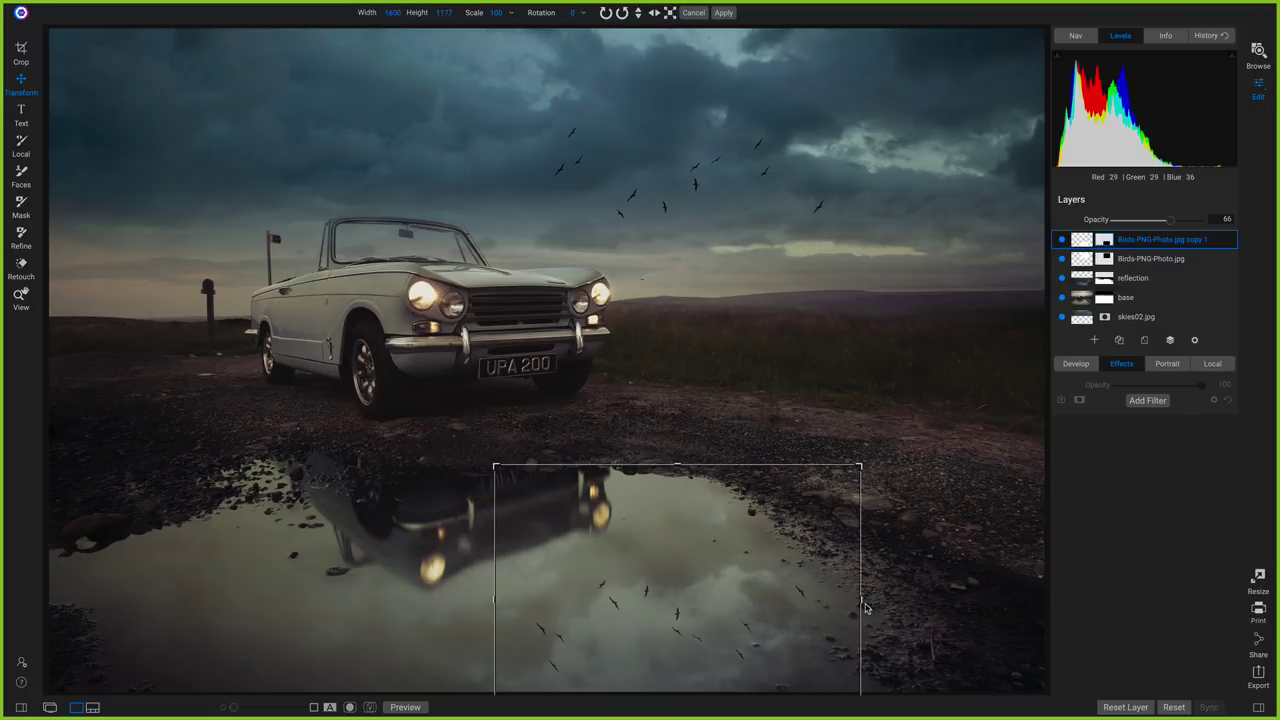
left_click_drag(864, 604, 894, 606)
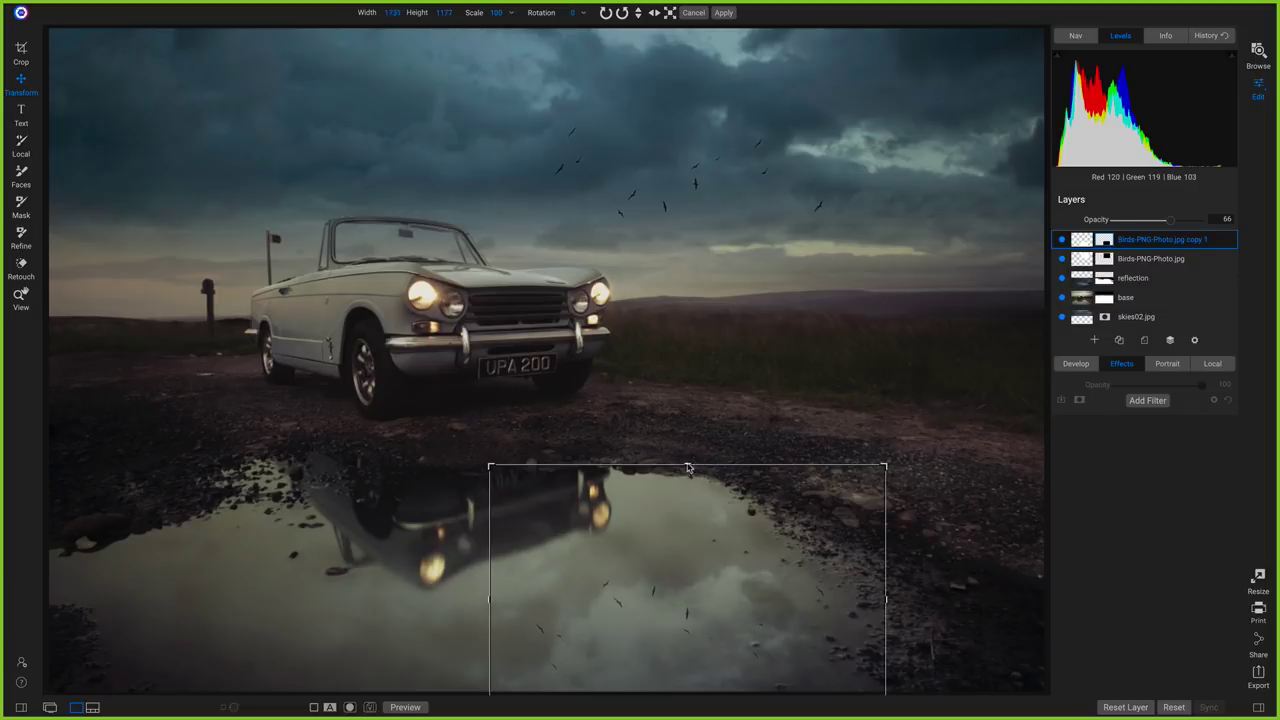
left_click_drag(687, 468, 686, 443)
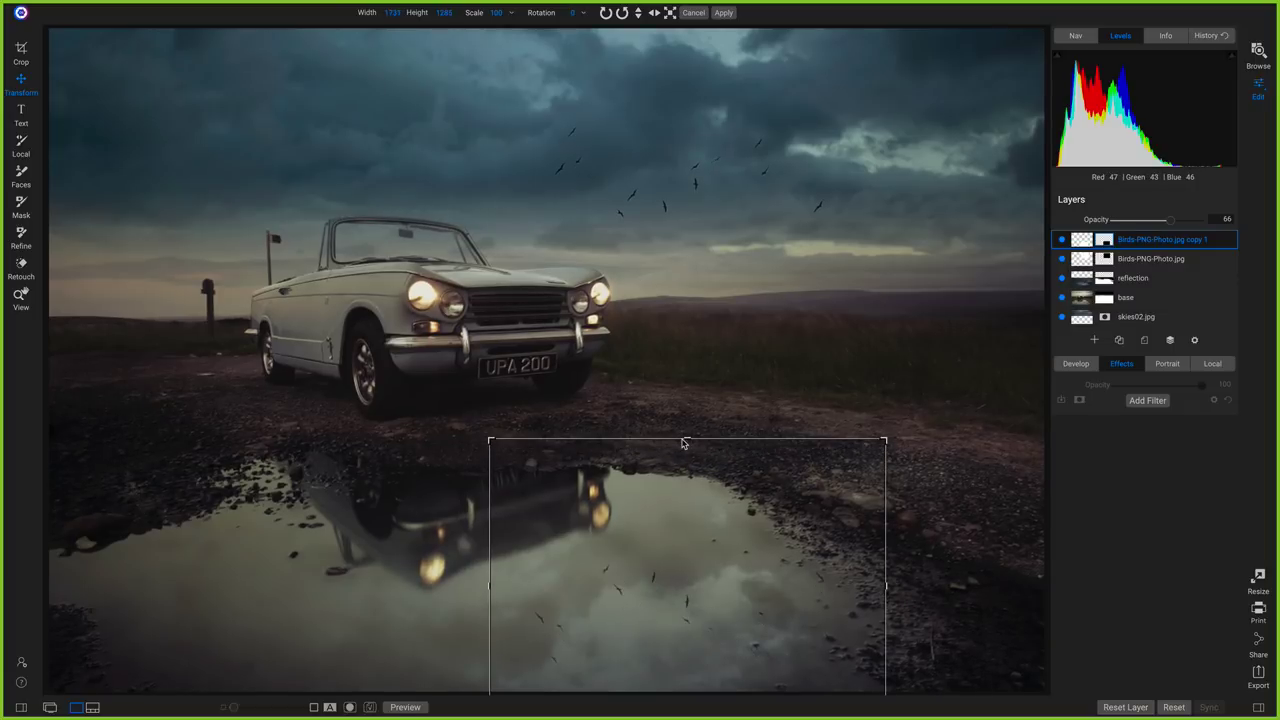
left_click_drag(670, 527, 686, 545)
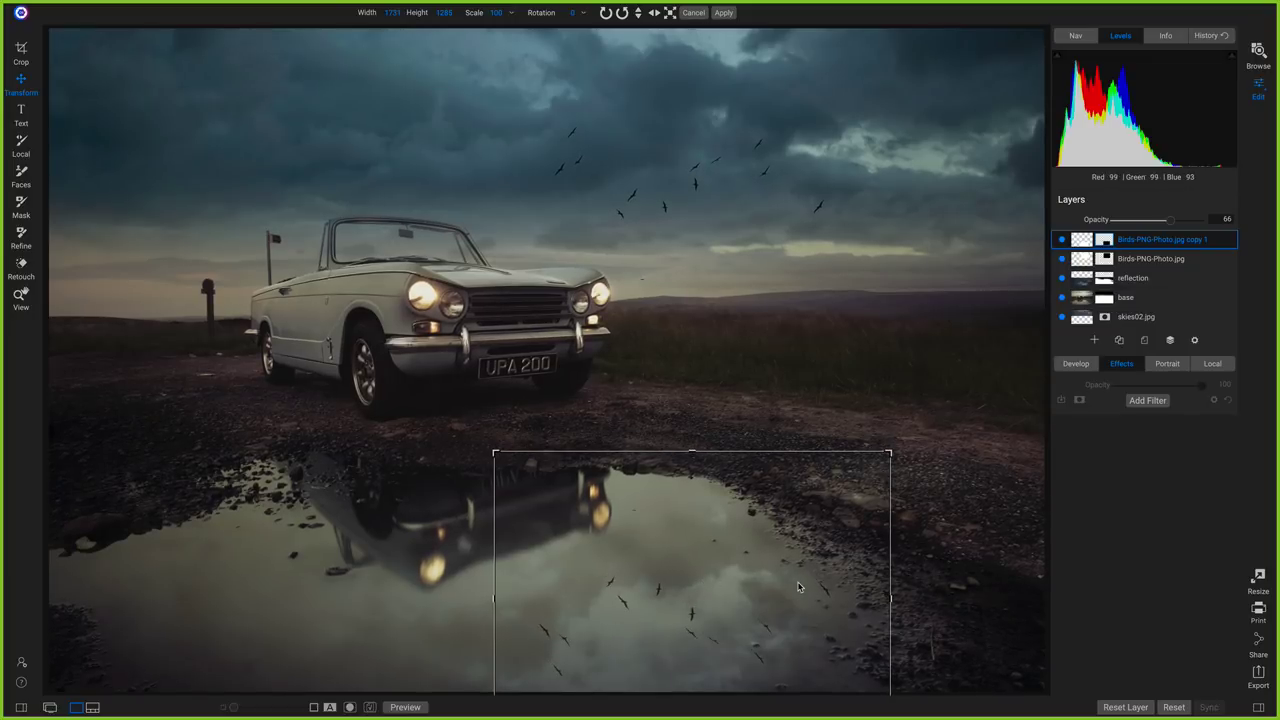
key("Return")
Paint out the stray reflected bird near the puddle's gravel edge using the mask brush at opacity 100
key("b")
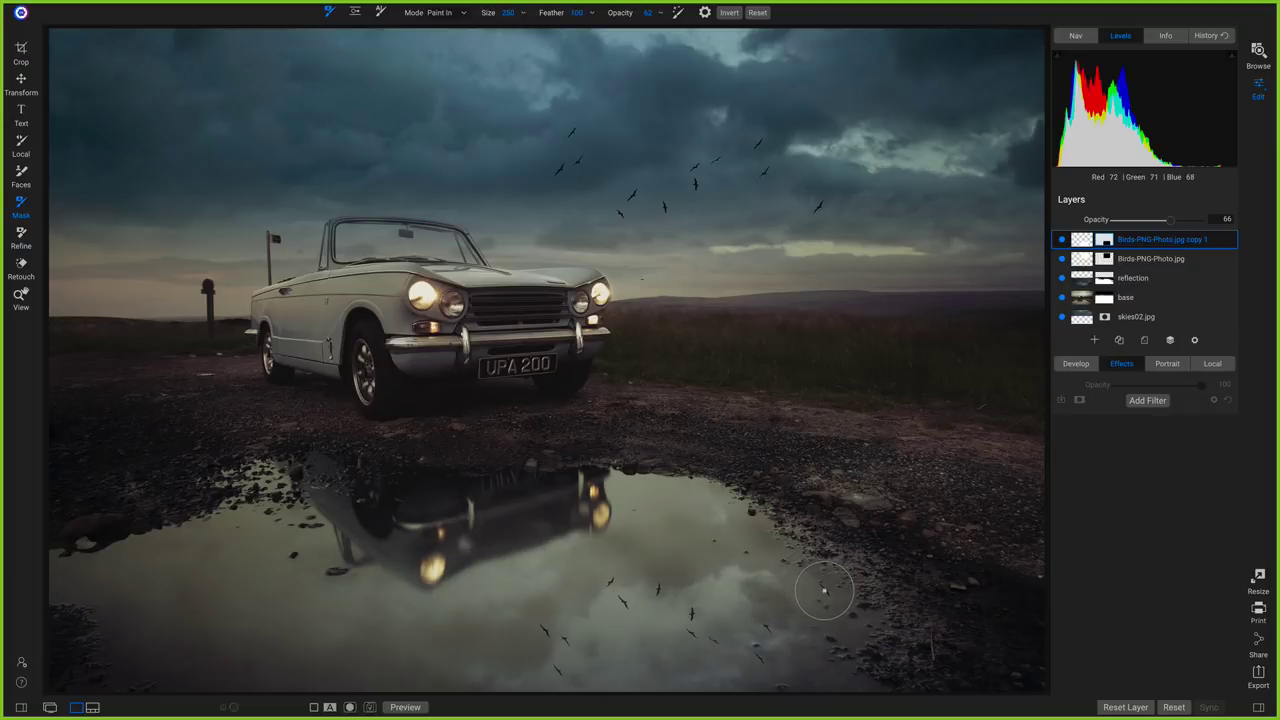
left_click_drag(621, 13, 712, 29)
Create a new stamped layer from all visible layers and name it Final Comp
right_click(1187, 242)
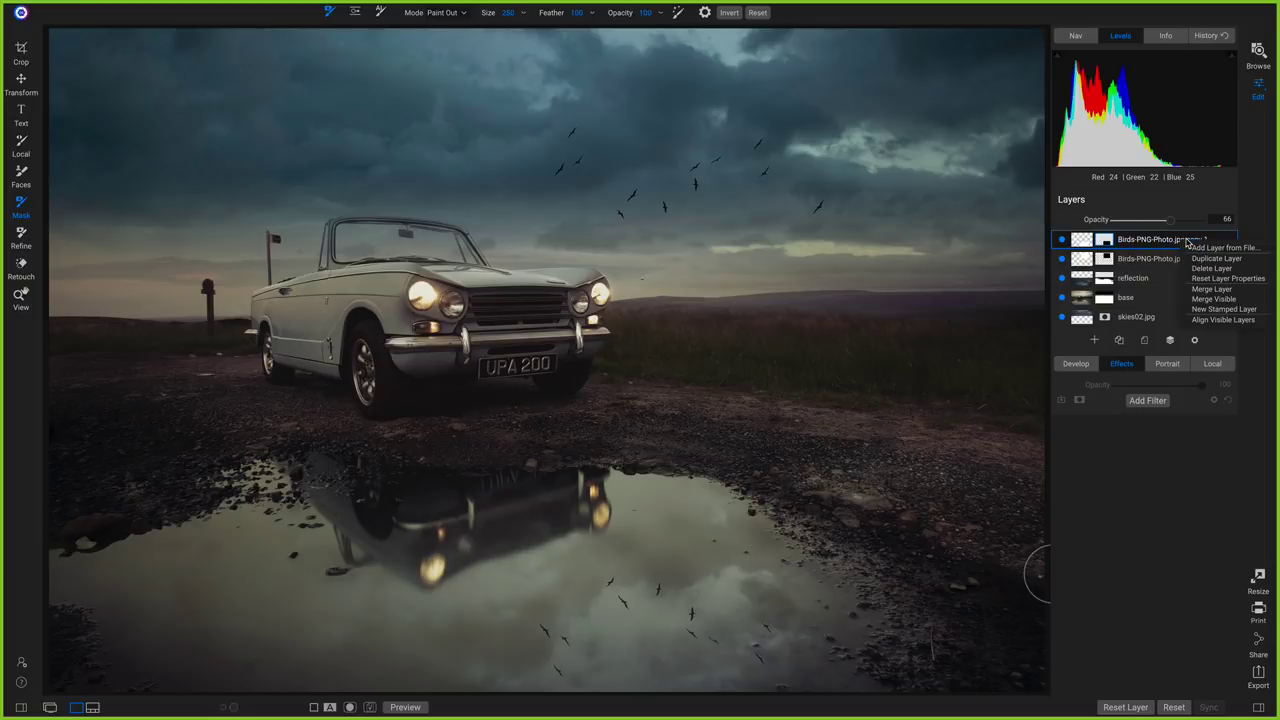
left_click(1227, 314)
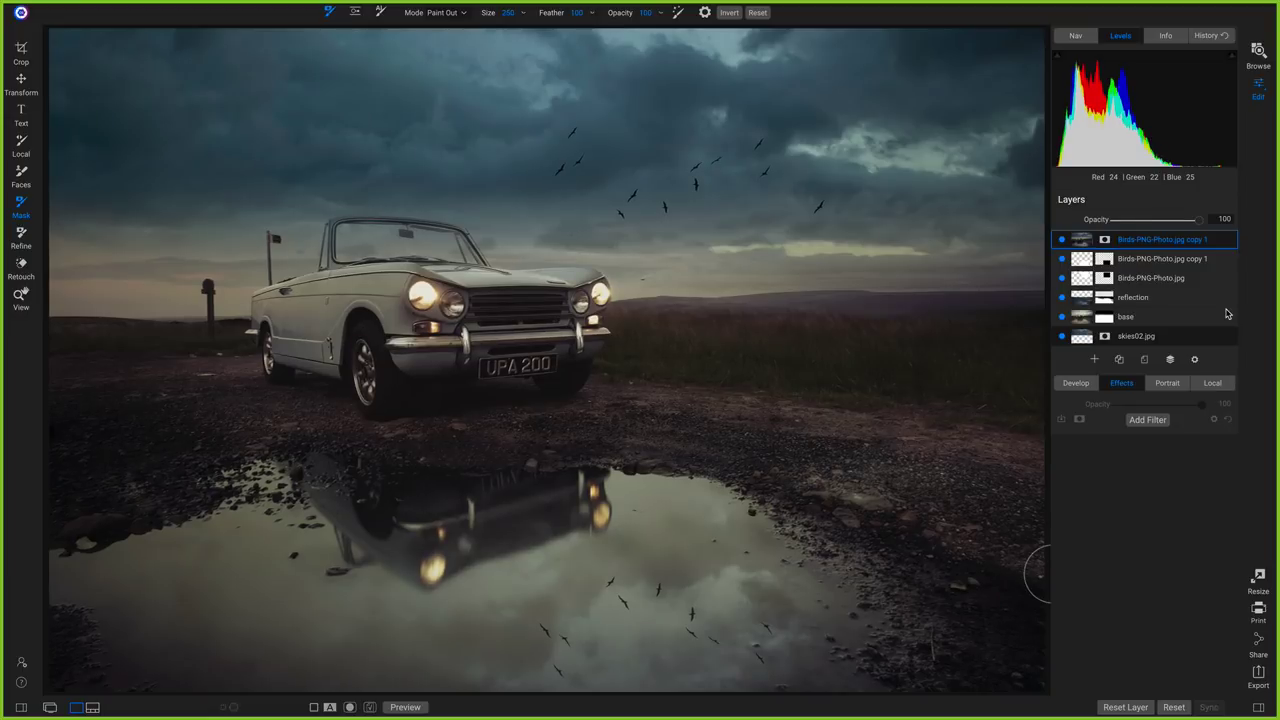
double_click(1188, 242)
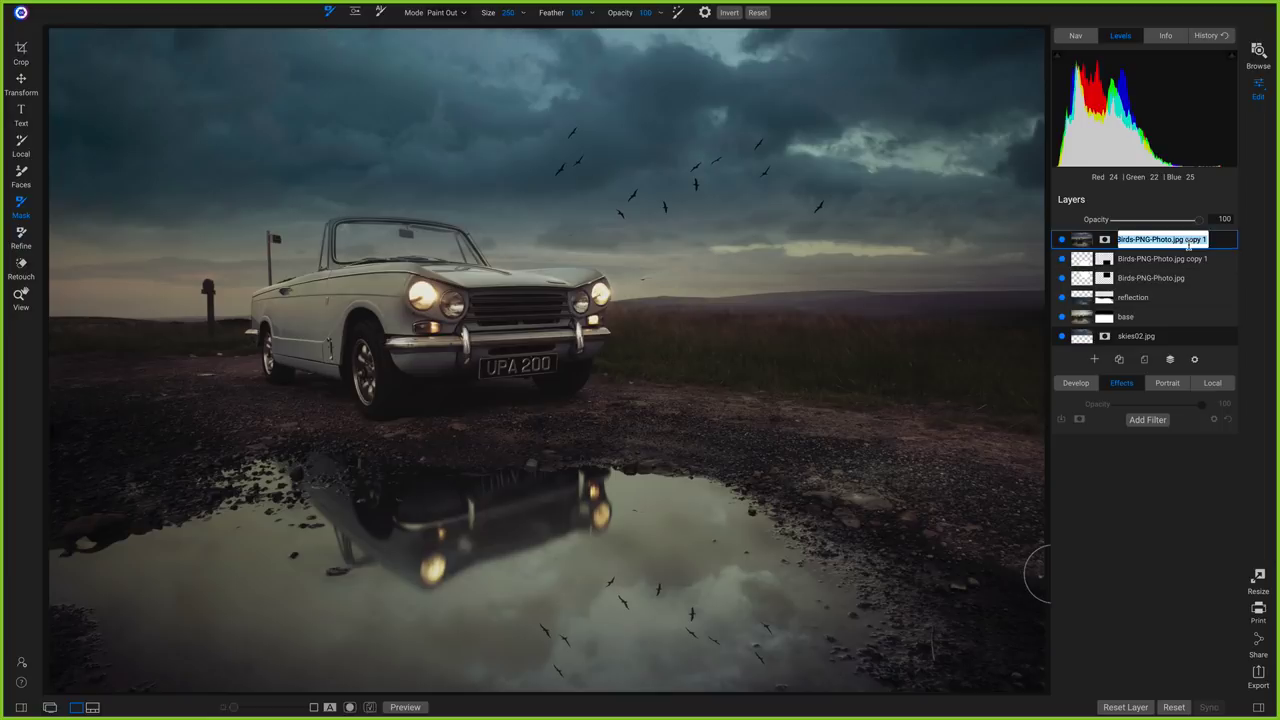
type("Final Comp")
key("Return")
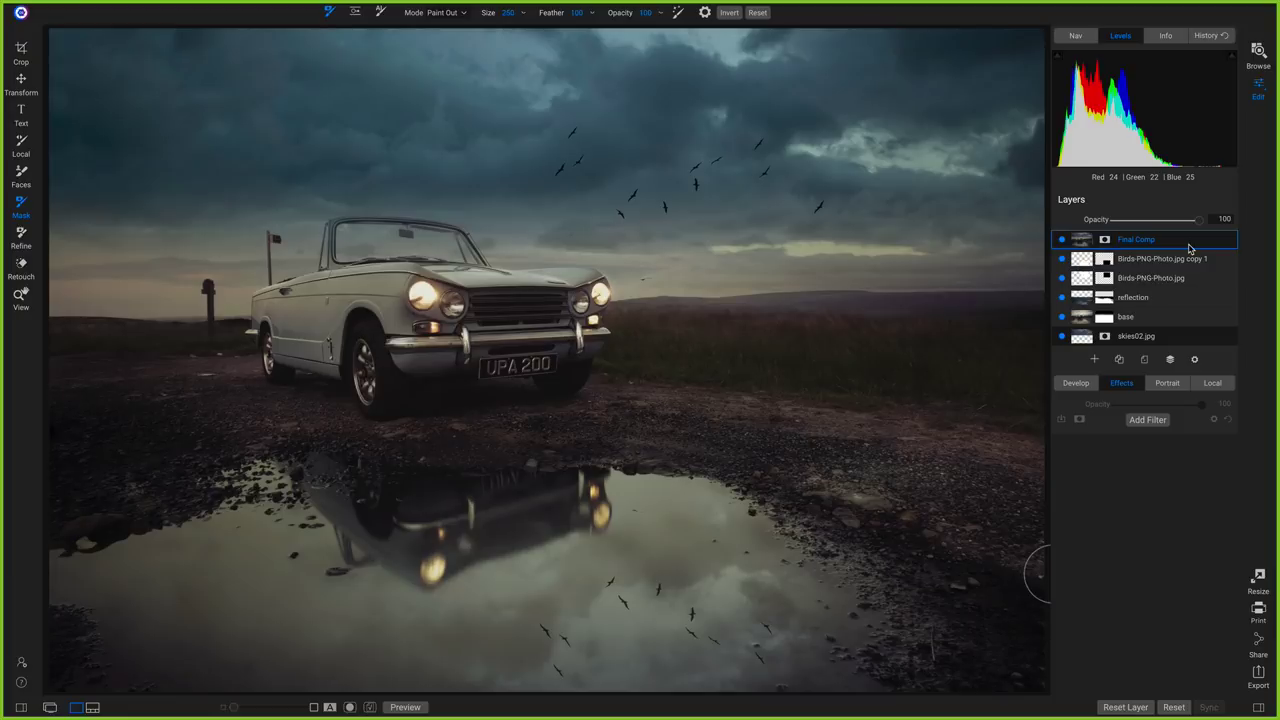
Add a LUTs filter to the Final Comp layer, preview the Black and White looks, and set the category to Color Grading
left_click(1156, 420)
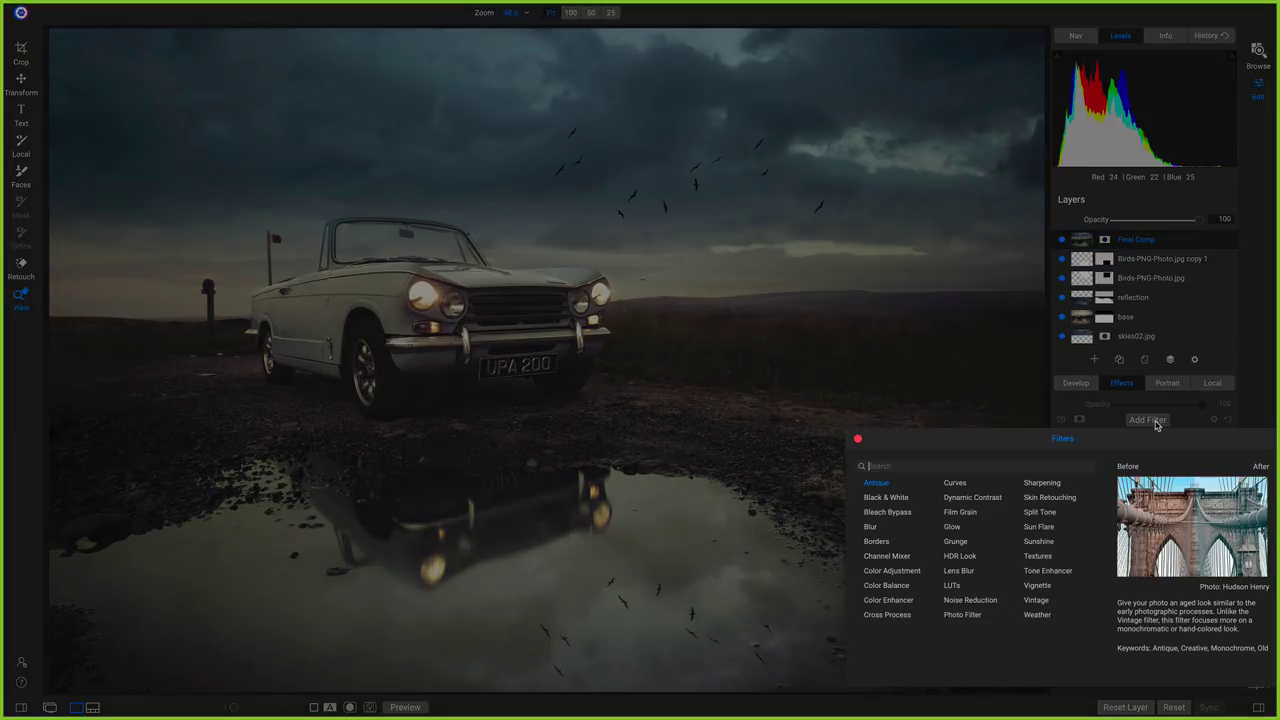
left_click(953, 587)
left_click(1172, 538)
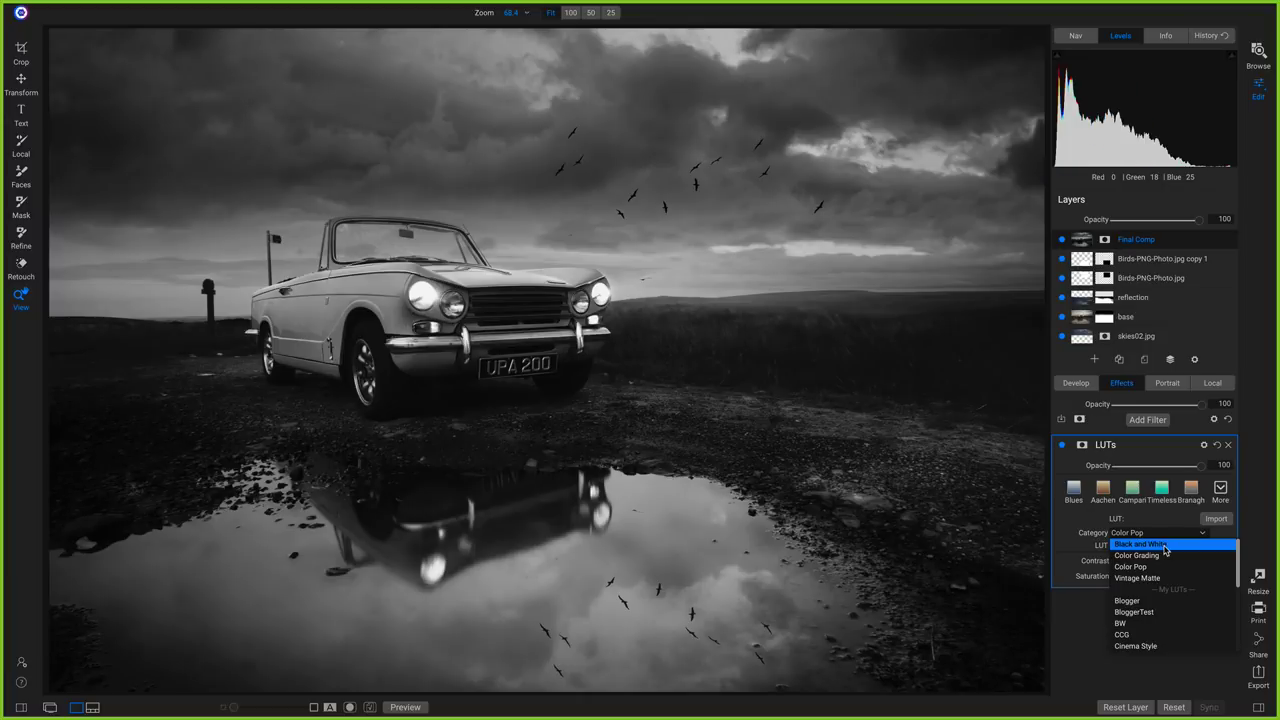
left_click(1165, 546)
left_click(1165, 546)
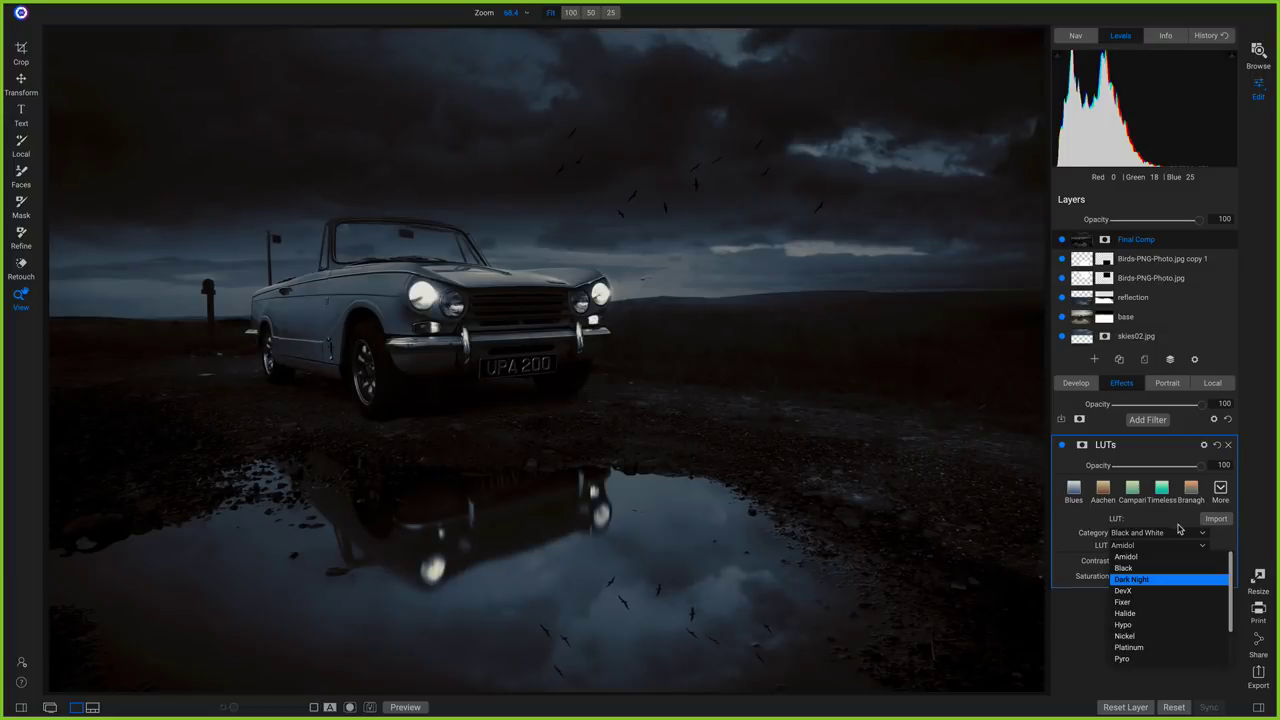
left_click(1180, 528)
left_click(1180, 532)
left_click(1177, 544)
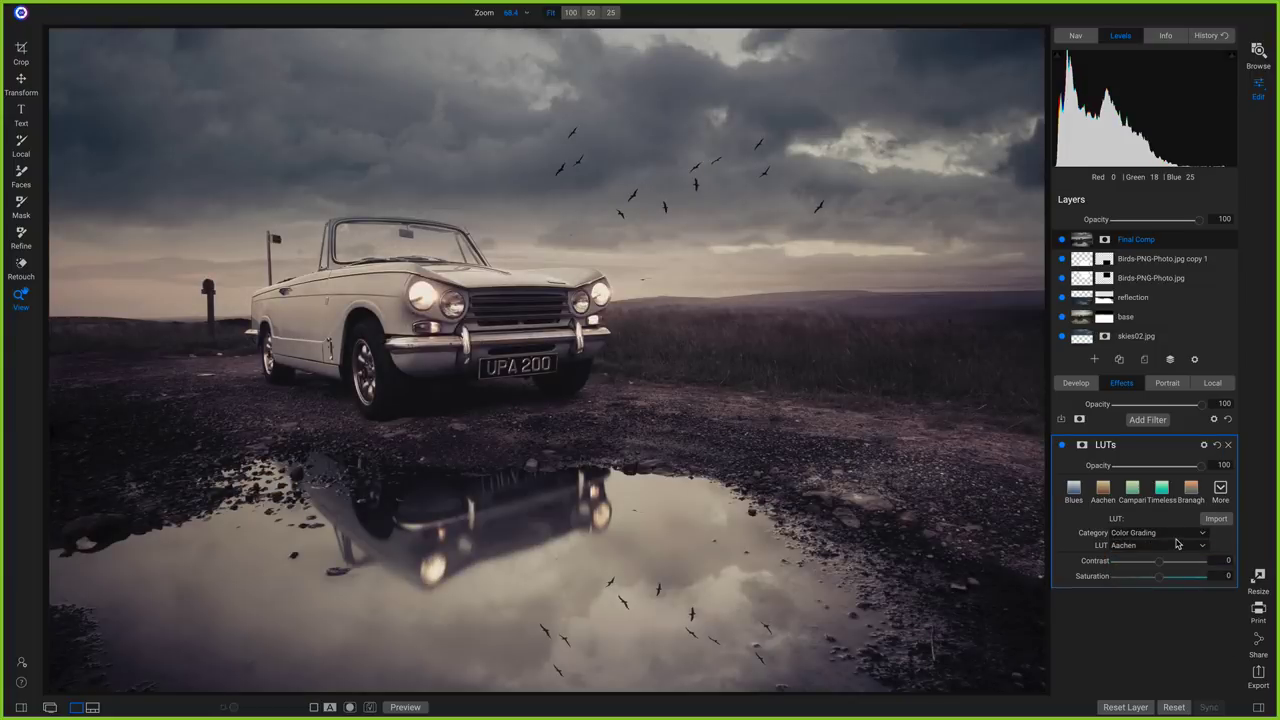
Preview the Color Grading LUTs on the photo and apply Venus
left_click(1177, 544)
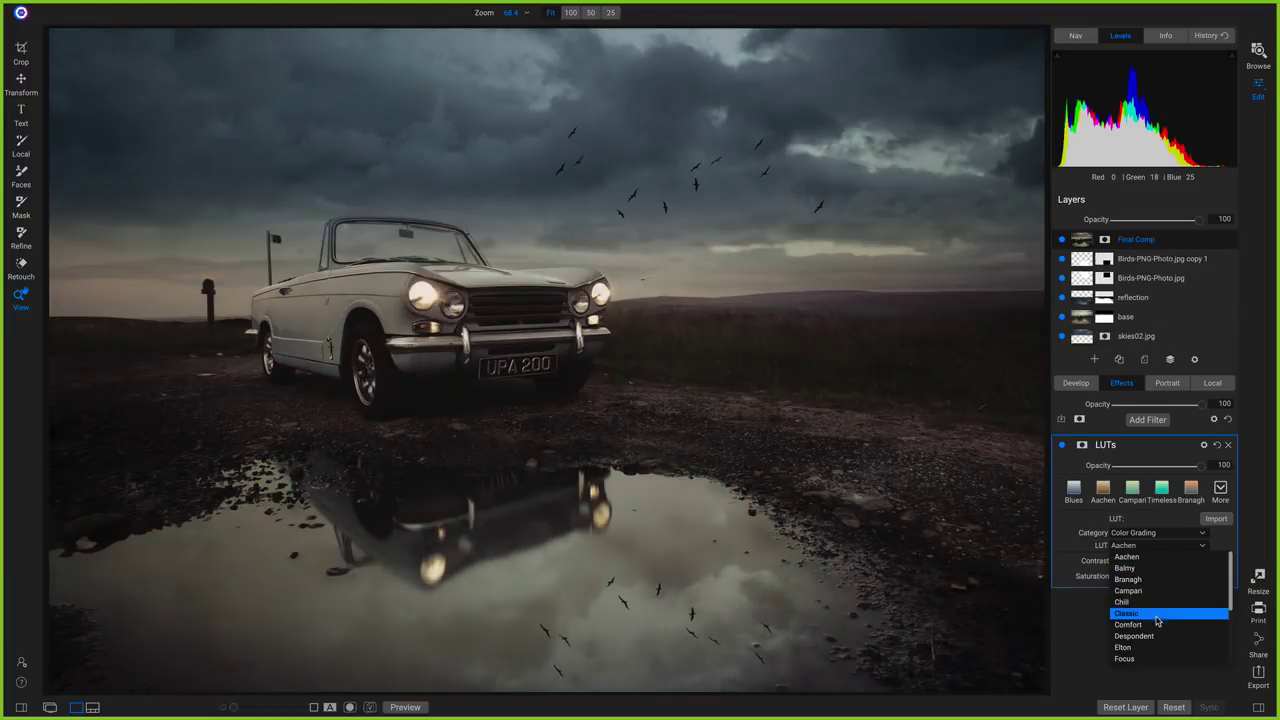
scroll(1153, 630, "down", 5)
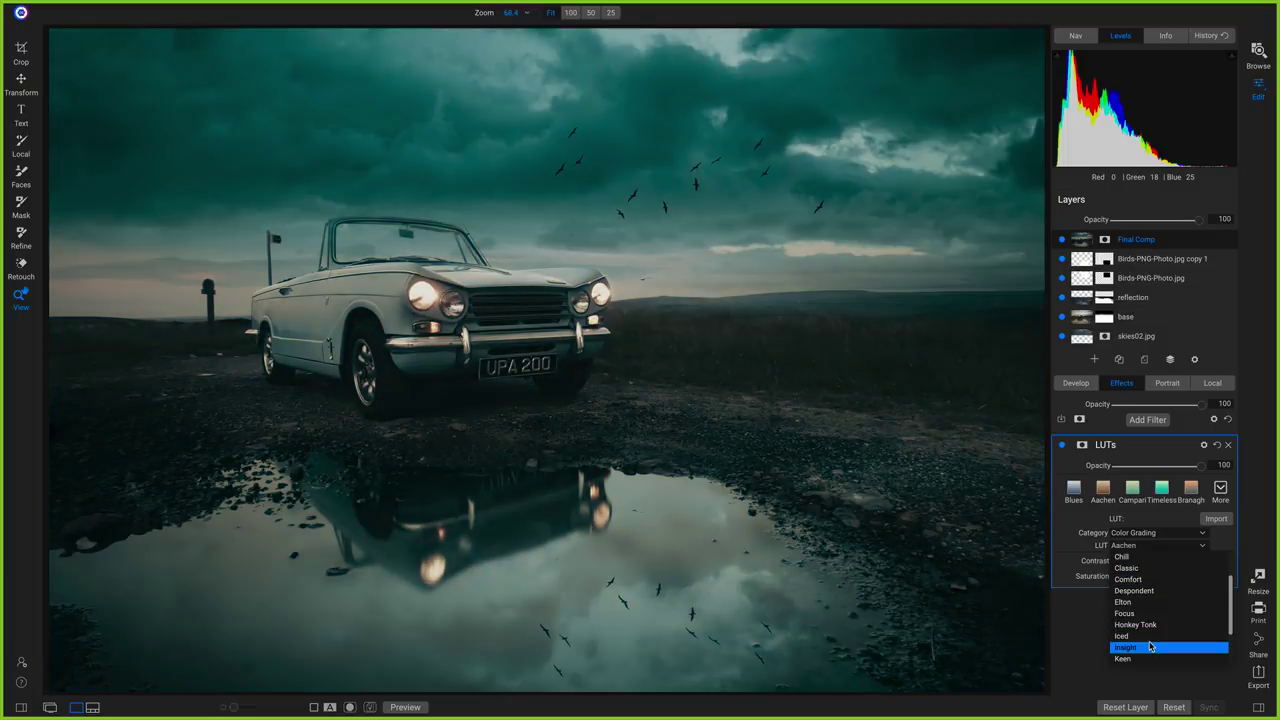
scroll(1150, 645, "down", 2)
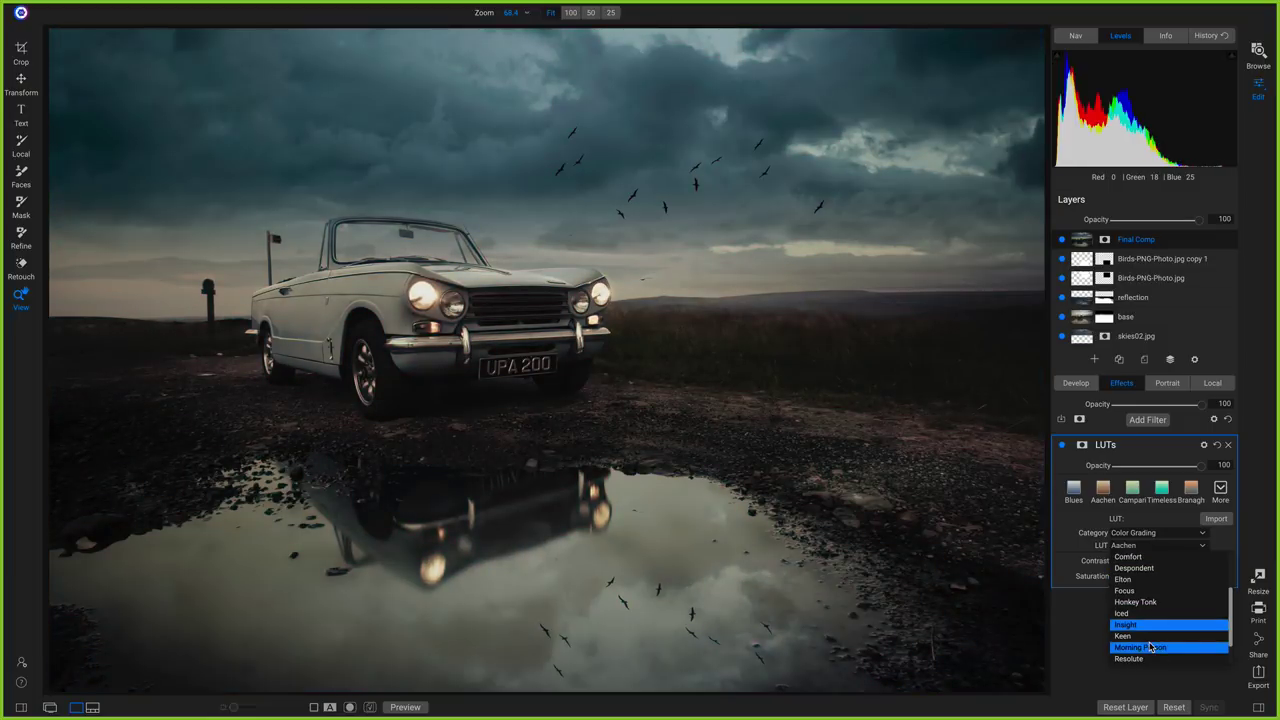
scroll(1151, 652, "down", 3)
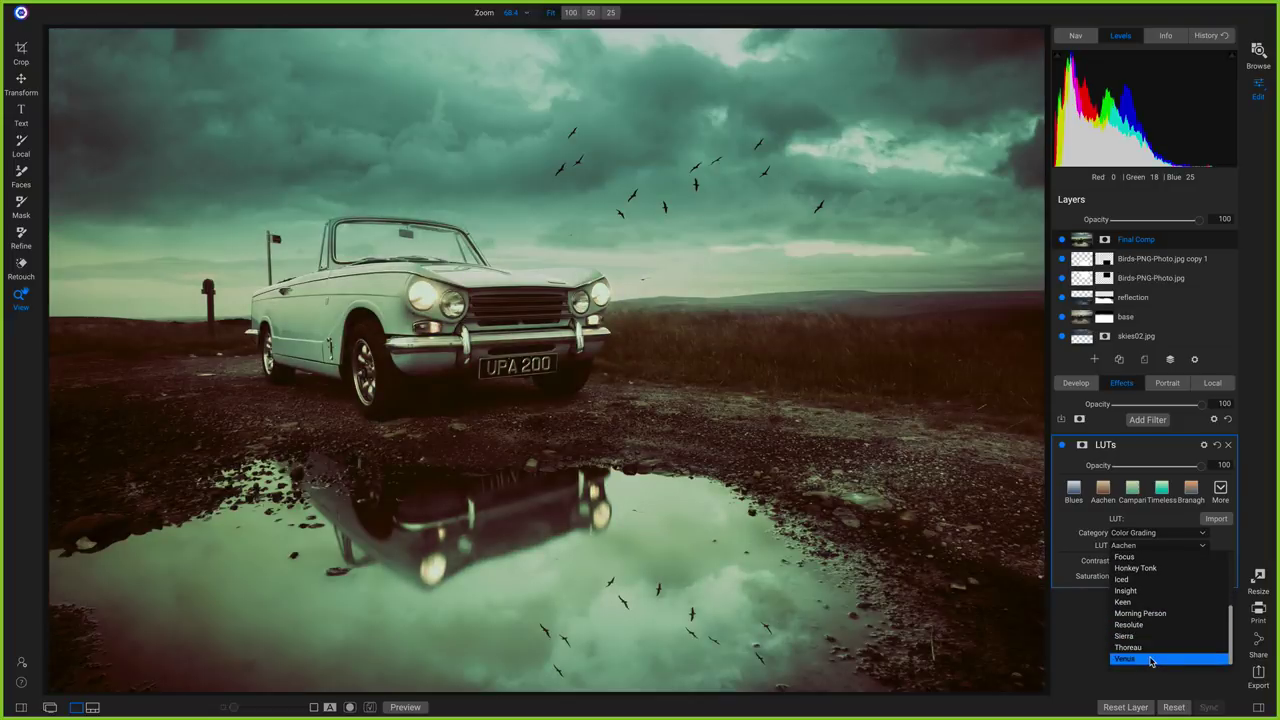
left_click(1151, 660)
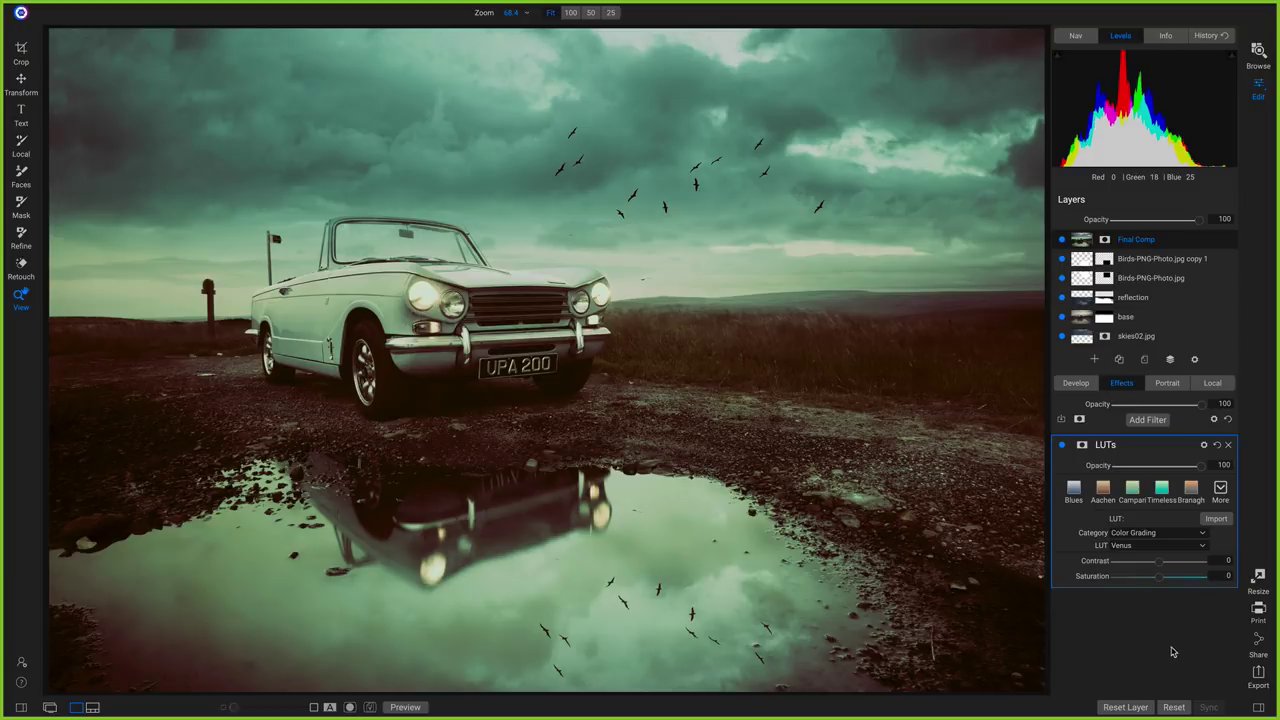
Add a Vignette filter to the Final Comp layer with the Big Softy preset
left_click(1147, 420)
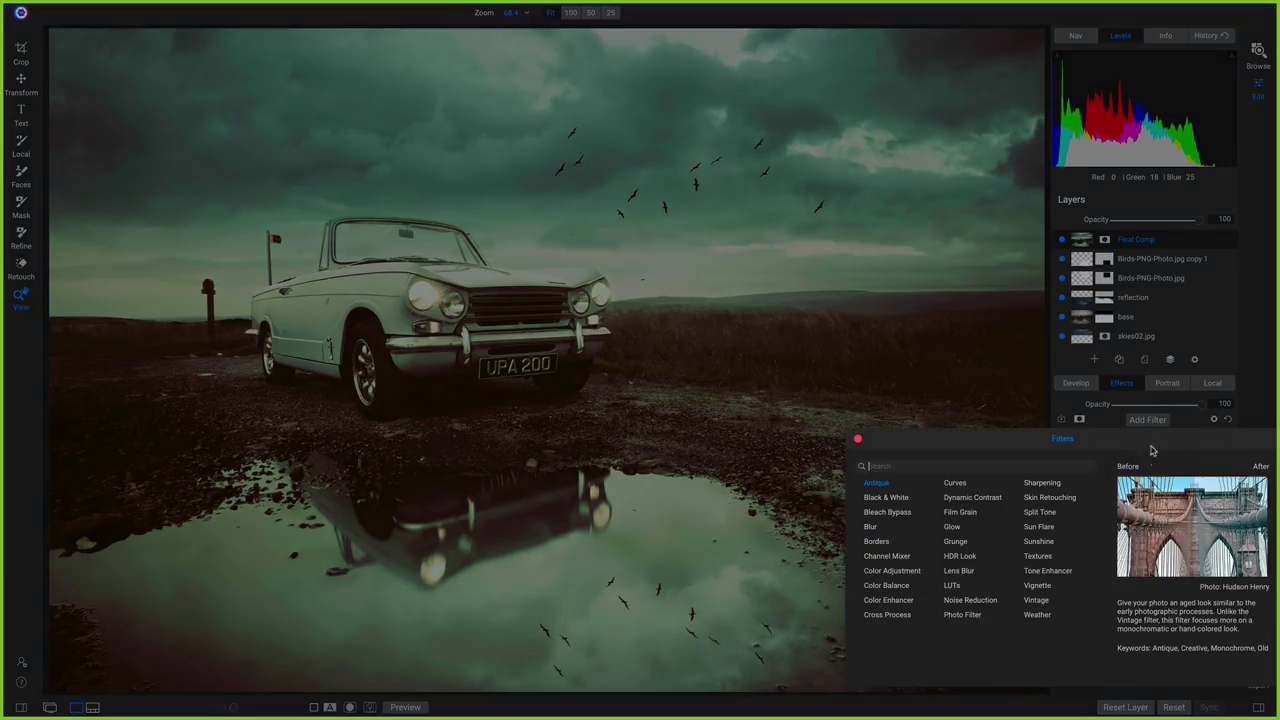
left_click(1070, 548)
left_click(1138, 489)
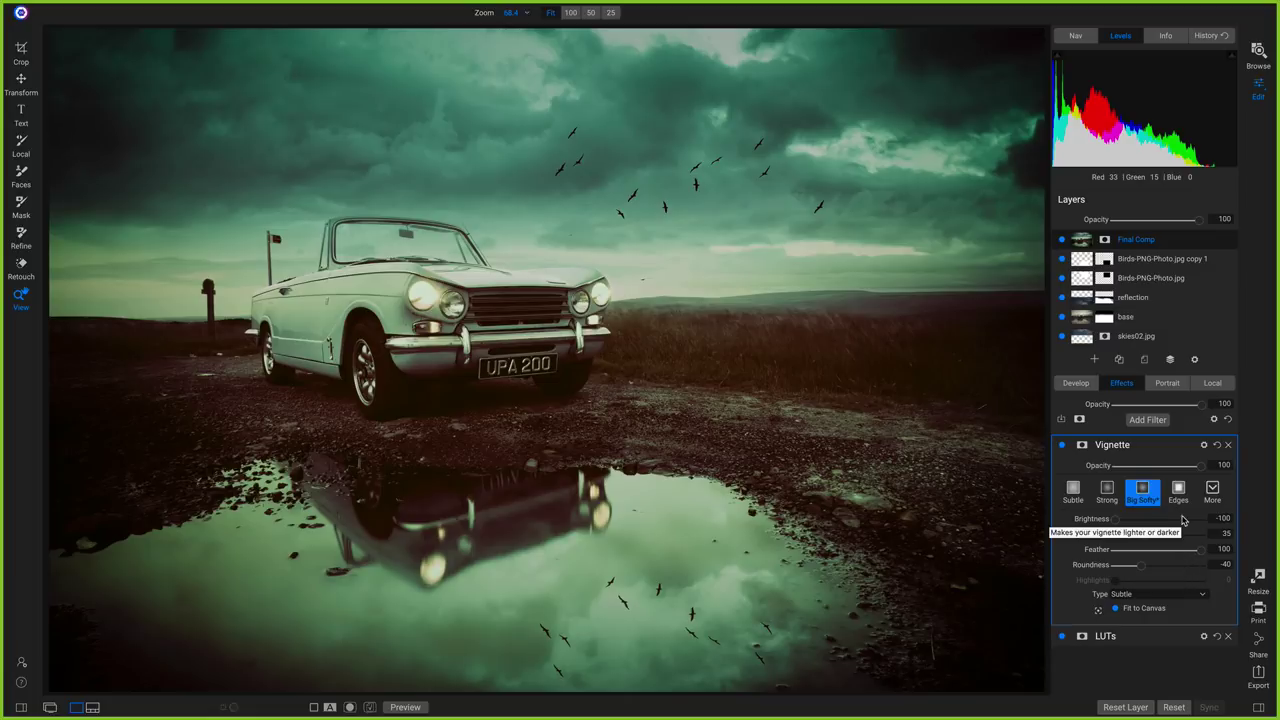
Hide both birds layers, the reflection and Final Comp, and reset the base layer's properties and filters to restore the original photo
left_click(1062, 258)
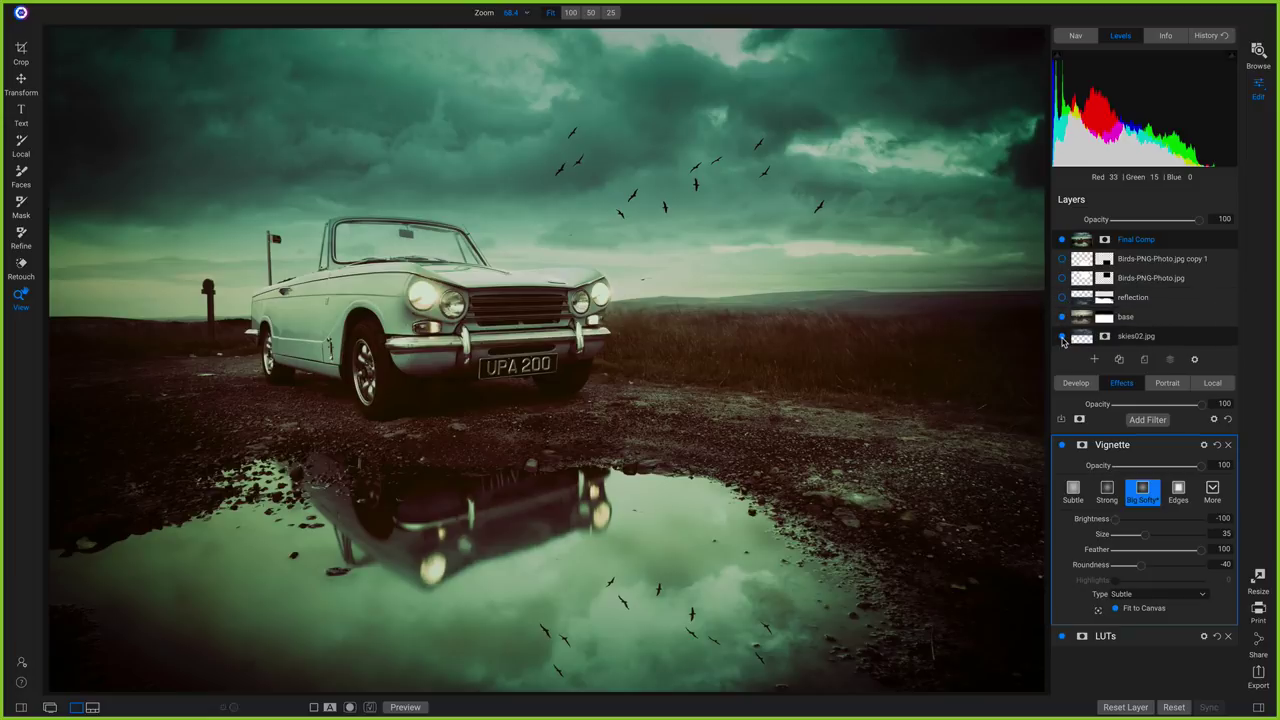
right_click(1132, 319)
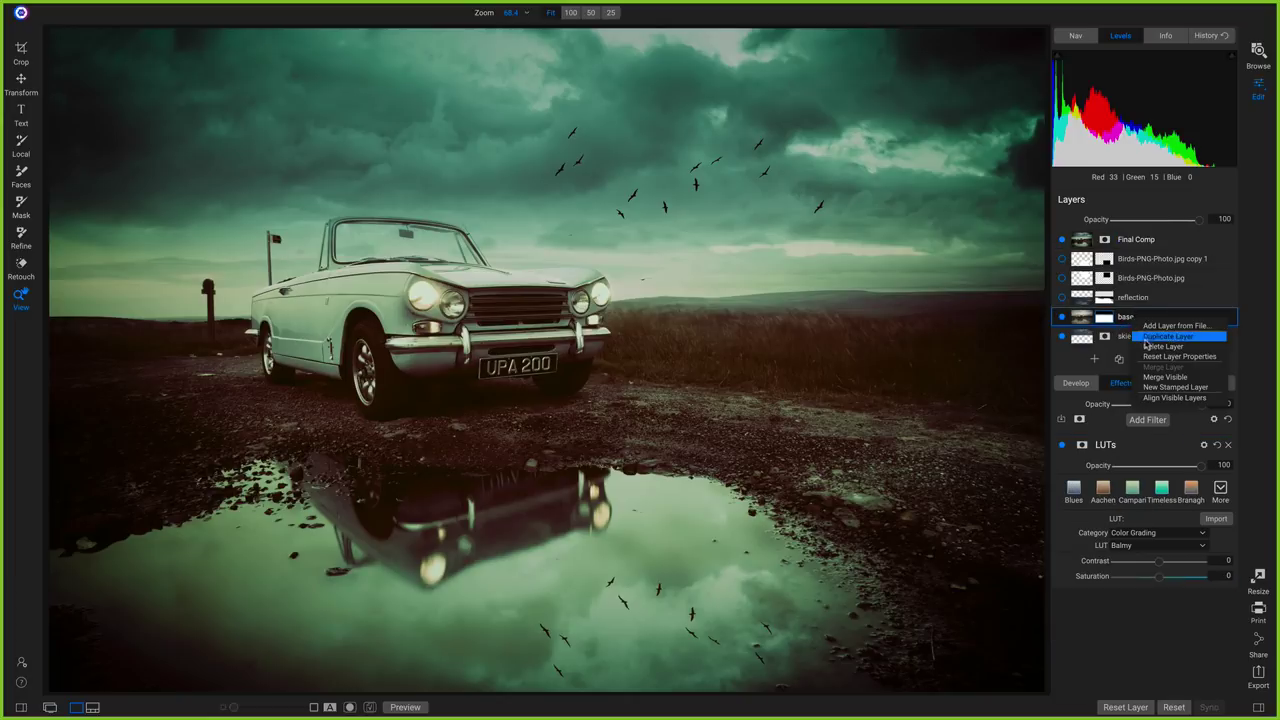
left_click(1161, 357)
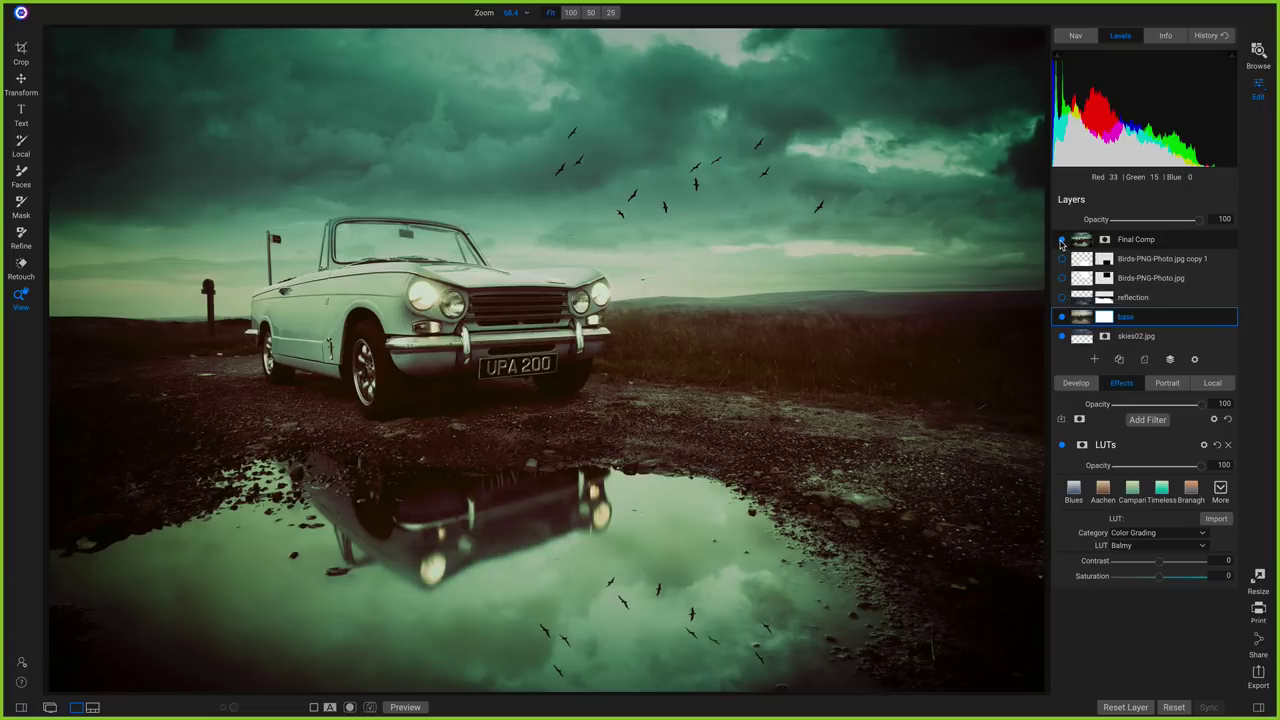
left_click(1062, 241)
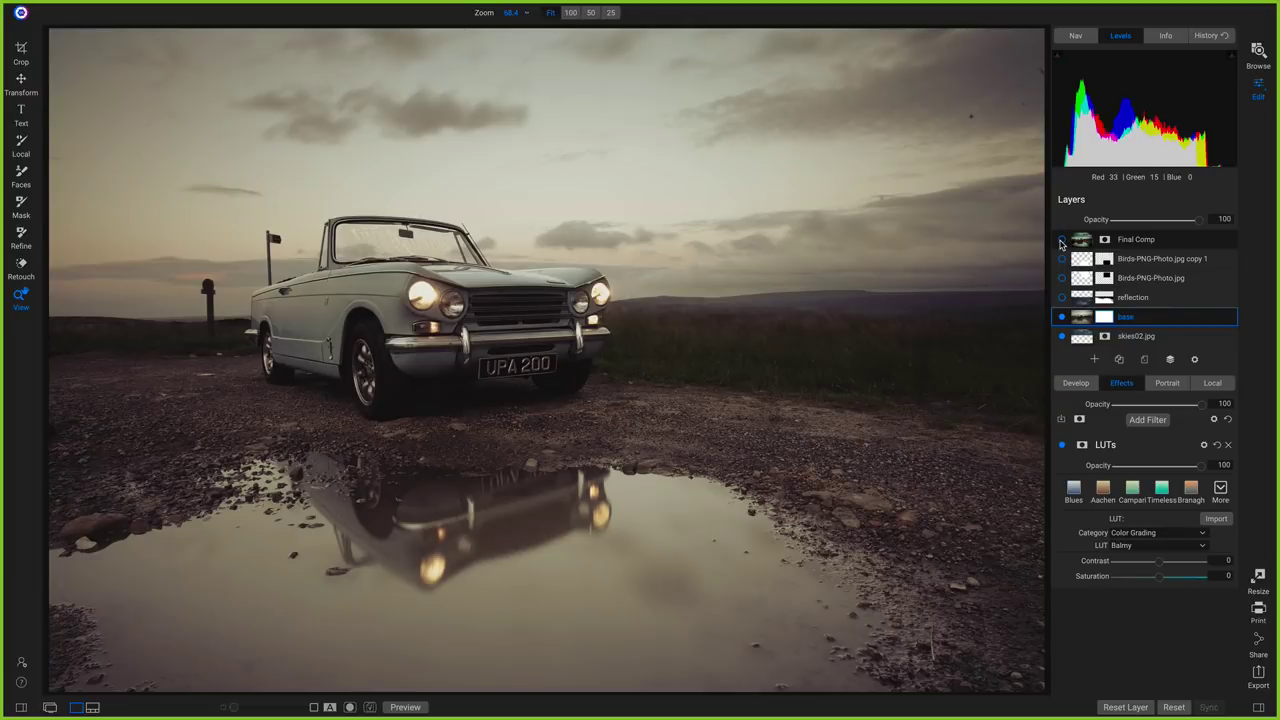
left_click(1165, 709)
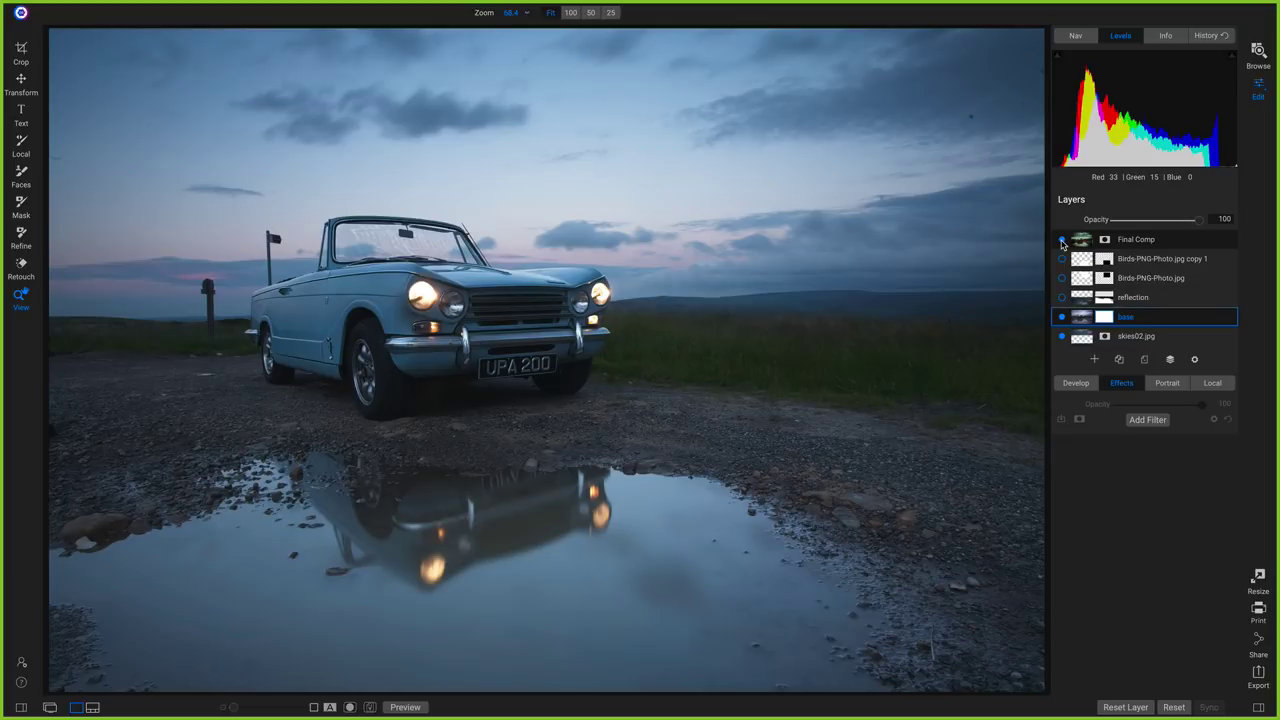
Toggle the Final Comp layer's visibility repeatedly to compare the finished composite with the original photo
left_click(1062, 241)
left_click(1062, 241)
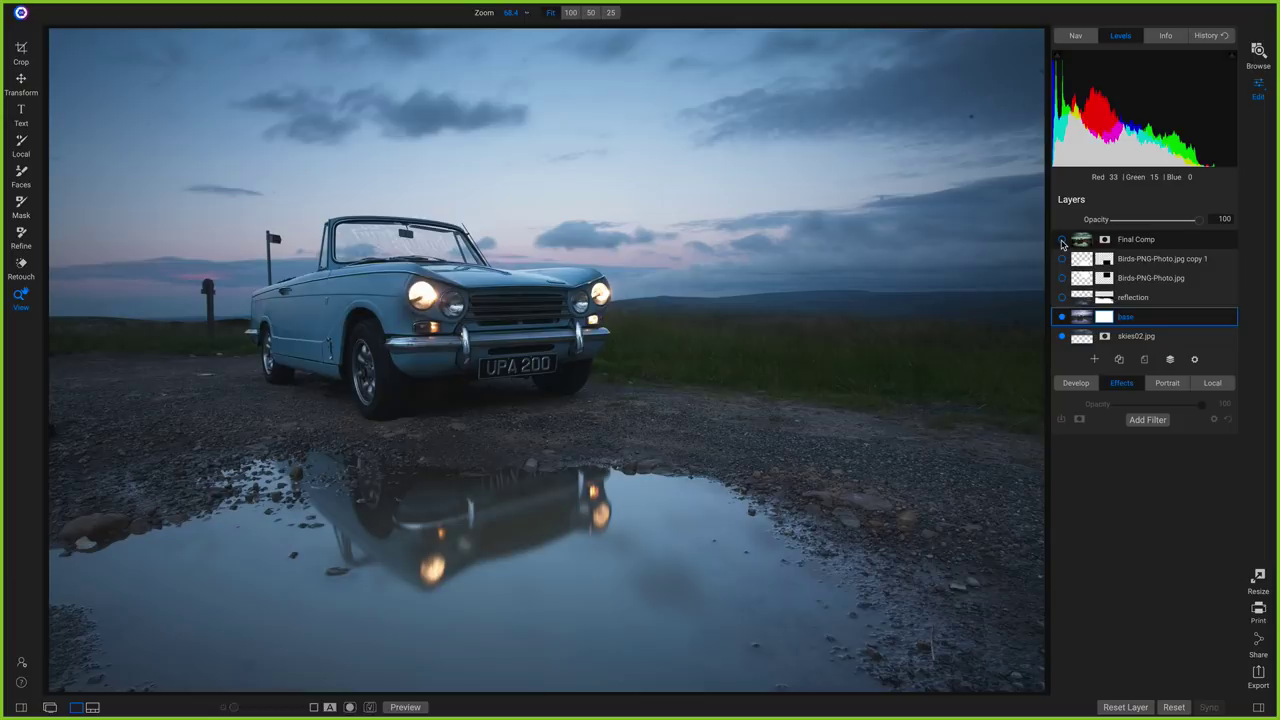
left_click(1062, 241)
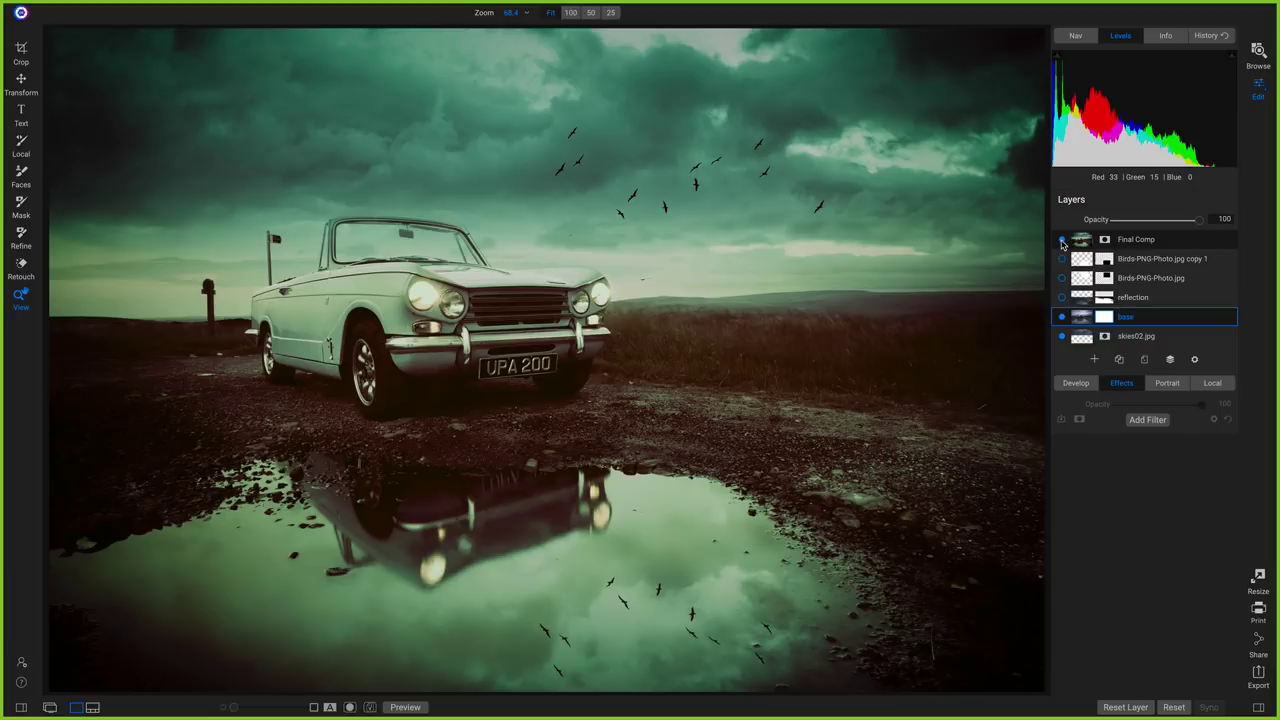
left_click(1062, 241)
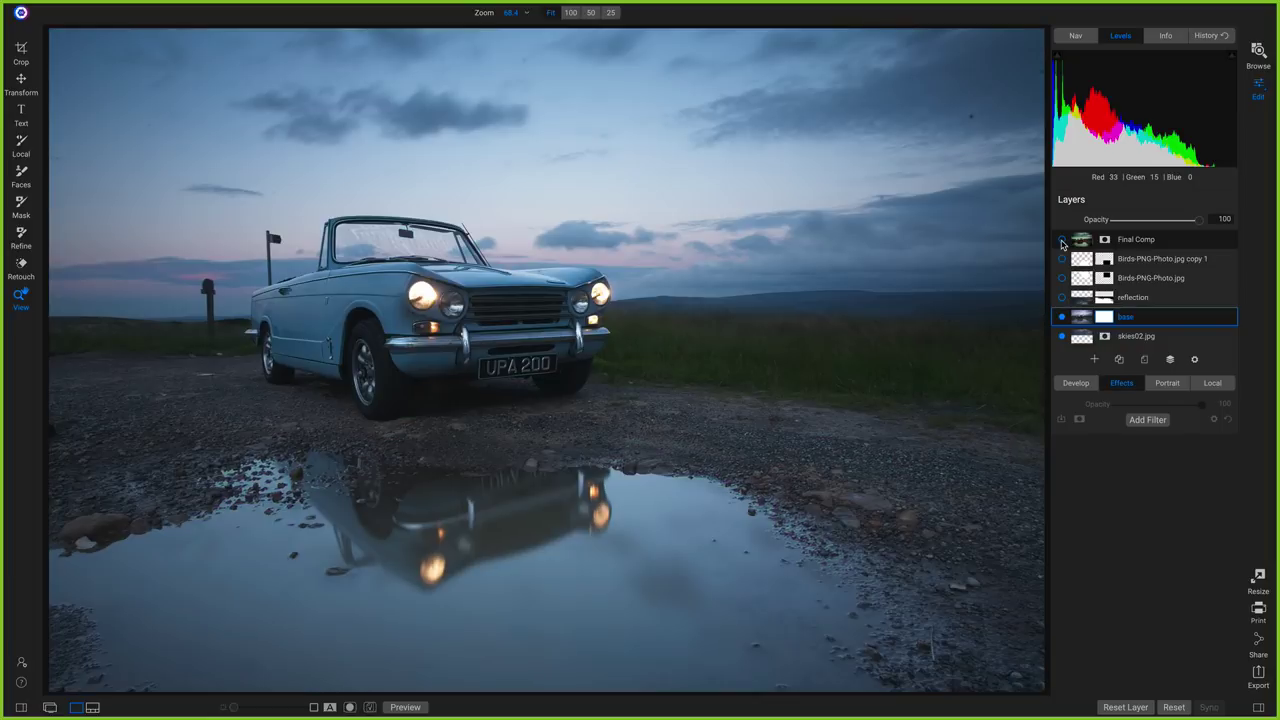
left_click(1062, 241)
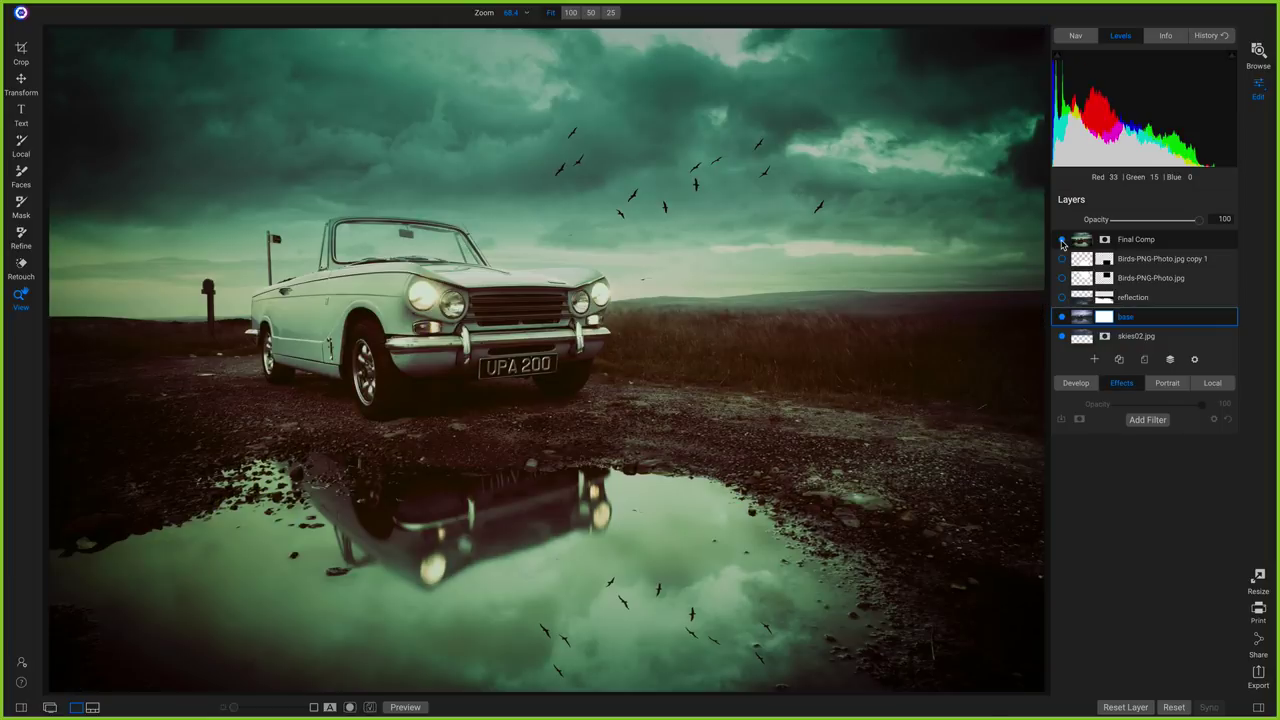